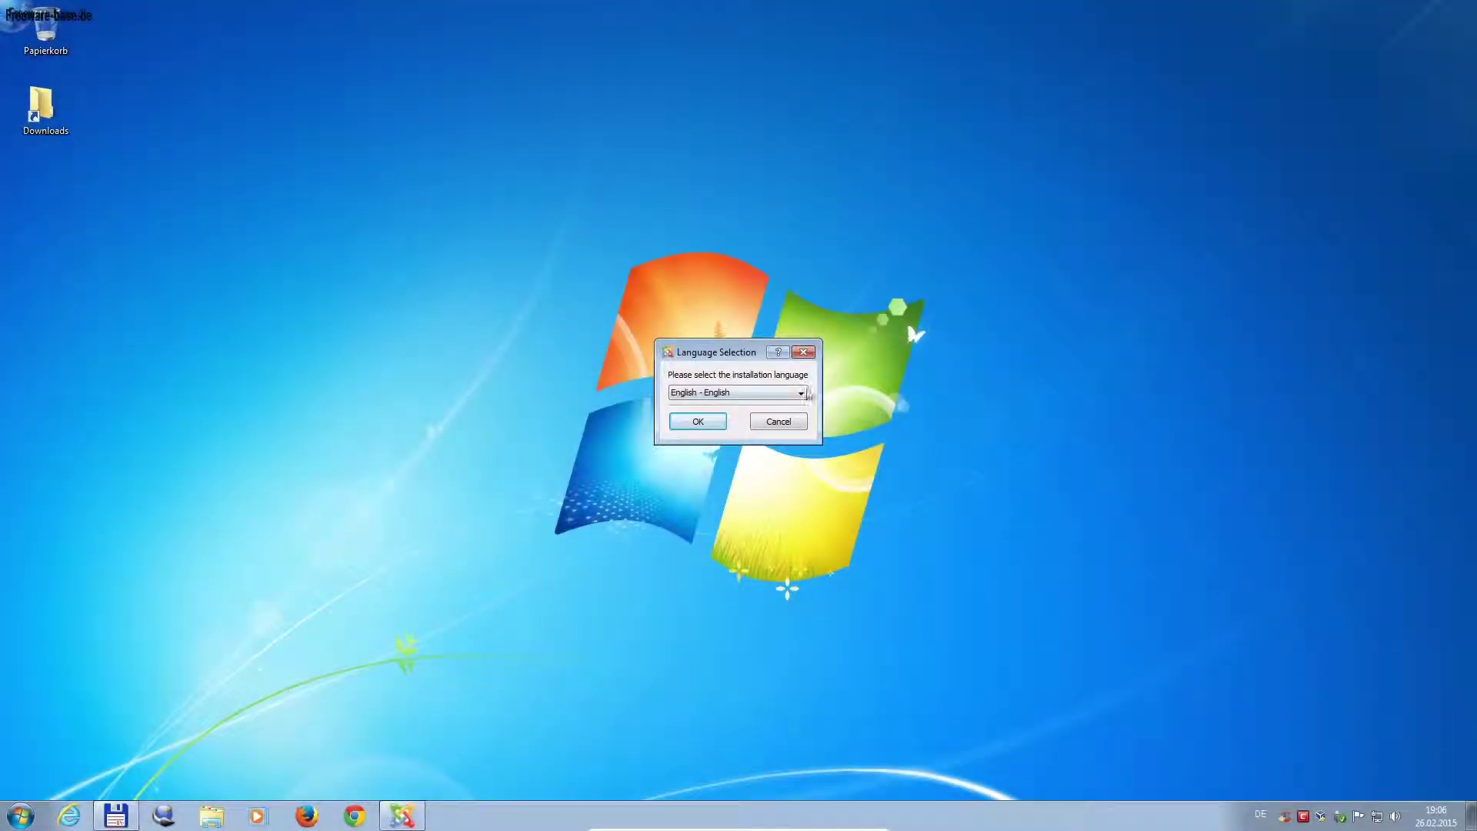
Step: Run the installer in German (Deutsch) and continue past the antivirus warning
{"action": "left_click", "coordinate": [799, 393]}
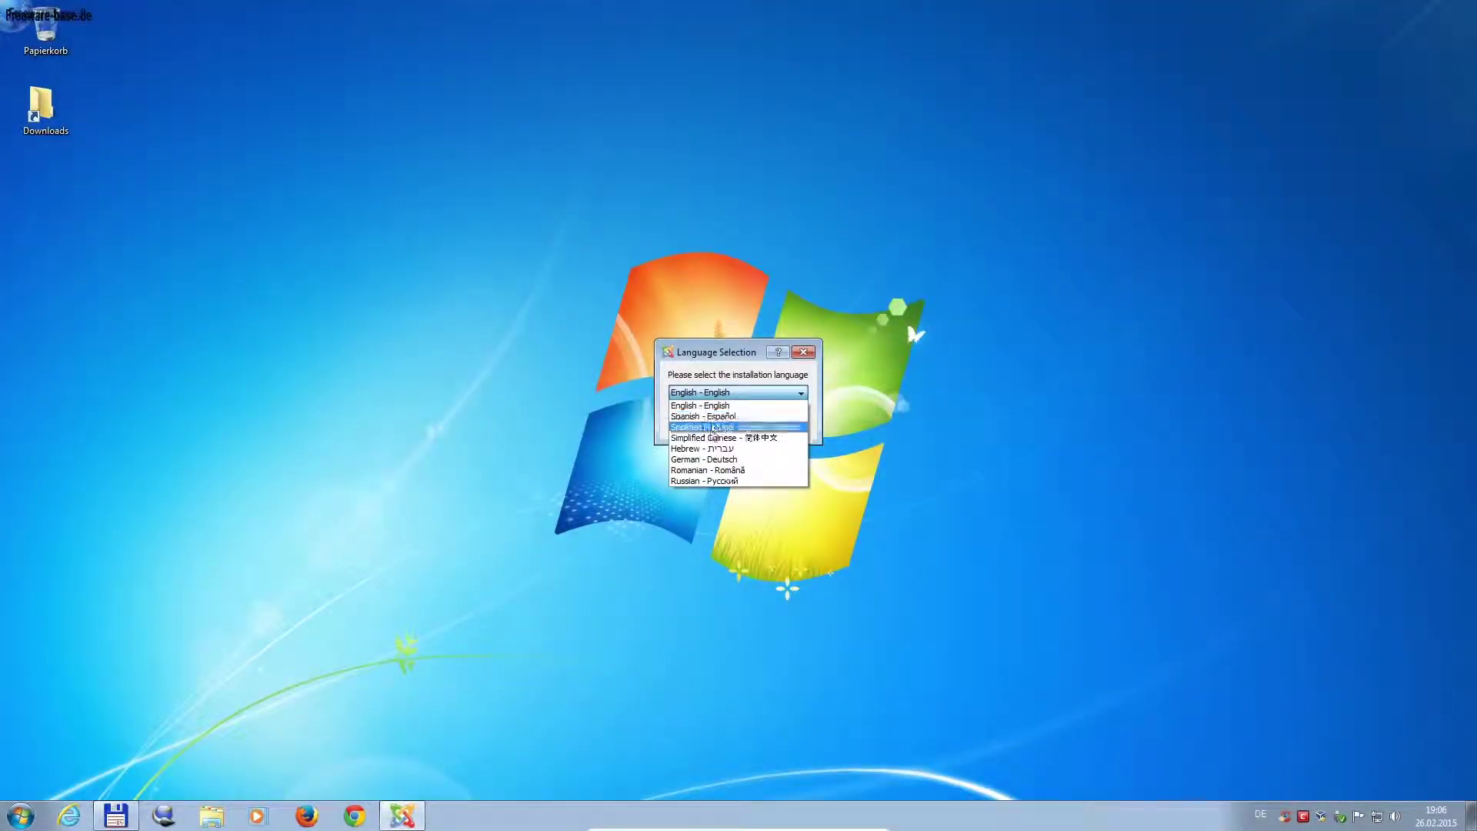
{"action": "left_click", "coordinate": [709, 459]}
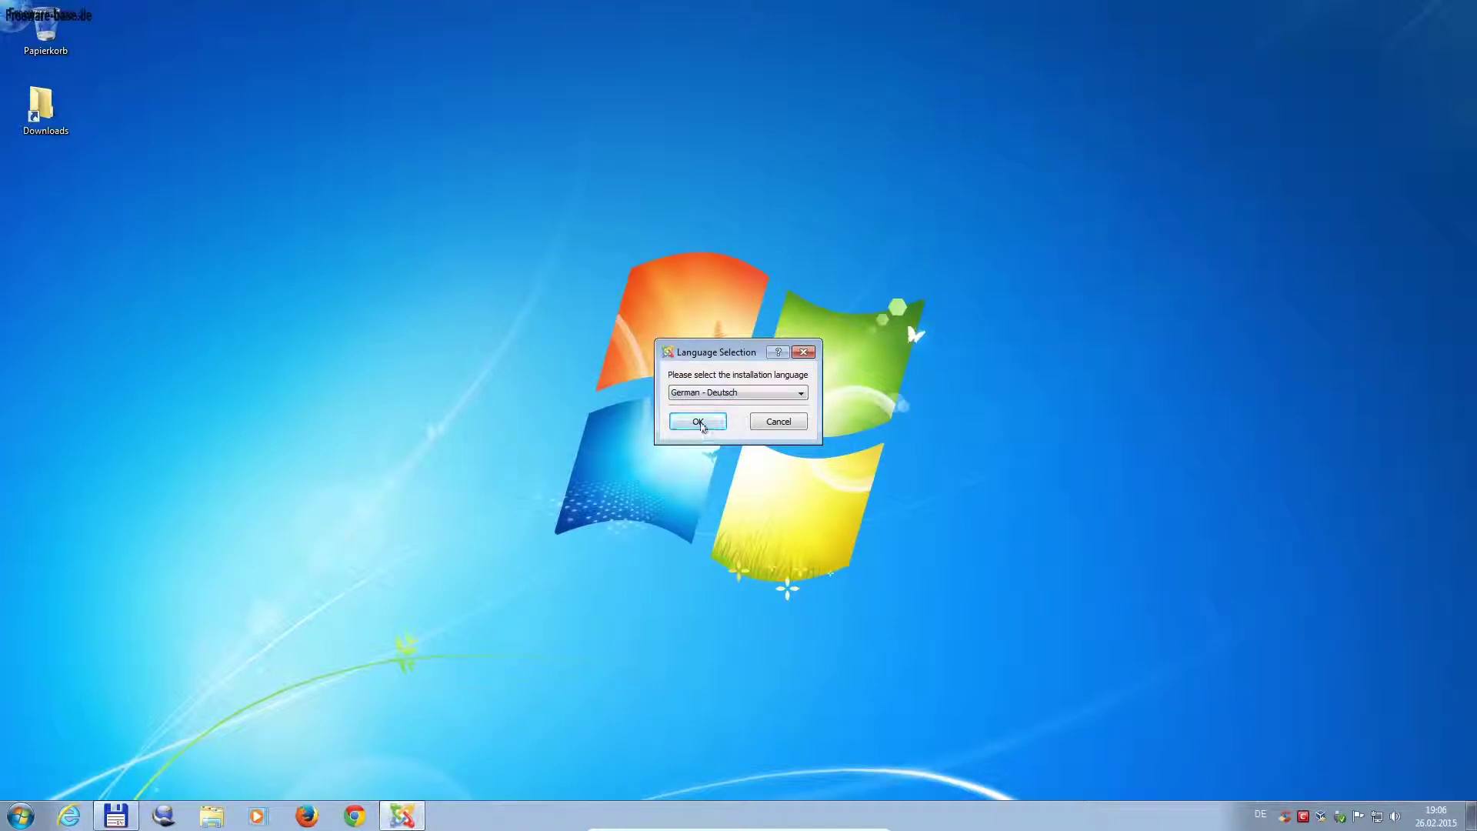
{"action": "left_click", "coordinate": [702, 427]}
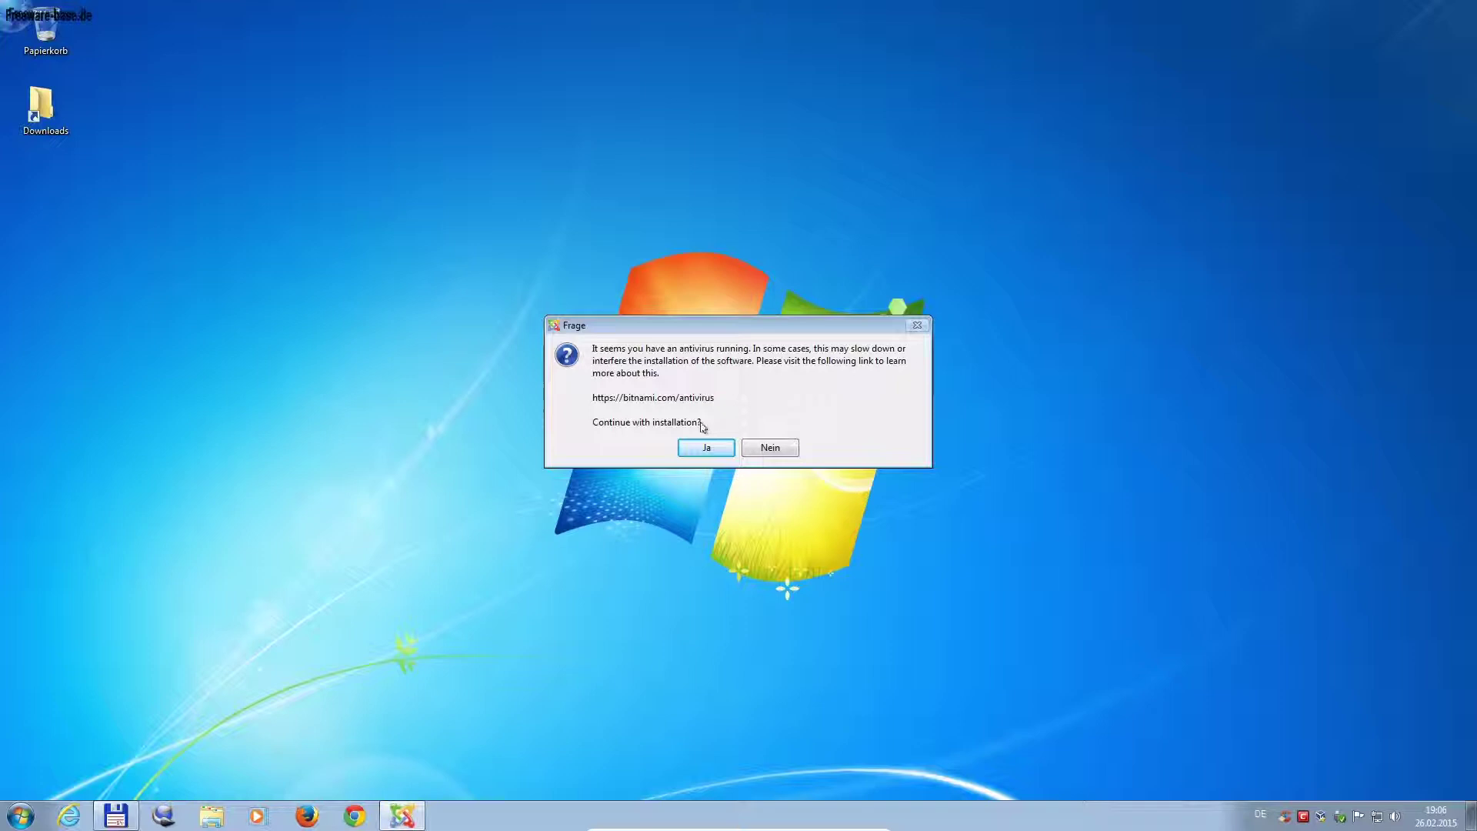
{"action": "left_click", "coordinate": [727, 451]}
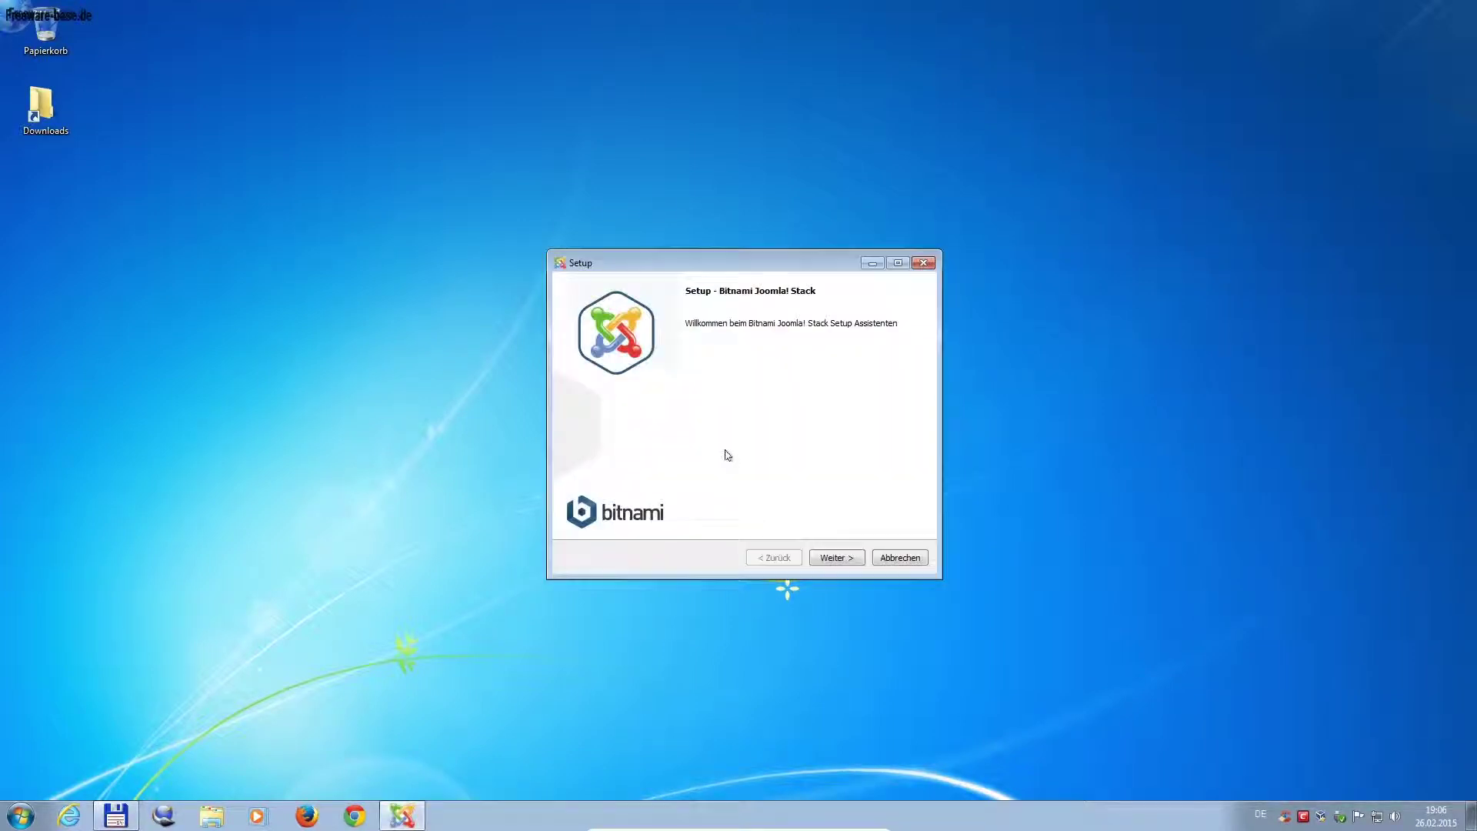
Step: Pass the welcome page, select the English sample data component, and keep folder C:\Bitnami\joomla-3.4.0-0
{"action": "left_click", "coordinate": [850, 567]}
{"action": "left_click", "coordinate": [568, 376]}
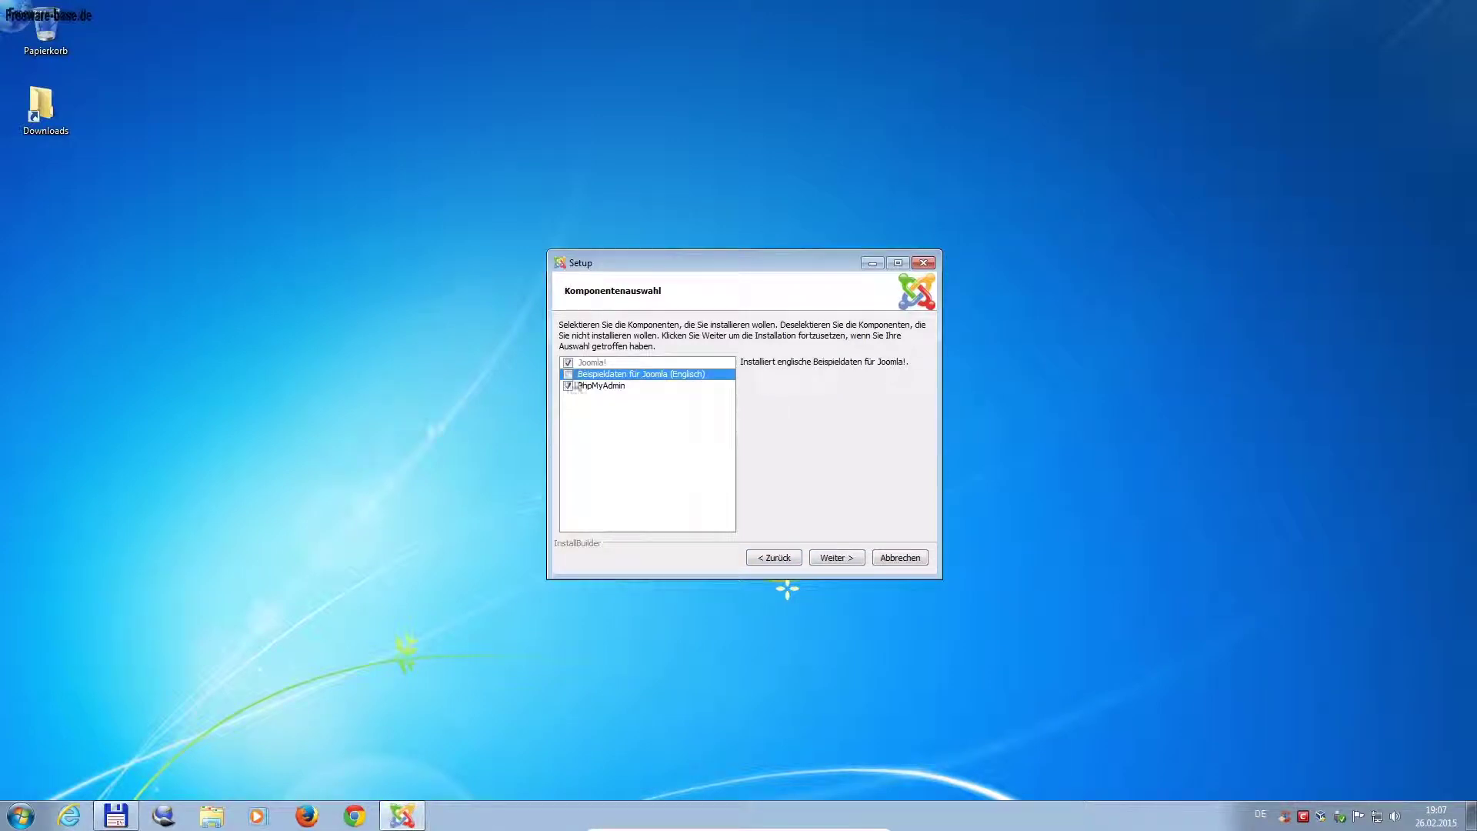
{"action": "left_click", "coordinate": [838, 559]}
{"action": "left_click", "coordinate": [838, 560]}
Step: Enter the administrator's real name and e-mail, login 'admin', and the account password
{"action": "key", "text": "BackSpace"}
{"action": "type", "text": "eew"}
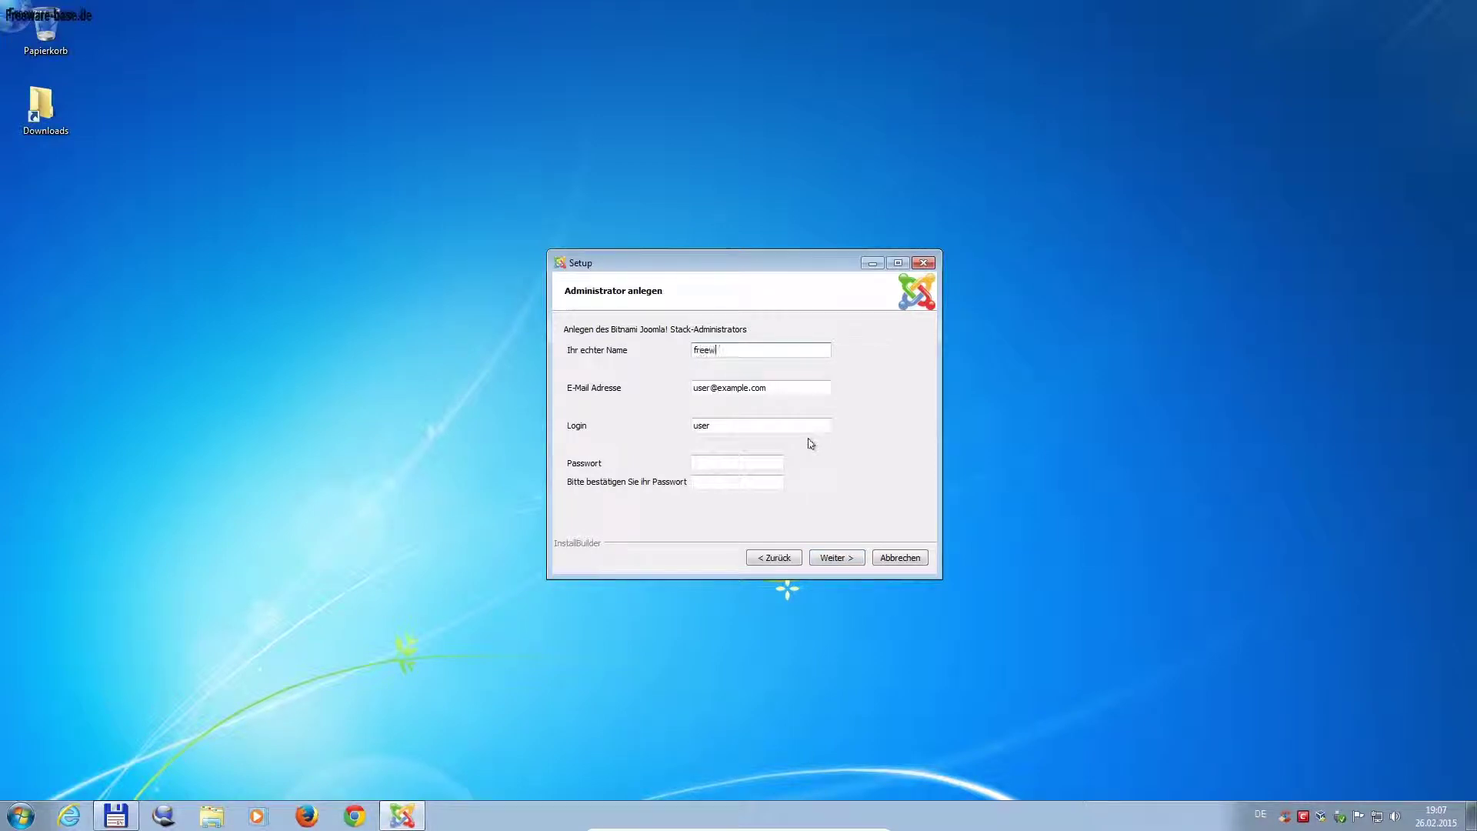
{"action": "type", "text": "de"}
{"action": "key", "text": "Tab"}
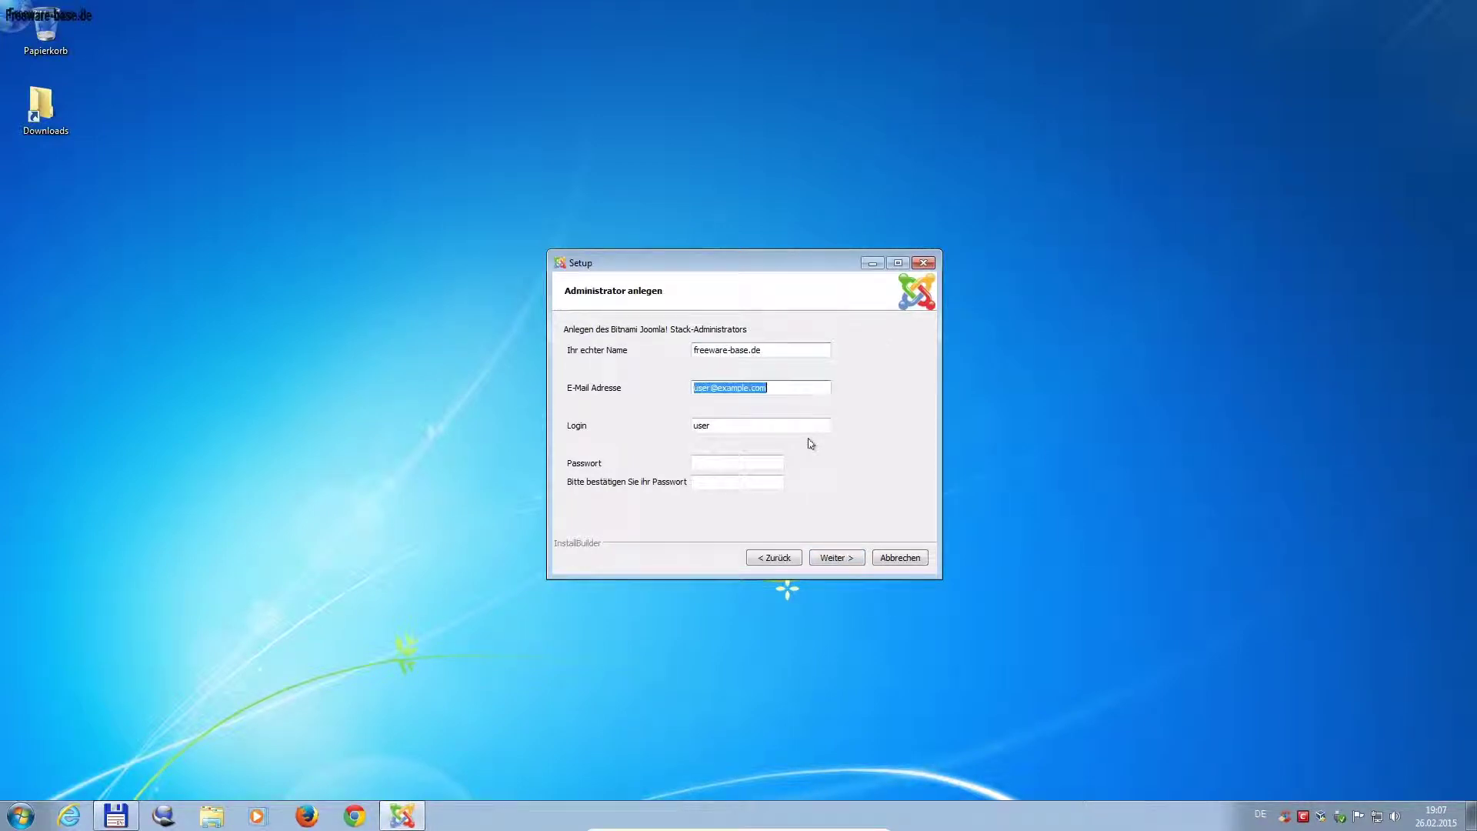
{"action": "key", "text": "Tab"}
{"action": "type", "text": "admin"}
{"action": "key", "text": "Tab"}
{"action": "type", "text": "a"}
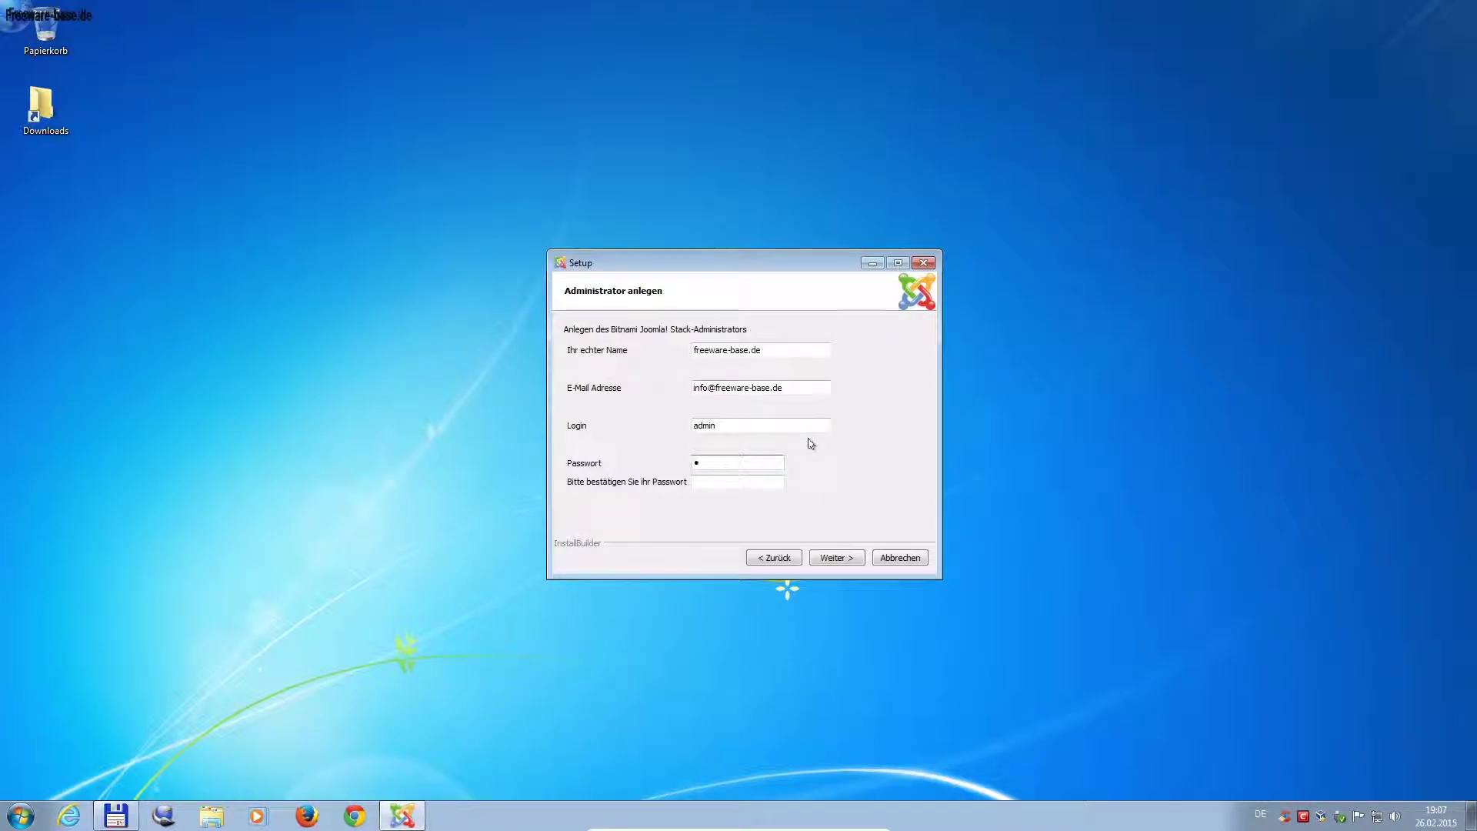
{"action": "key", "text": "Tab"}
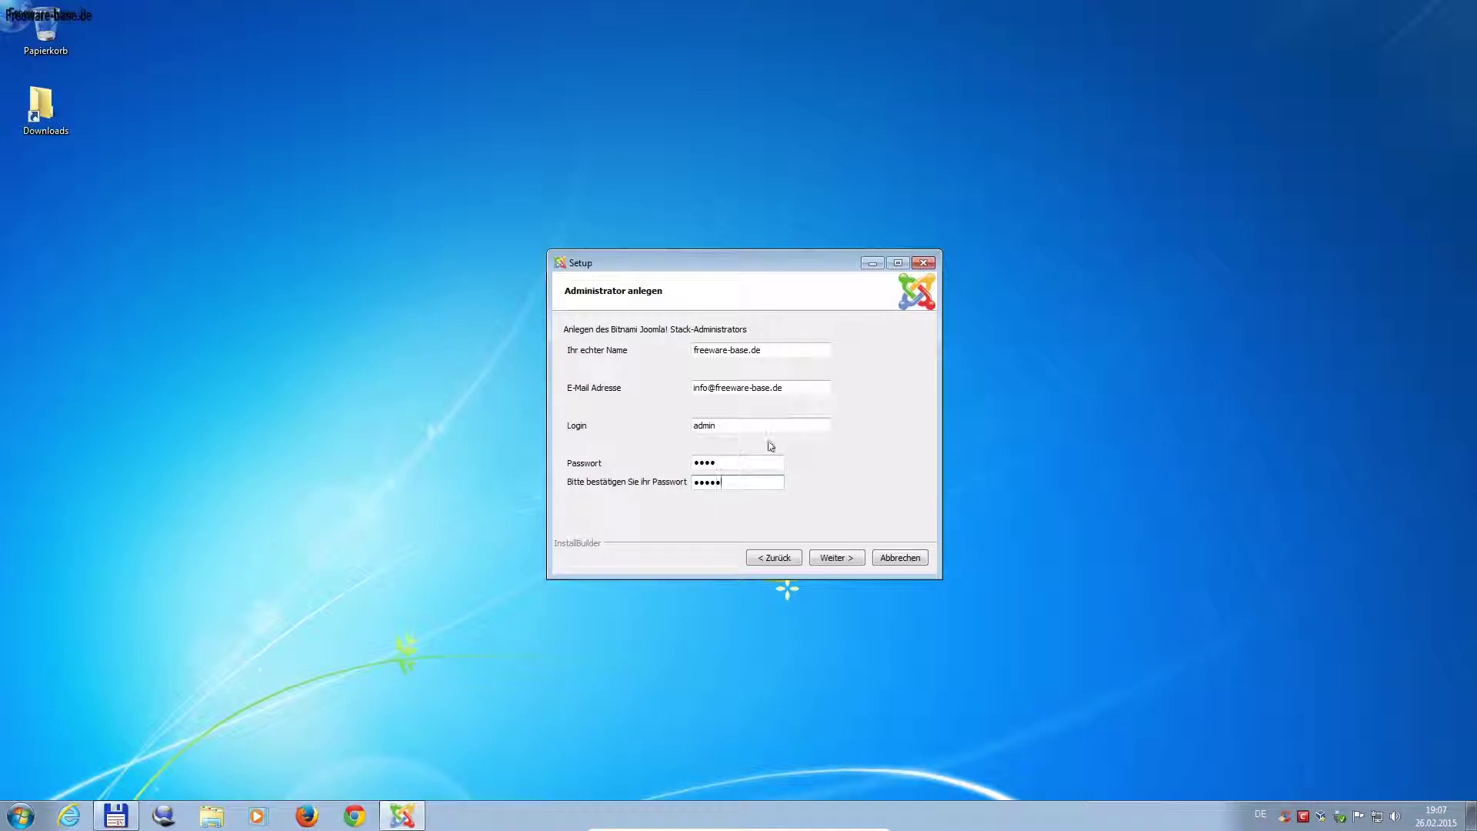
Step: Skip mail and cloud hosting setup, run the installation, and finish with the stack launching
{"action": "left_click", "coordinate": [851, 558]}
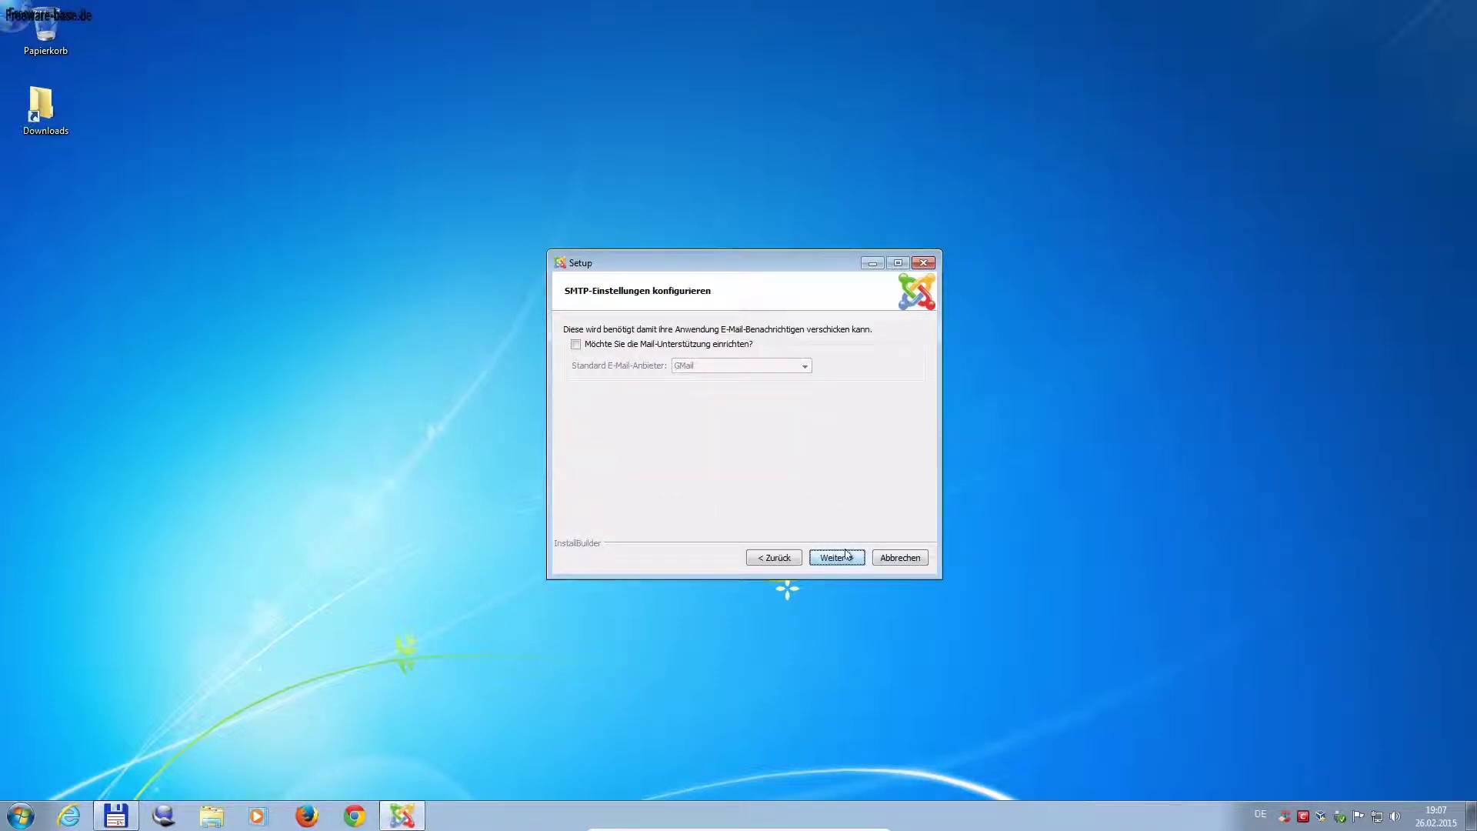
{"action": "left_click", "coordinate": [847, 554]}
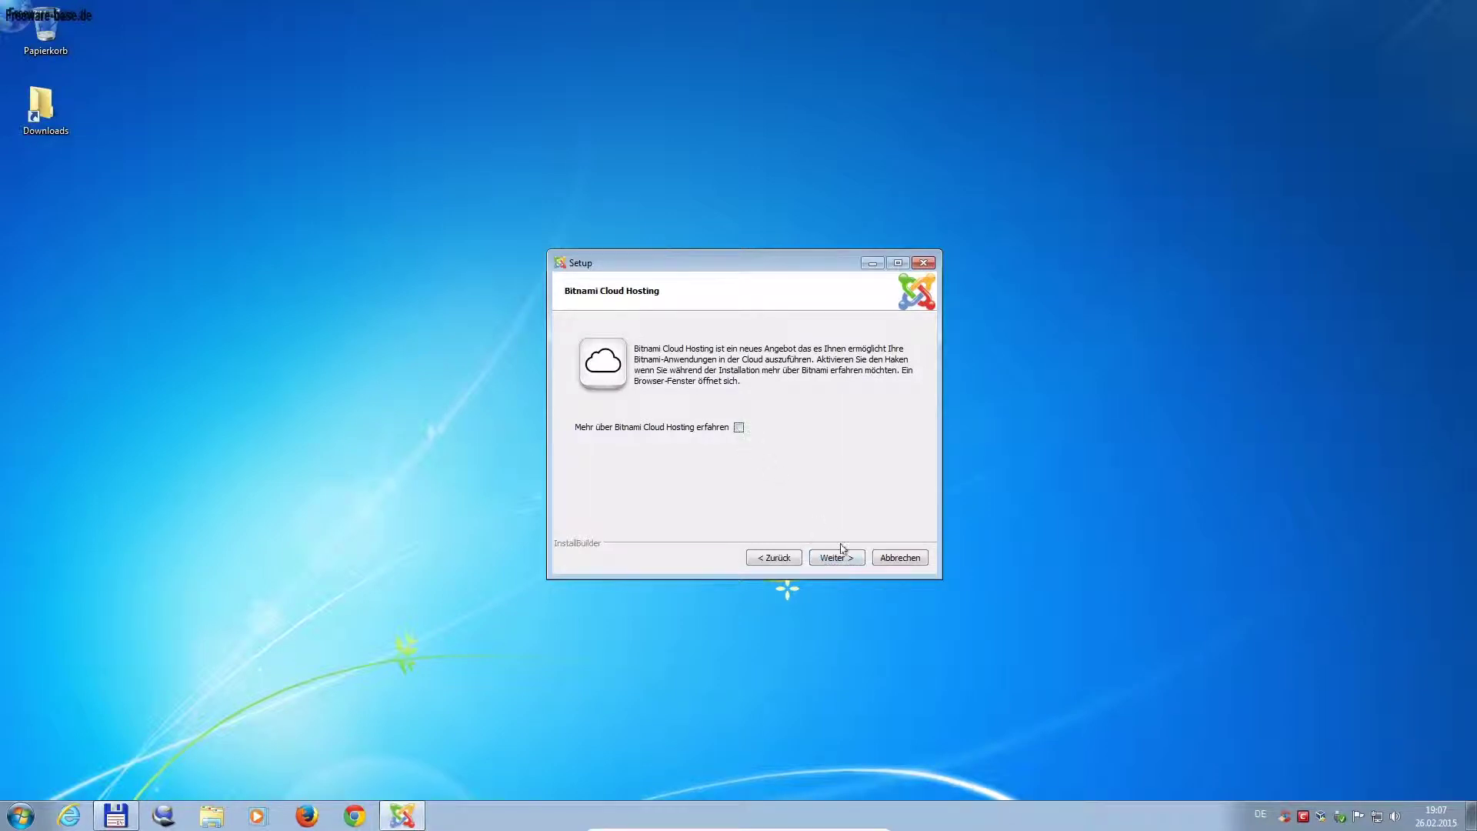
{"action": "left_click", "coordinate": [842, 556]}
{"action": "left_click", "coordinate": [850, 557]}
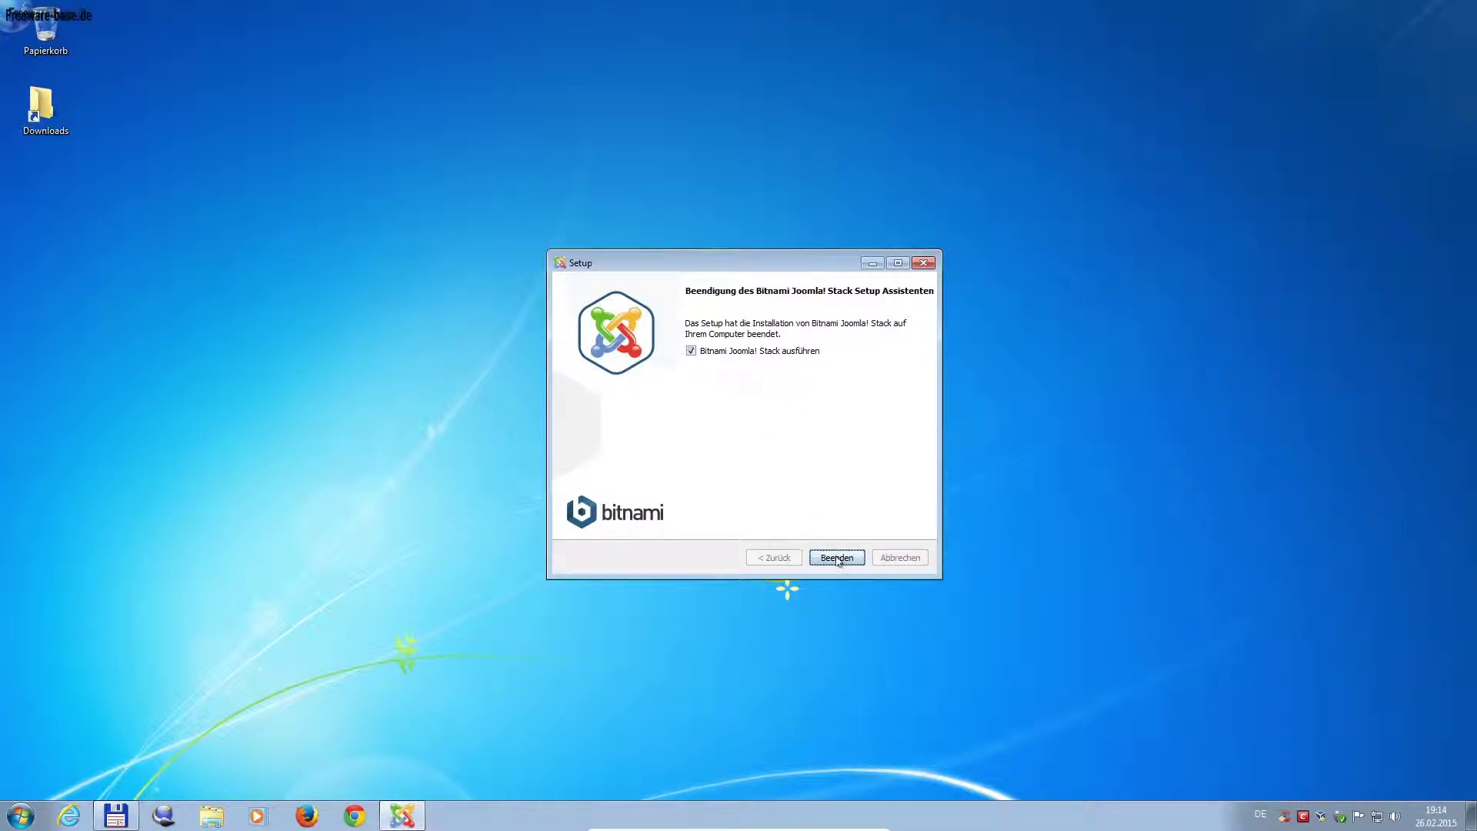
{"action": "left_click", "coordinate": [838, 558]}
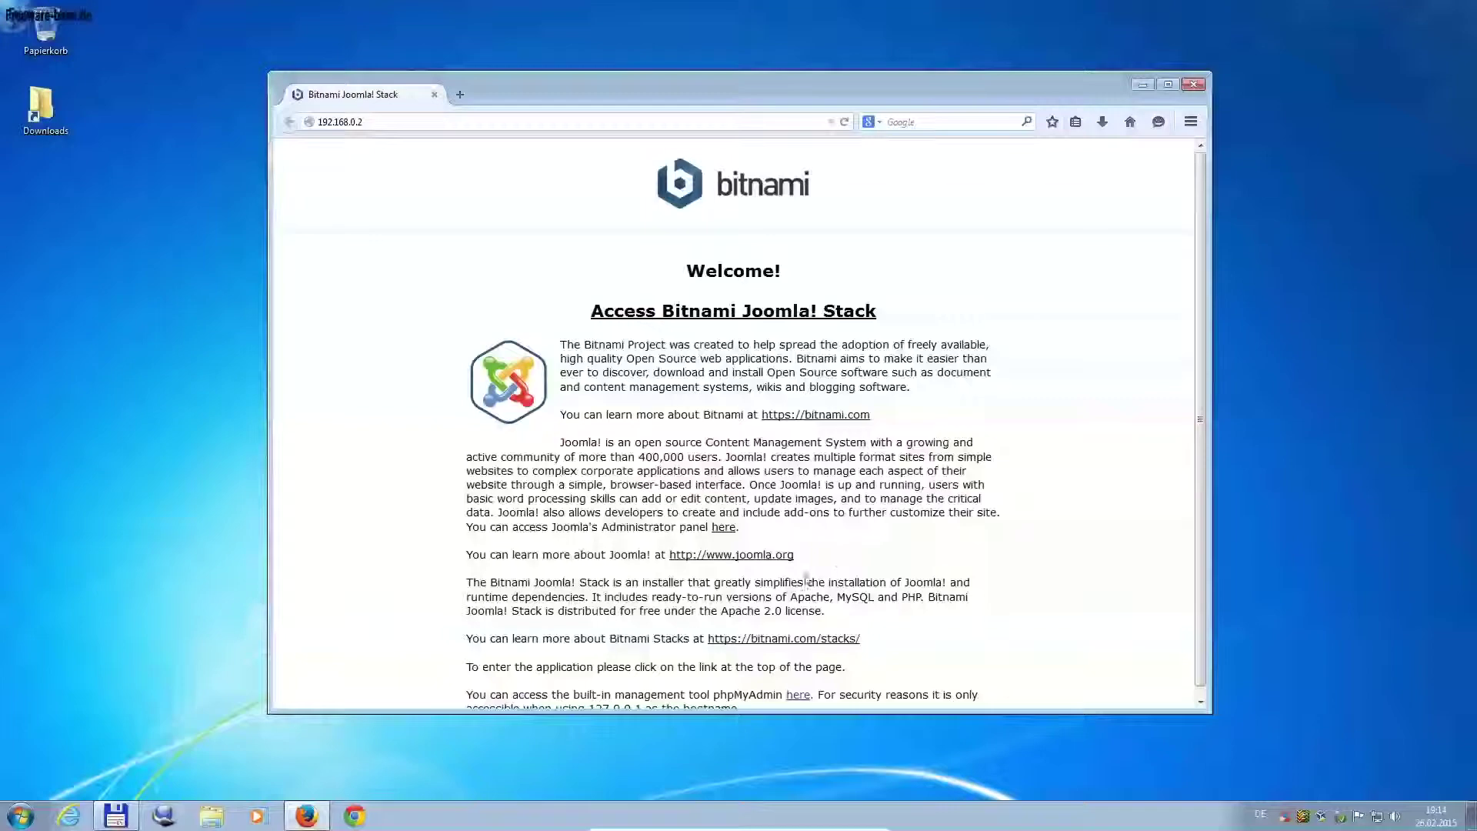
Step: Open the Joomla site from the Bitnami welcome page
{"action": "scroll", "coordinate": [860, 570], "scroll_direction": "down", "scroll_amount": 1}
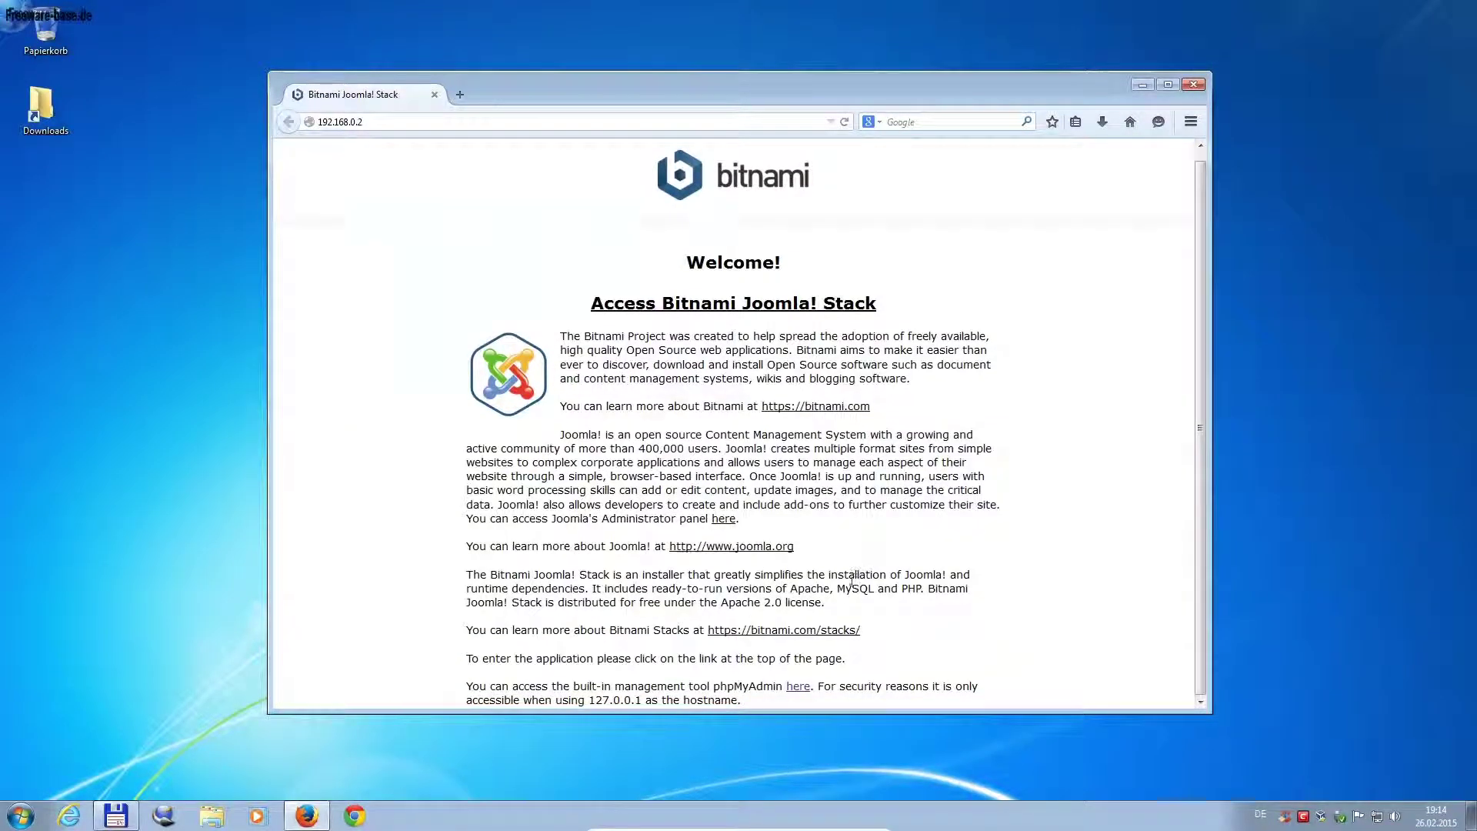
{"action": "left_click_drag", "start_coordinate": [782, 687], "coordinate": [615, 686]}
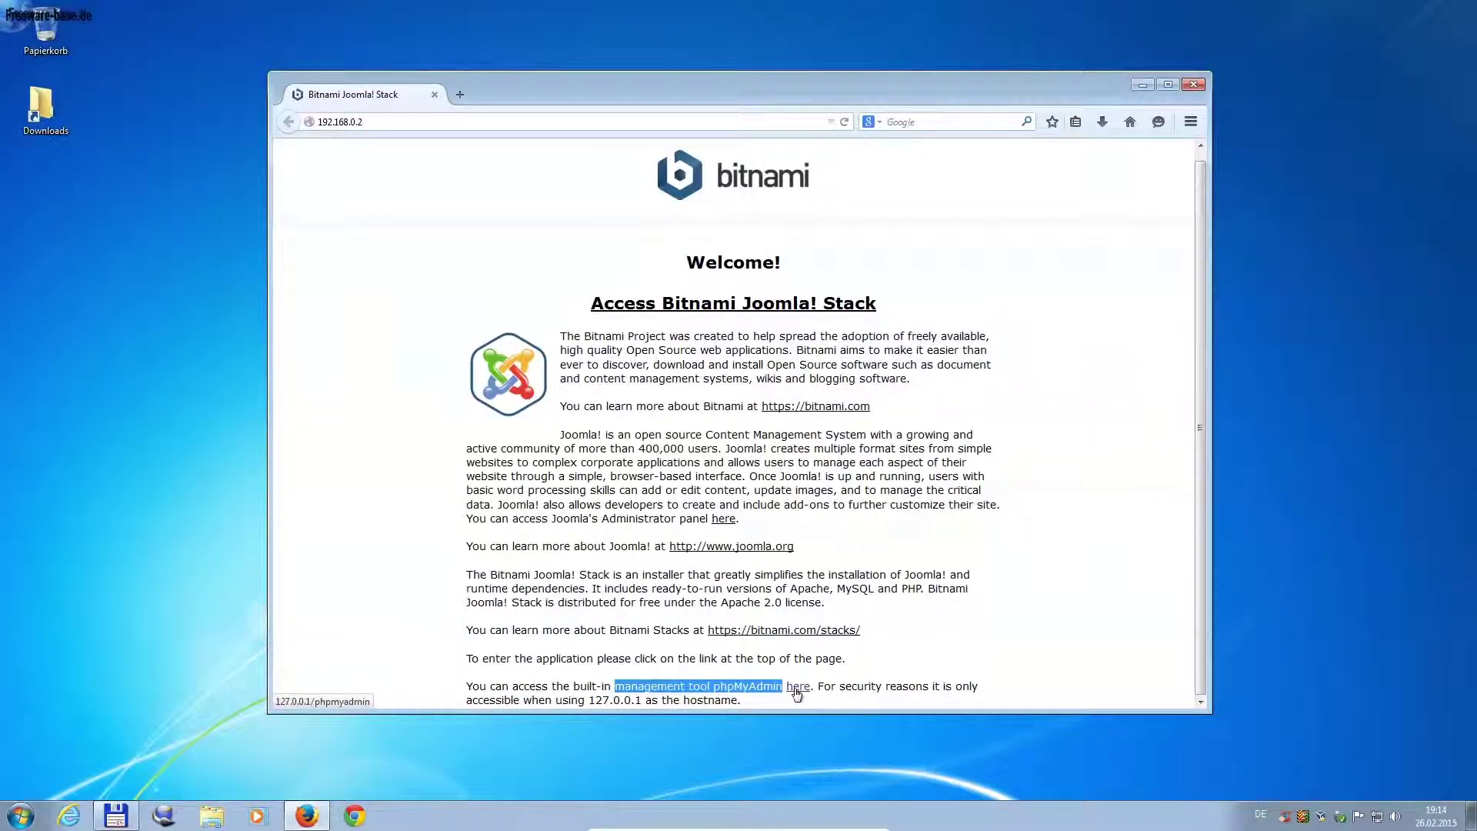
{"action": "left_click", "coordinate": [796, 304]}
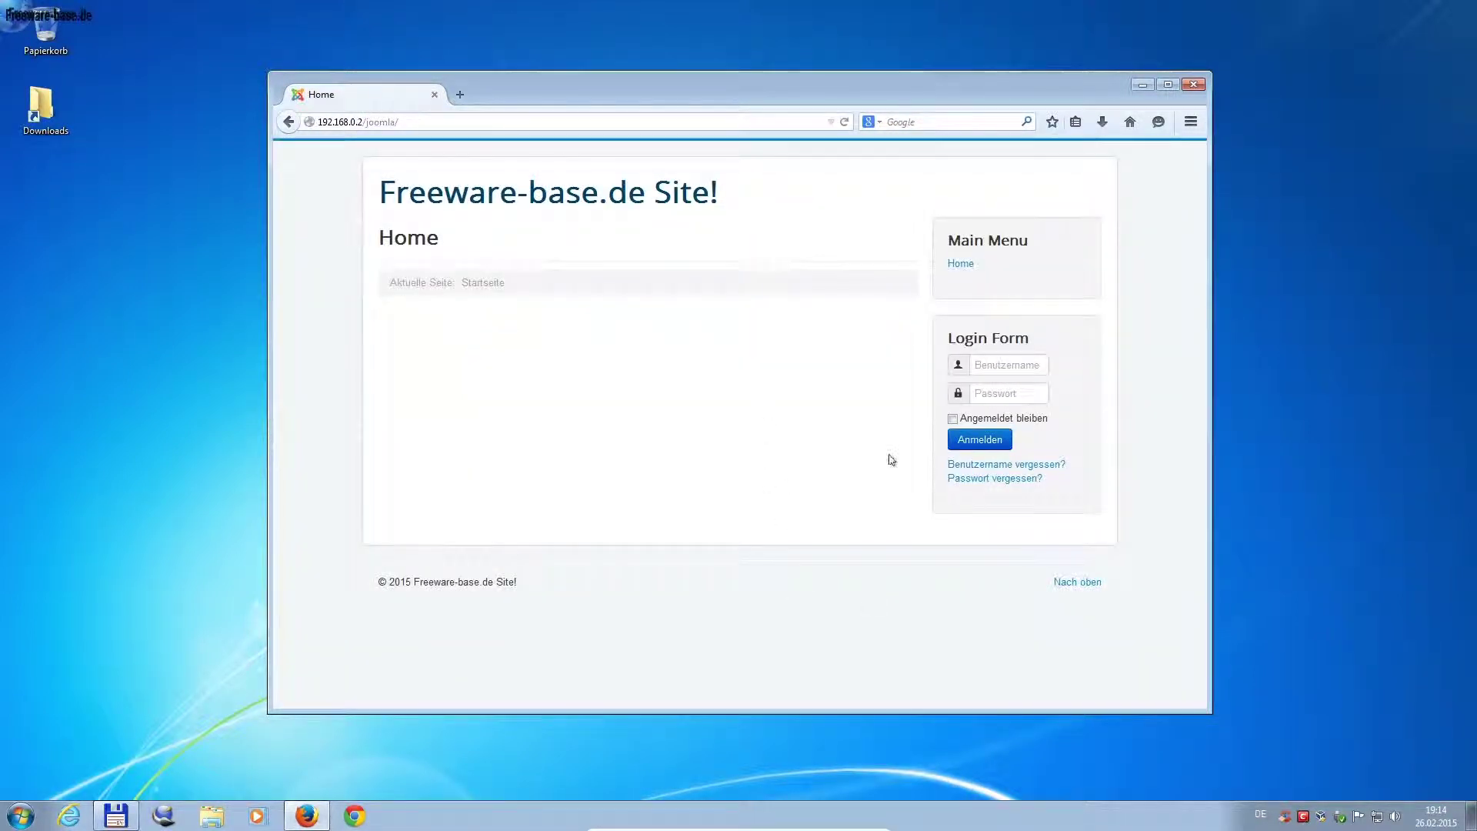
Step: Log in through the frontend Login Form as administrator and dismiss the save-password prompt
{"action": "left_click", "coordinate": [998, 365]}
{"action": "type", "text": "ad"}
{"action": "key", "text": "Tab"}
{"action": "type", "text": "a"}
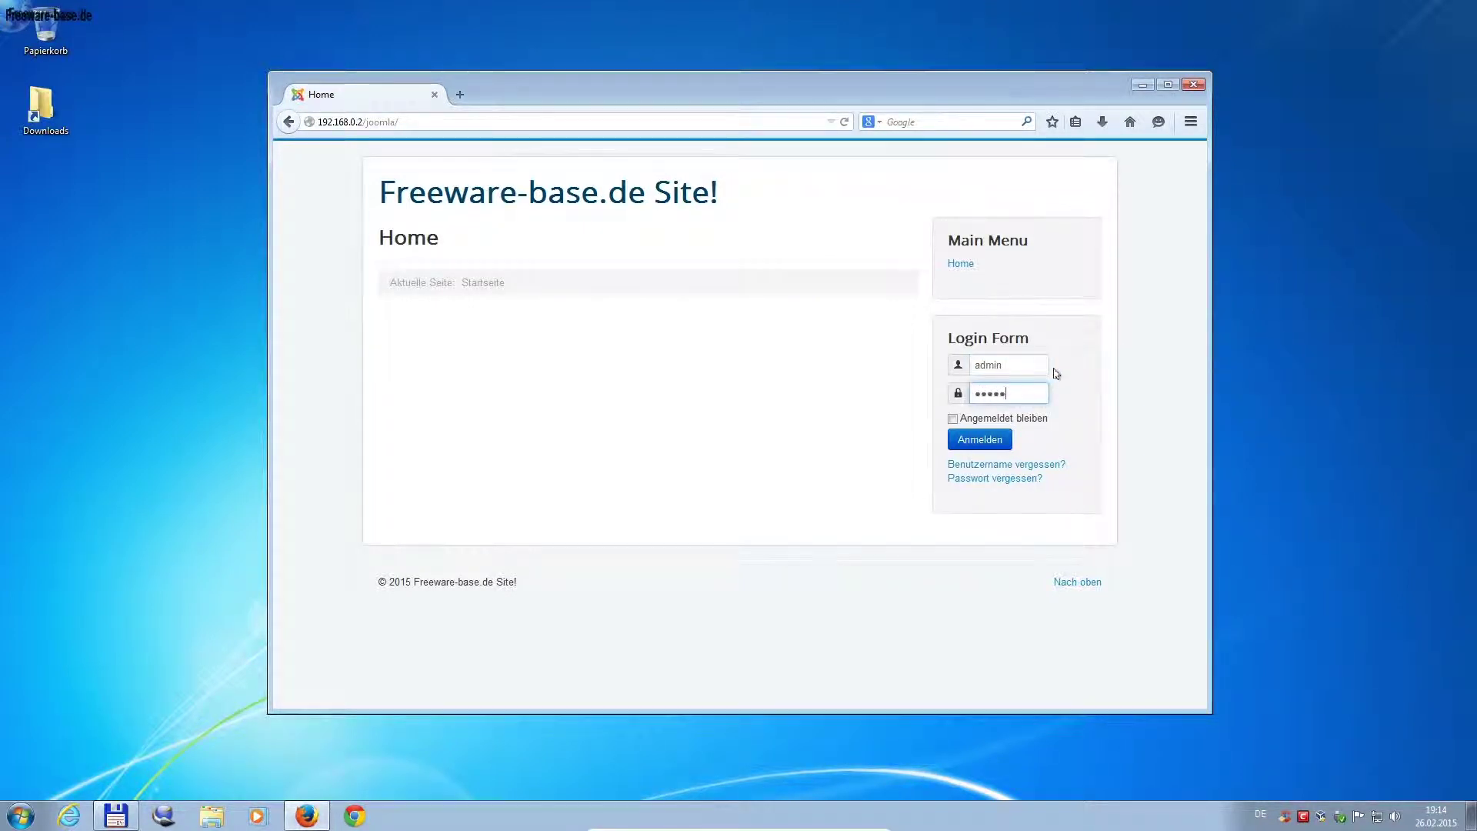
{"action": "key", "text": "Return"}
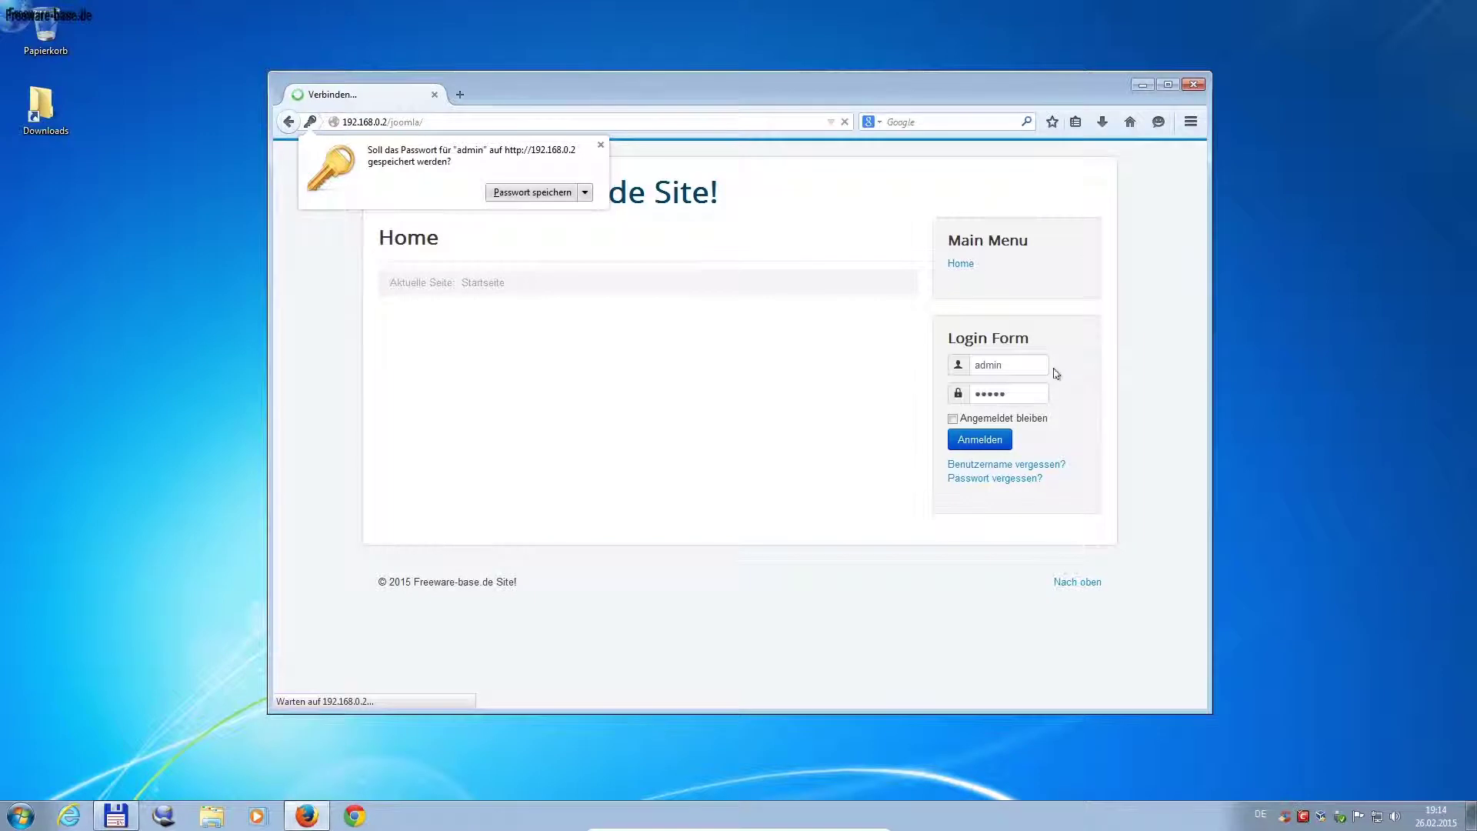
{"action": "left_click", "coordinate": [601, 146]}
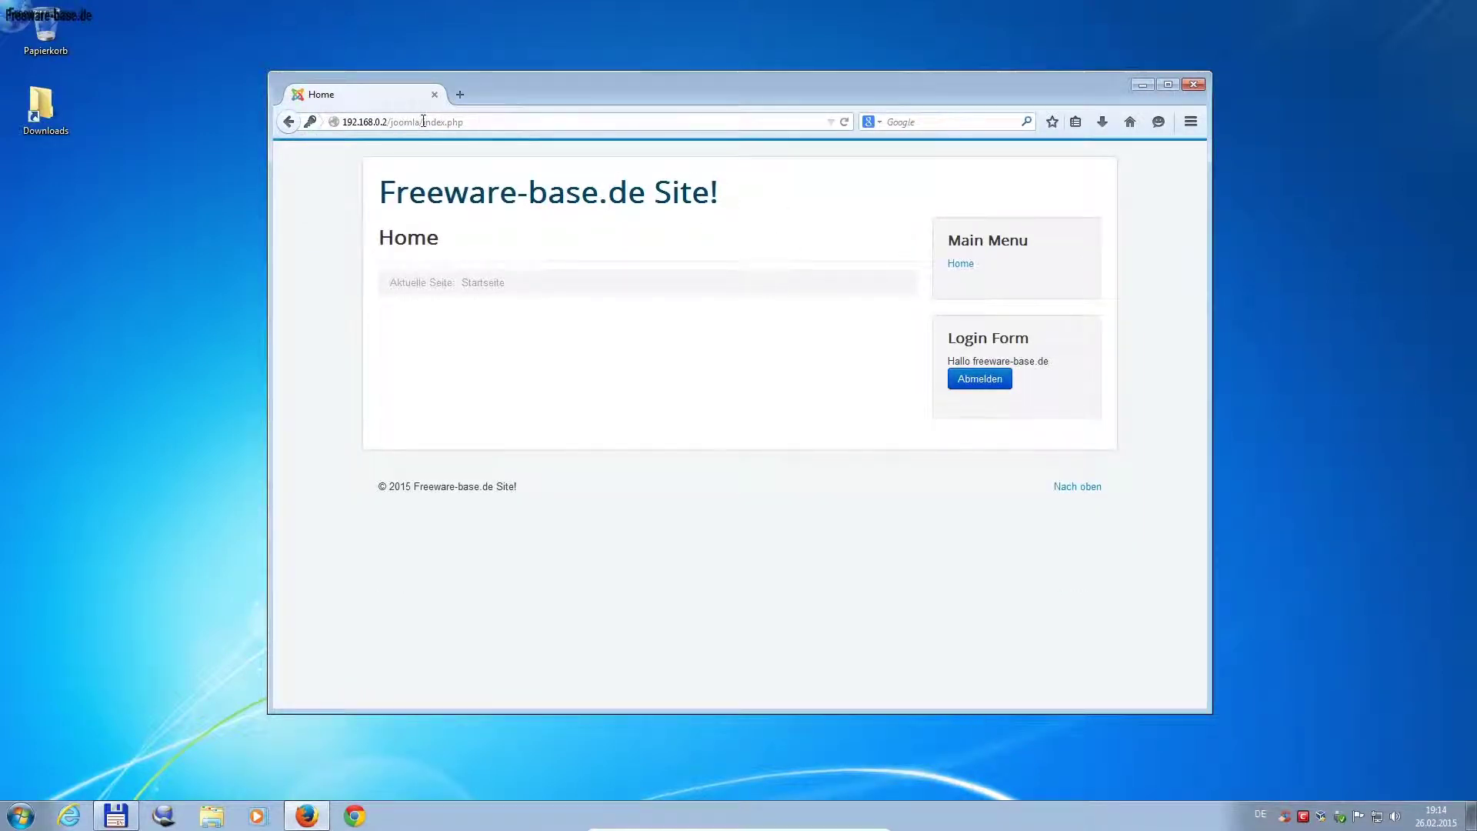
{"action": "left_click_drag", "start_coordinate": [424, 122], "coordinate": [464, 121]}
Step: Load /joomla/administrator and sign in with the admin account, dismissing the save-password prompt
{"action": "key", "text": "Return"}
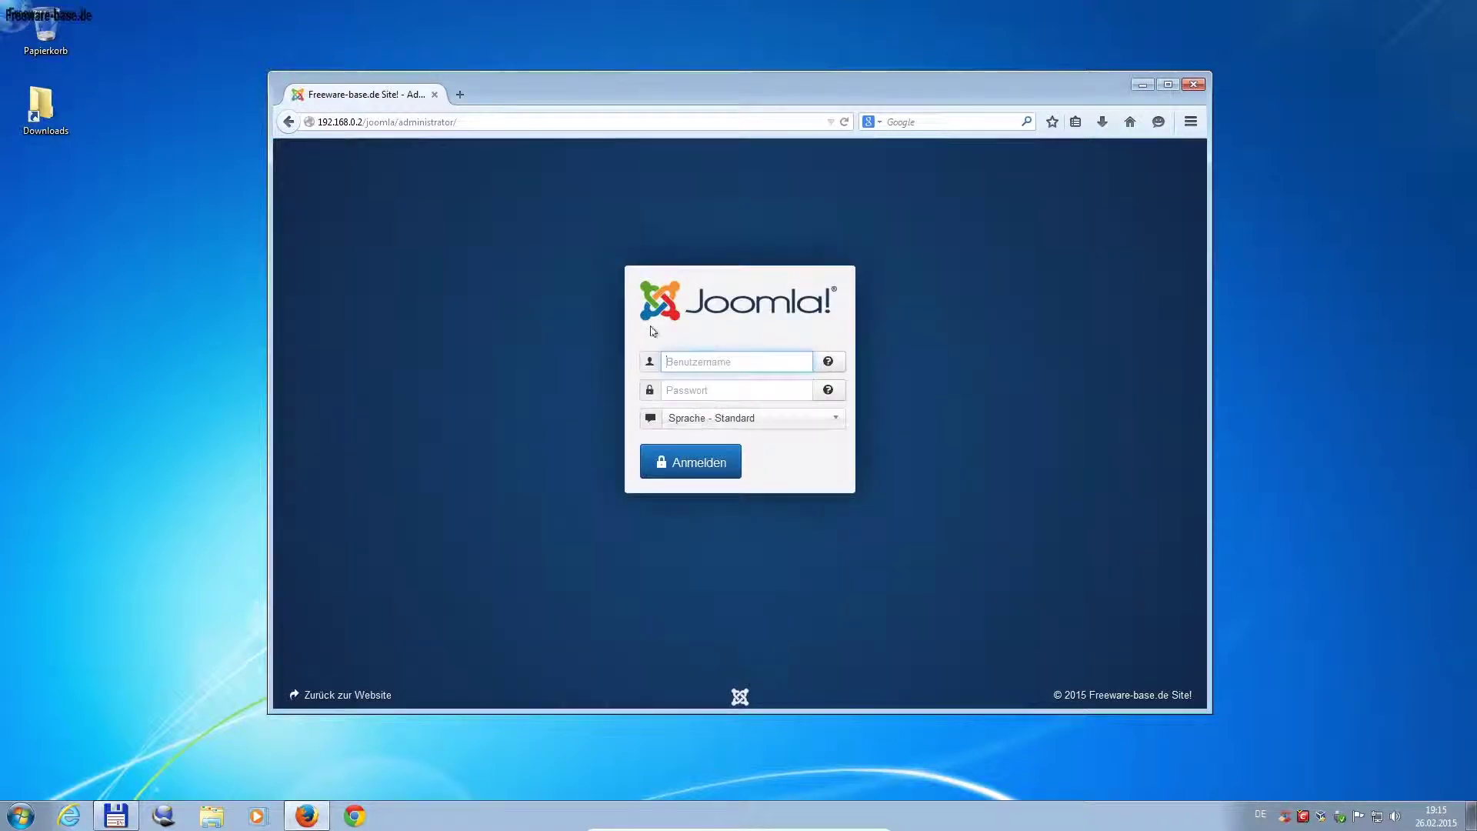
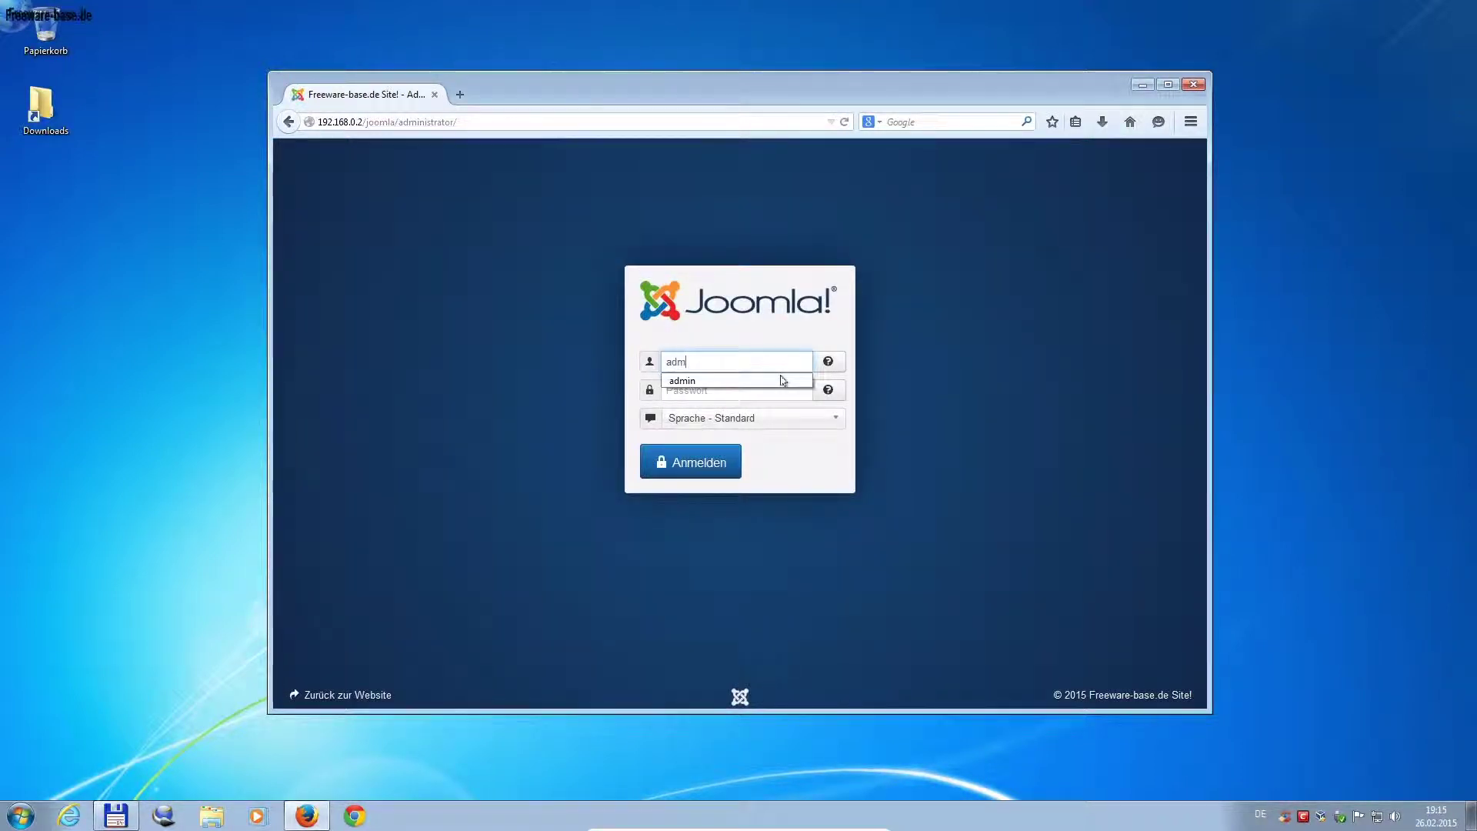
{"action": "key", "text": "Tab"}
{"action": "key", "text": "Return"}
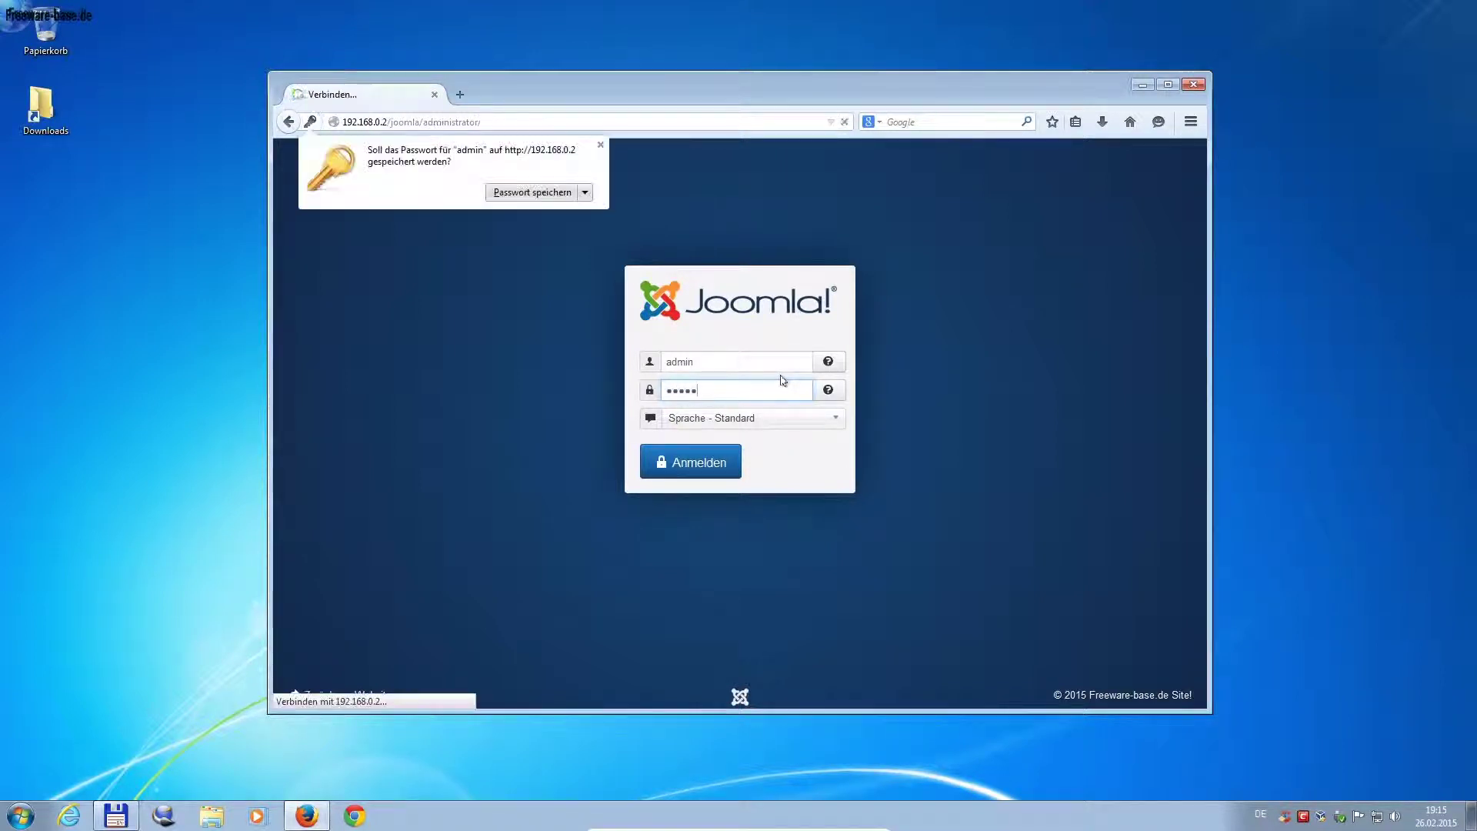
{"action": "left_click", "coordinate": [551, 194]}
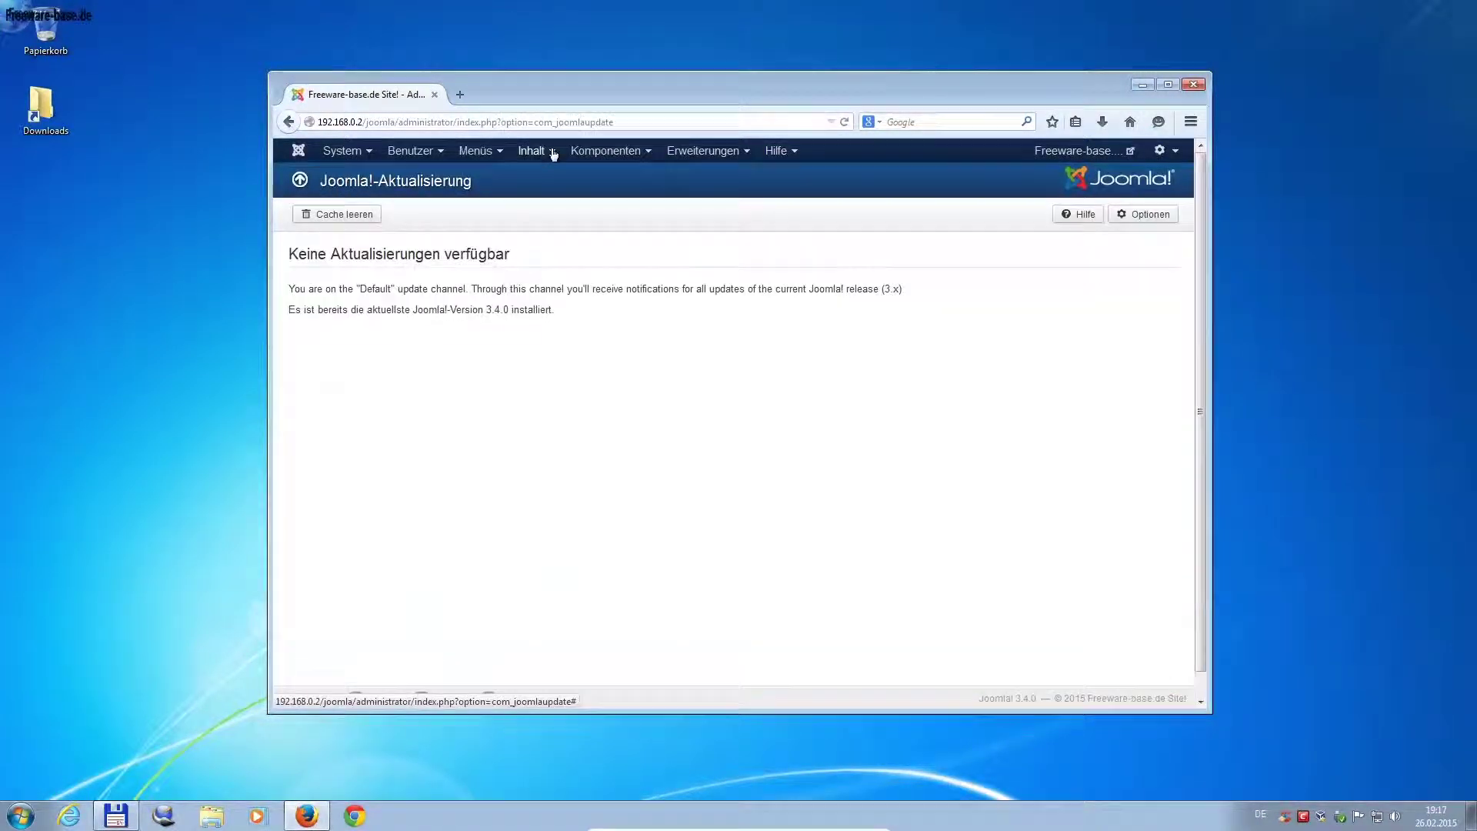
Step: Start a new article via Inhalt > Beiträge > Neuer Beitrag
{"action": "left_click", "coordinate": [553, 153]}
{"action": "mouse_move", "coordinate": [547, 178]}
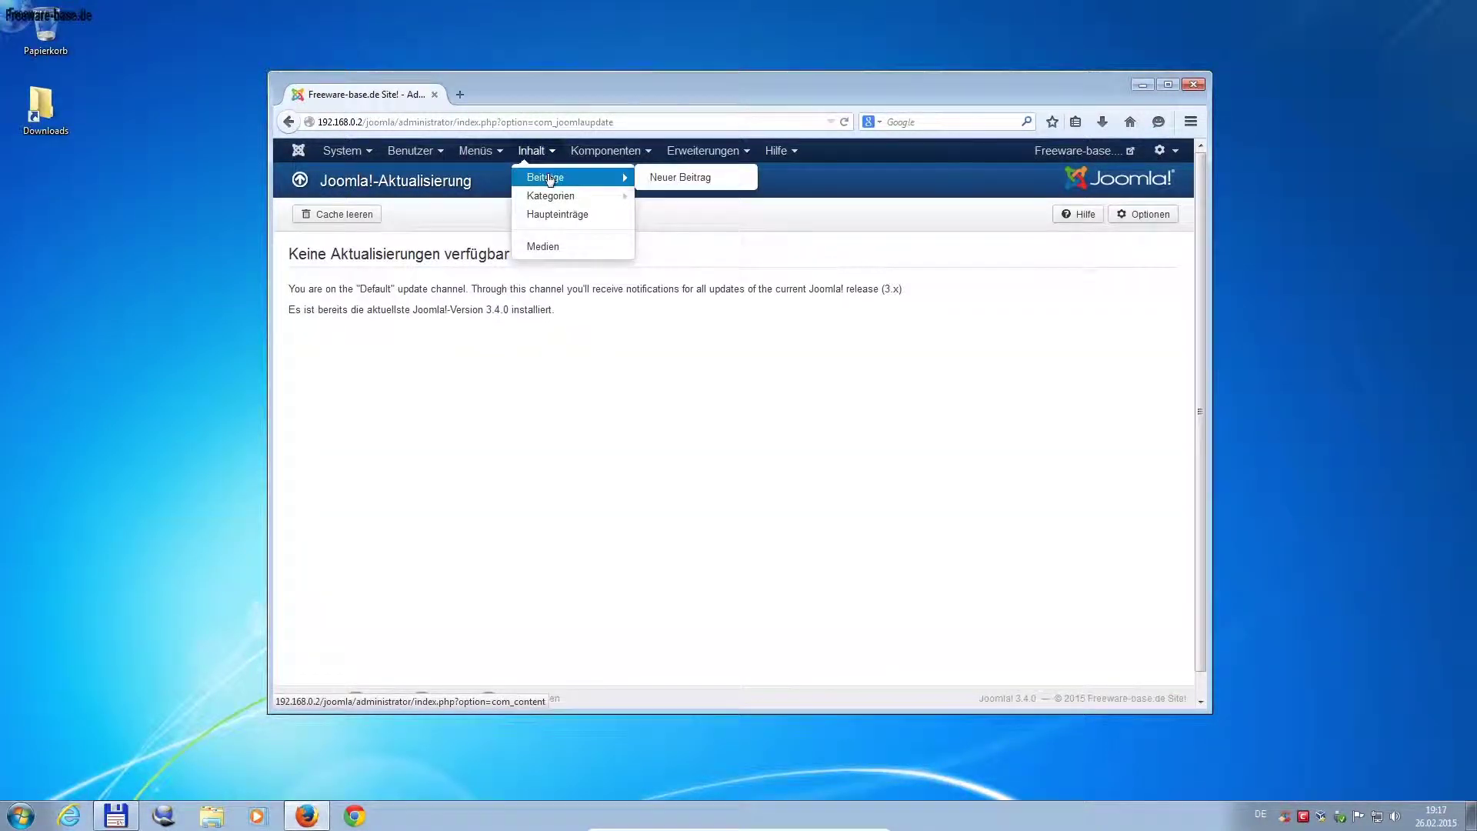
{"action": "left_click", "coordinate": [681, 178]}
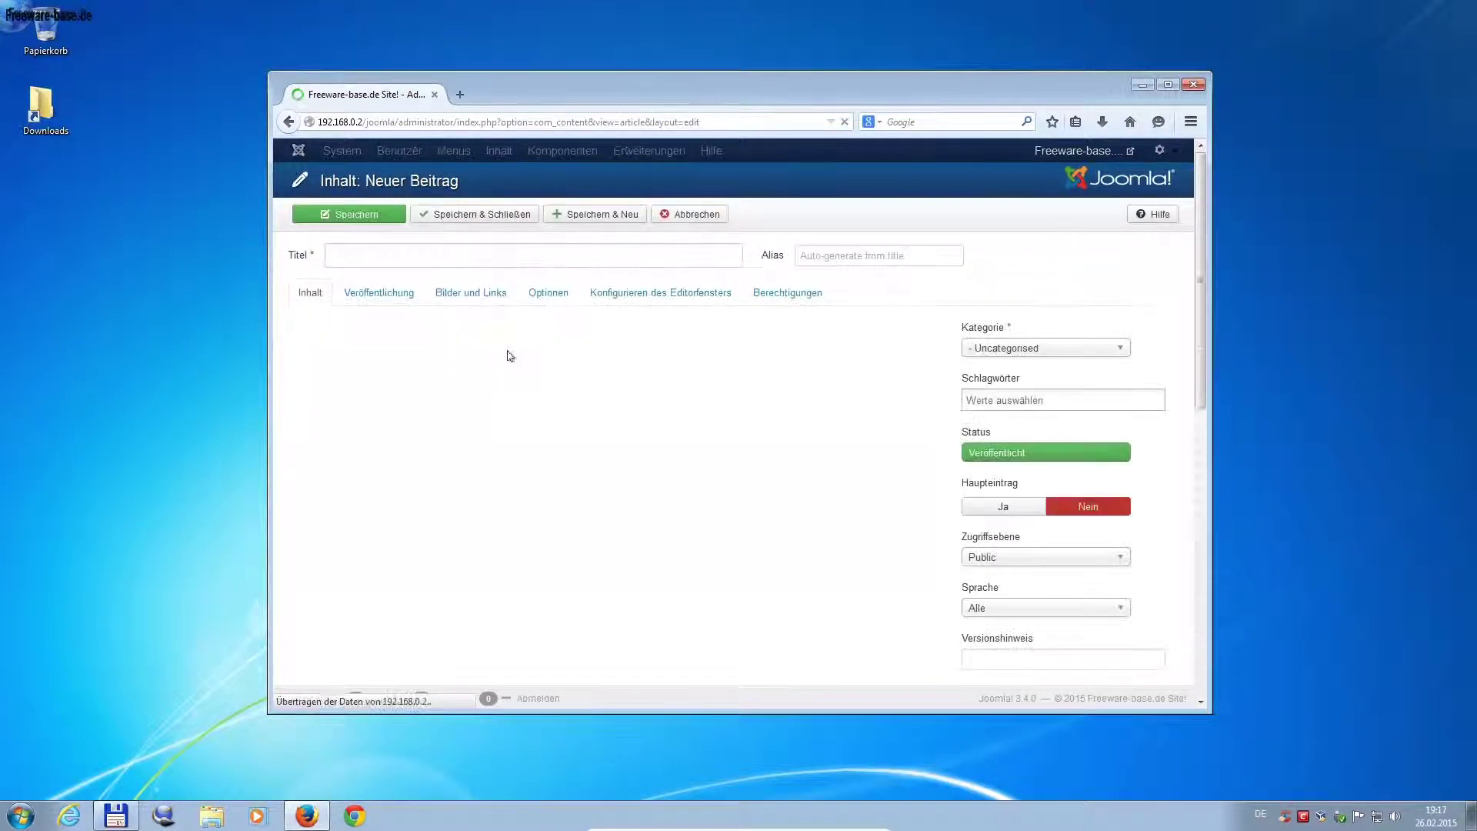
Step: Title the article 'Test Beitrag!' and type a first line of filler text in the body
{"action": "left_click", "coordinate": [394, 259]}
{"action": "type", "text": "Test Beitra"}
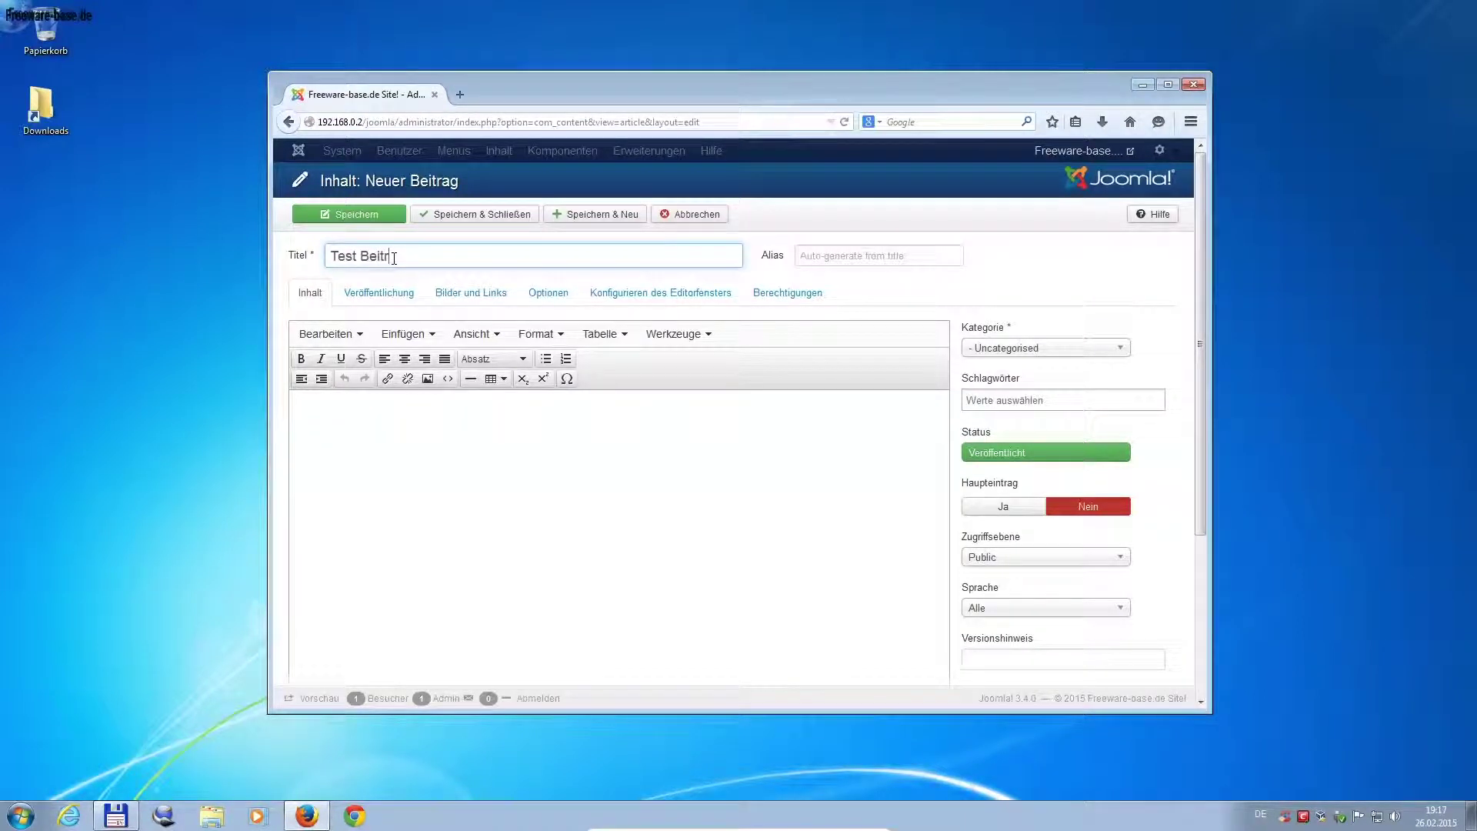
{"action": "type", "text": "G"}
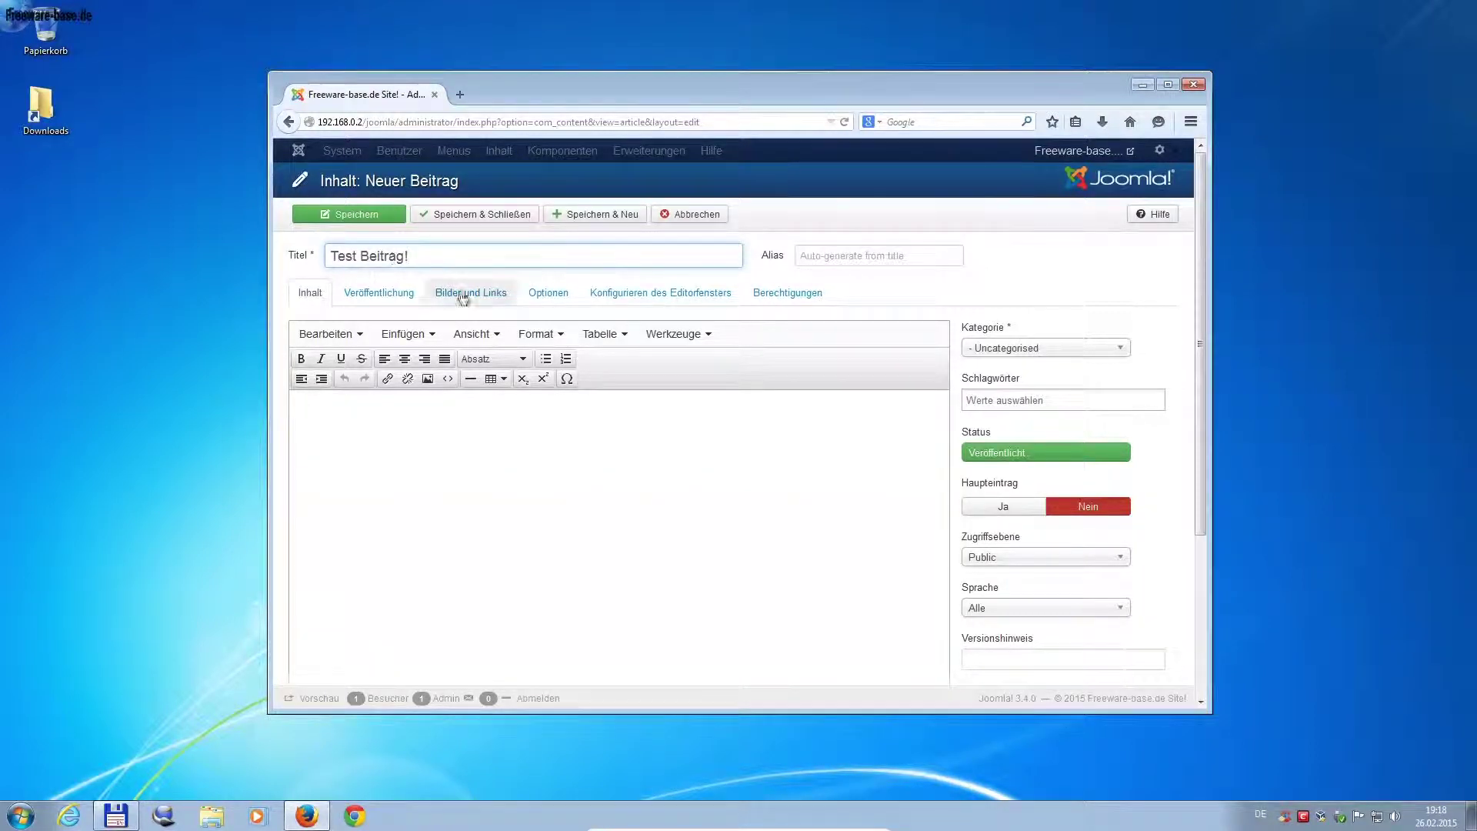
{"action": "left_click", "coordinate": [471, 476]}
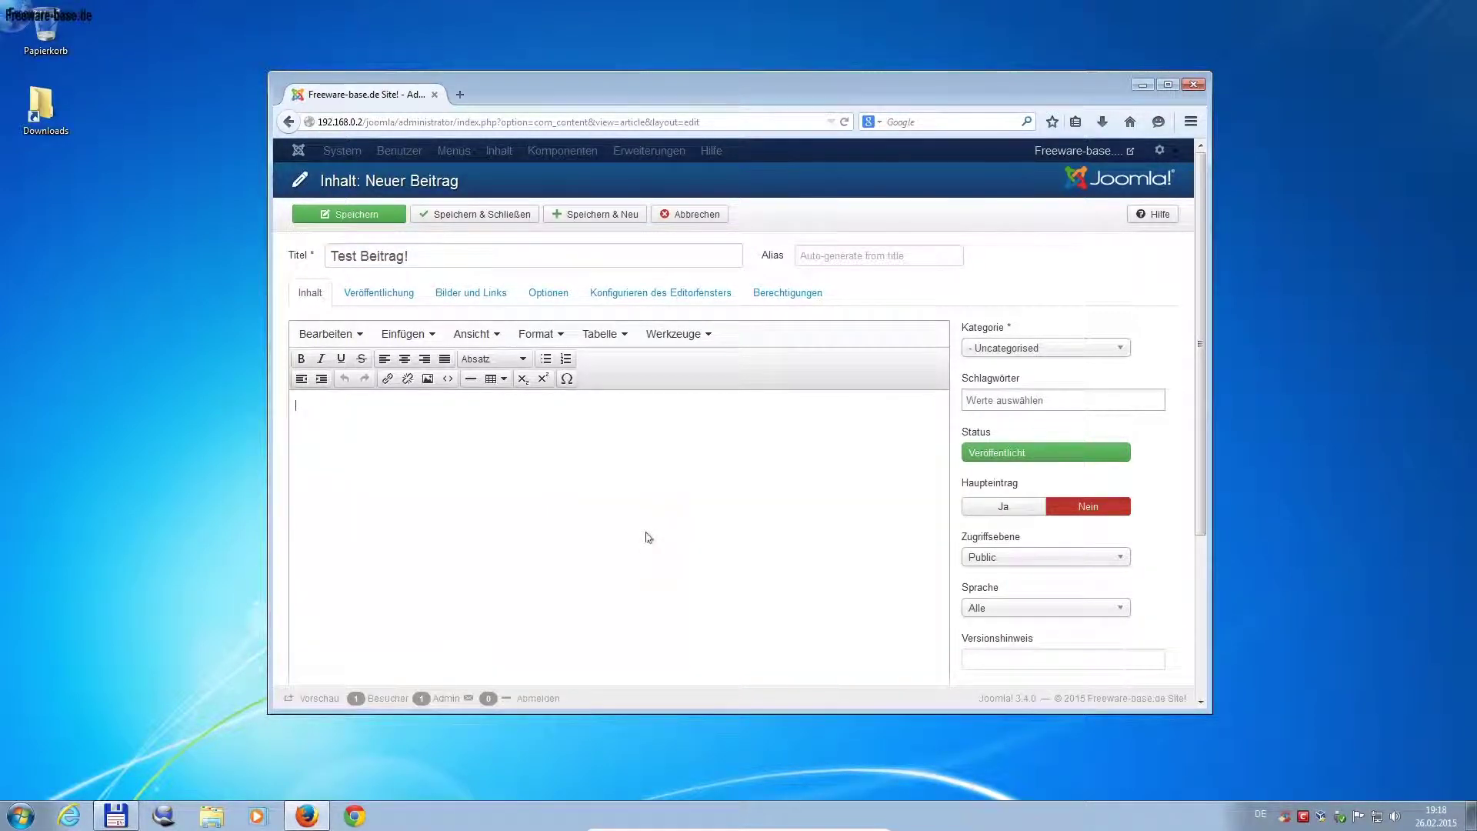
{"action": "scroll", "coordinate": [644, 537], "scroll_direction": "down", "scroll_amount": 5}
{"action": "scroll", "coordinate": [645, 537], "scroll_direction": "up", "scroll_amount": 5}
{"action": "type", "text": "gdf gsdfg seg wertwe wer w we wrt rt er ert r erth erh"}
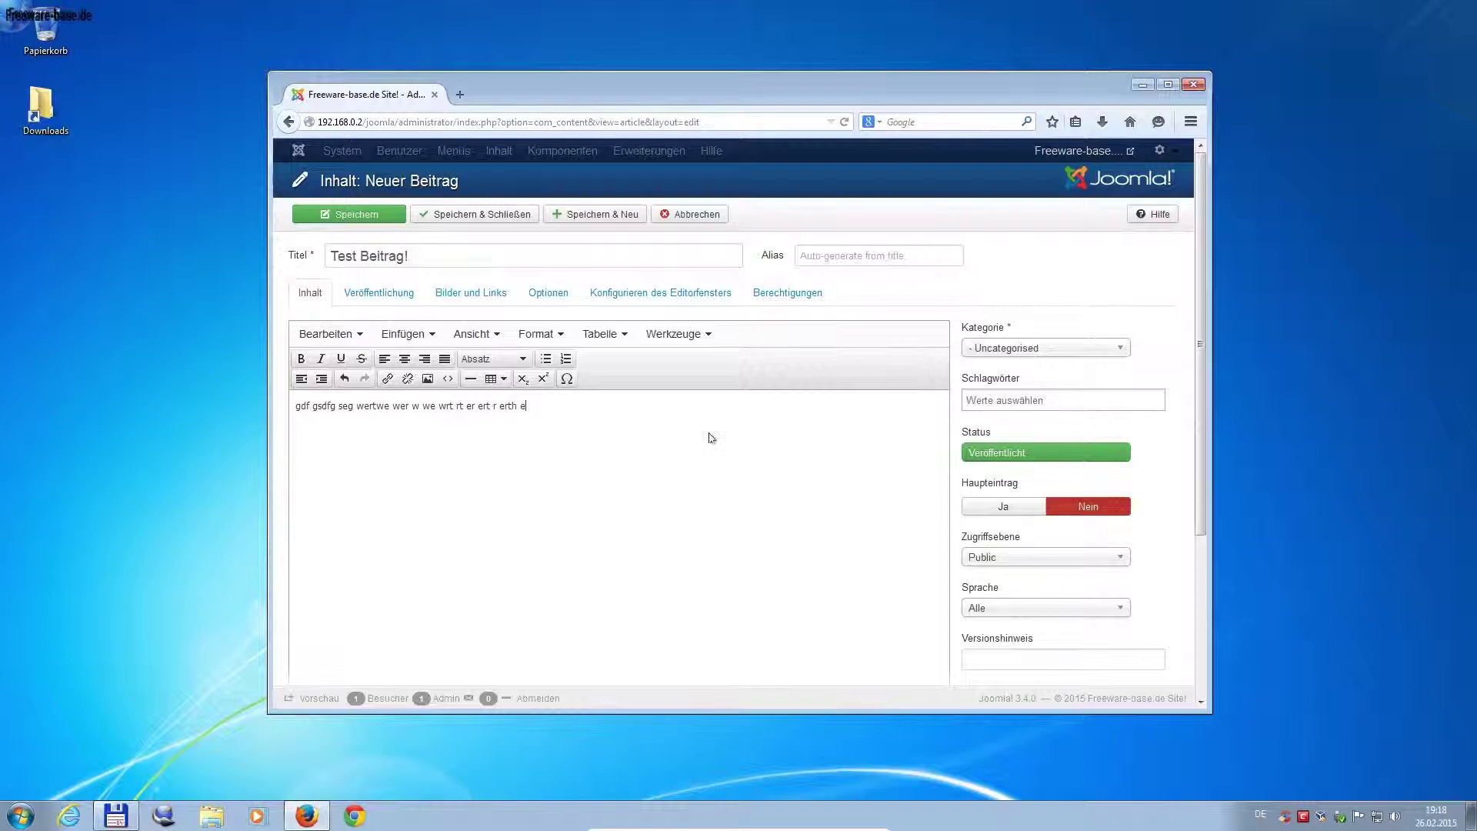
{"action": "type", "text": " rhrhehrthwhtrwt rhrwt hrwt w w rhwrt"}
Step: Copy the filler line and paste it repeatedly to lengthen the body
{"action": "left_click_drag", "start_coordinate": [704, 405], "coordinate": [227, 401]}
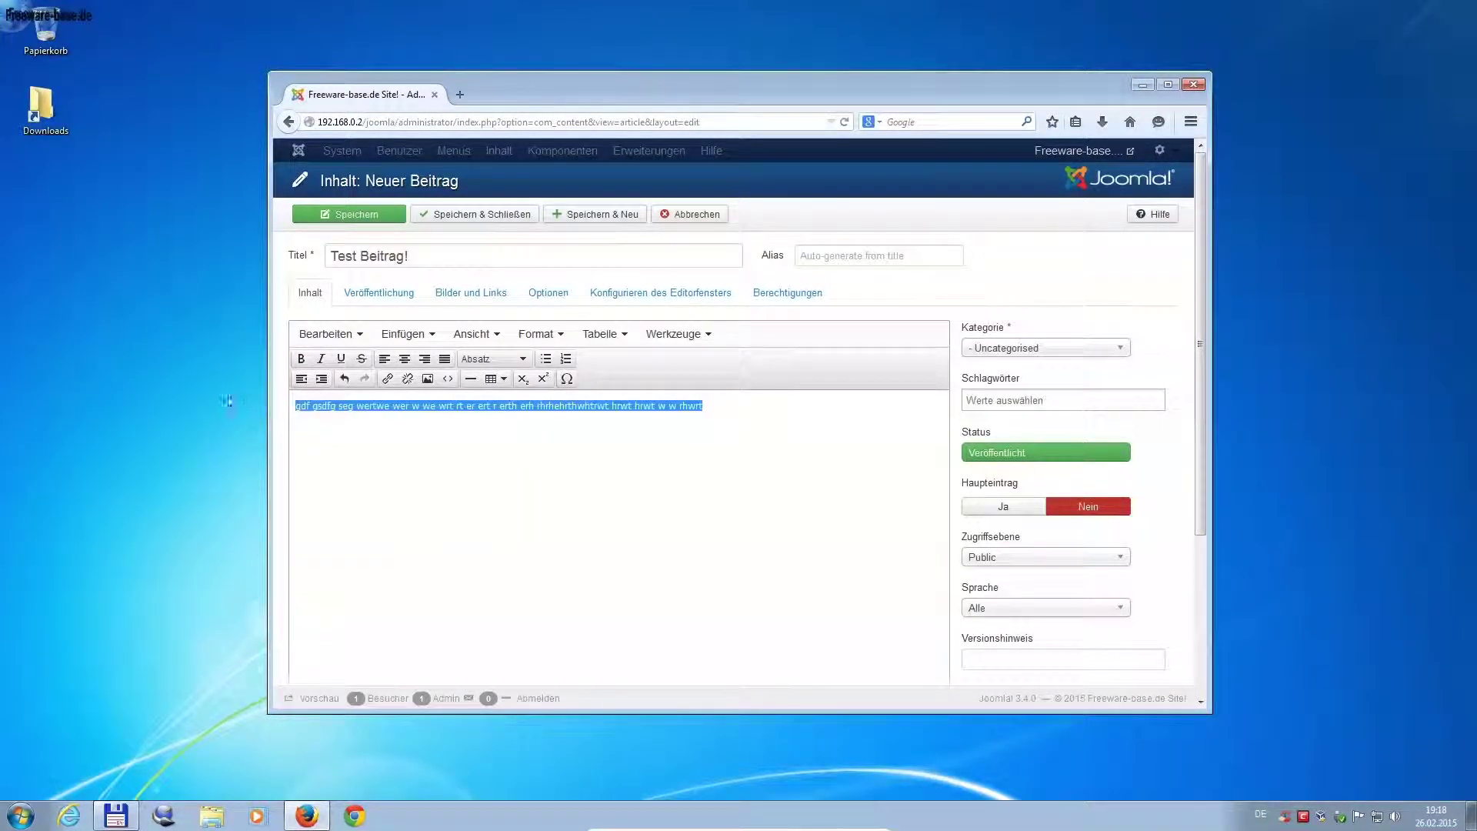
{"action": "key", "text": "ctrl+c"}
{"action": "key", "text": "ctrl+v"}
{"action": "key", "text": "ctrl+v"}
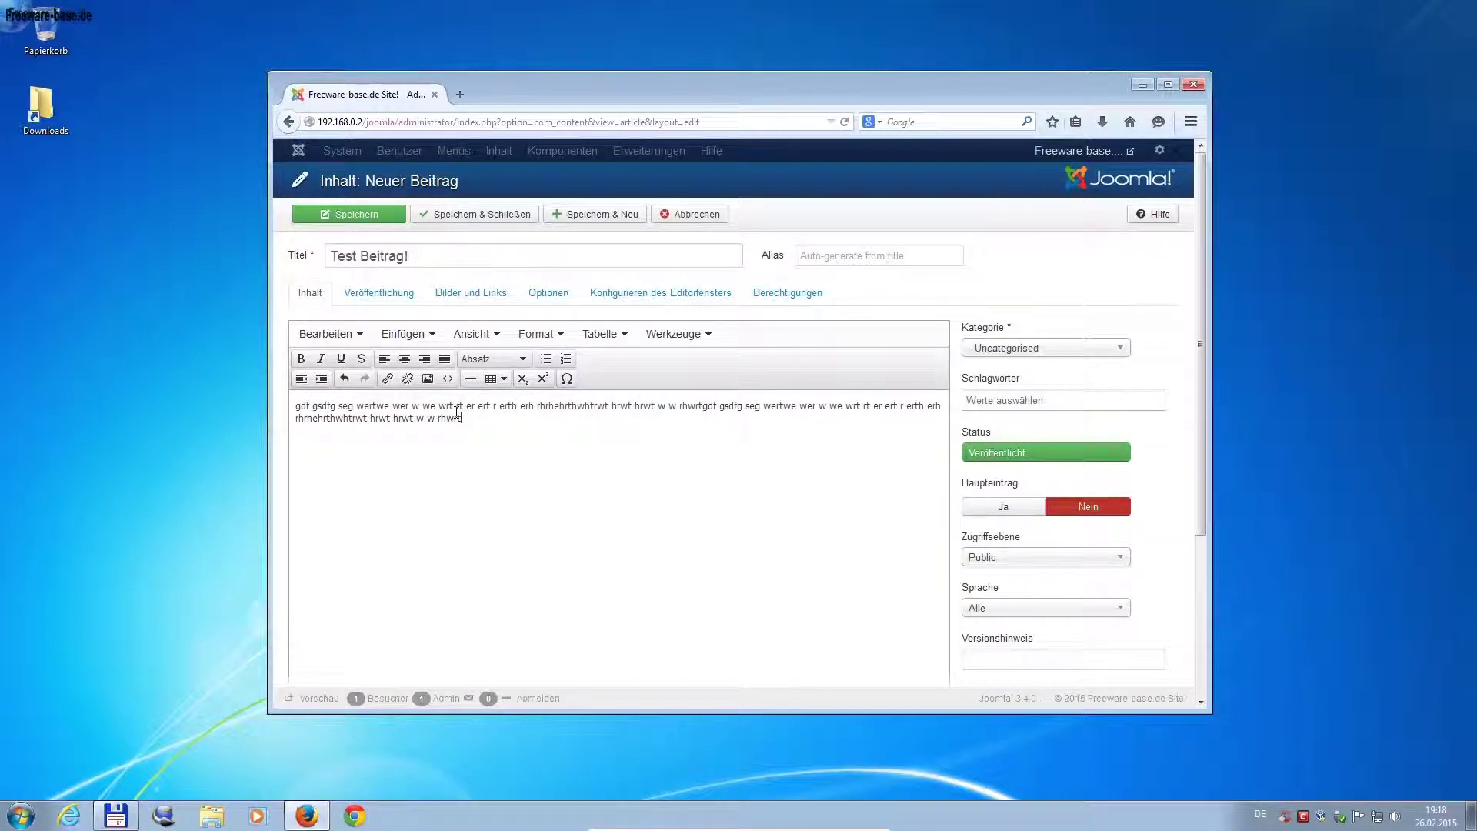
{"action": "key", "text": "ctrl+v"}
{"action": "key", "text": "ctrl+v"}
{"action": "key", "text": "ctrl+v"}
{"action": "key", "text": "ctrl+v"}
{"action": "key", "text": "ctrl+v"}
{"action": "key", "text": "ctrl+v"}
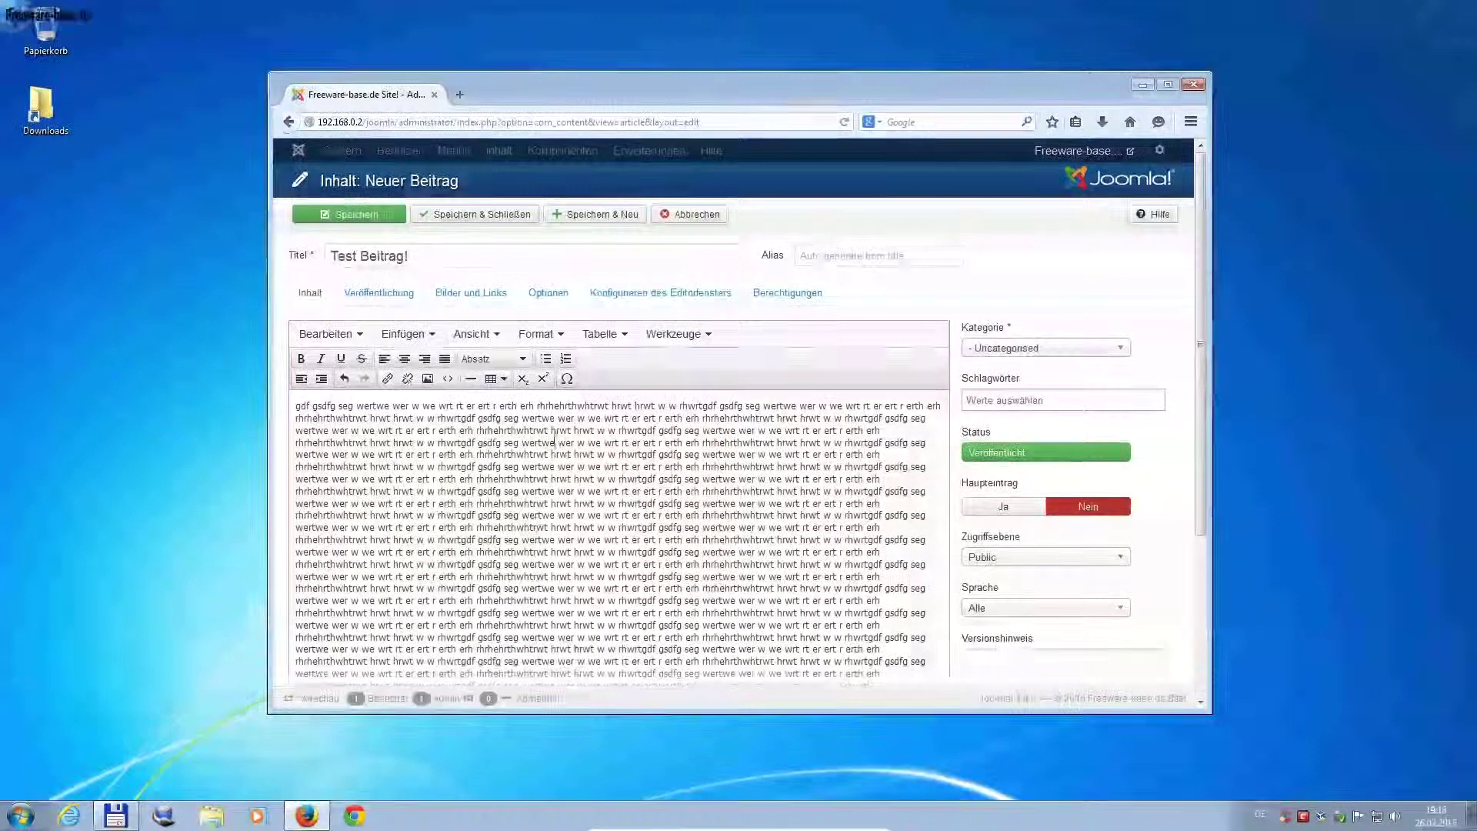
{"action": "scroll", "coordinate": [552, 543], "scroll_direction": "down", "scroll_amount": 3}
{"action": "scroll", "coordinate": [552, 544], "scroll_direction": "up", "scroll_amount": 3}
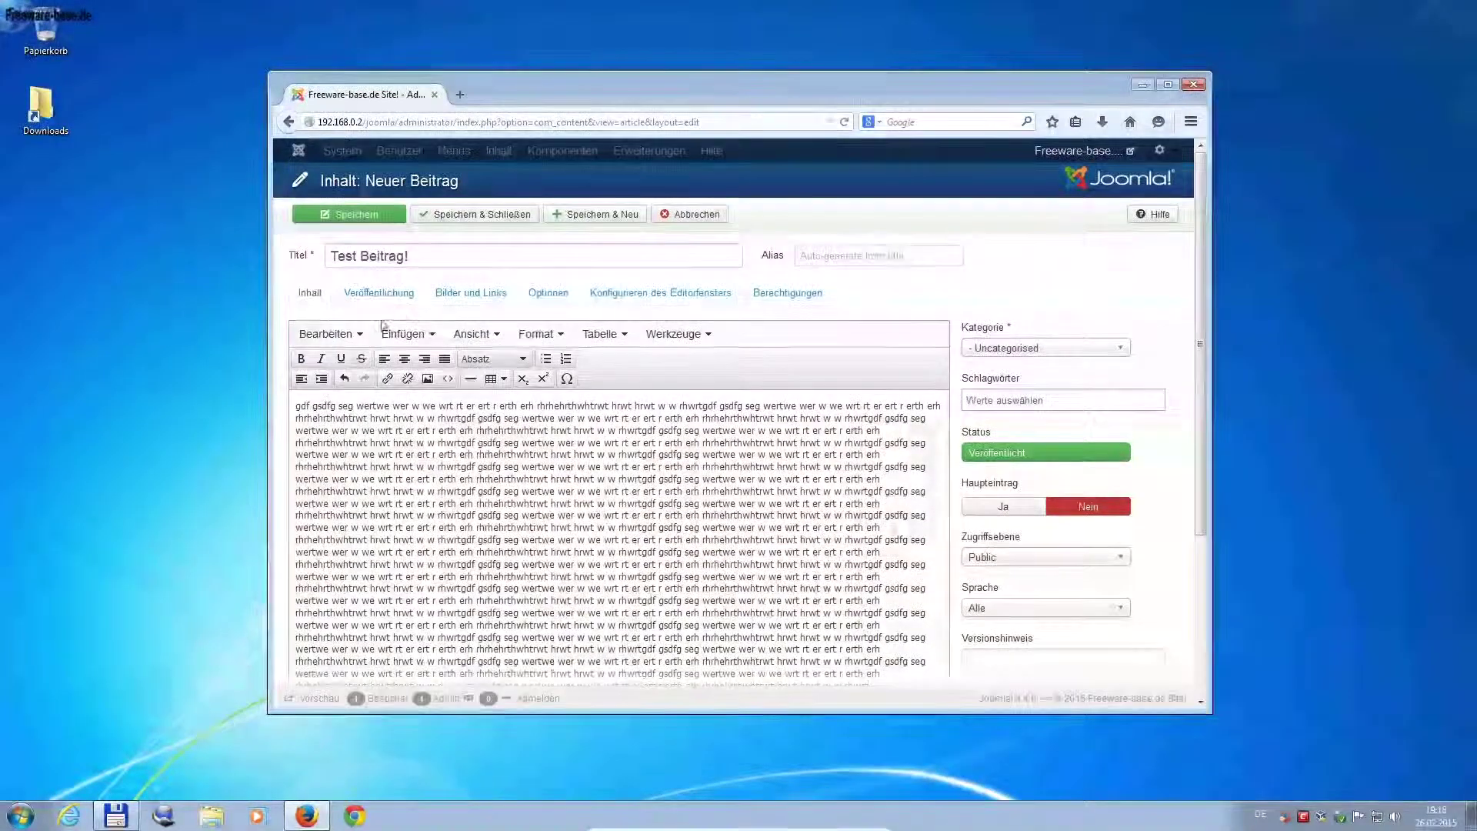
{"action": "left_click", "coordinate": [359, 334]}
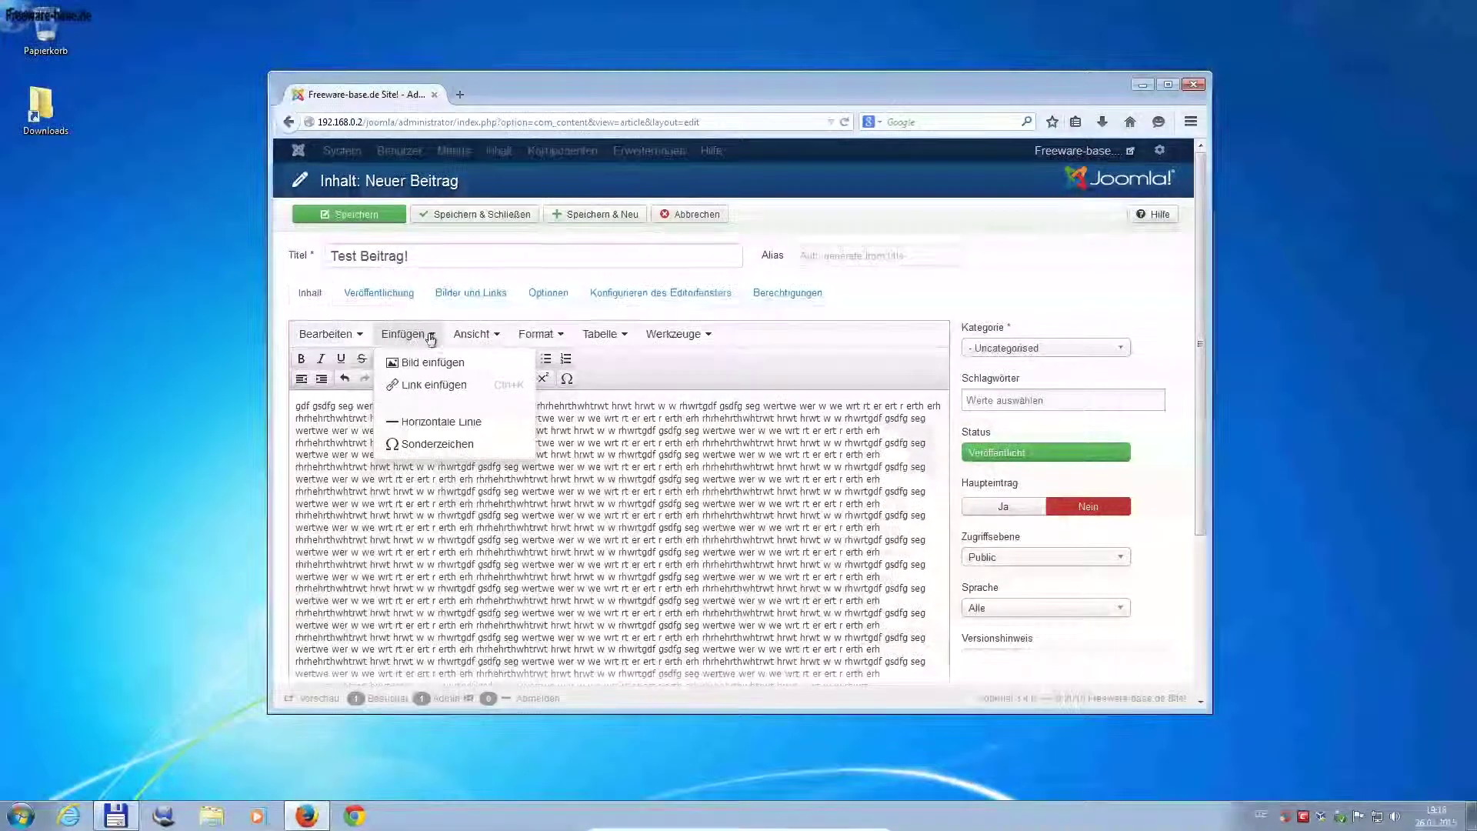
{"action": "left_click", "coordinate": [430, 364]}
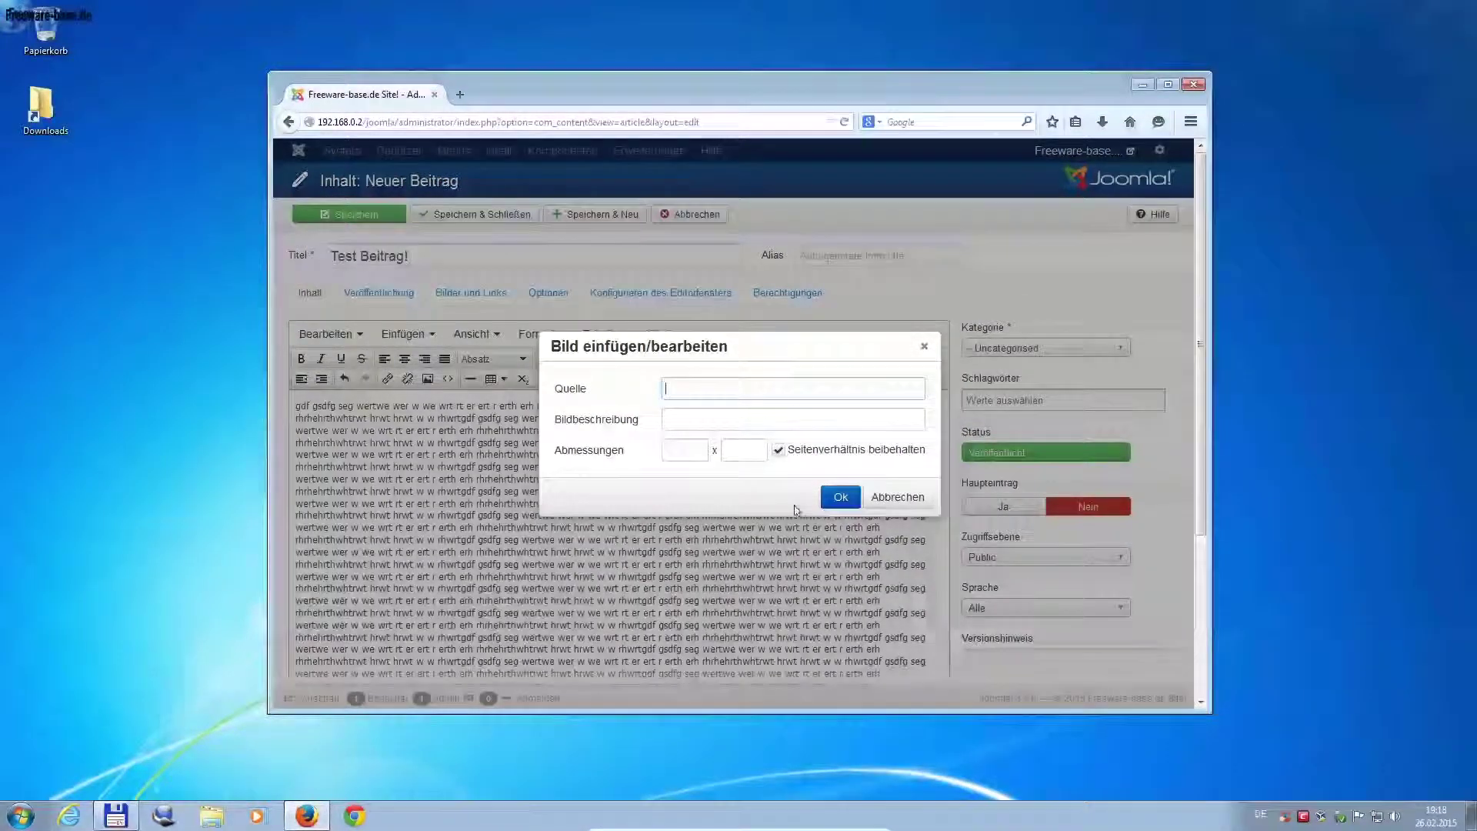
{"action": "left_click", "coordinate": [898, 498]}
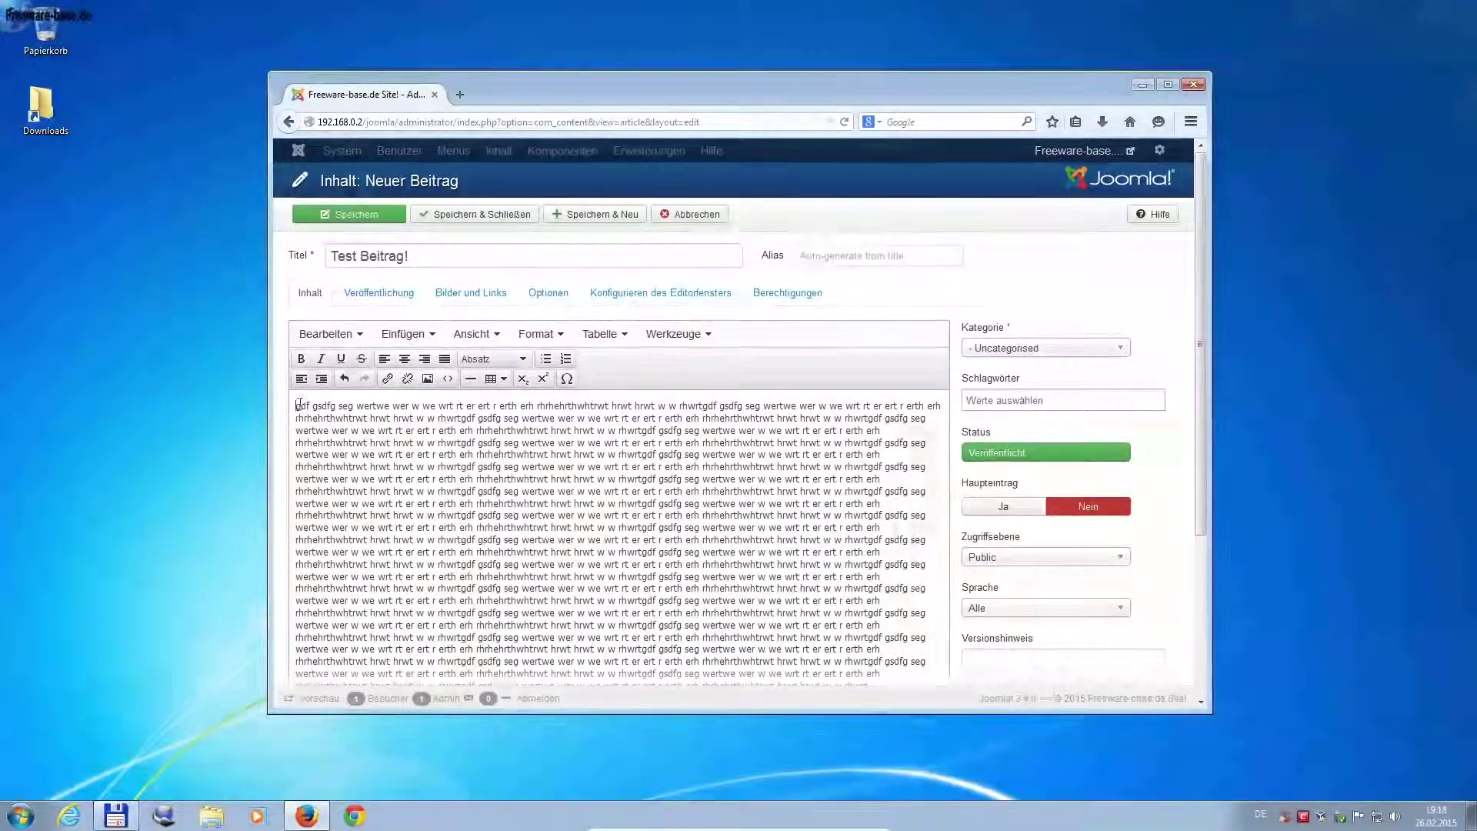
{"action": "left_click", "coordinate": [428, 379]}
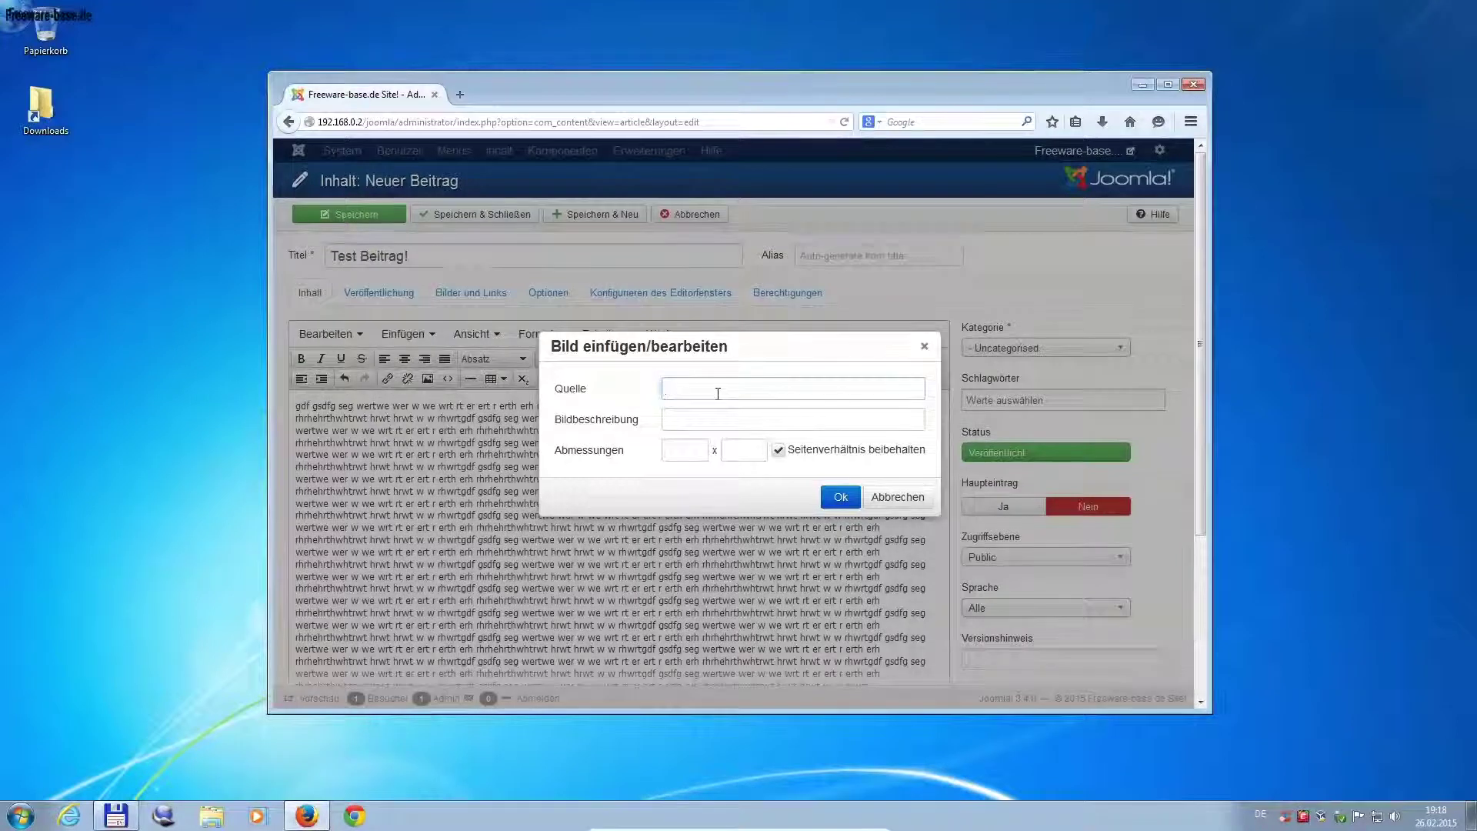
{"action": "left_click", "coordinate": [897, 497]}
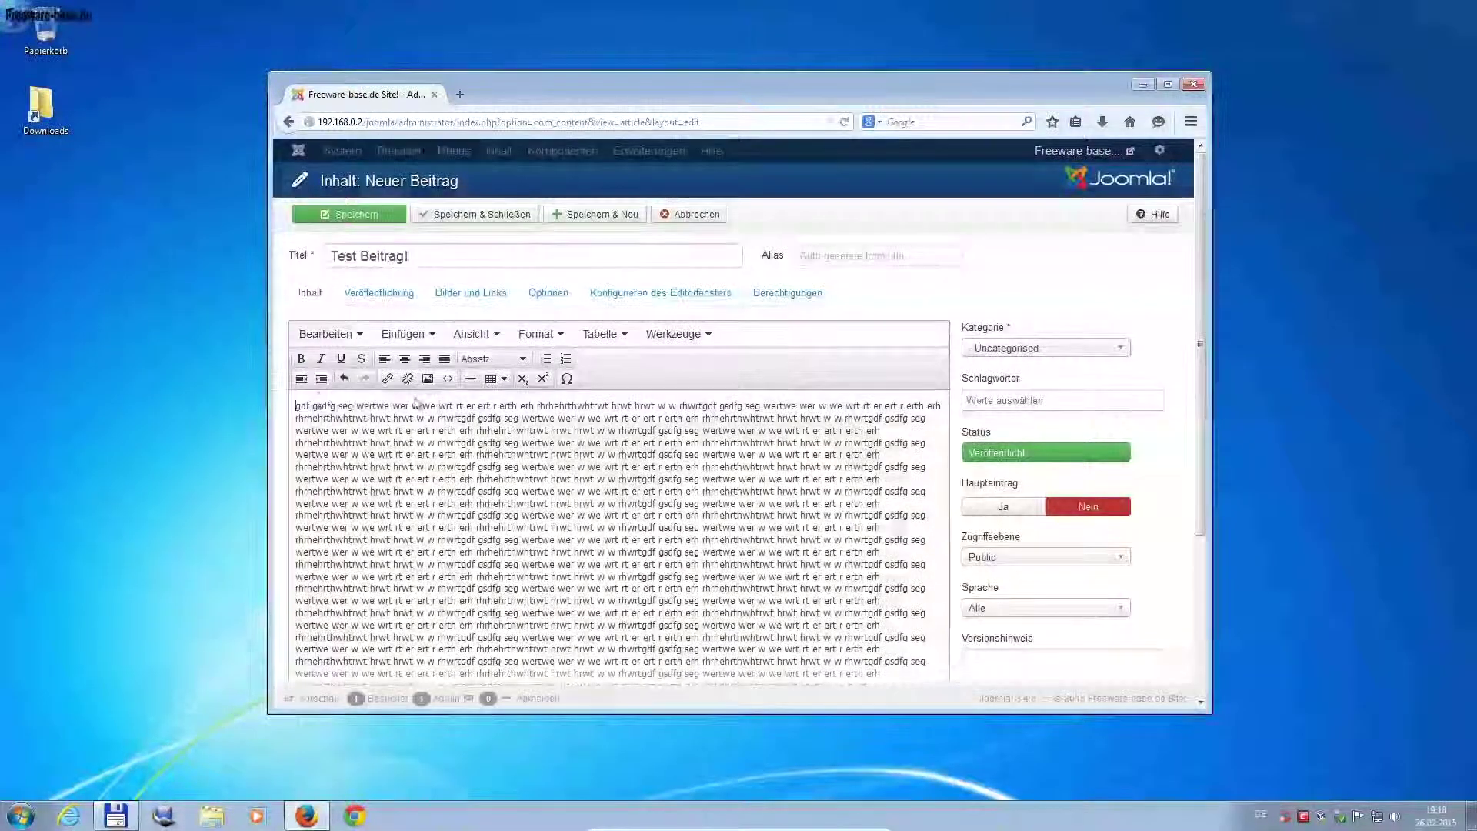
{"action": "left_click", "coordinate": [431, 337]}
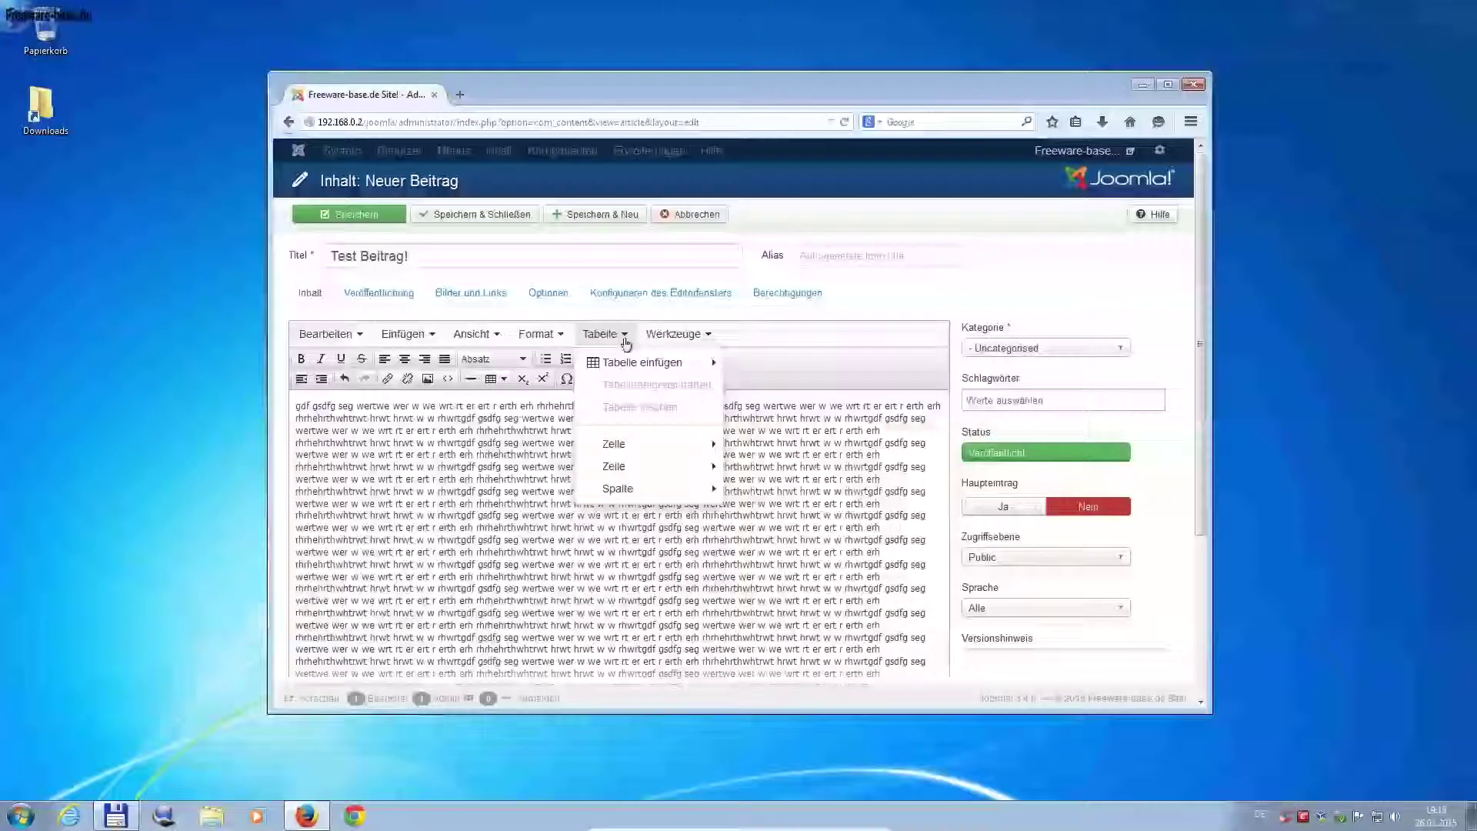
{"action": "mouse_move", "coordinate": [673, 334]}
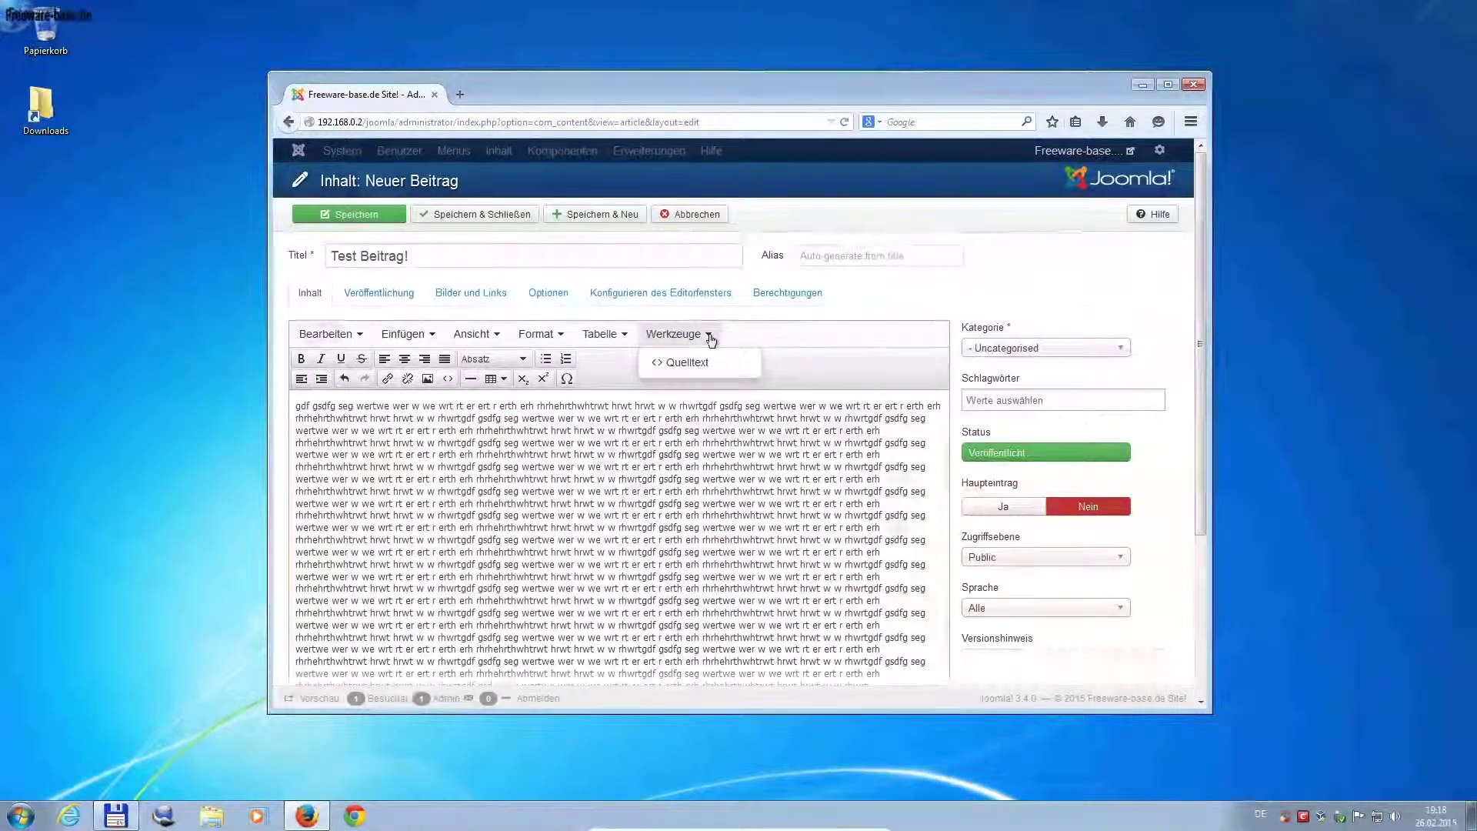
{"action": "left_click", "coordinate": [677, 333]}
Step: Under Veröffentlichung, enter meta description 'das iste in Artikel !' and keywords 'wort1, wrort2, ect.'
{"action": "left_click", "coordinate": [377, 293]}
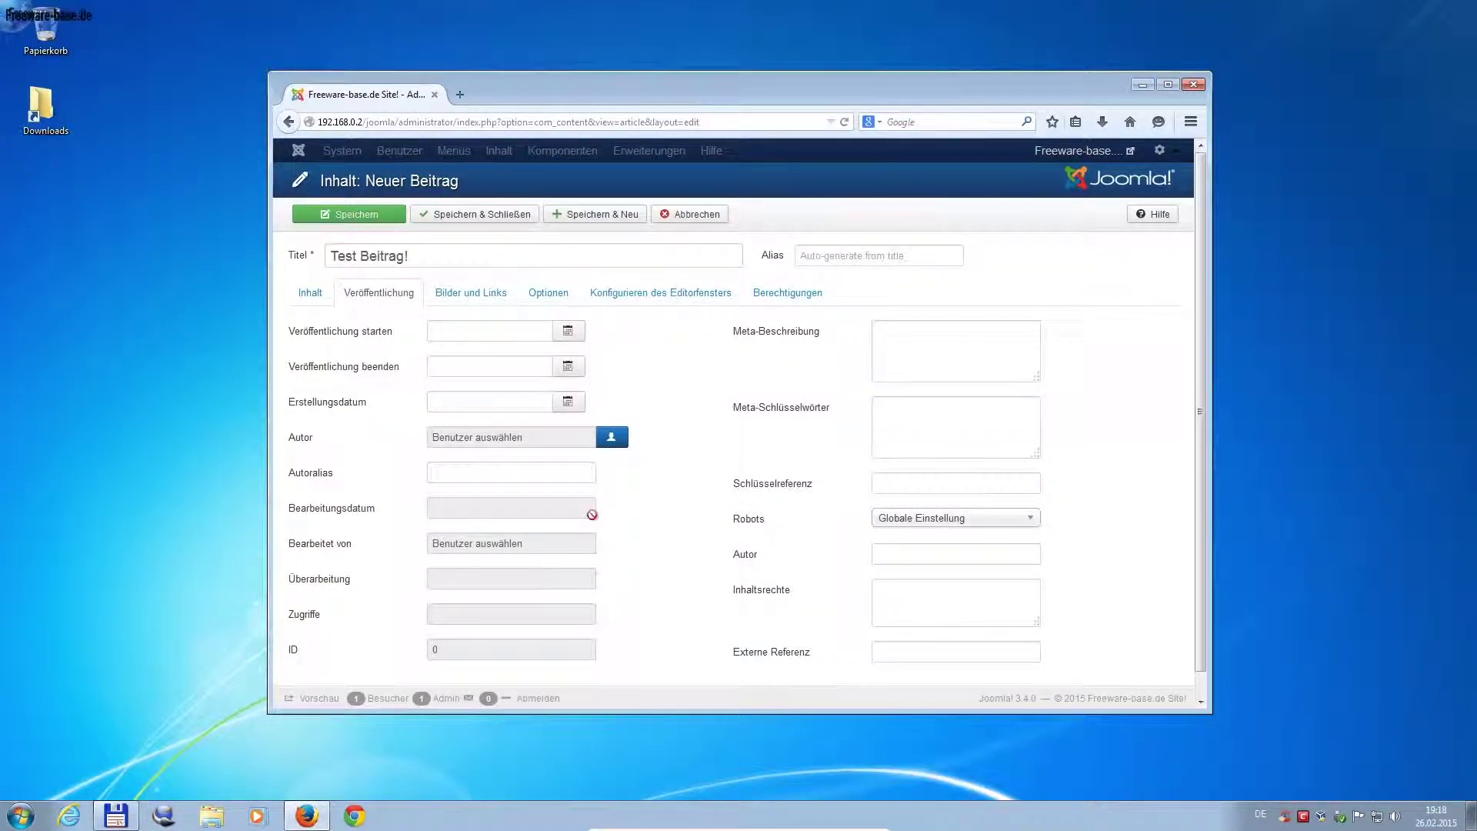
{"action": "scroll", "coordinate": [592, 514], "scroll_direction": "down", "scroll_amount": 1}
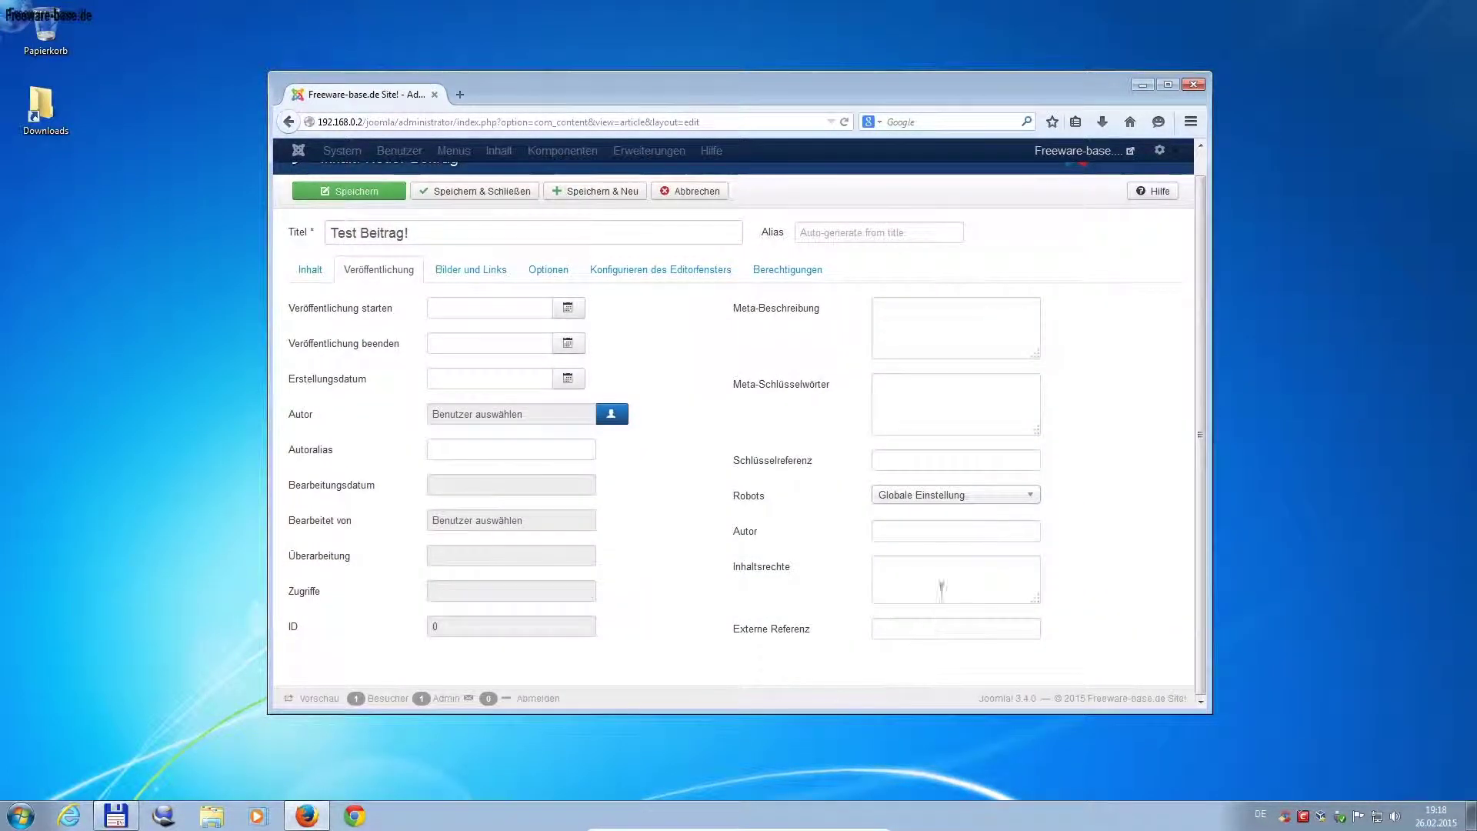
{"action": "left_click", "coordinate": [912, 314]}
{"action": "type", "text": "das"}
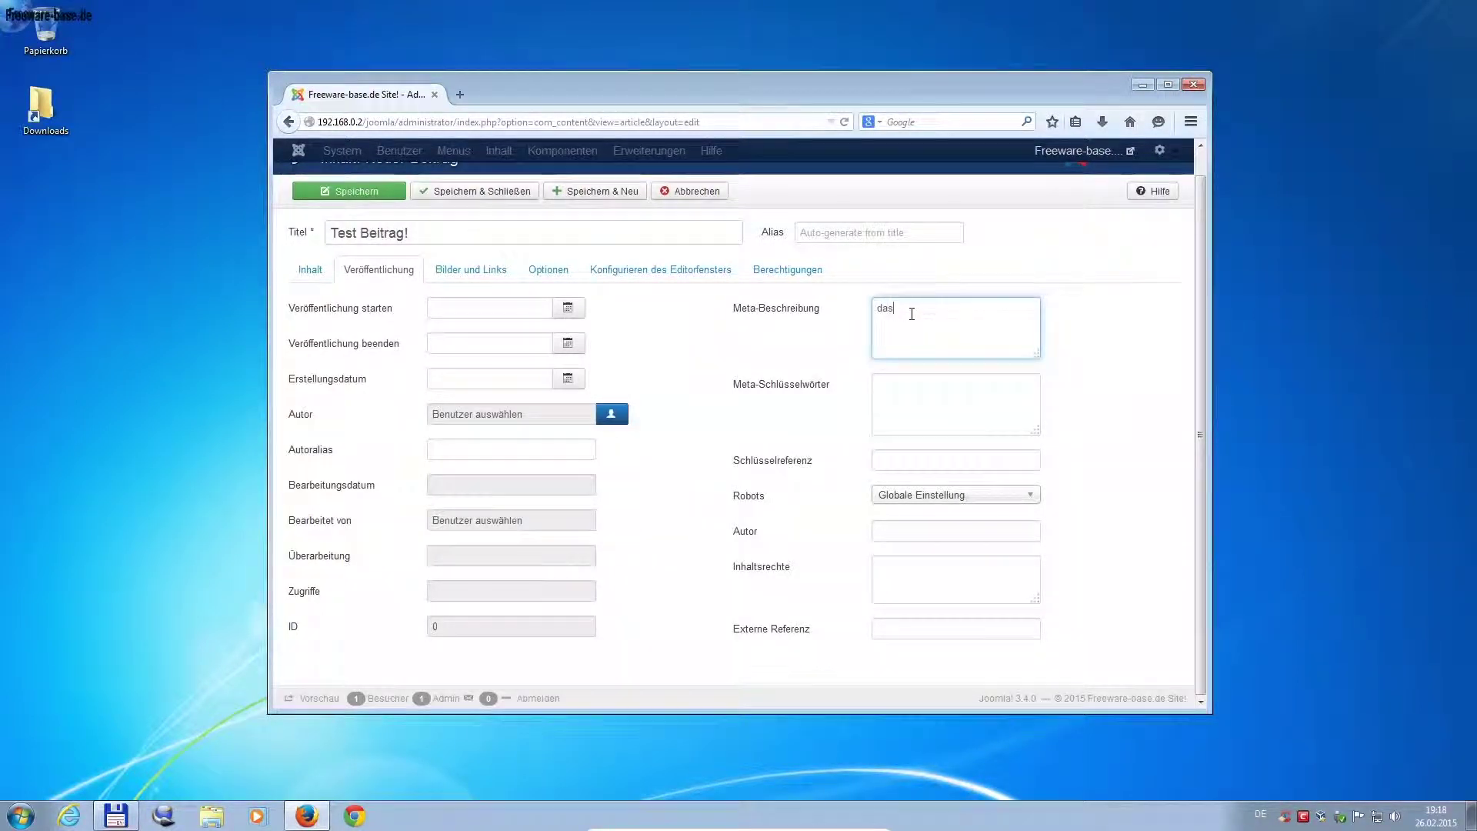
{"action": "type", "text": " ist ein"}
{"action": "type", "text": "ist ein A"}
{"action": "key", "text": "BackSpace"}
{"action": "type", "text": "wort1, wrort2, "}
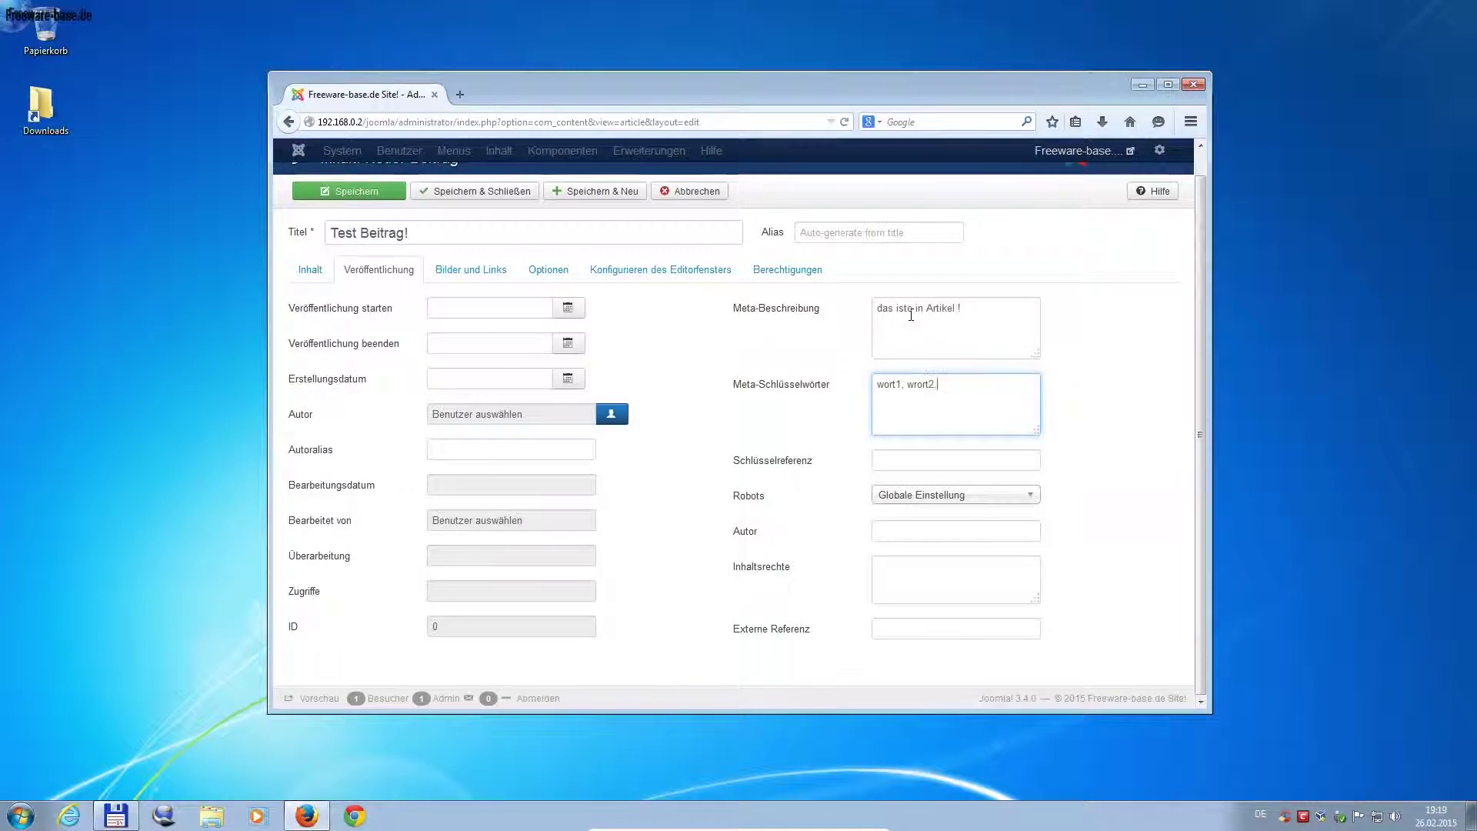
{"action": "type", "text": "ect."}
Step: Set robots to index, follow, fill in the author, and copy it into content rights
{"action": "left_click", "coordinate": [1029, 496]}
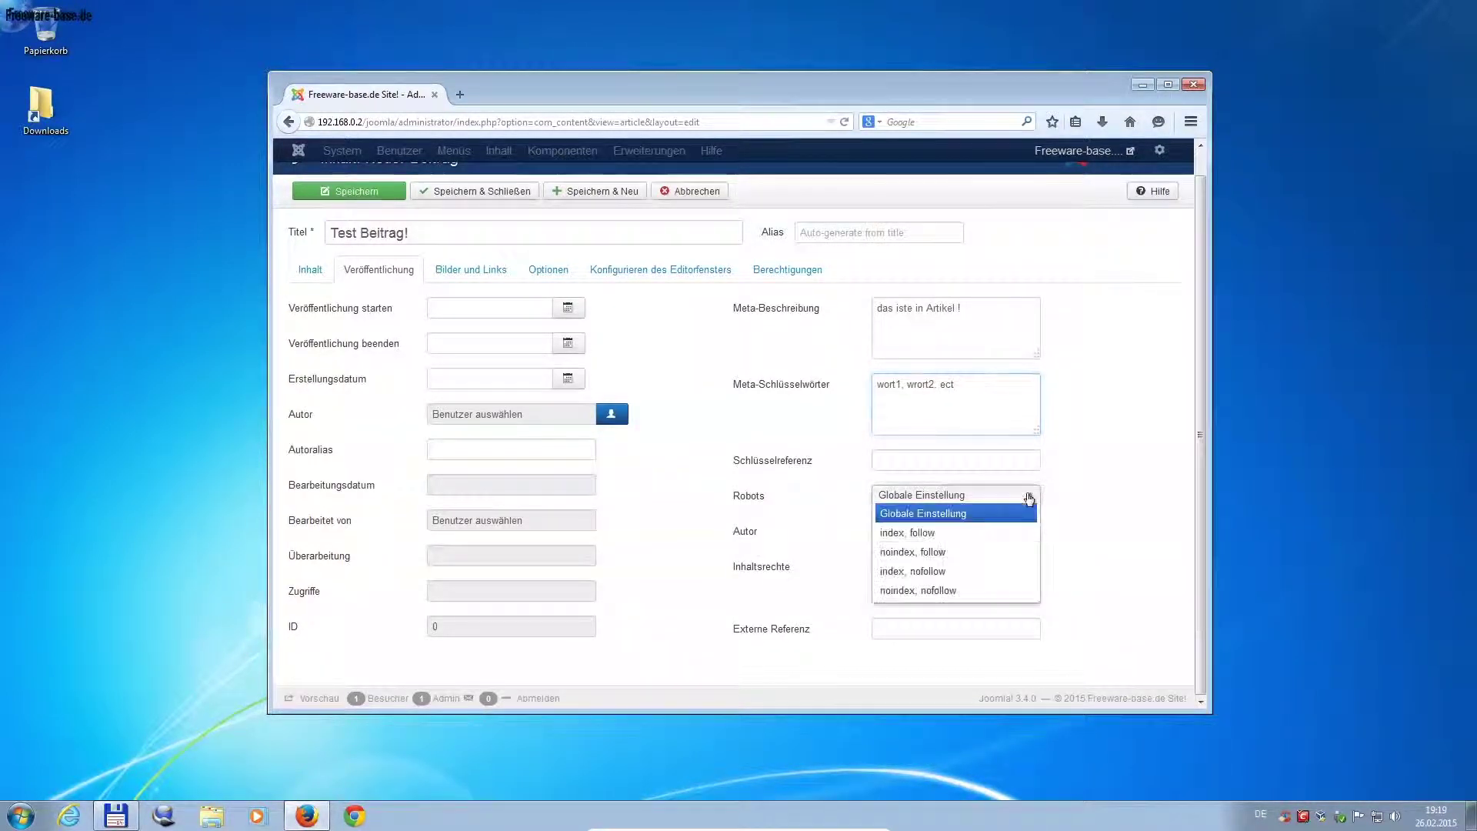
{"action": "left_click", "coordinate": [923, 532]}
{"action": "type", "text": "freeware-"}
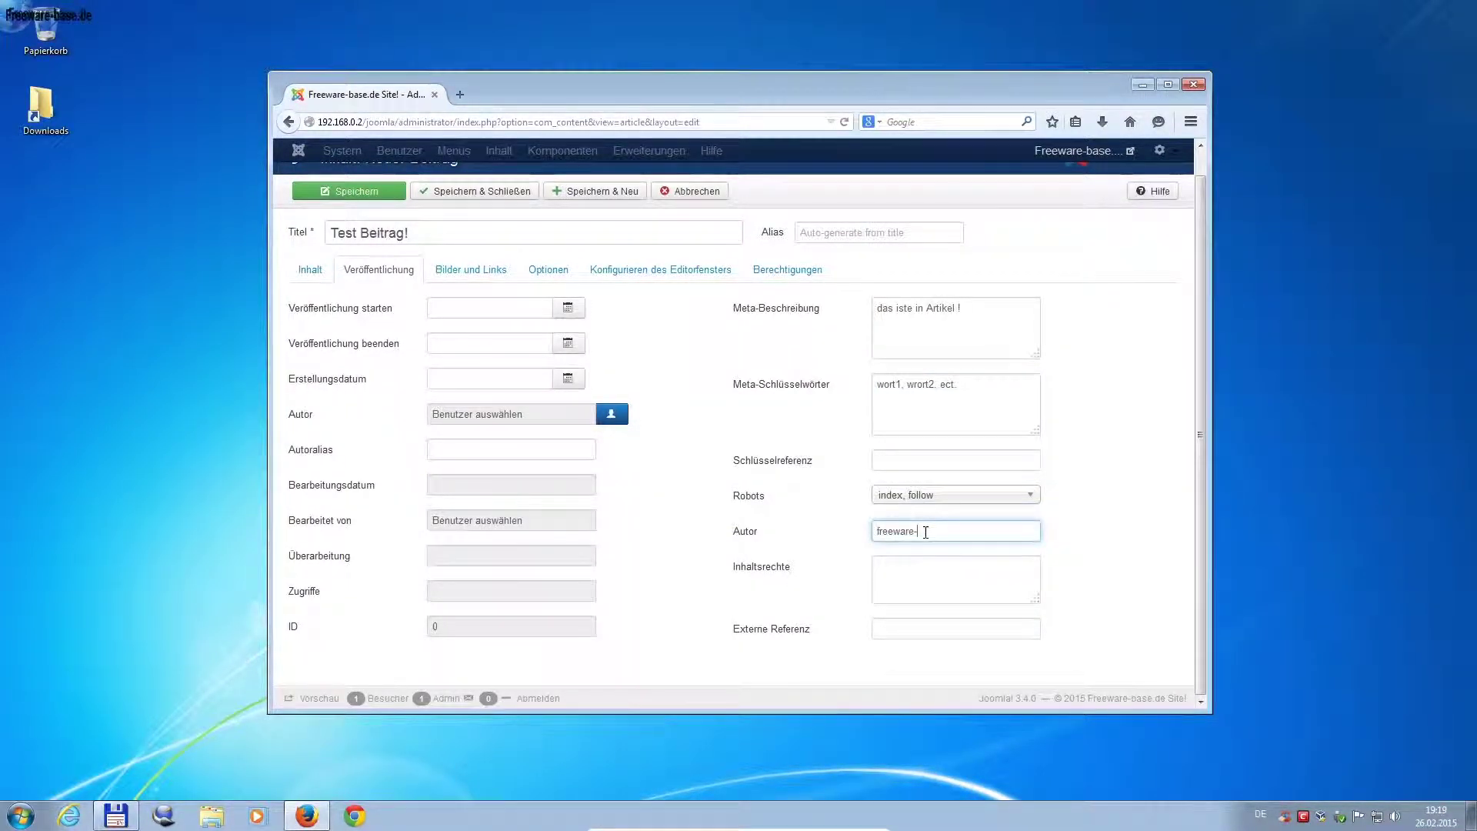
{"action": "type", "text": "base.de"}
{"action": "left_click", "coordinate": [902, 572]}
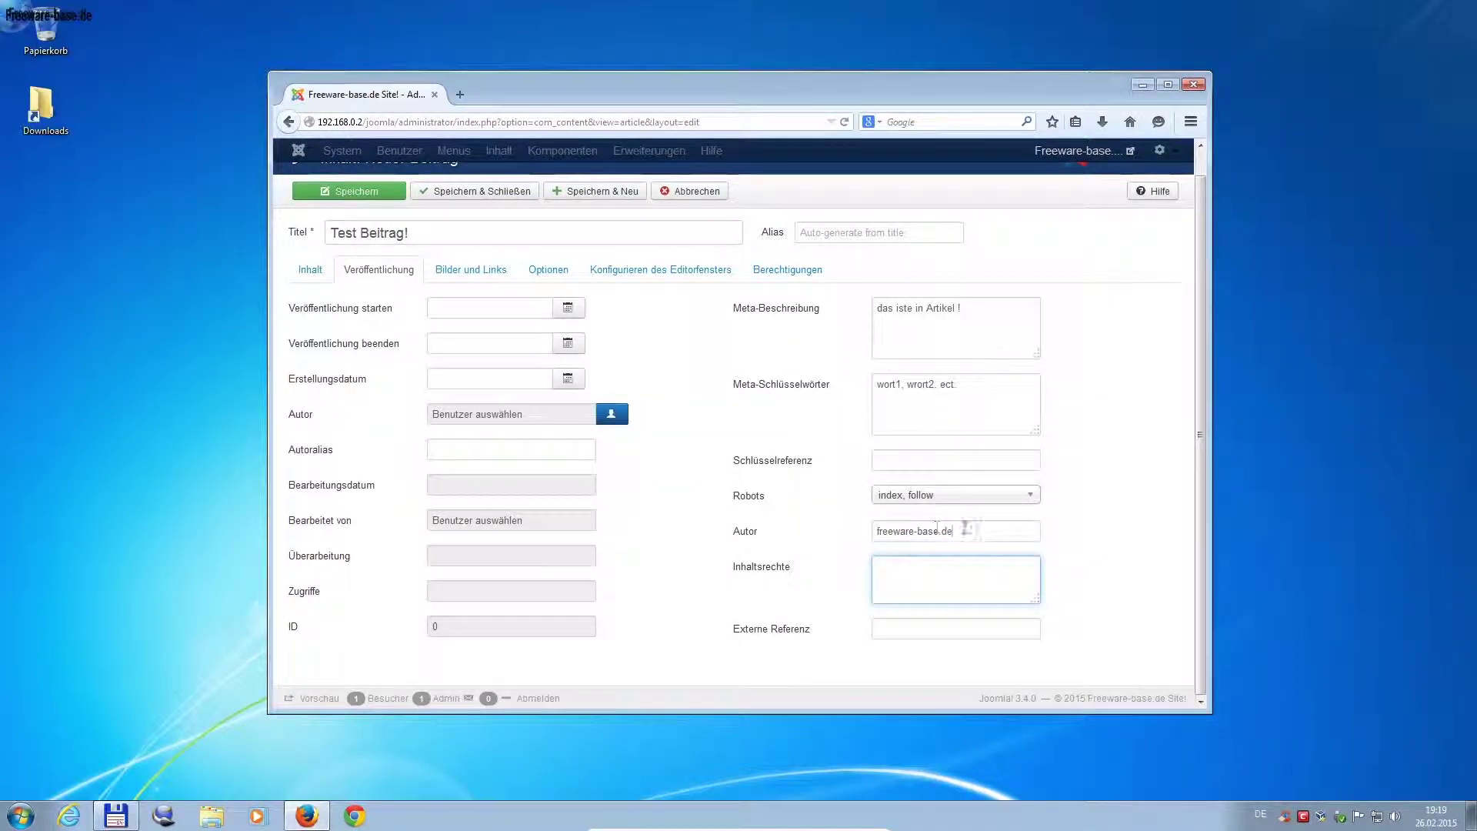
{"action": "left_click_drag", "start_coordinate": [966, 531], "coordinate": [876, 531]}
{"action": "key", "text": "ctrl+c"}
{"action": "left_click", "coordinate": [897, 581]}
{"action": "key", "text": "ctrl+v"}
Step: Review the article's Optionen display settings
{"action": "scroll", "coordinate": [569, 277], "scroll_direction": "up", "scroll_amount": 1}
{"action": "left_click", "coordinate": [553, 300]}
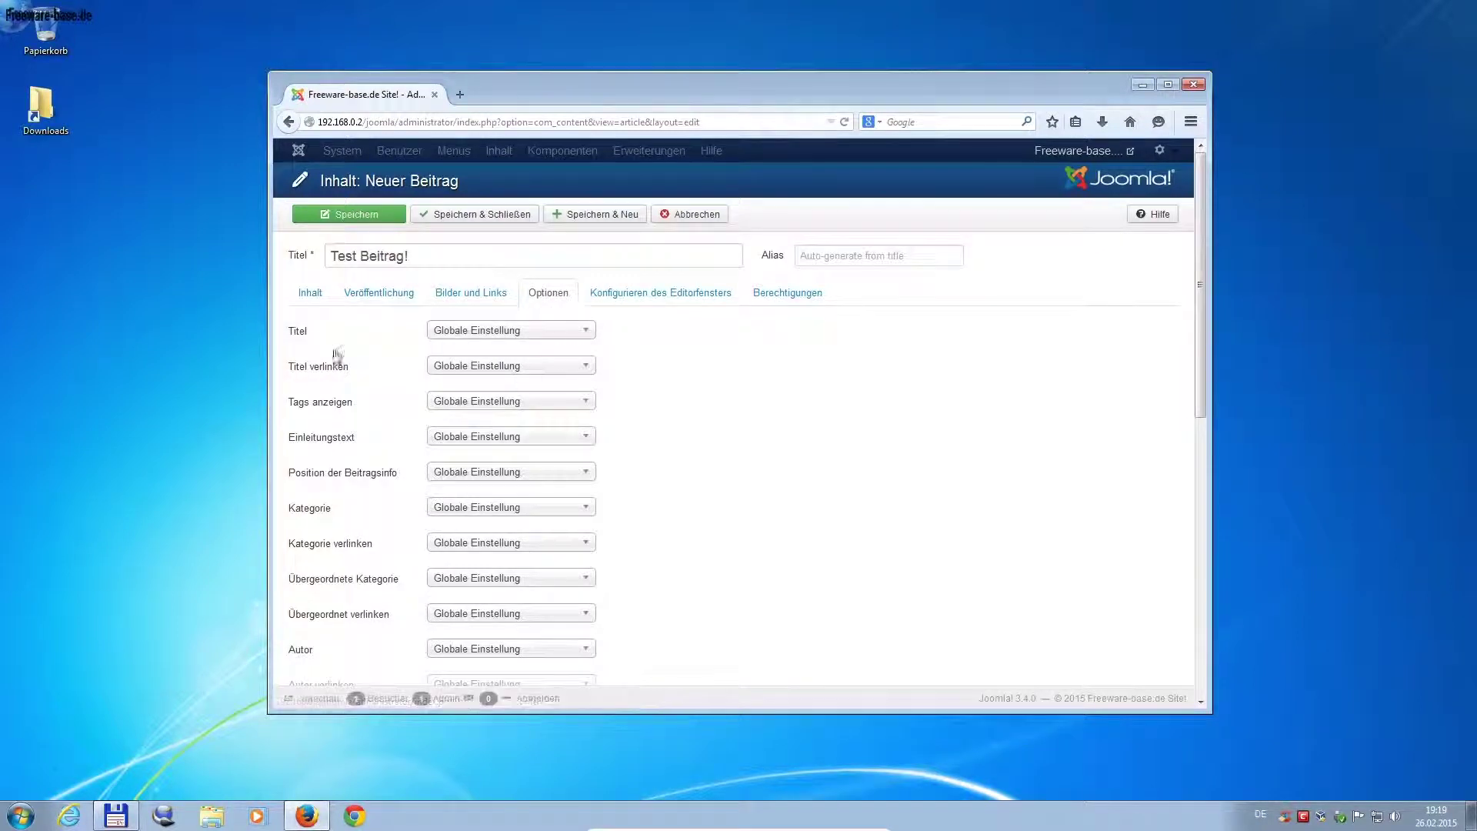
{"action": "scroll", "coordinate": [333, 571], "scroll_direction": "down", "scroll_amount": 2}
{"action": "scroll", "coordinate": [477, 567], "scroll_direction": "down", "scroll_amount": 1}
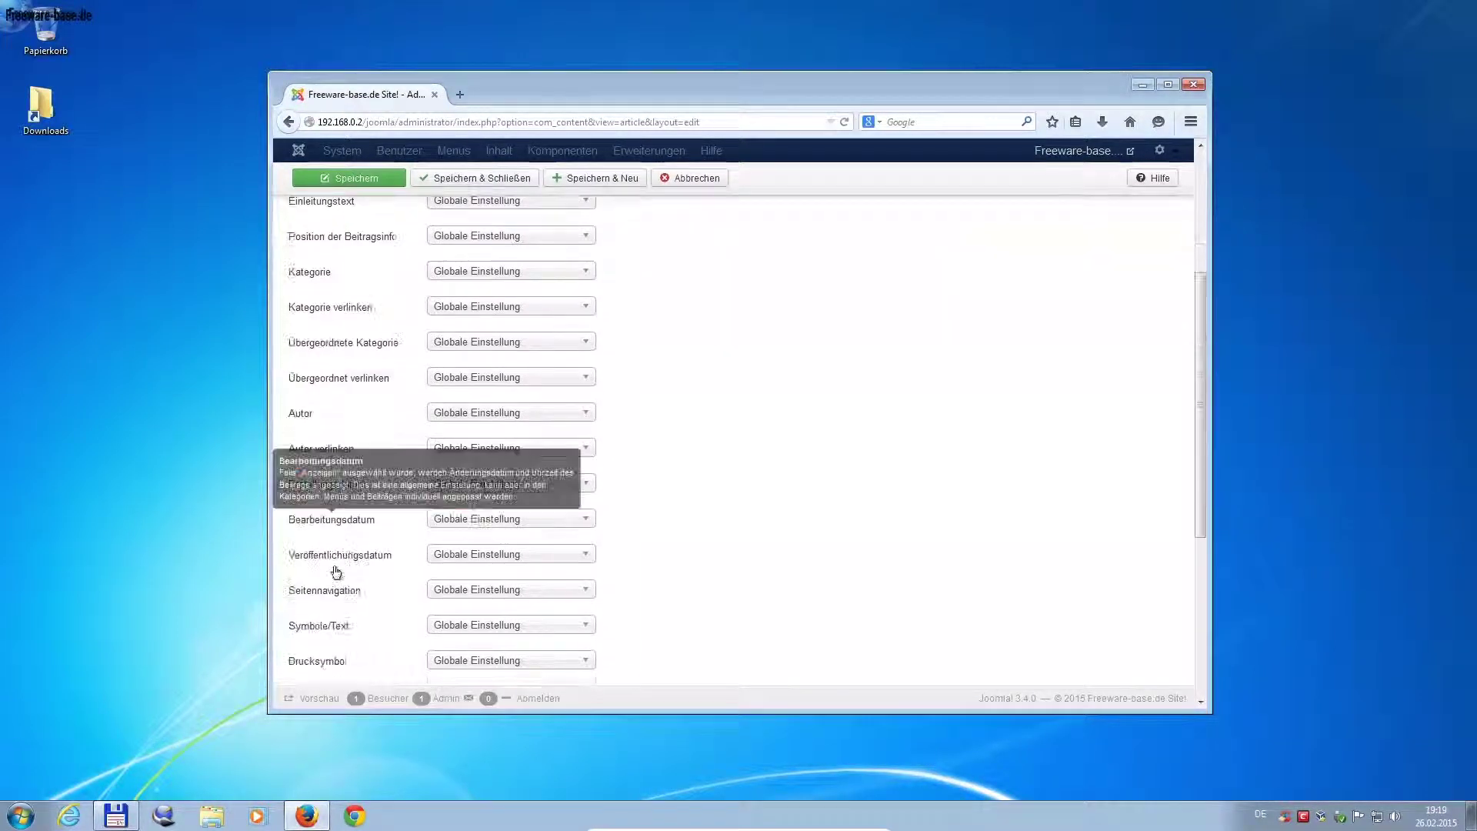
{"action": "scroll", "coordinate": [481, 584], "scroll_direction": "down", "scroll_amount": 3}
{"action": "scroll", "coordinate": [481, 620], "scroll_direction": "down", "scroll_amount": 1}
{"action": "scroll", "coordinate": [594, 627], "scroll_direction": "up", "scroll_amount": 2}
{"action": "scroll", "coordinate": [627, 633], "scroll_direction": "up", "scroll_amount": 3}
{"action": "scroll", "coordinate": [677, 570], "scroll_direction": "up", "scroll_amount": 2}
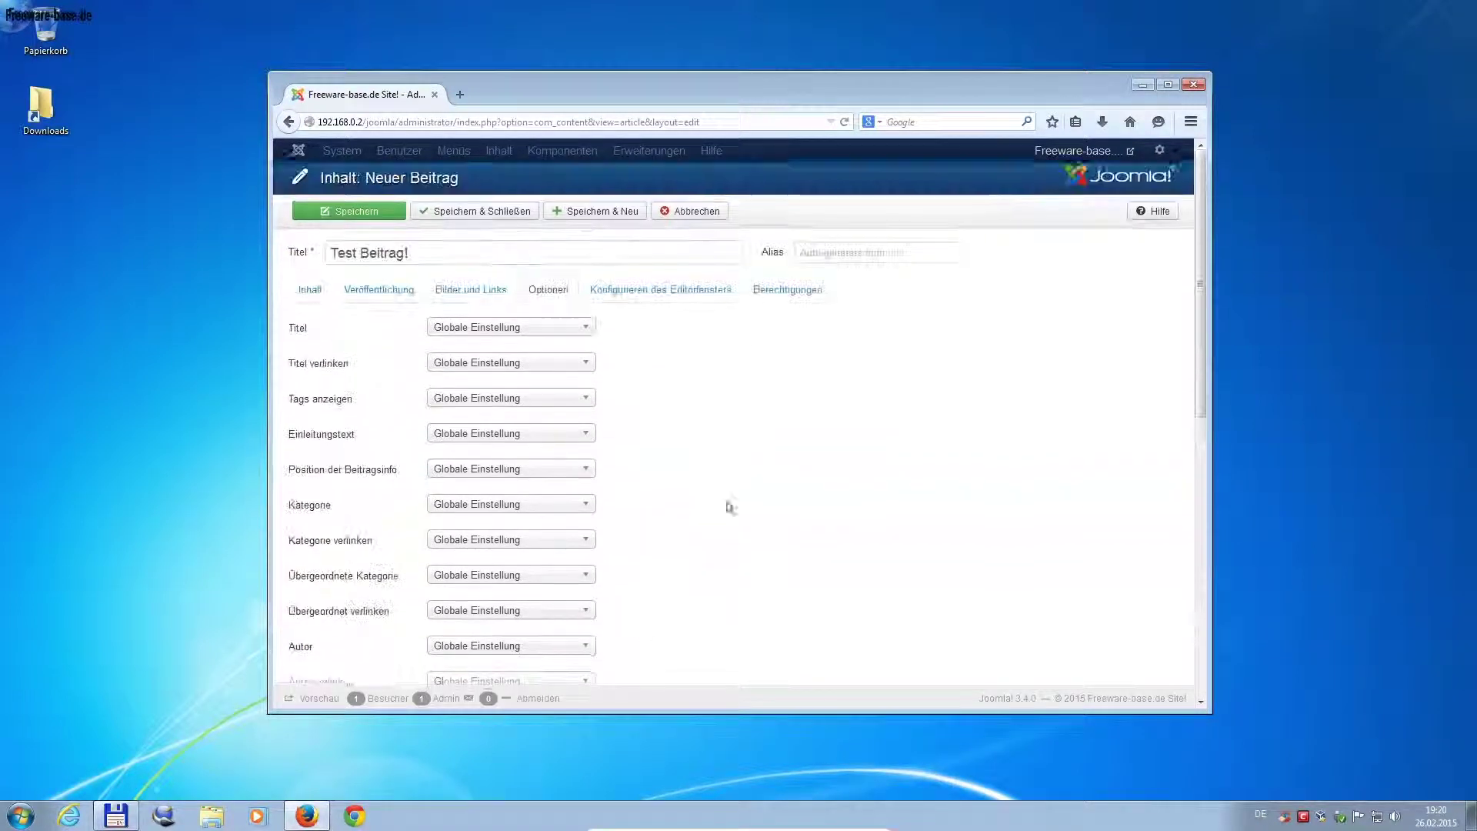
Step: Check the editor configuration and permissions, then save and close the article
{"action": "left_click", "coordinate": [682, 294]}
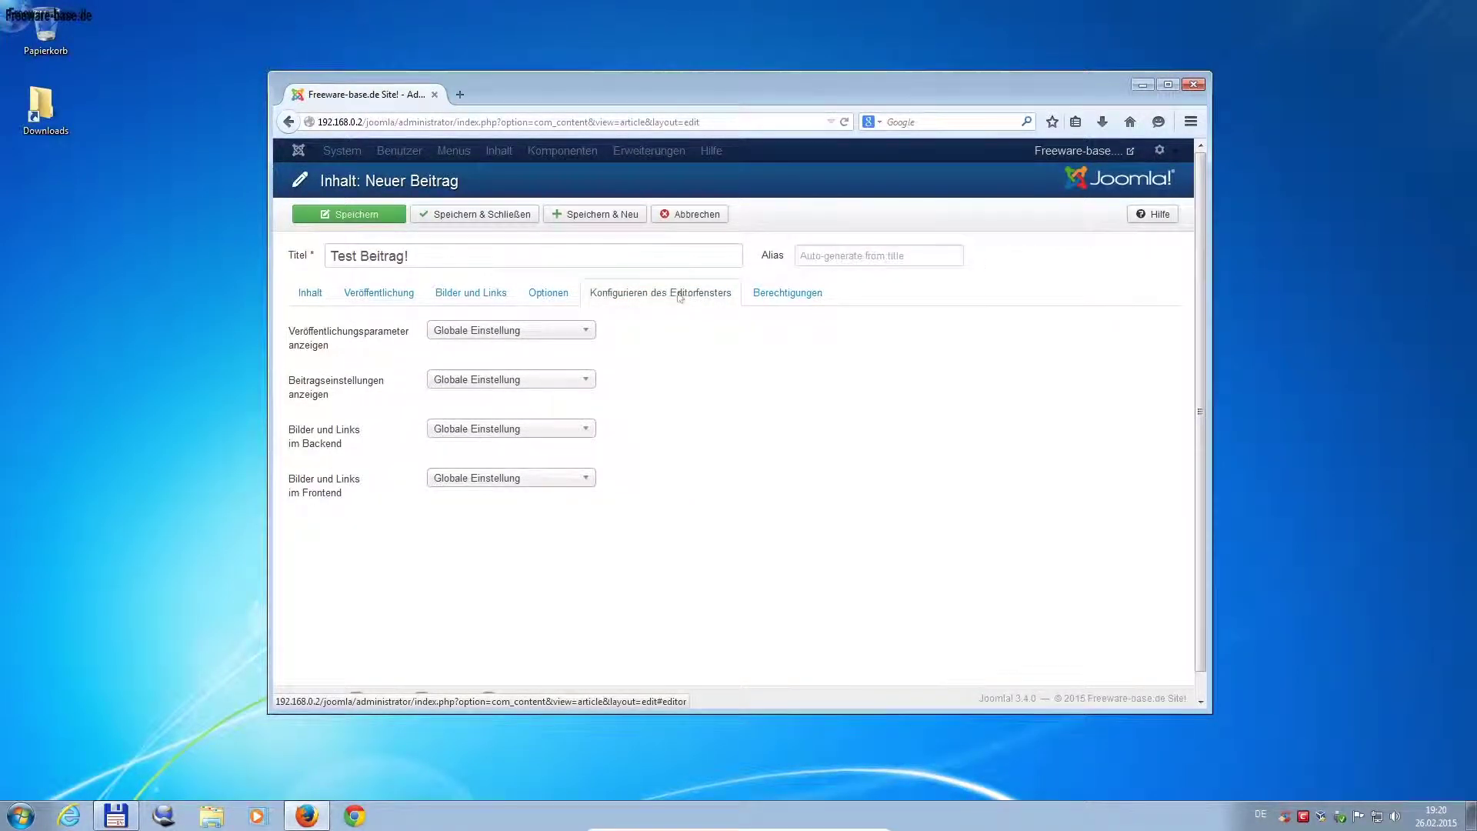
{"action": "left_click", "coordinate": [579, 332]}
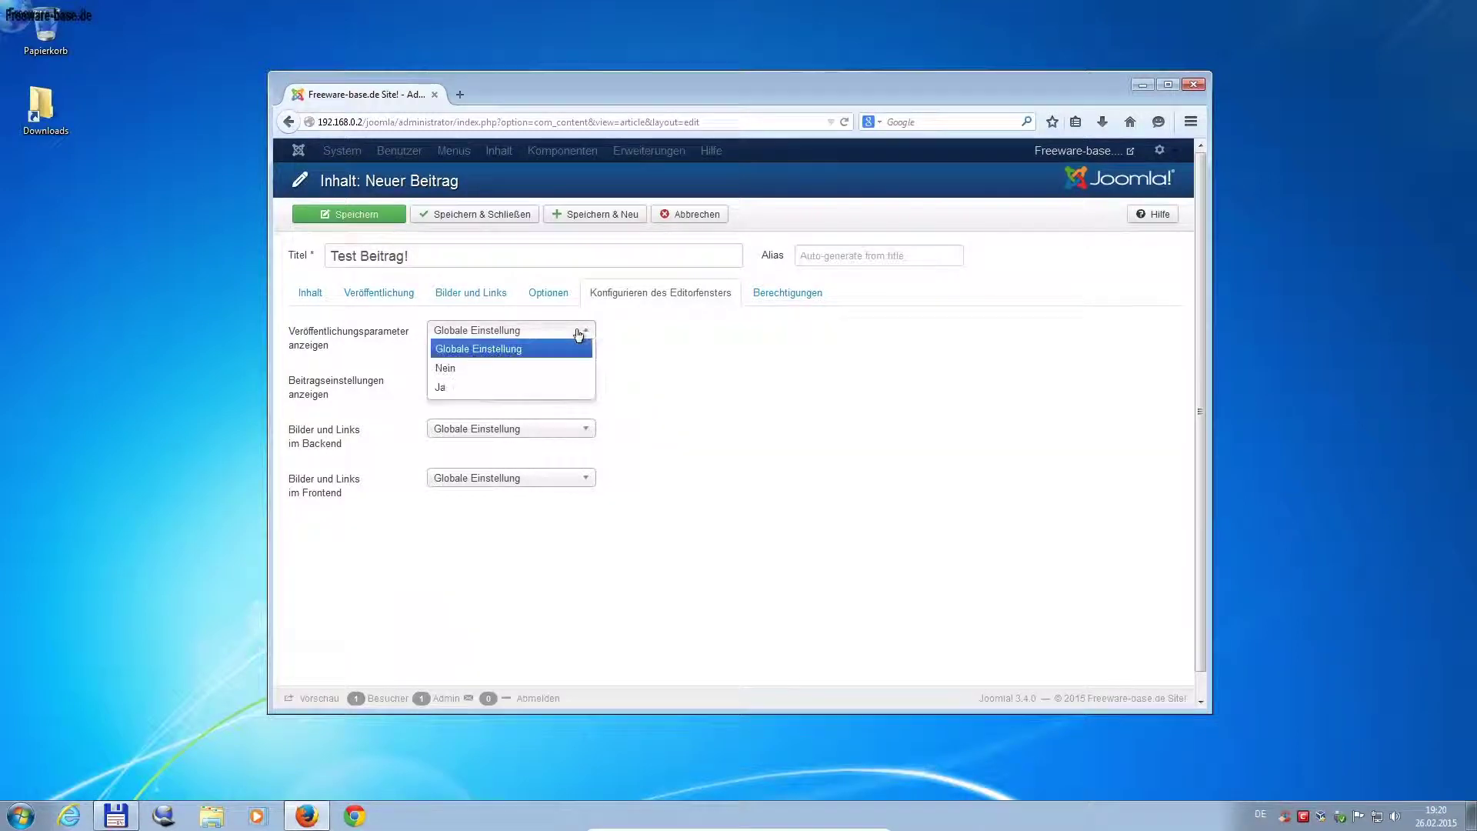
{"action": "left_click", "coordinate": [579, 333]}
{"action": "left_click", "coordinate": [788, 295]}
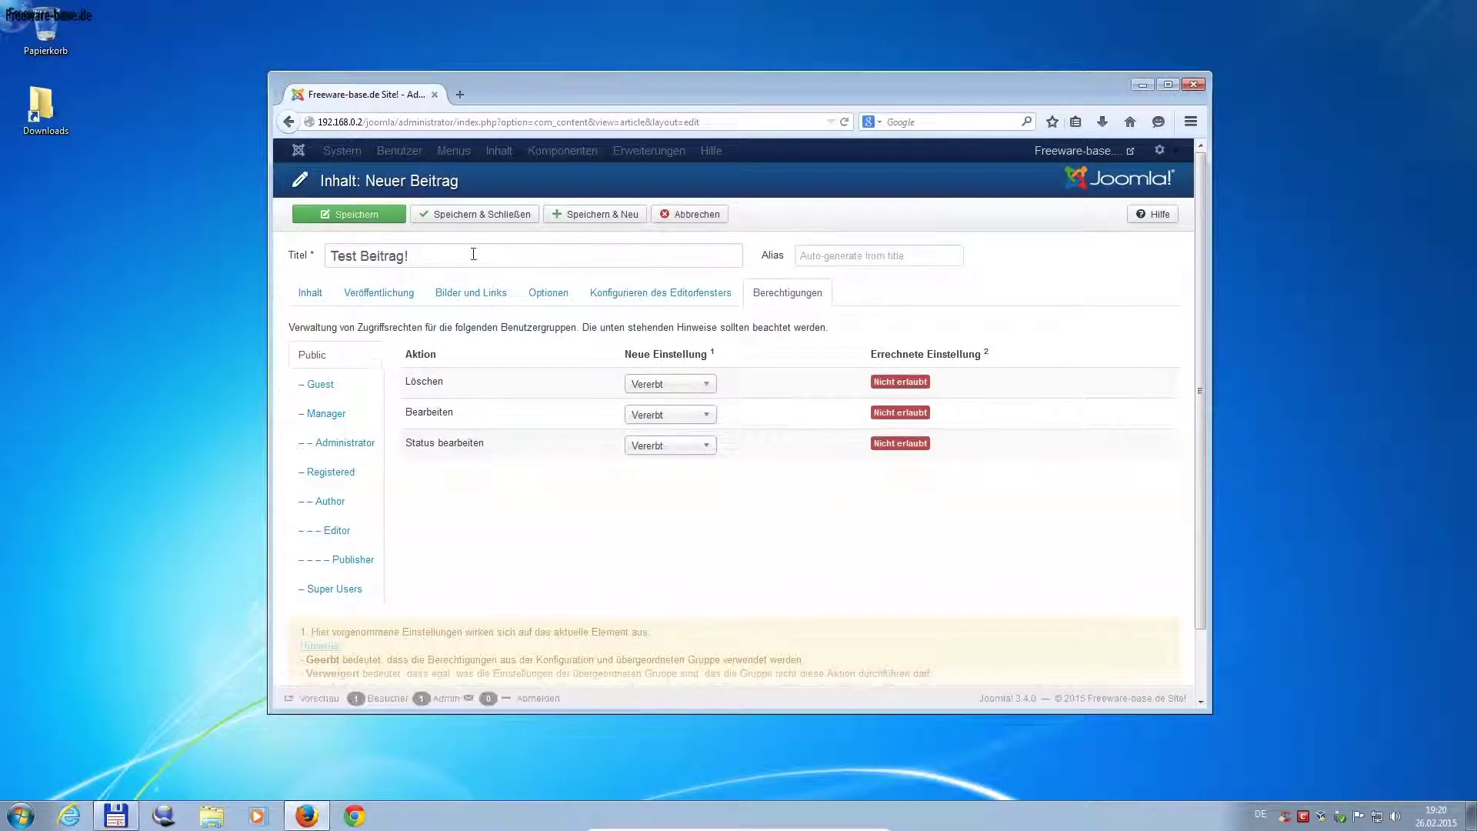
{"action": "left_click", "coordinate": [468, 216]}
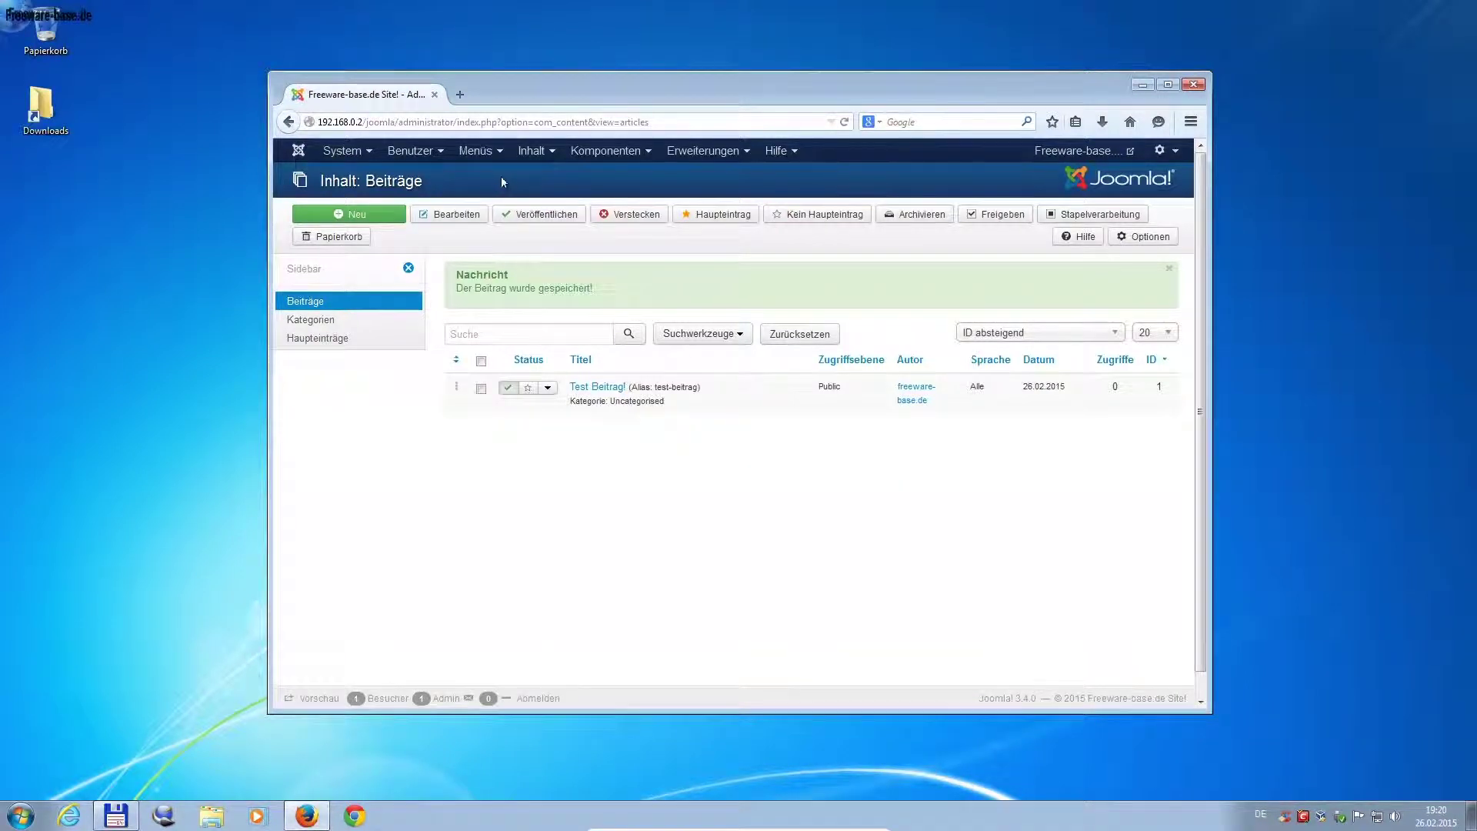
Step: From Menüs > Menüs, preview the frontend in a new tab, then open Main Menu's items
{"action": "left_click", "coordinate": [549, 151]}
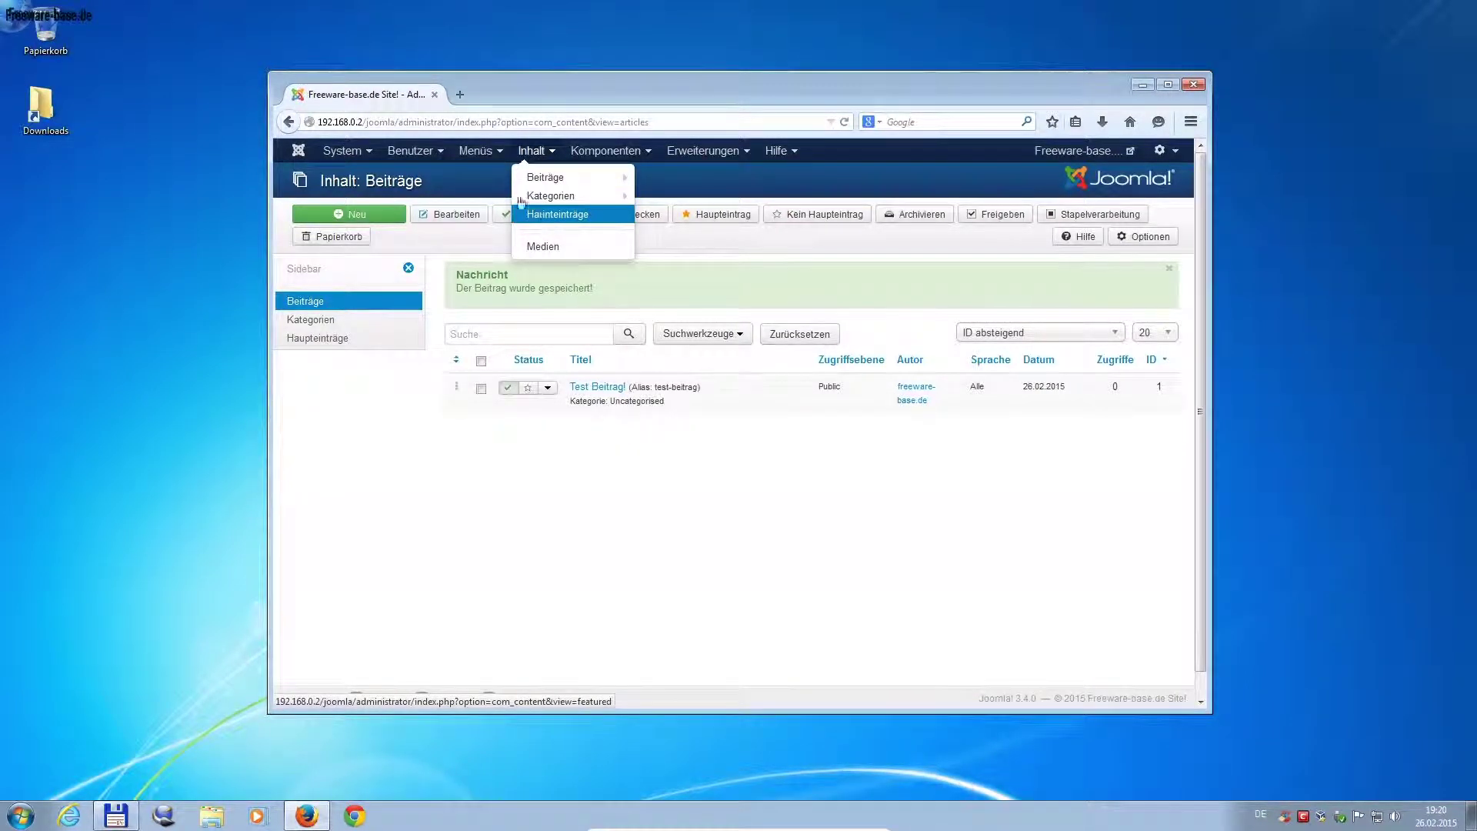
{"action": "left_click", "coordinate": [475, 151]}
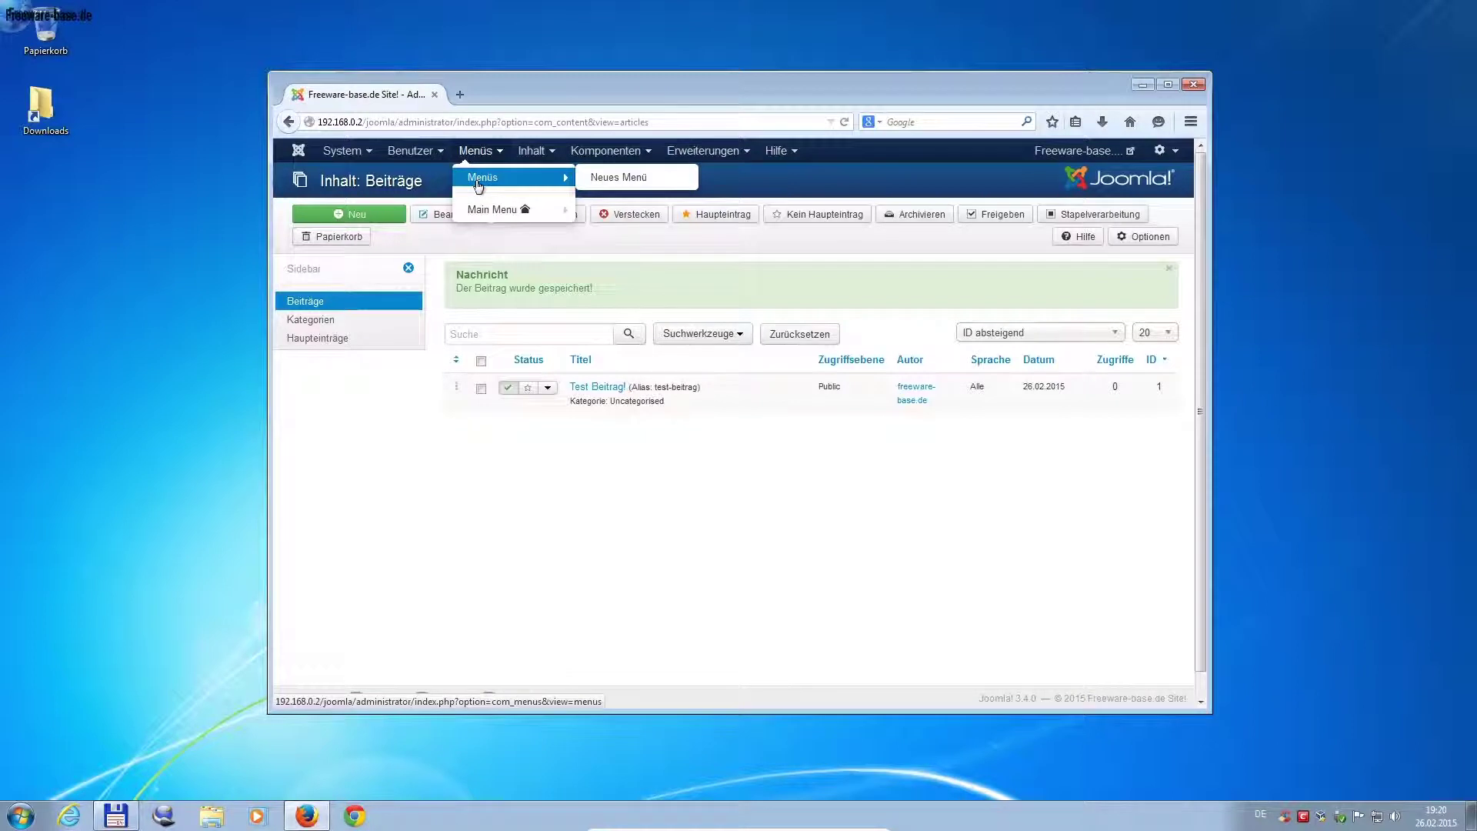
{"action": "left_click", "coordinate": [478, 179]}
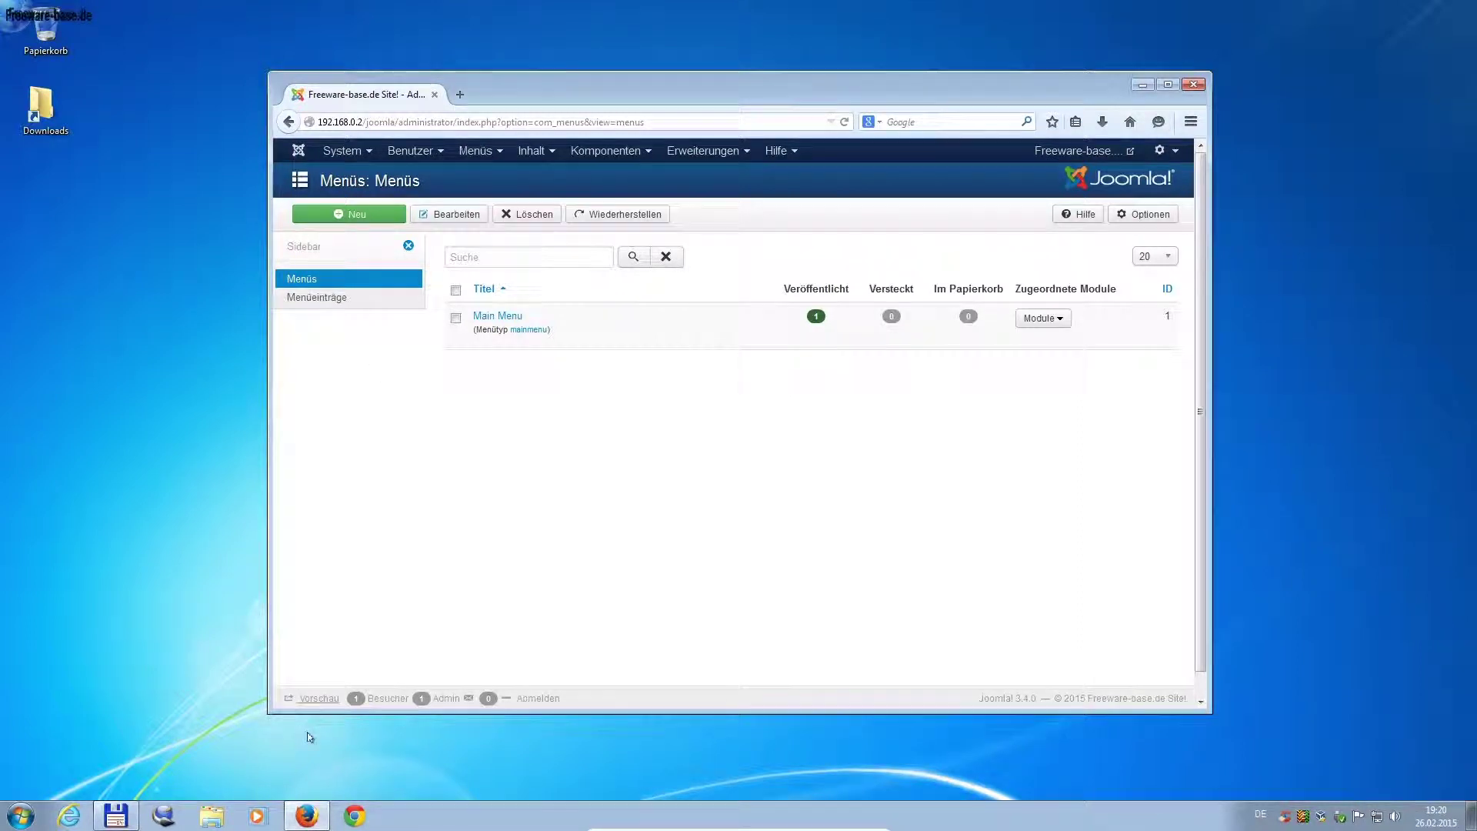
{"action": "left_click", "coordinate": [316, 699]}
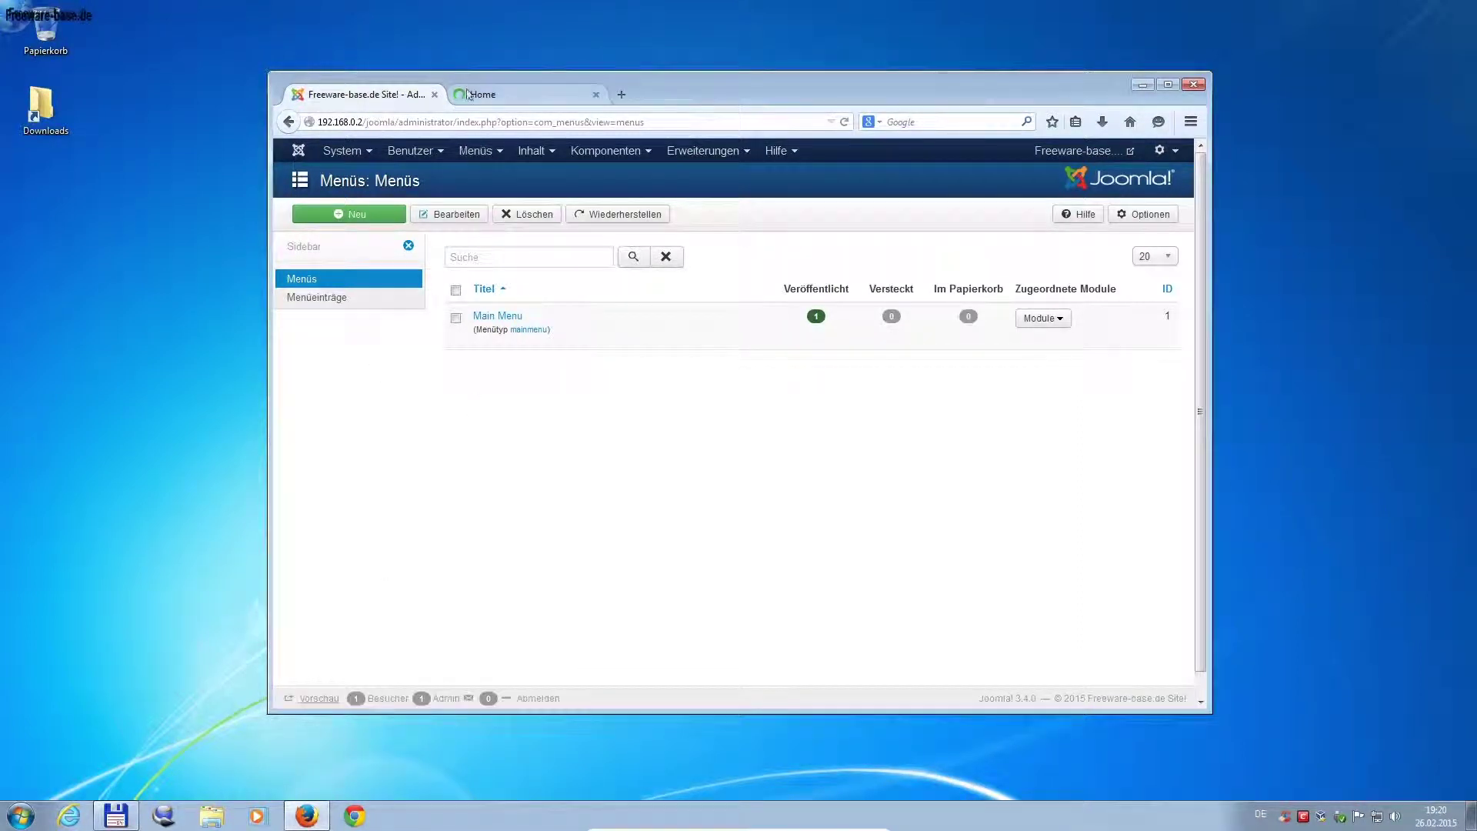
{"action": "mouse_move", "coordinate": [1016, 256]}
{"action": "left_click", "coordinate": [348, 97]}
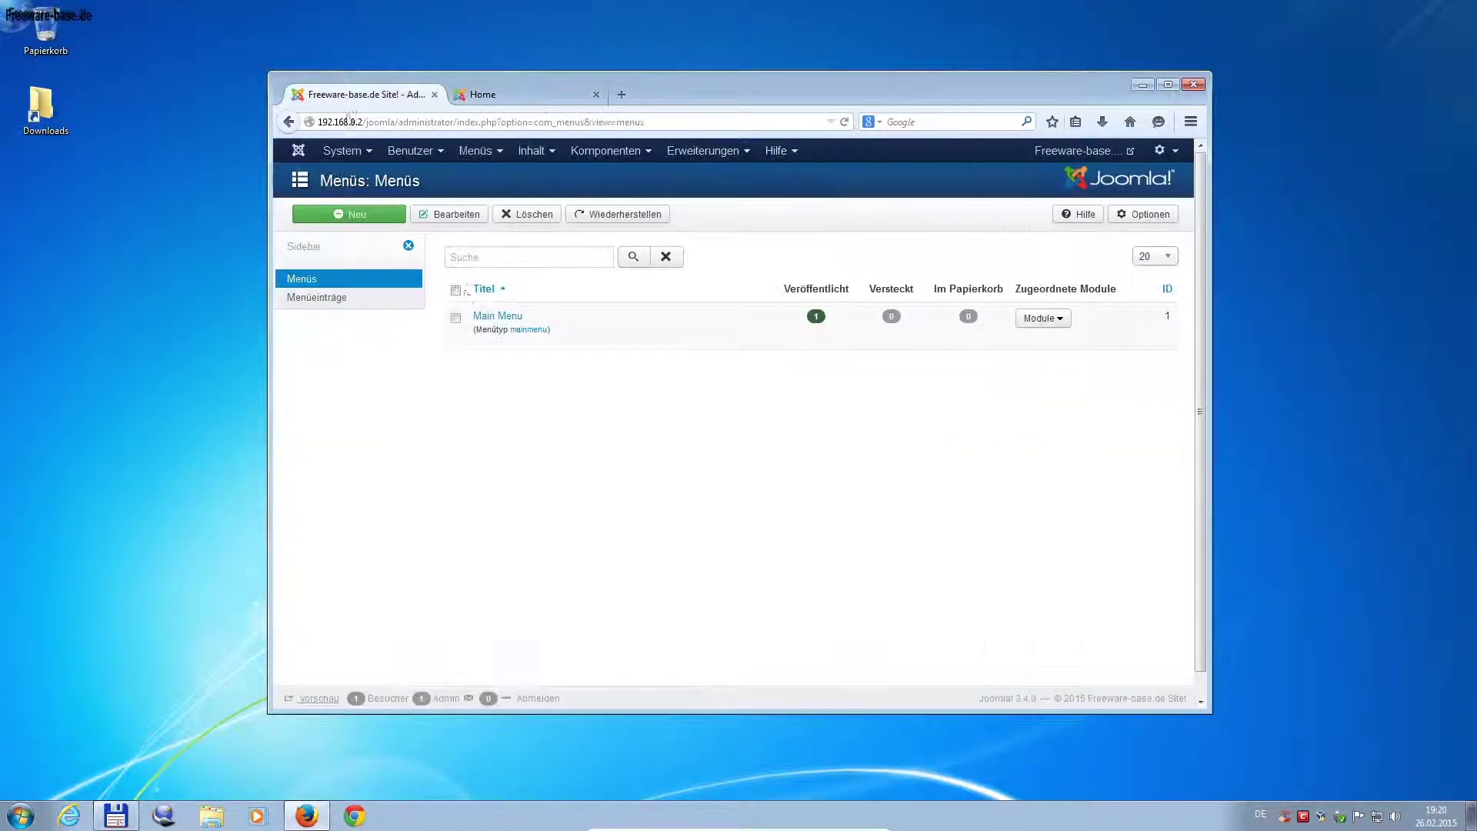
{"action": "left_click", "coordinate": [487, 317]}
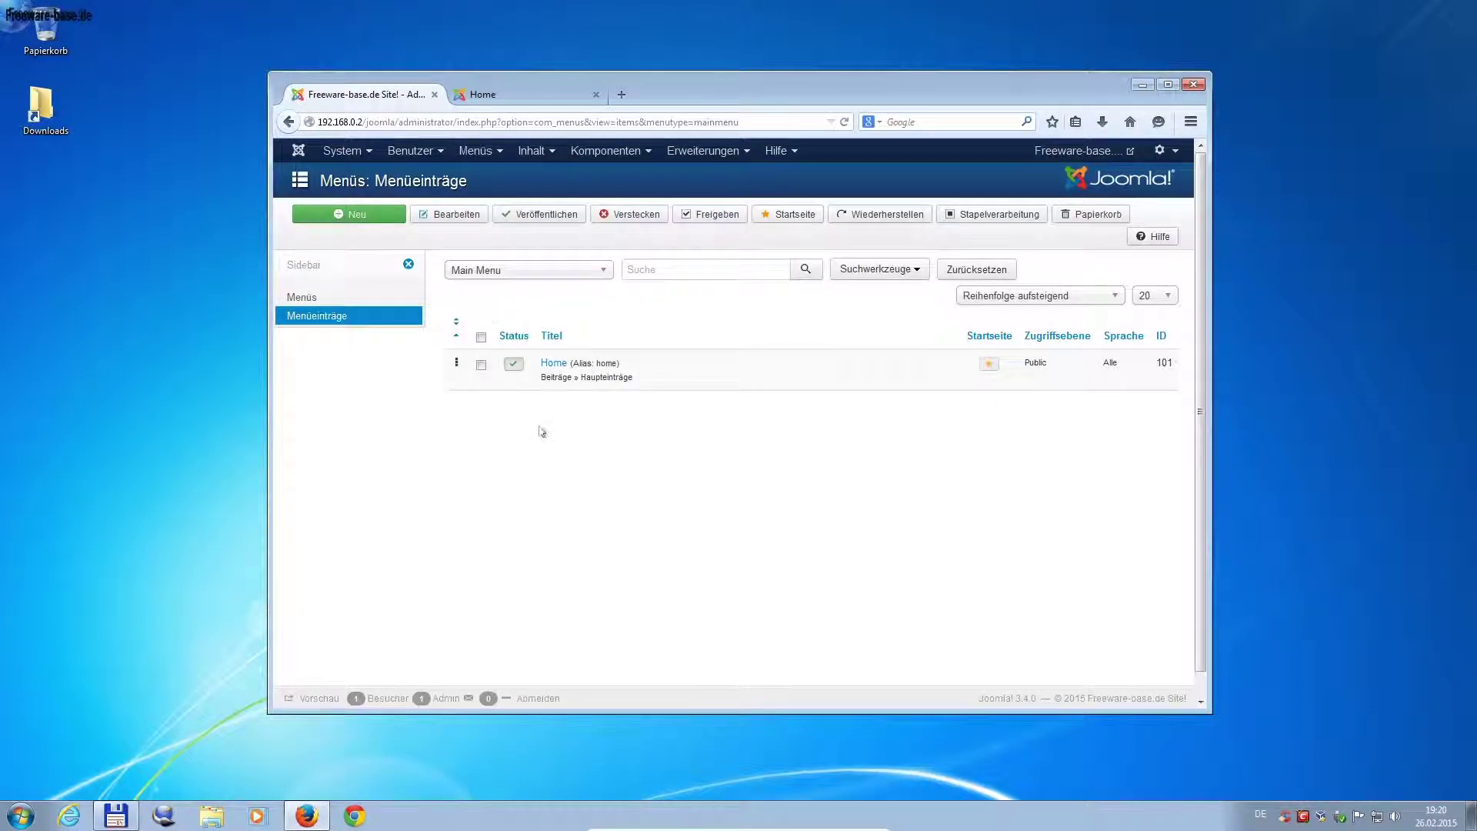
Step: Start a new Main Menu item titled 'Link auf den Artikel'
{"action": "left_click", "coordinate": [358, 216]}
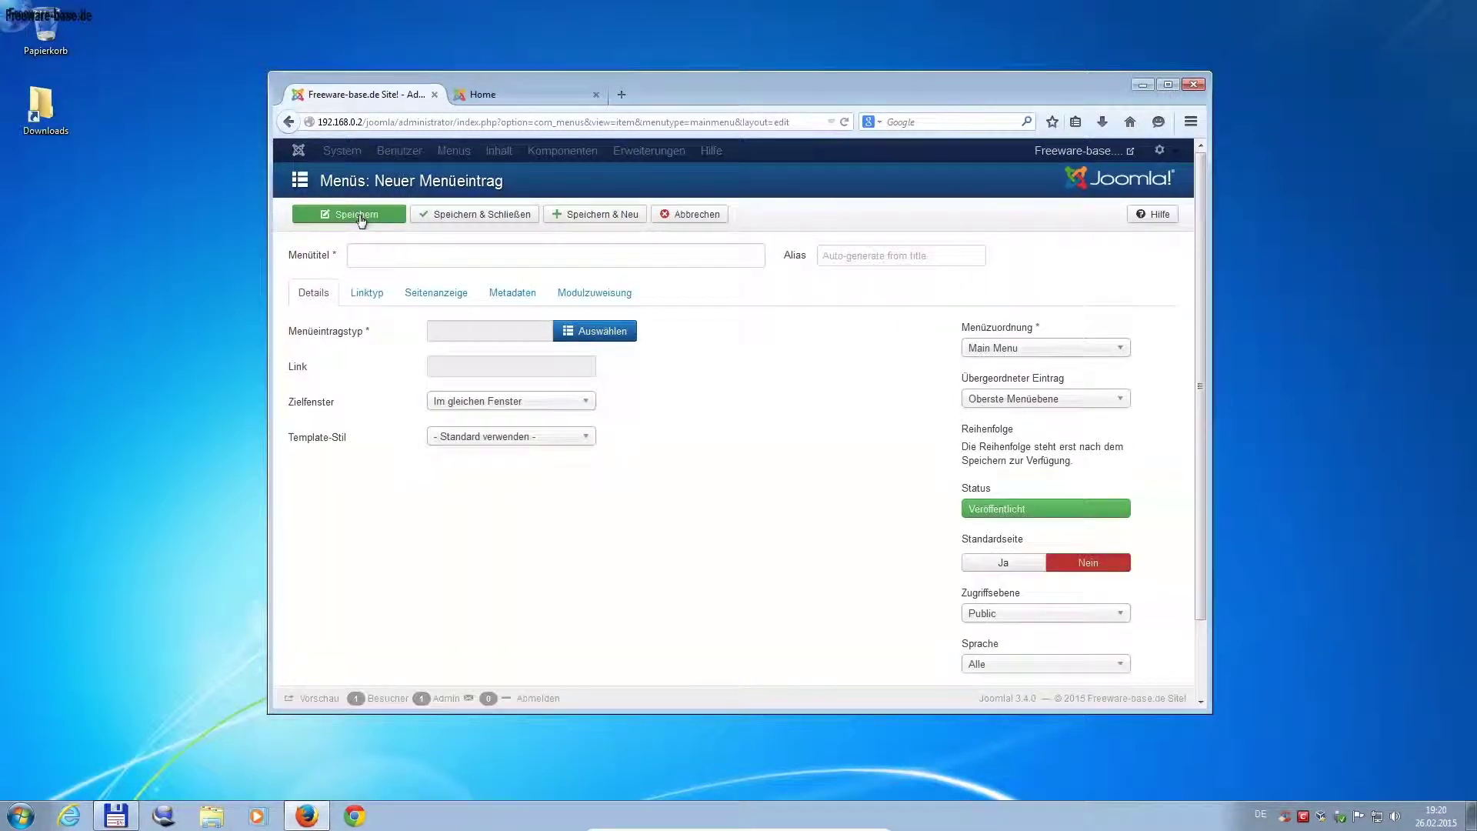
{"action": "left_click", "coordinate": [387, 258]}
{"action": "type", "text": "Link auf den Artikel"}
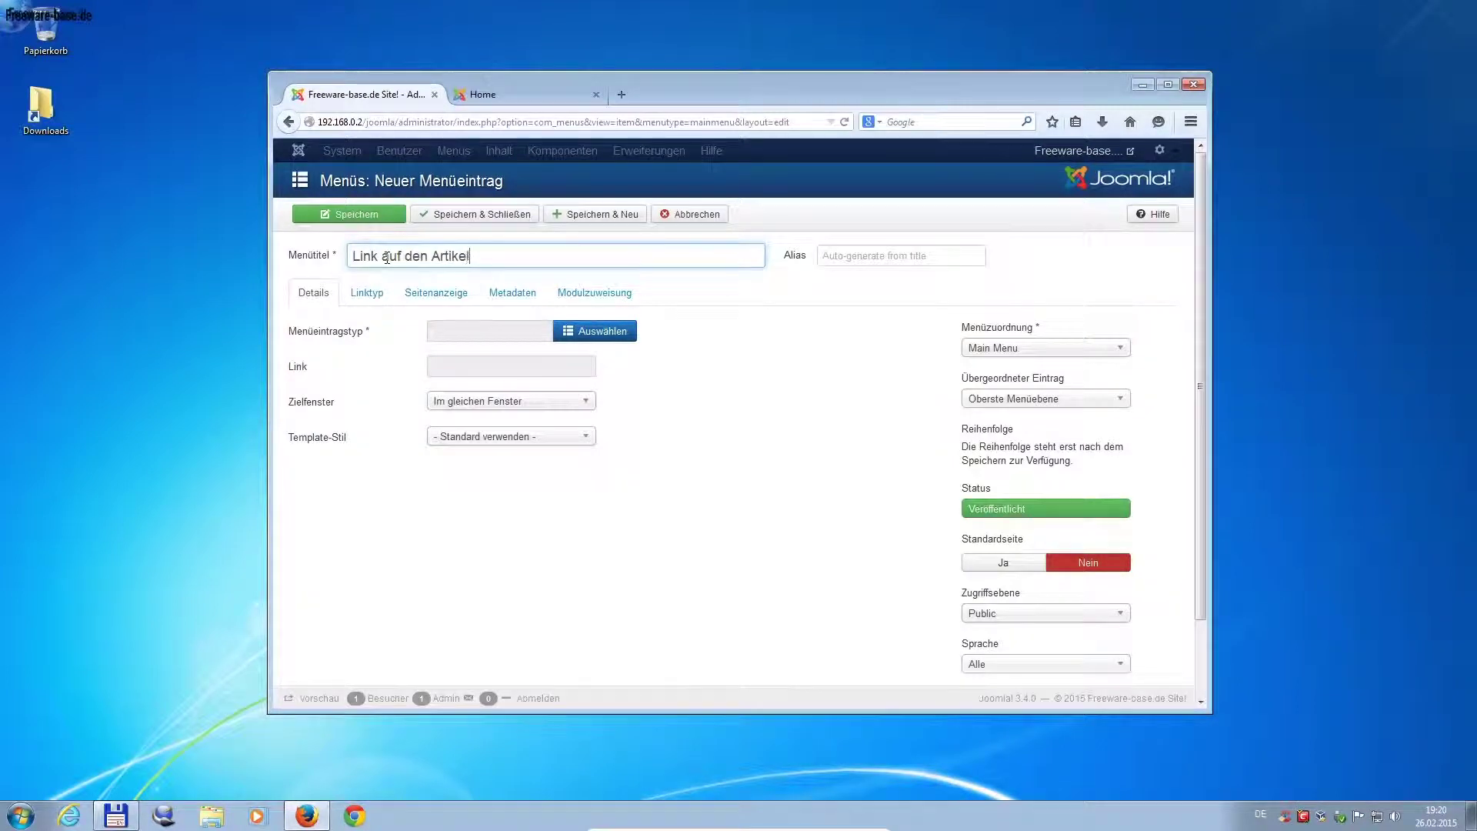
Step: Make the item an Einzelner Beitrag link pointing to the article Test Beitrag!
{"action": "left_click", "coordinate": [604, 331]}
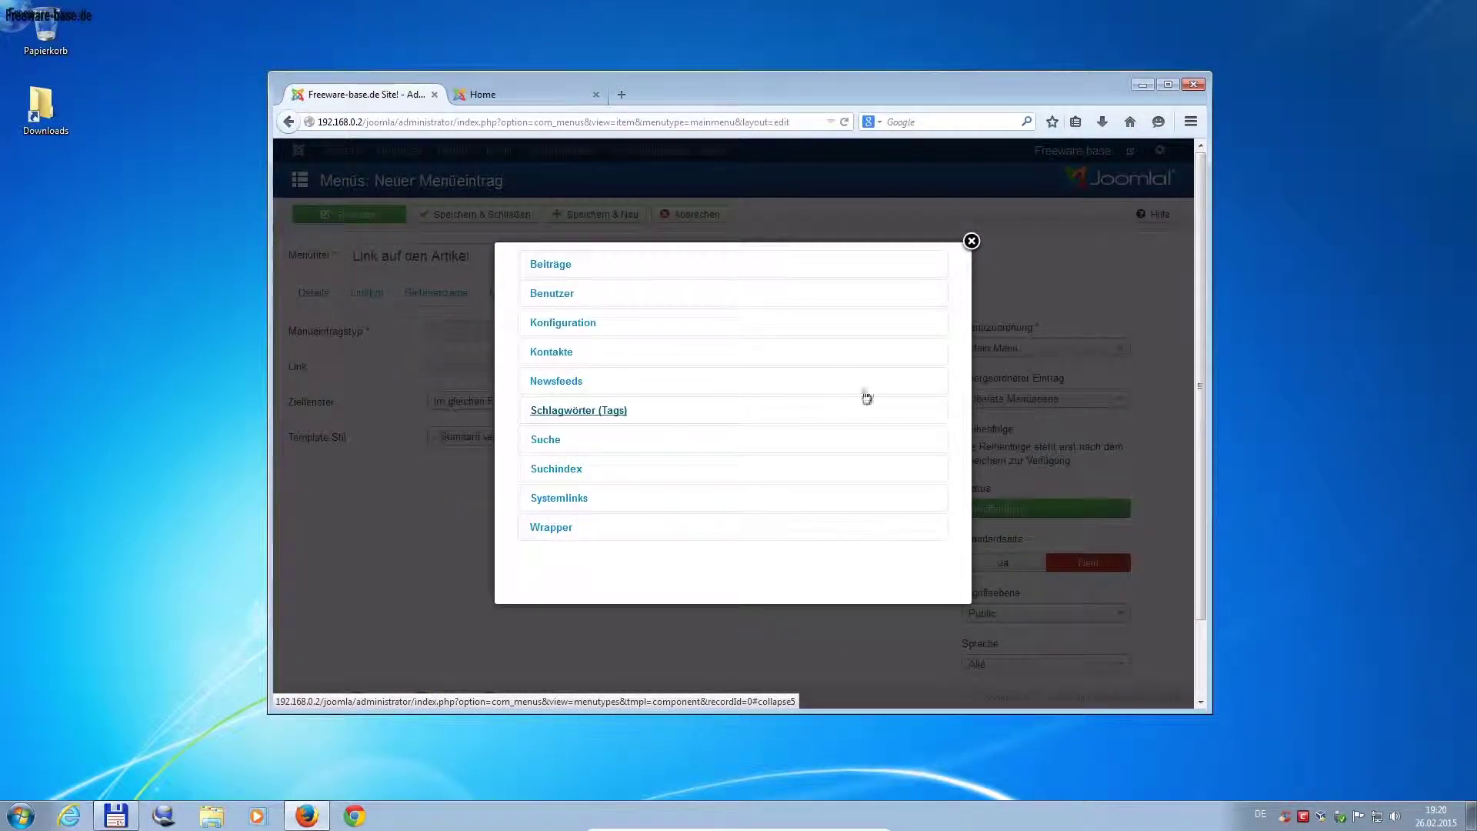
{"action": "left_click", "coordinate": [549, 264]}
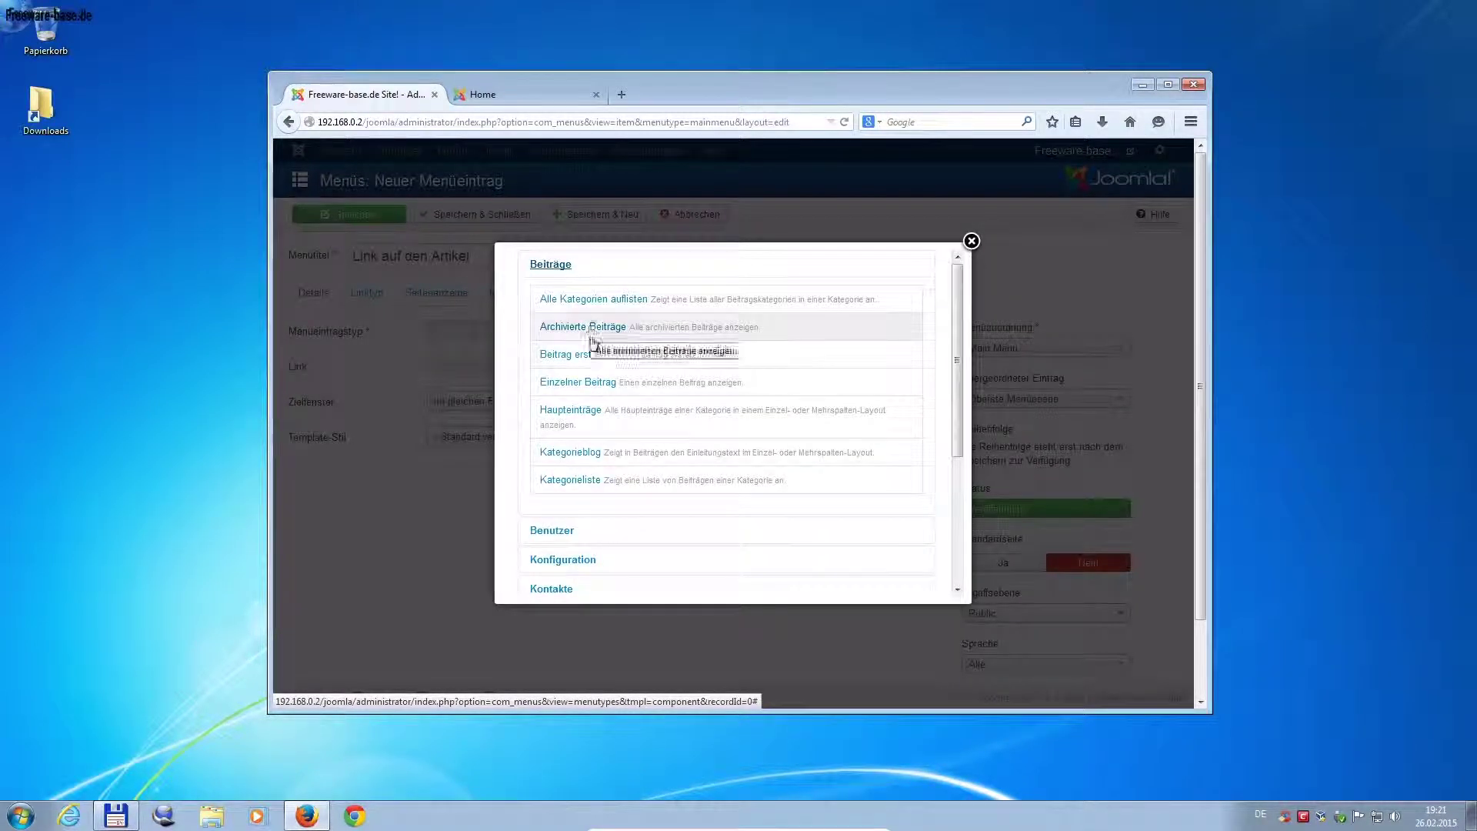
{"action": "left_click", "coordinate": [602, 384]}
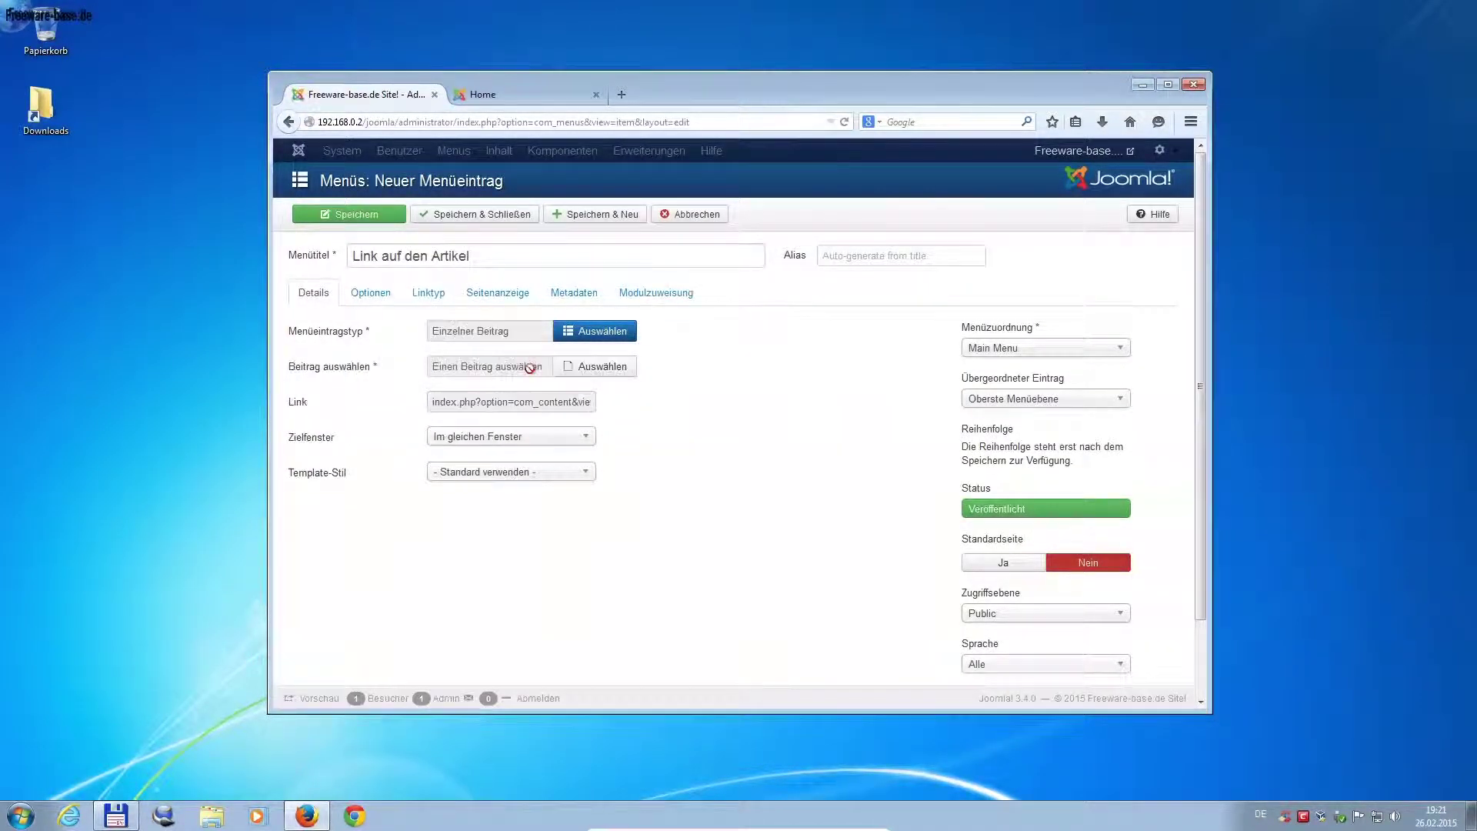
{"action": "left_click", "coordinate": [598, 368]}
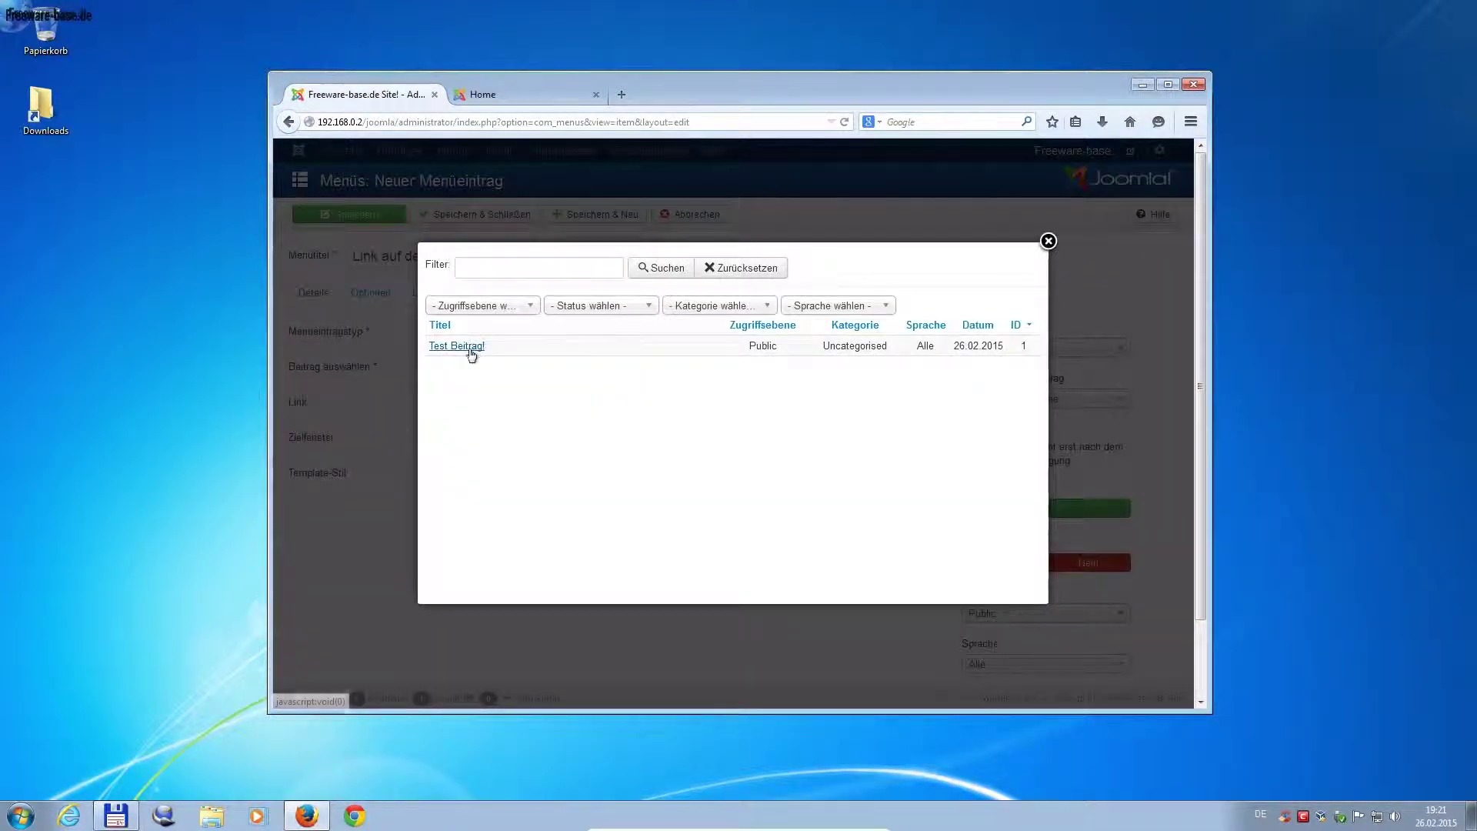
{"action": "left_click", "coordinate": [471, 346]}
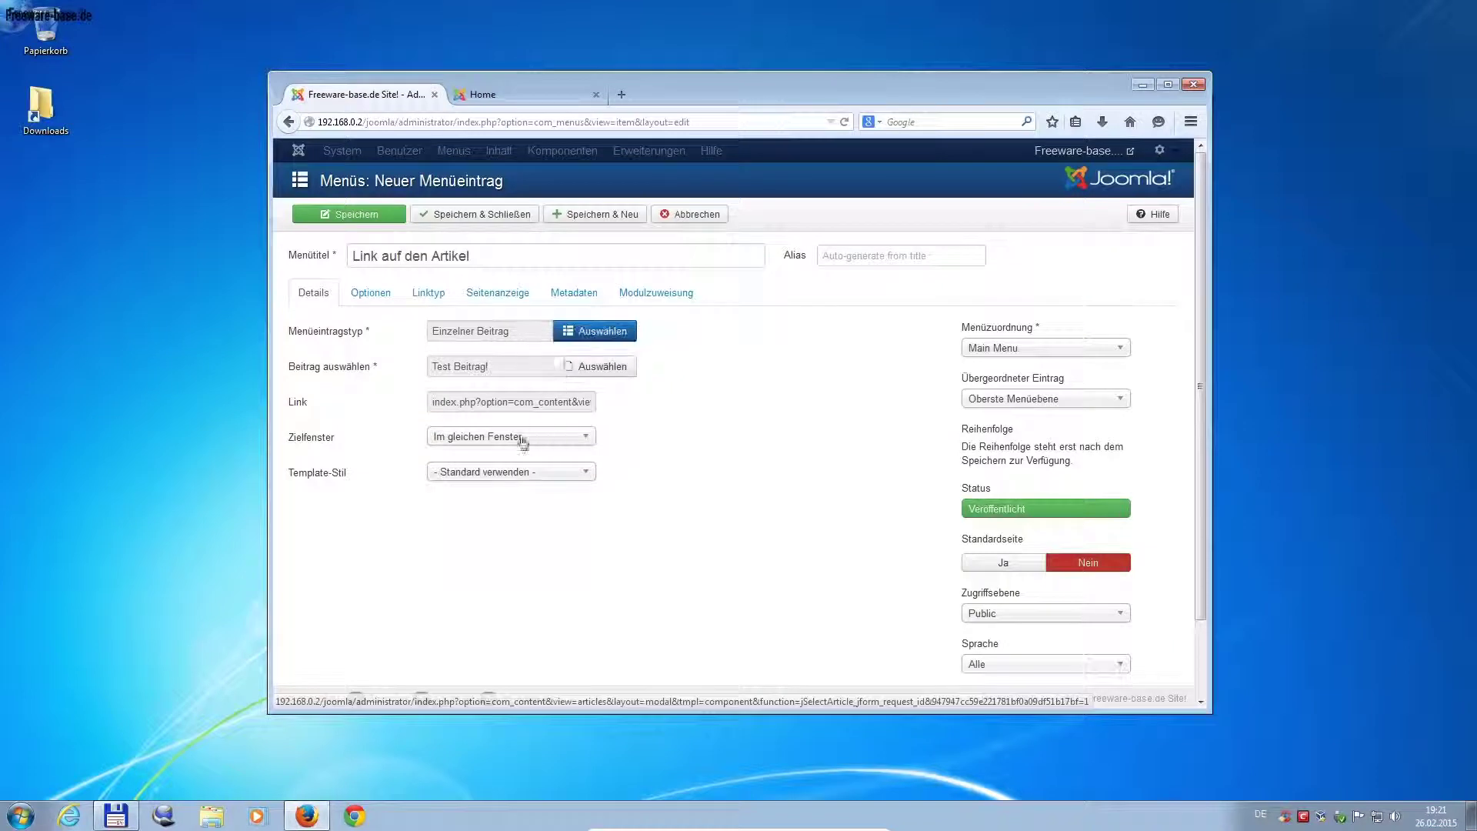
{"action": "left_click", "coordinate": [588, 477]}
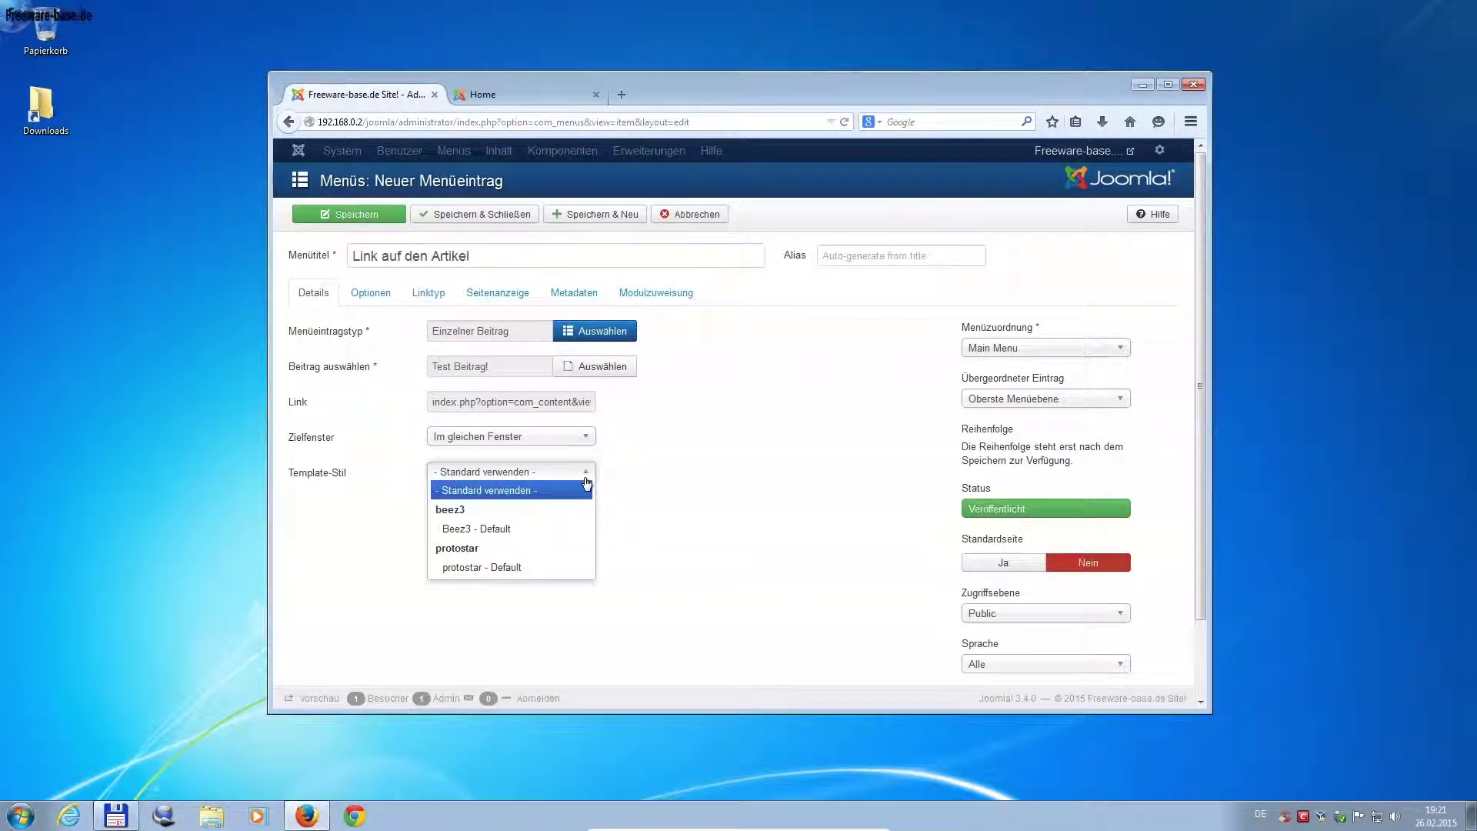
Step: Keep the default template style and review the menu item's Optionen settings
{"action": "left_click", "coordinate": [587, 482]}
{"action": "left_click", "coordinate": [368, 293]}
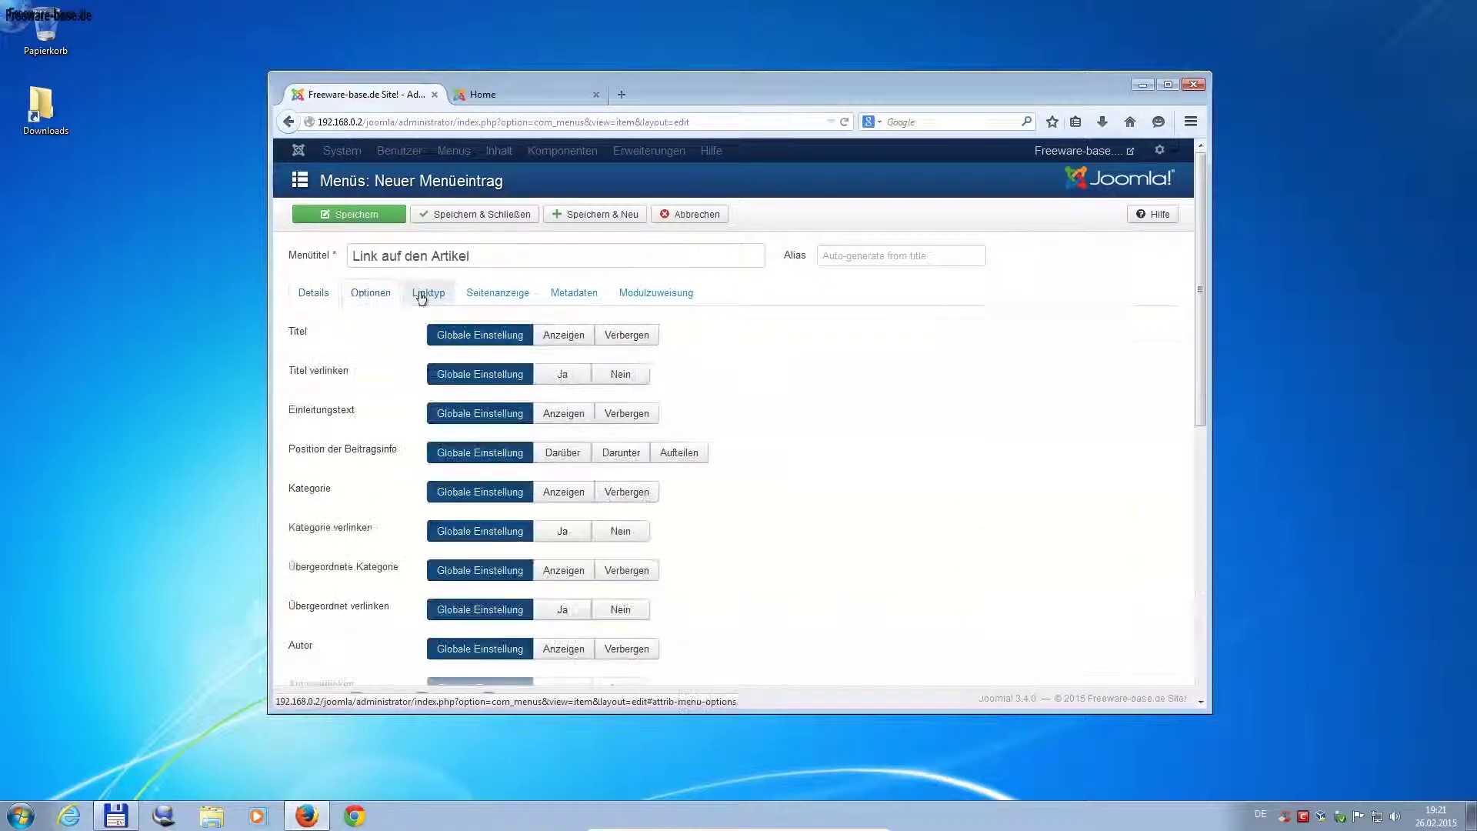
{"action": "scroll", "coordinate": [773, 521], "scroll_direction": "down", "scroll_amount": 1}
{"action": "scroll", "coordinate": [772, 521], "scroll_direction": "down", "scroll_amount": 3}
{"action": "scroll", "coordinate": [773, 521], "scroll_direction": "down", "scroll_amount": 3}
{"action": "scroll", "coordinate": [772, 521], "scroll_direction": "down", "scroll_amount": 2}
{"action": "scroll", "coordinate": [773, 521], "scroll_direction": "down", "scroll_amount": 2}
{"action": "scroll", "coordinate": [772, 521], "scroll_direction": "up", "scroll_amount": 5}
{"action": "scroll", "coordinate": [770, 462], "scroll_direction": "up", "scroll_amount": 5}
Step: Review the Linktyp, Seitenanzeige, Metadaten and Modulzuweisung tabs, then save and close the item
{"action": "left_click", "coordinate": [429, 218]}
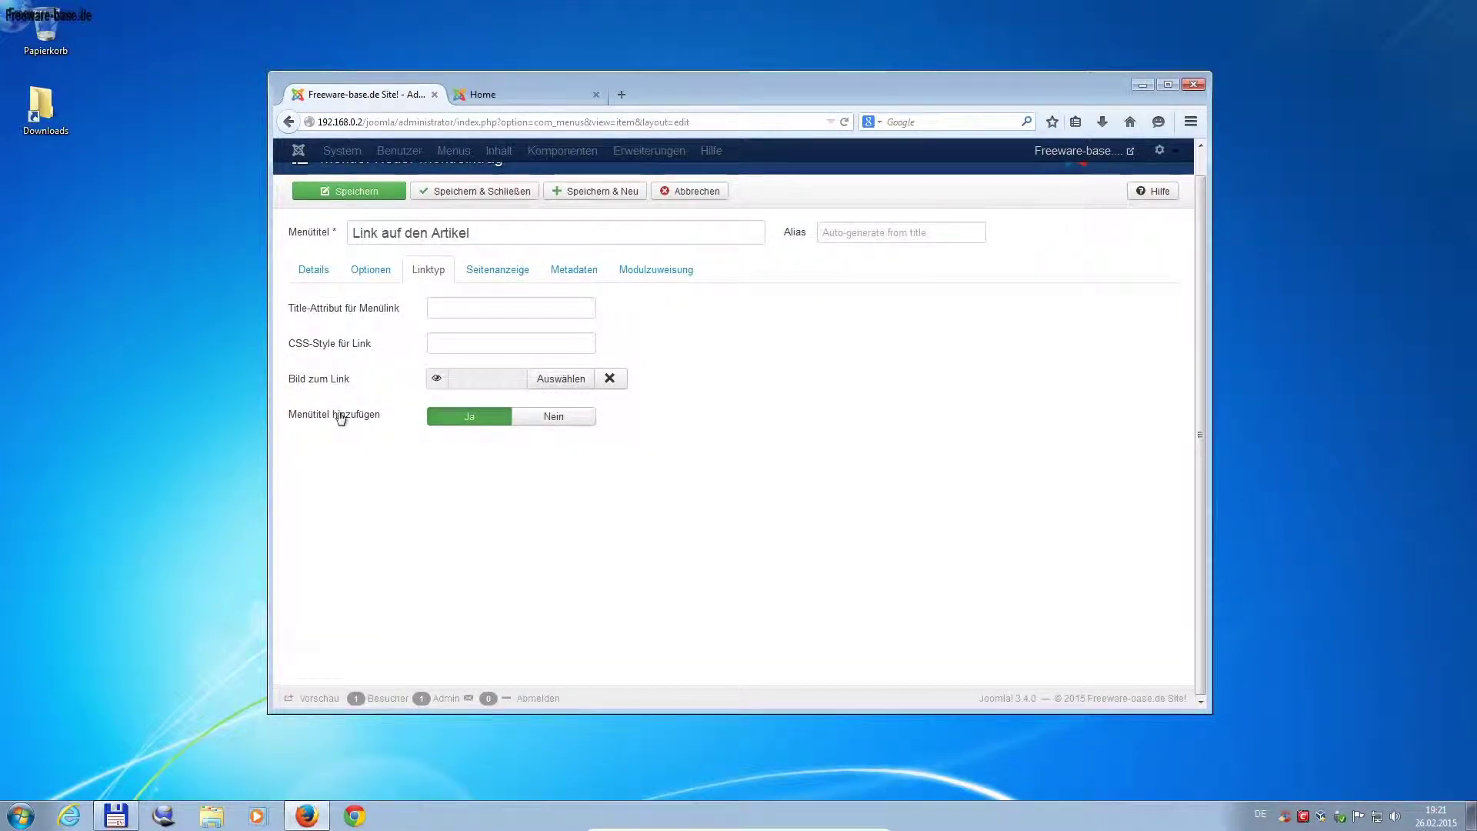
{"action": "left_click", "coordinate": [488, 273]}
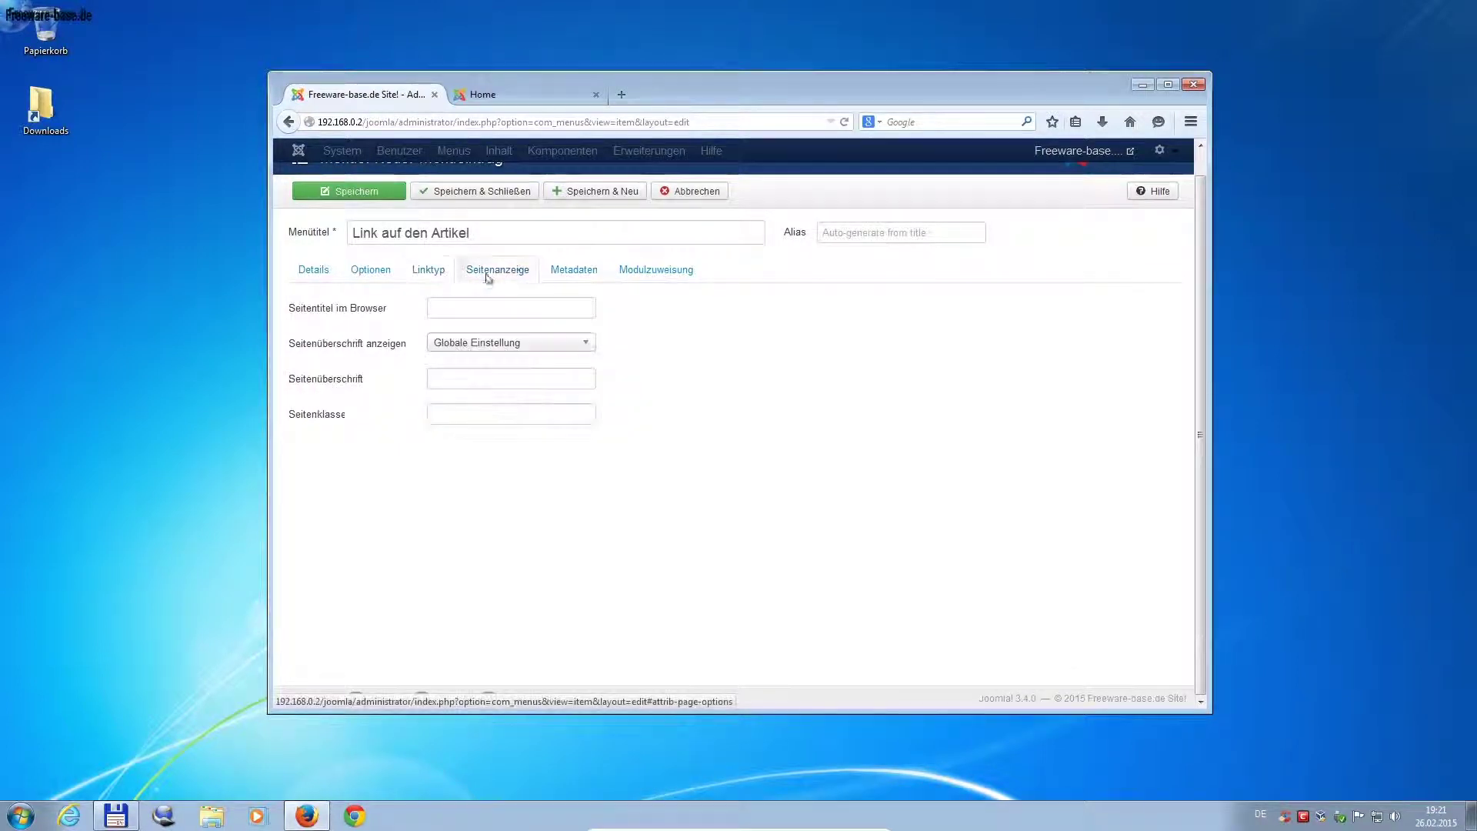
{"action": "left_click", "coordinate": [569, 272]}
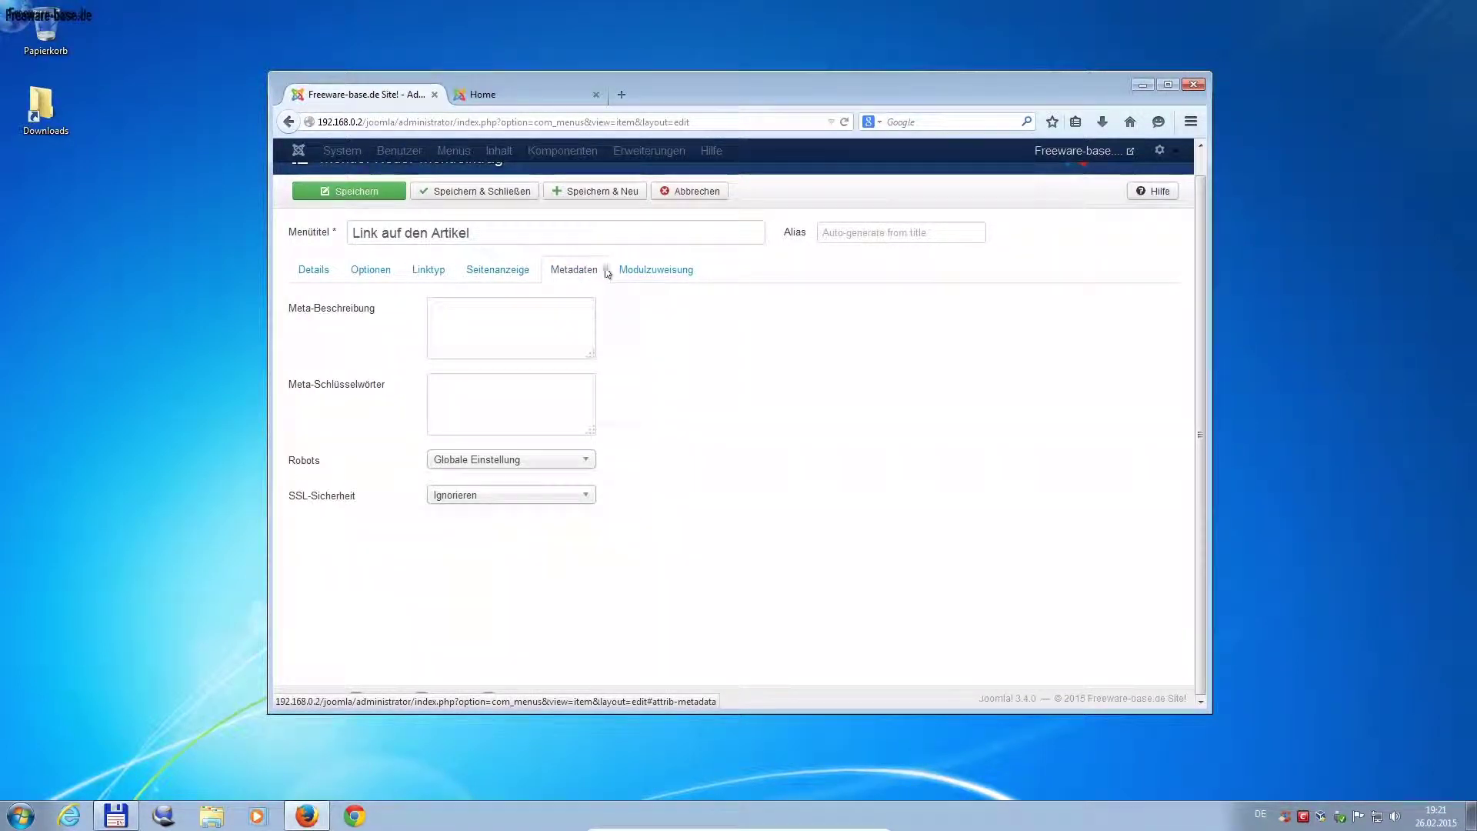
{"action": "left_click", "coordinate": [668, 273]}
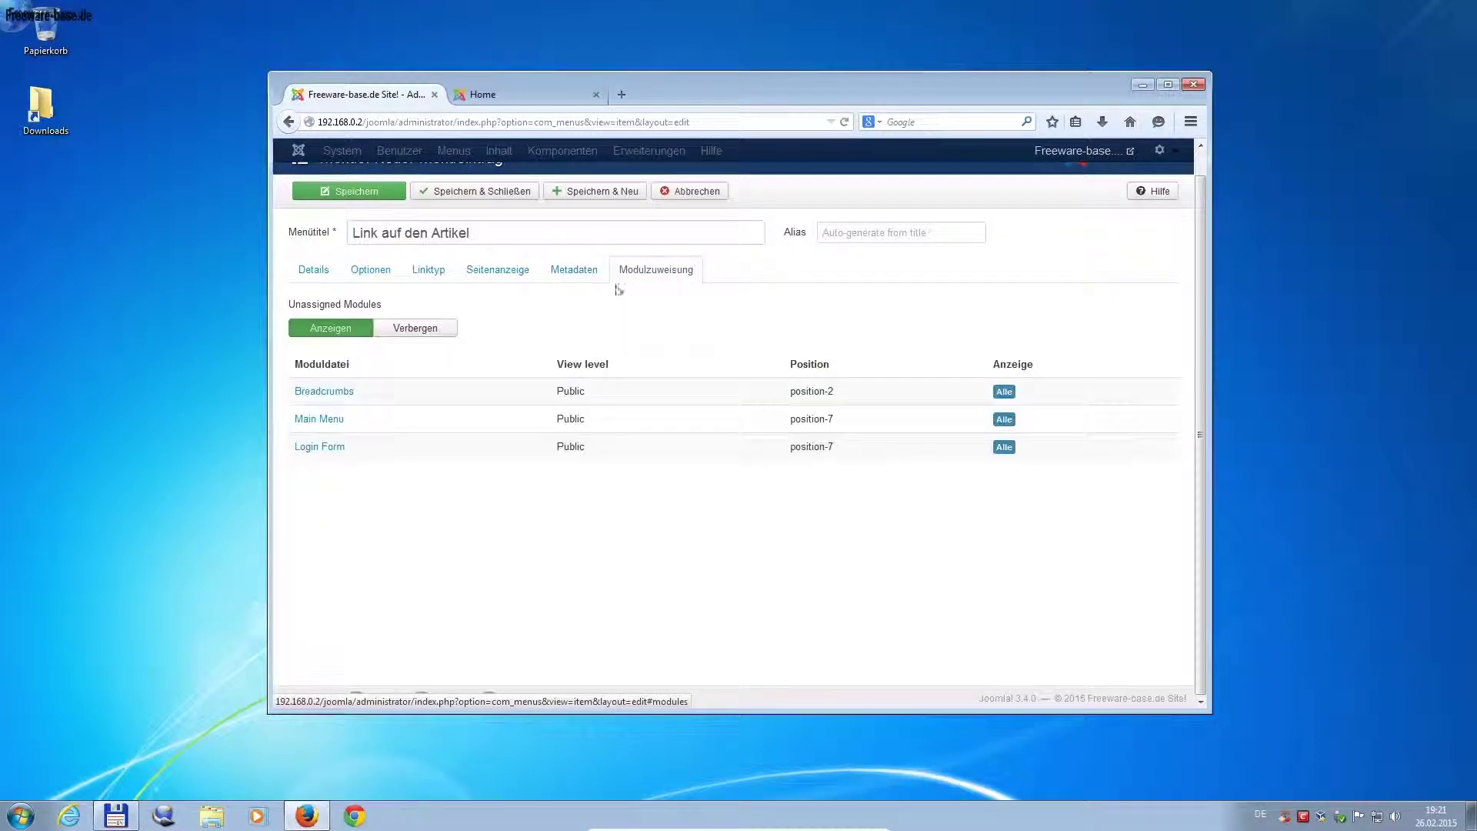
{"action": "left_click", "coordinate": [314, 271]}
{"action": "left_click", "coordinate": [500, 194]}
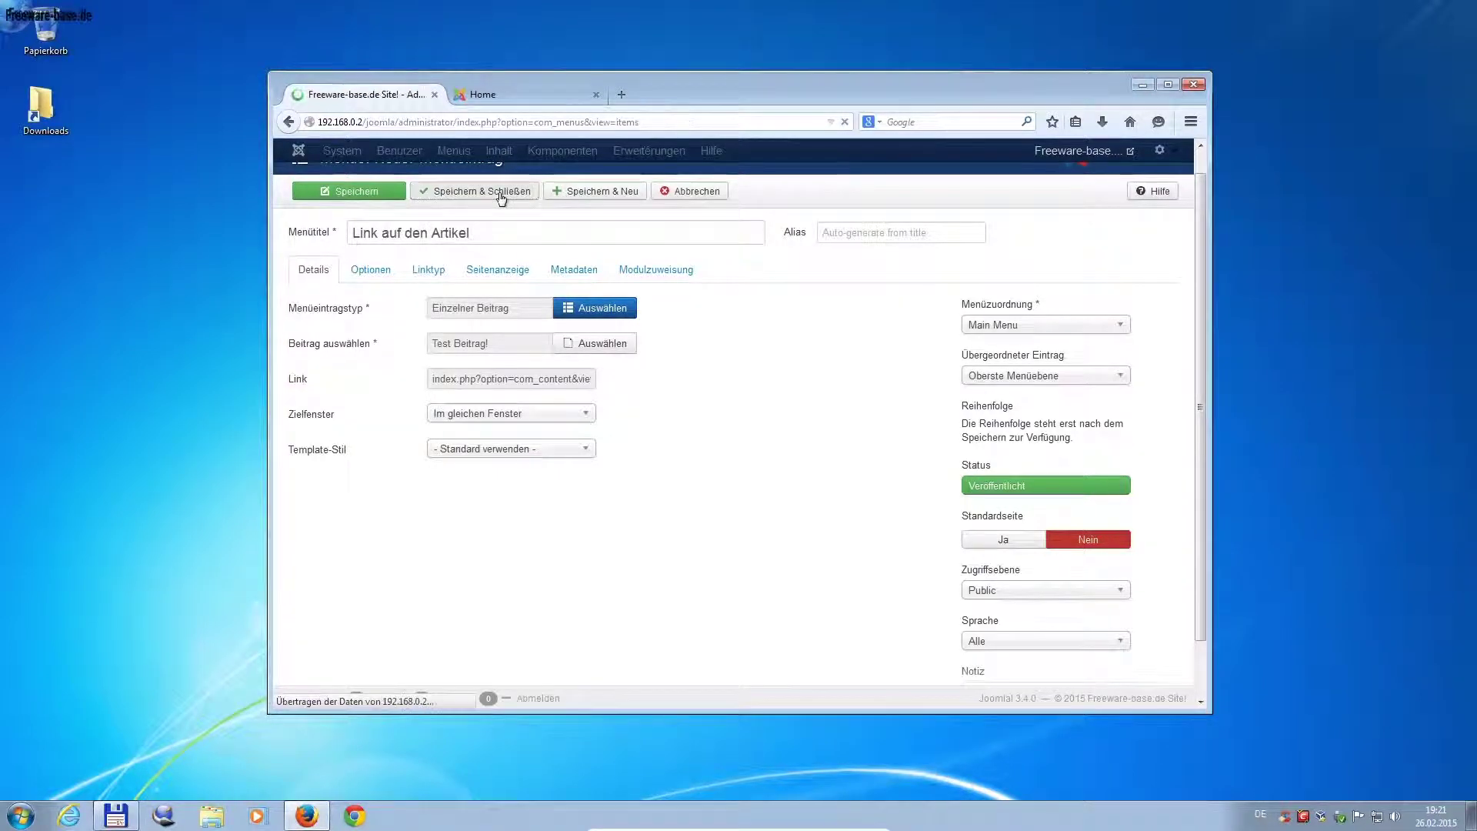
Step: On the reloaded frontend, follow 'Link auf den Artikel' to the Test Beitrag! article and check its actions
{"action": "left_click", "coordinate": [488, 100]}
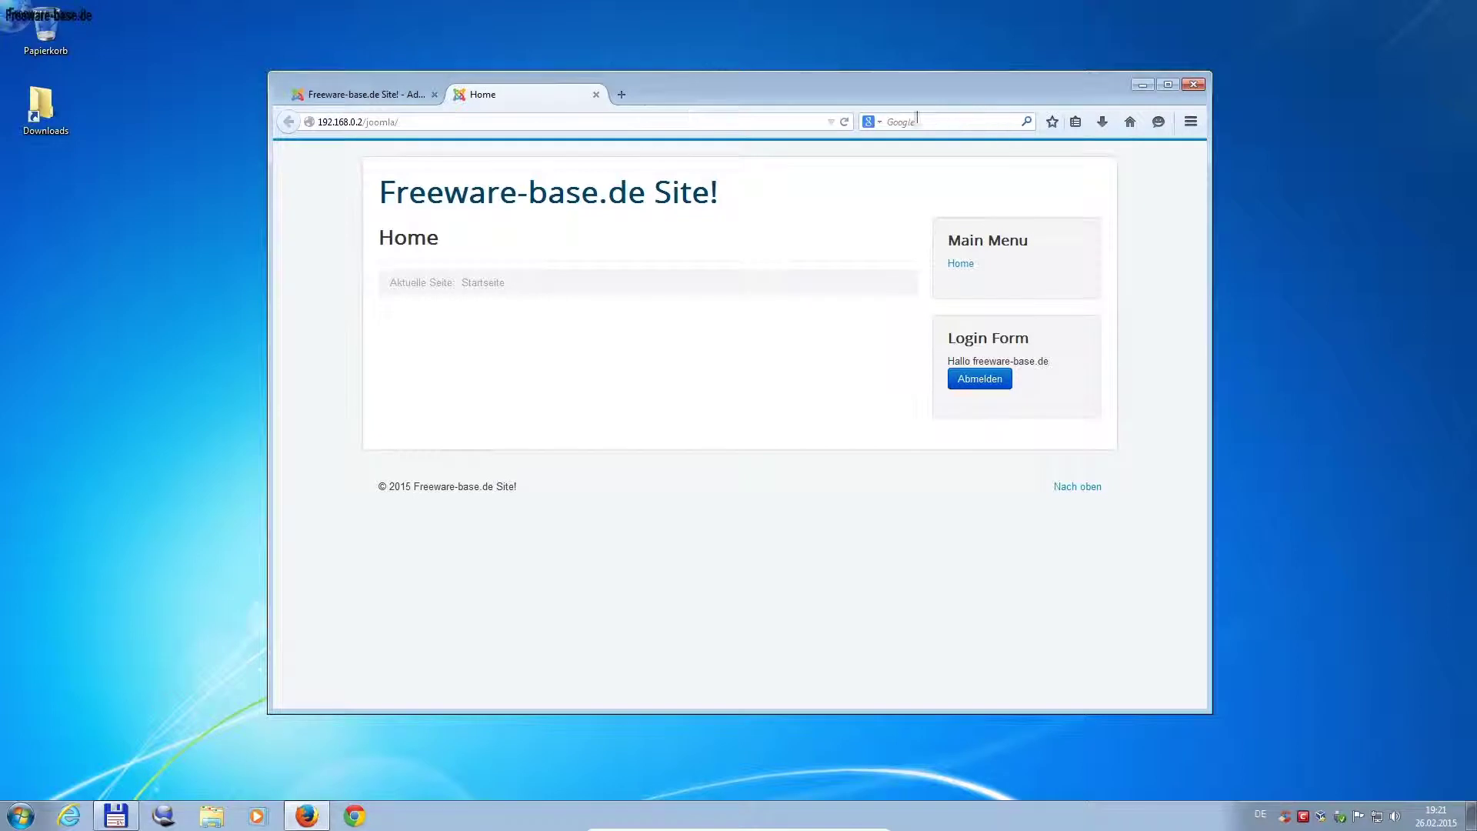
{"action": "left_click", "coordinate": [844, 121]}
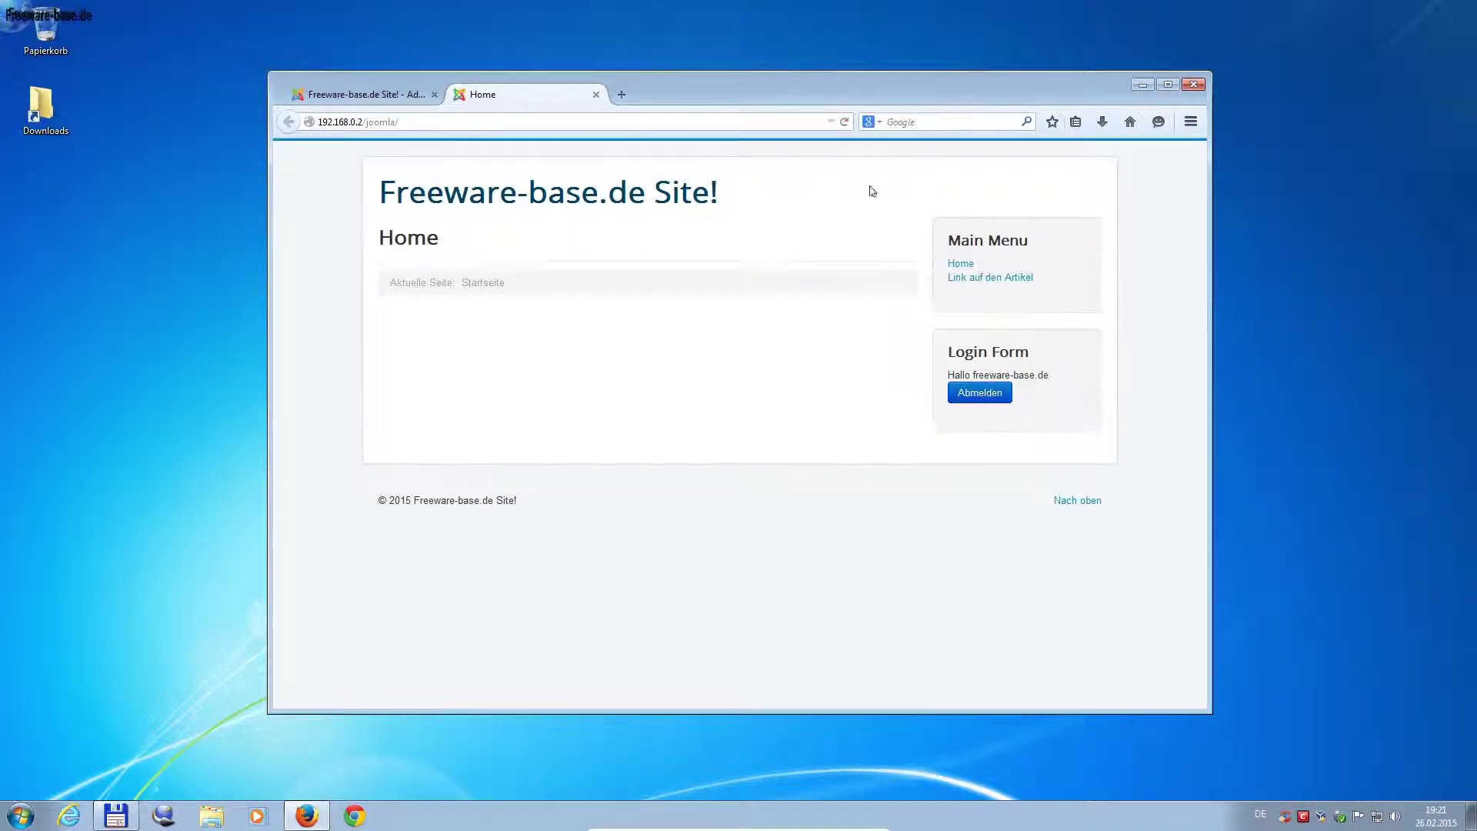
{"action": "left_click", "coordinate": [980, 282]}
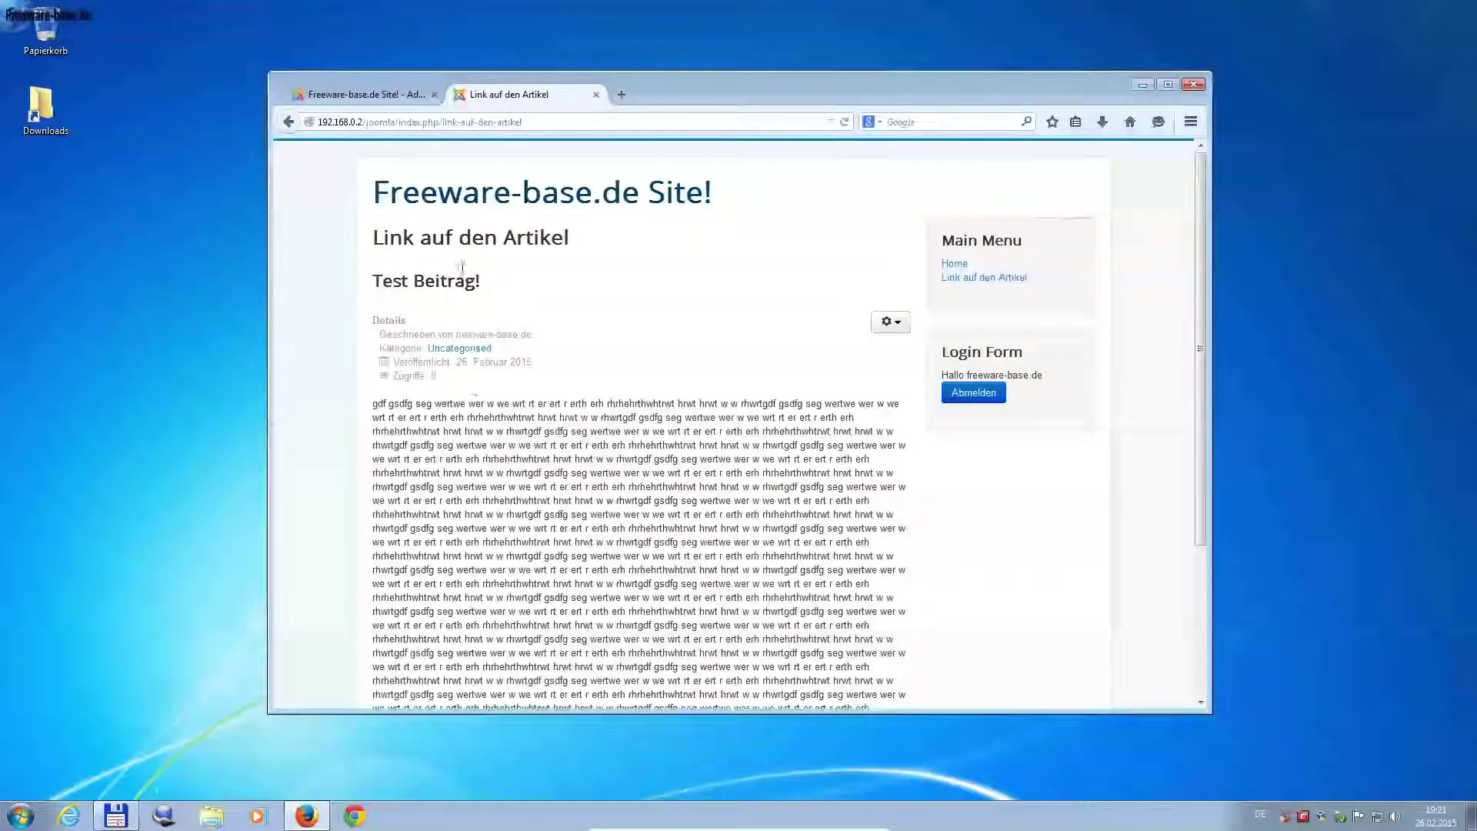
{"action": "scroll", "coordinate": [592, 495], "scroll_direction": "down", "scroll_amount": 5}
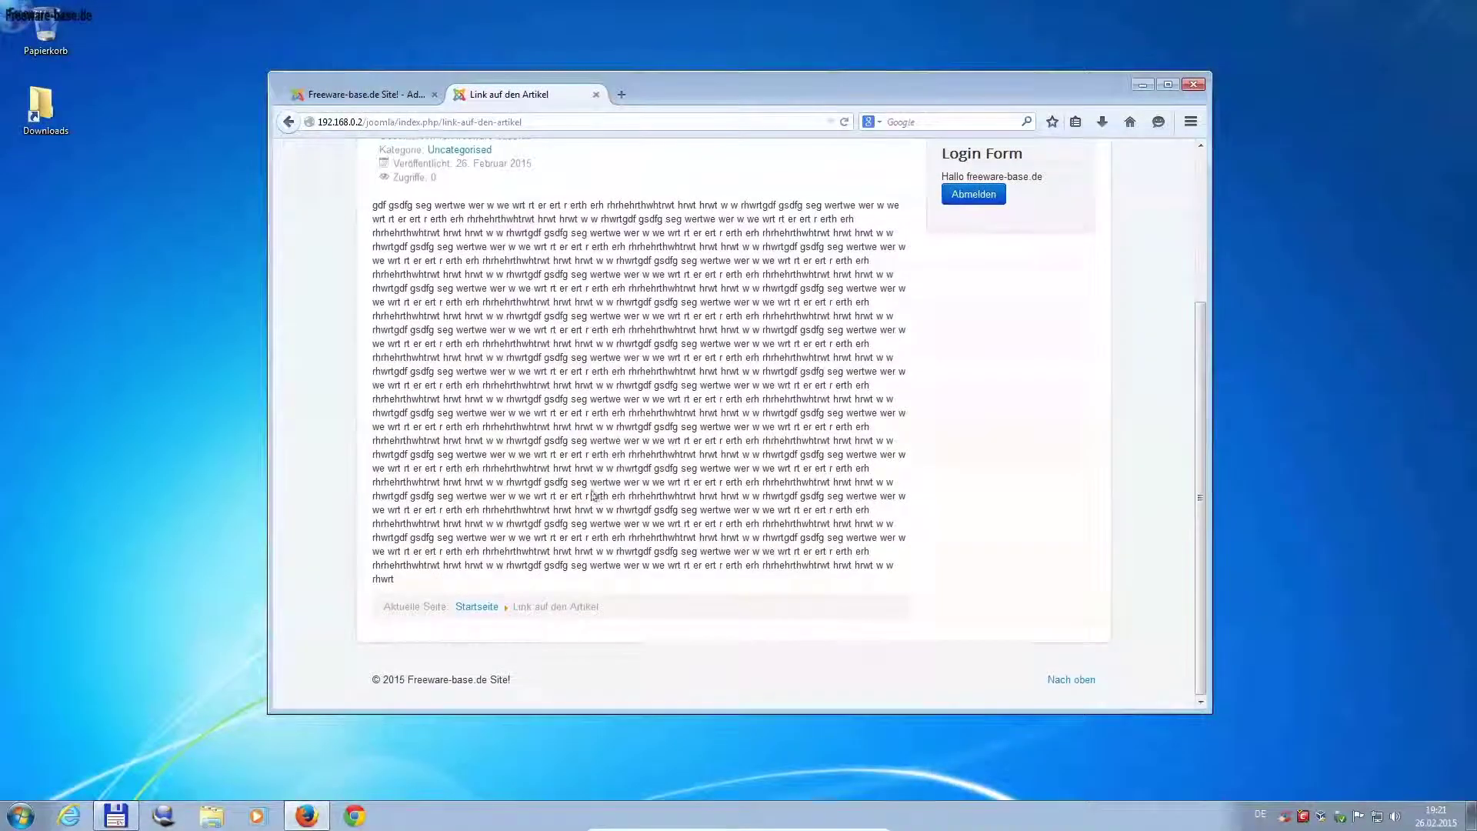
{"action": "scroll", "coordinate": [643, 504], "scroll_direction": "up", "scroll_amount": 5}
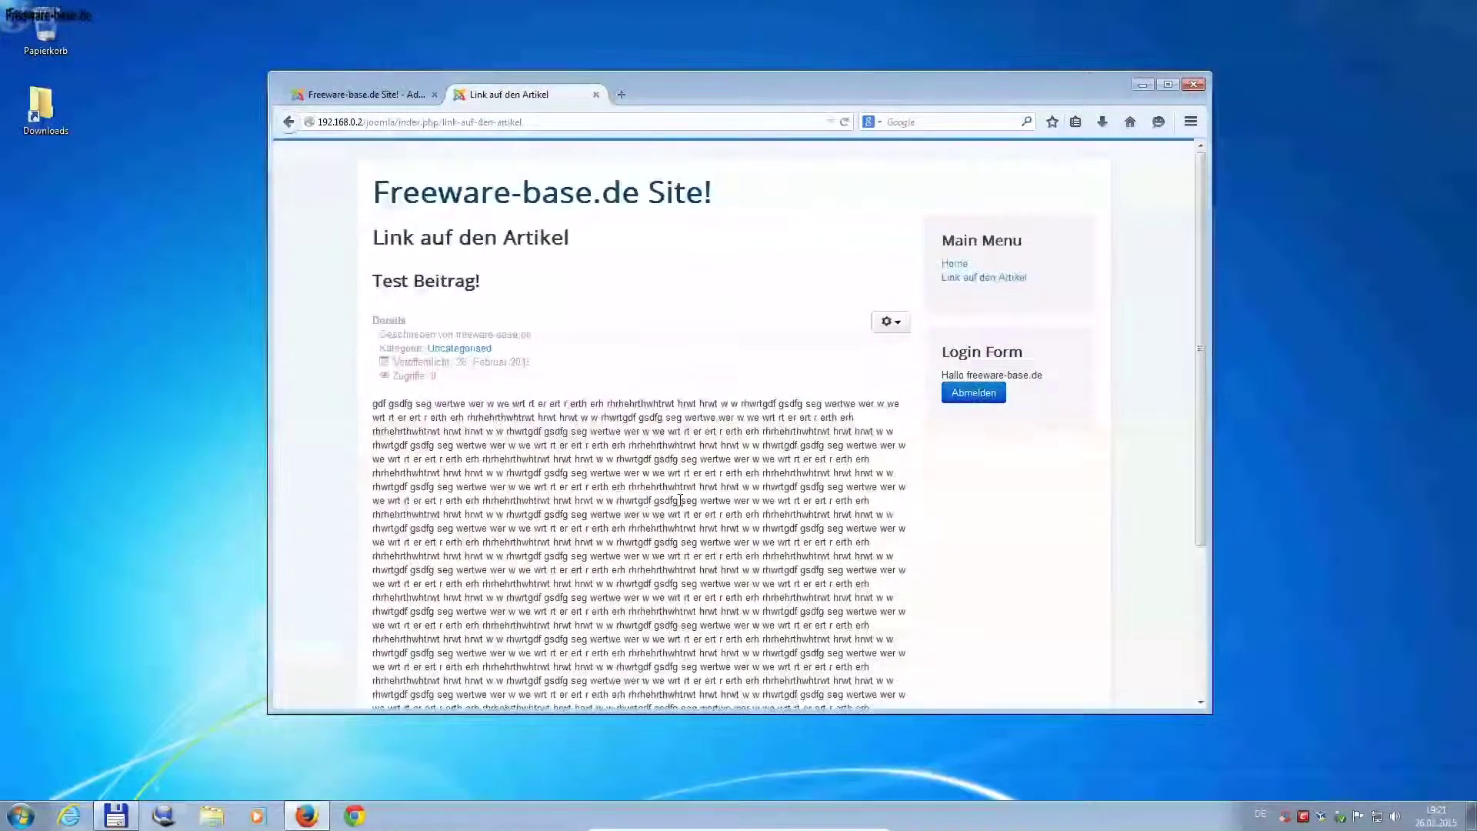
{"action": "left_click", "coordinate": [900, 322]}
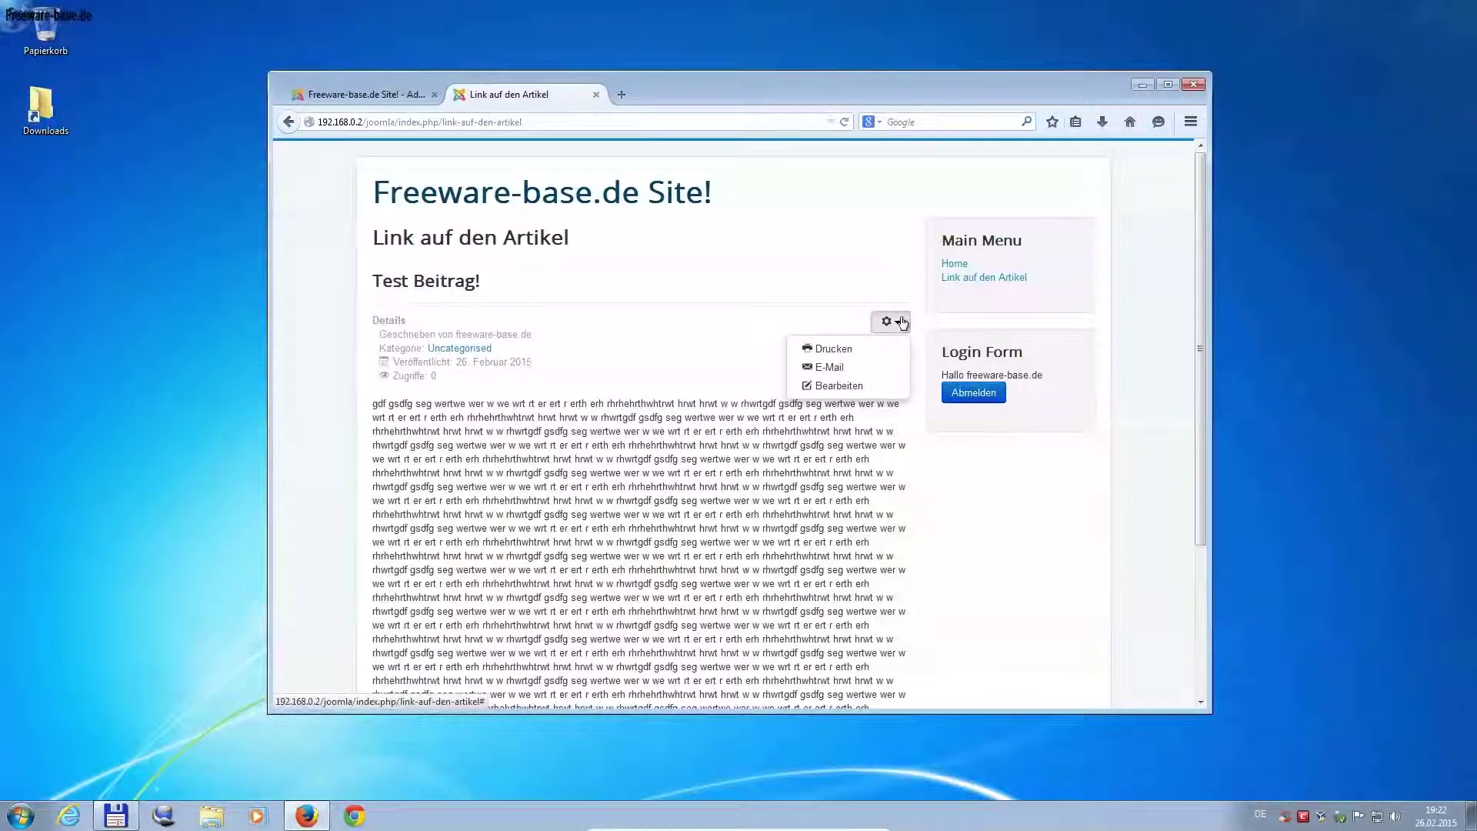
{"action": "left_click", "coordinate": [708, 503]}
Step: Back in the administrator, look through the Komponenten, Menüs and Benutzer menus
{"action": "left_click", "coordinate": [347, 96]}
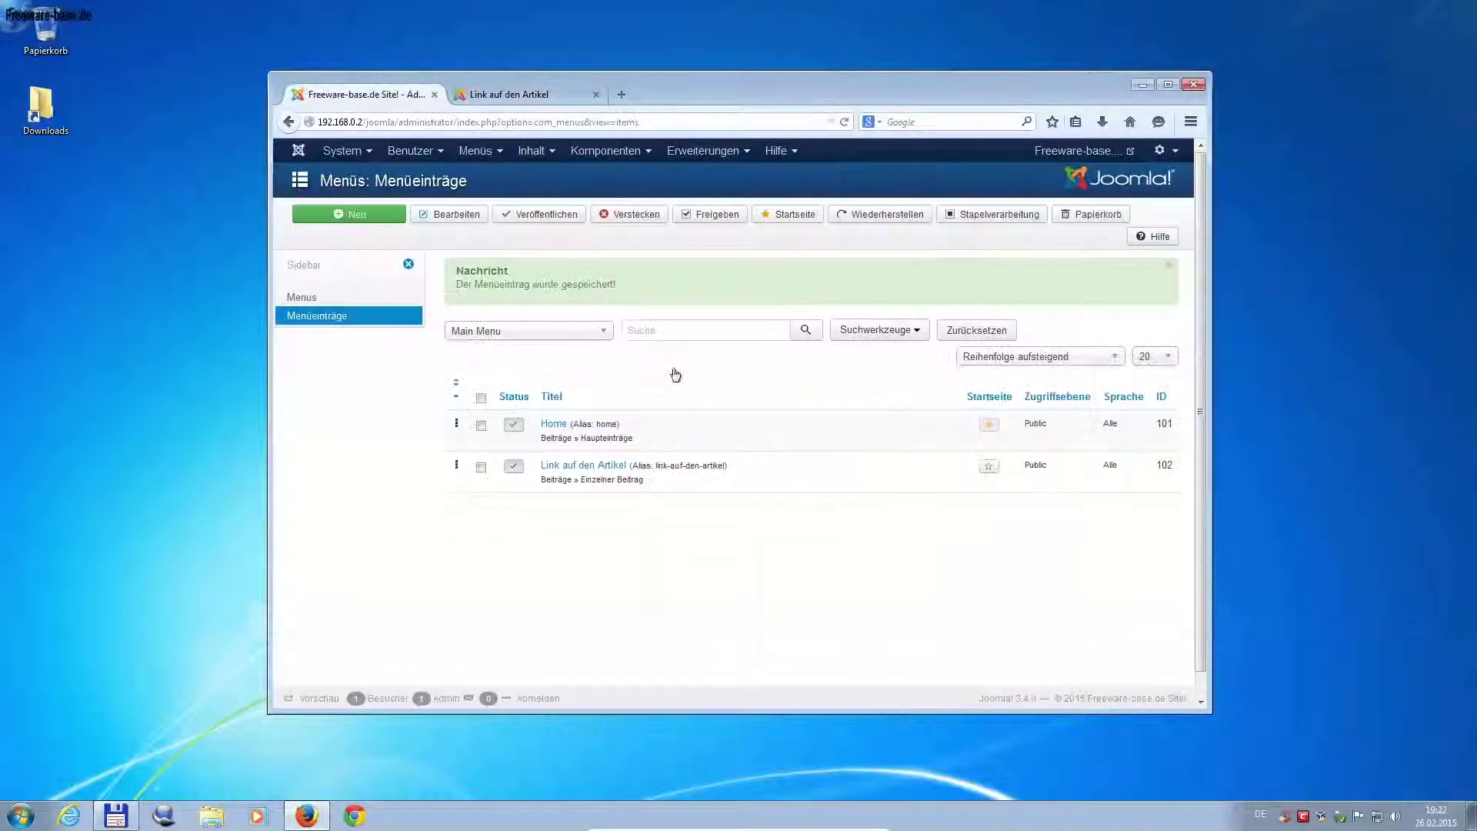
{"action": "left_click", "coordinate": [637, 153]}
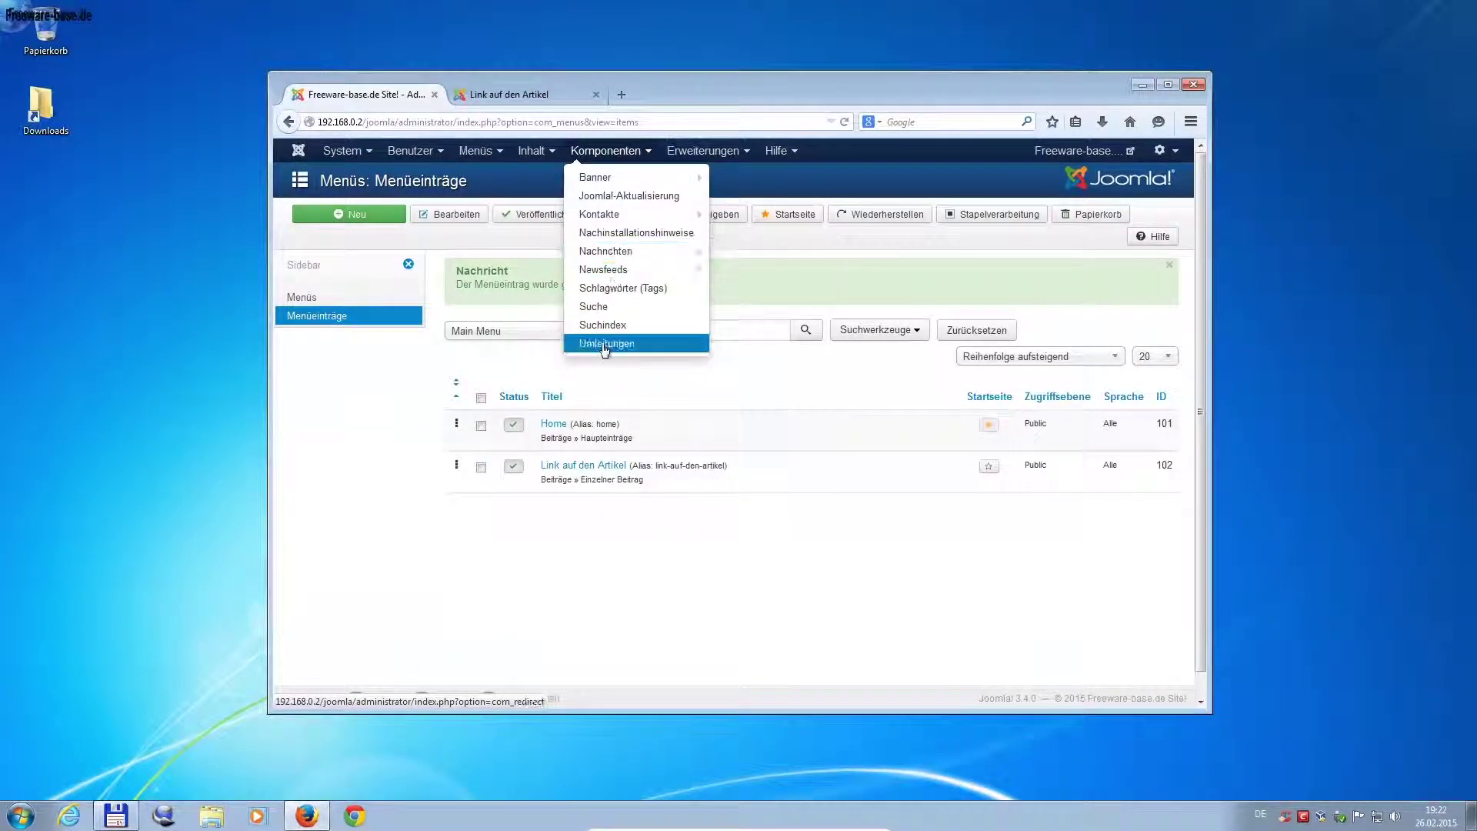
{"action": "left_click", "coordinate": [477, 151]}
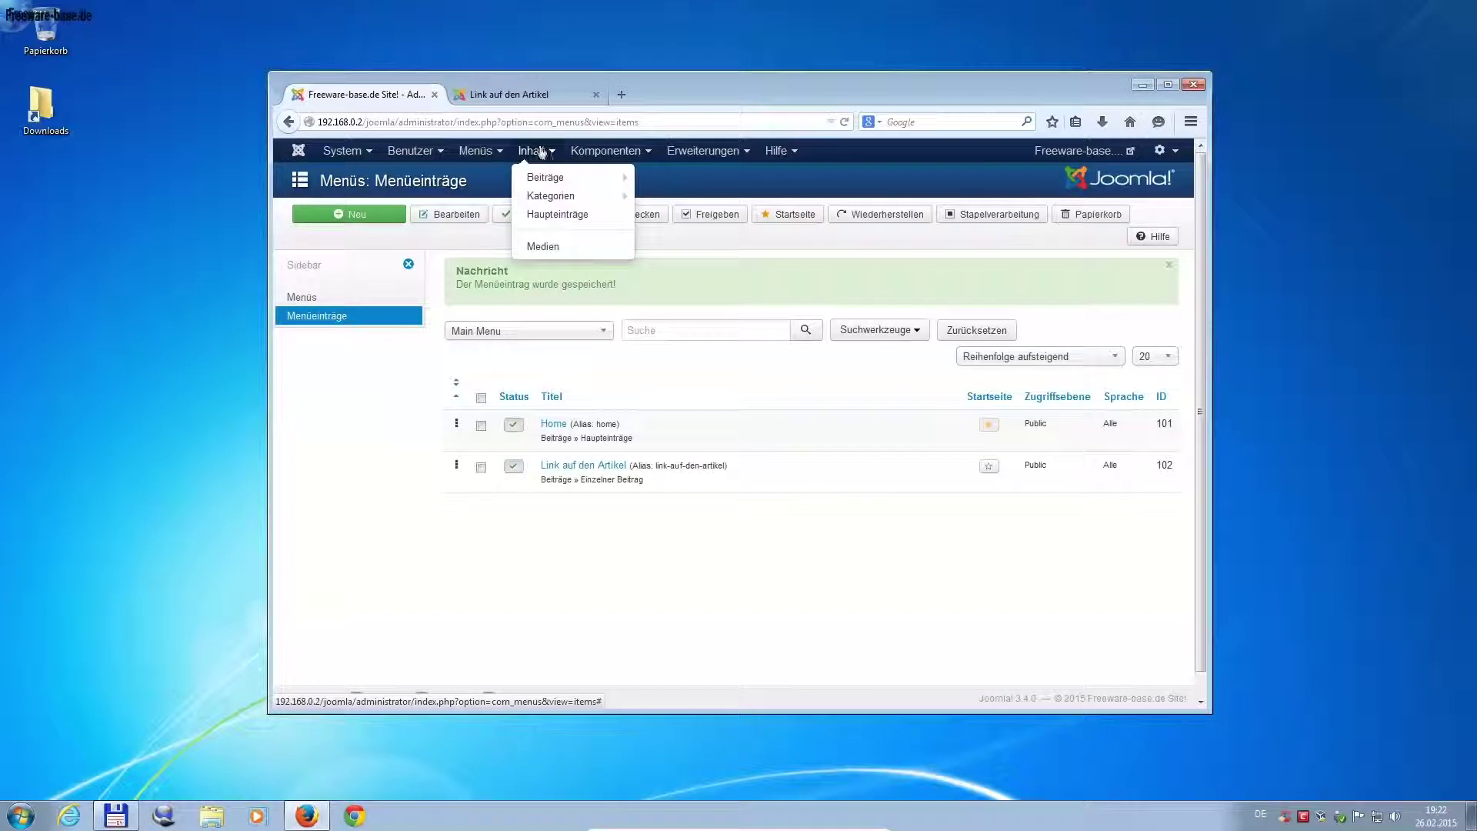
{"action": "left_click", "coordinate": [443, 151]}
{"action": "mouse_move", "coordinate": [427, 177]}
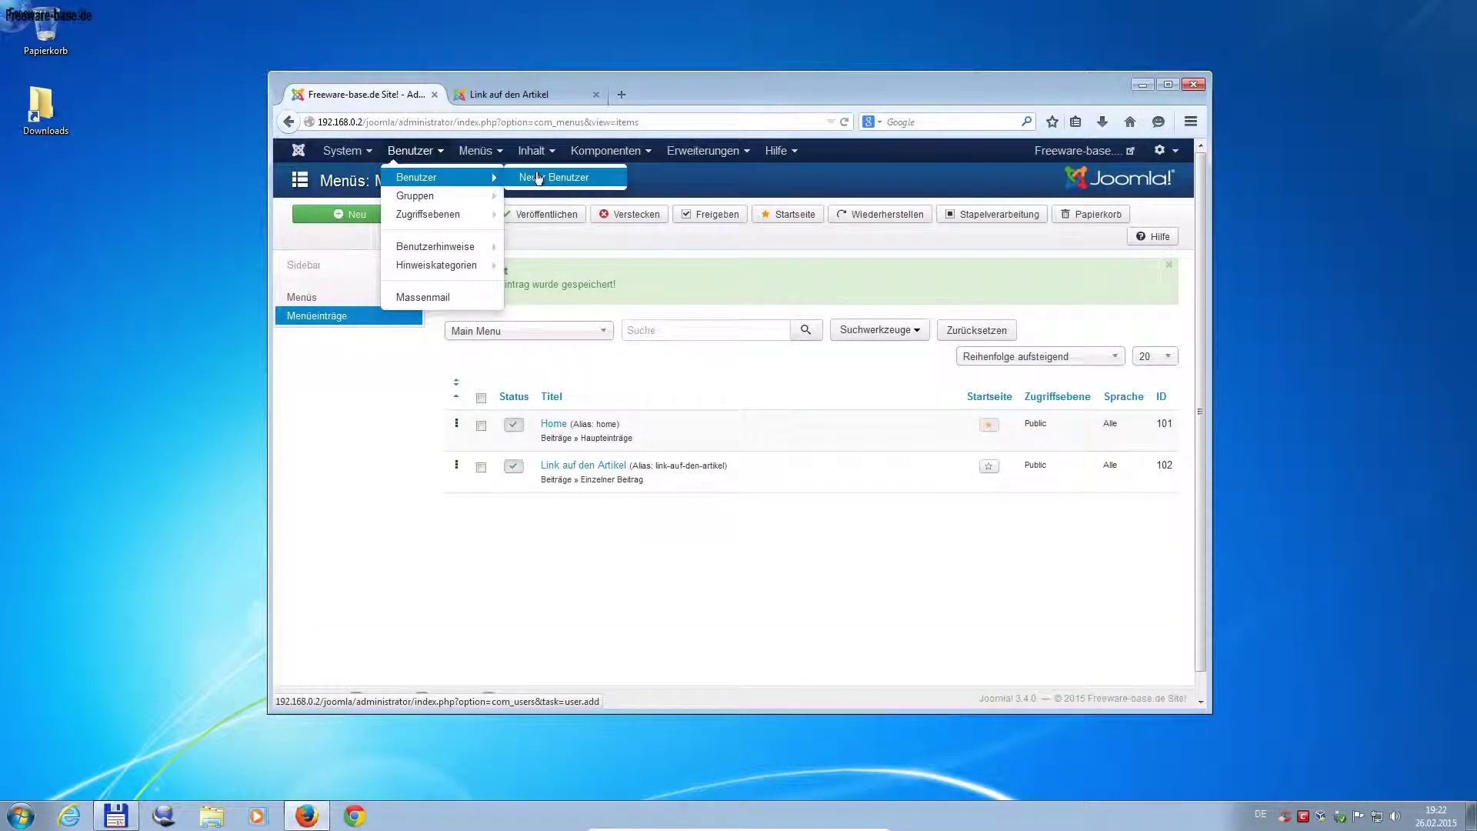
Step: Open a new-user form, review Zugewiesene Gruppen and Basiseinstellungen, then cancel without saving
{"action": "left_click", "coordinate": [536, 178]}
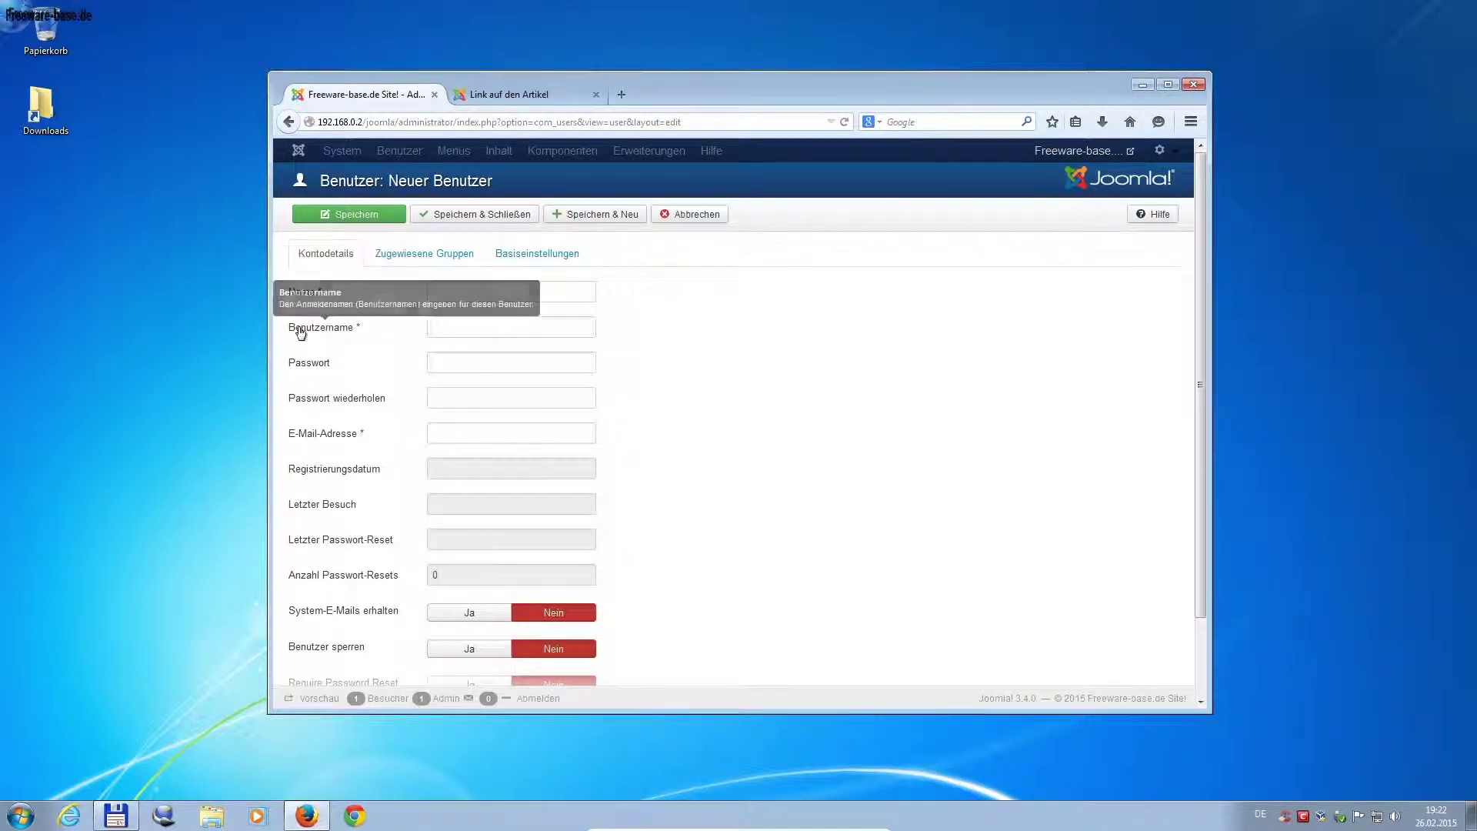
{"action": "scroll", "coordinate": [320, 524], "scroll_direction": "down", "scroll_amount": 2}
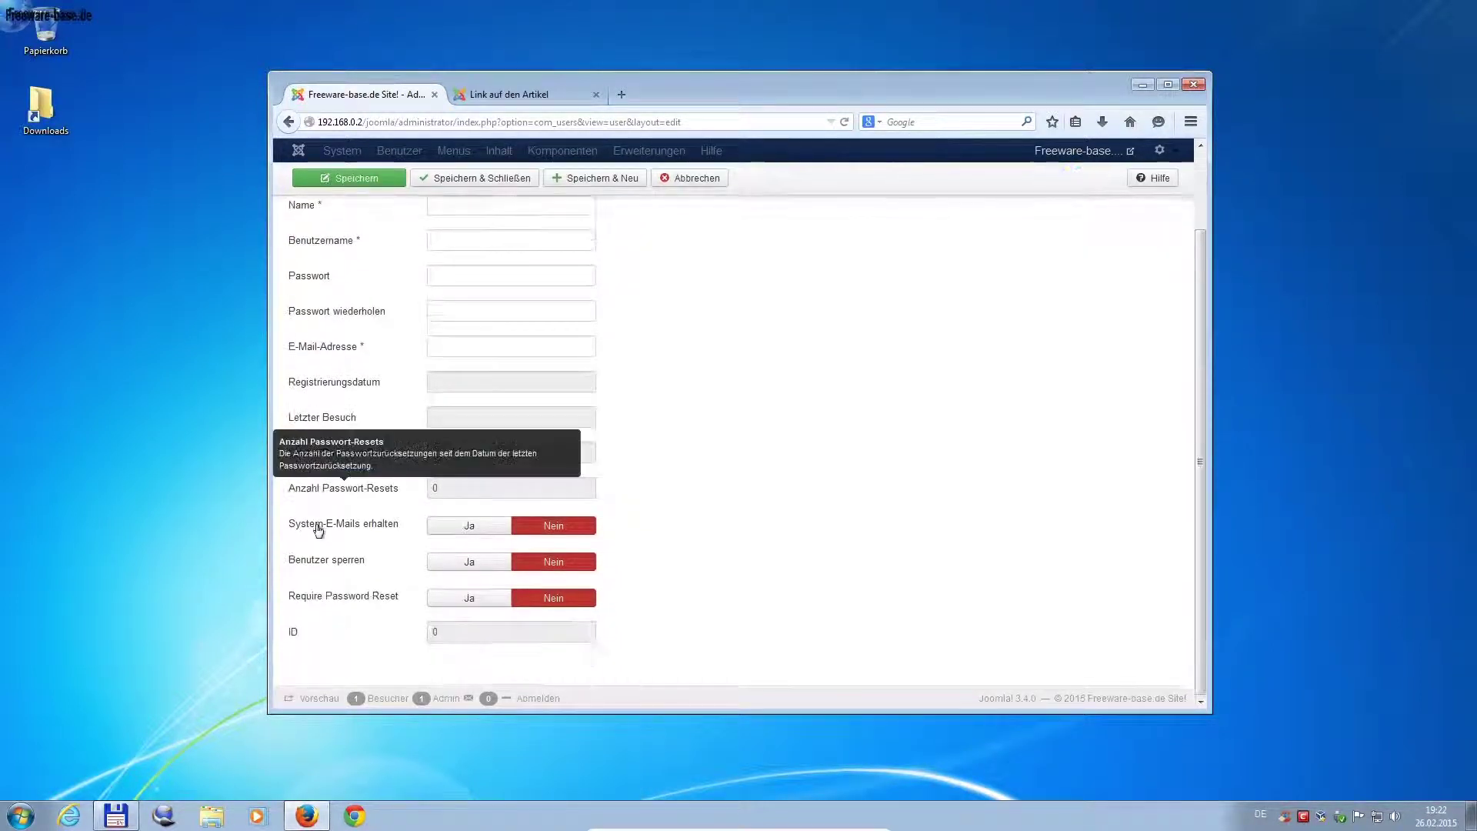
{"action": "scroll", "coordinate": [331, 485], "scroll_direction": "up", "scroll_amount": 2}
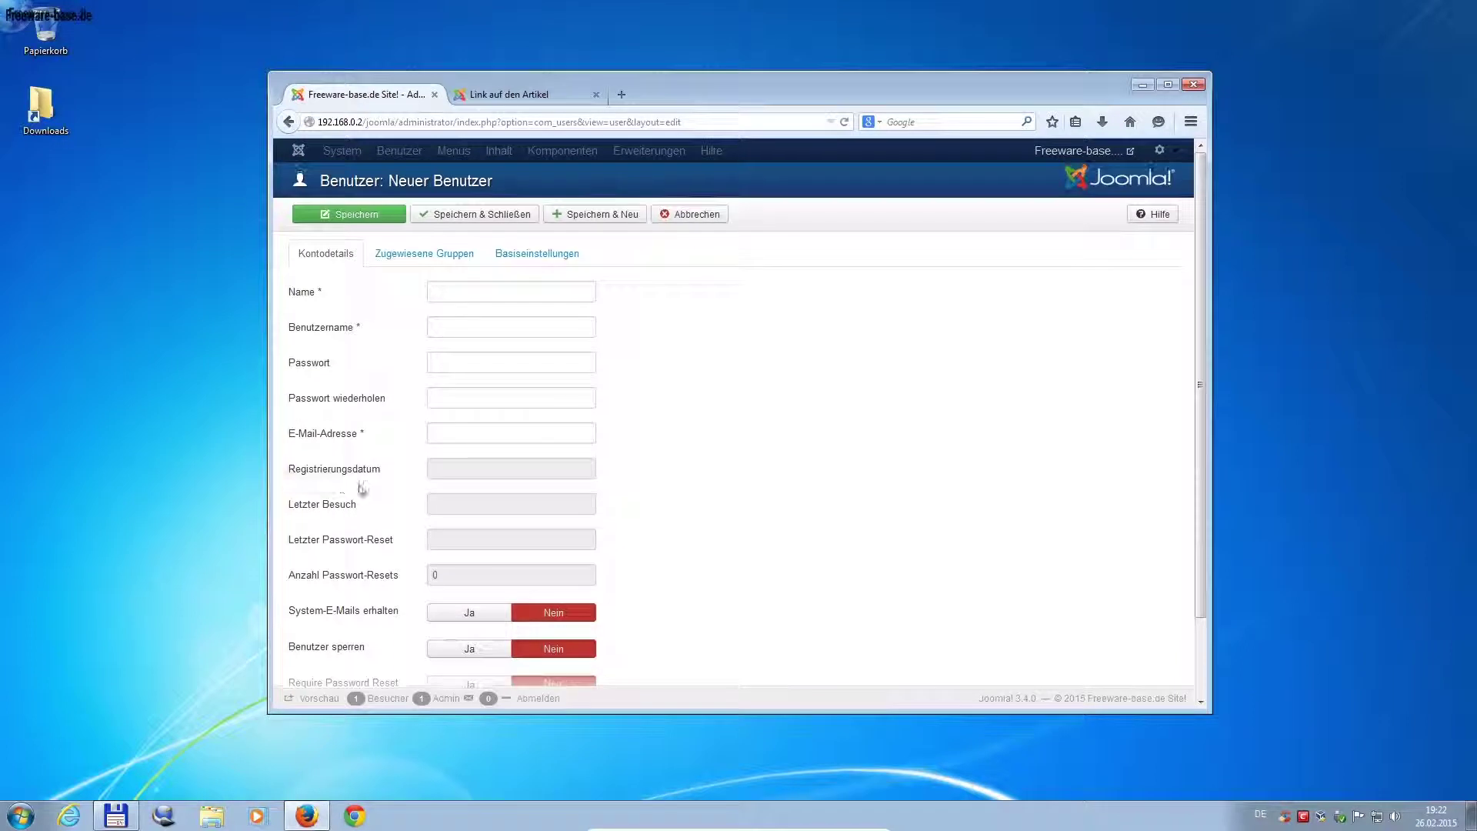
{"action": "left_click", "coordinate": [425, 246]}
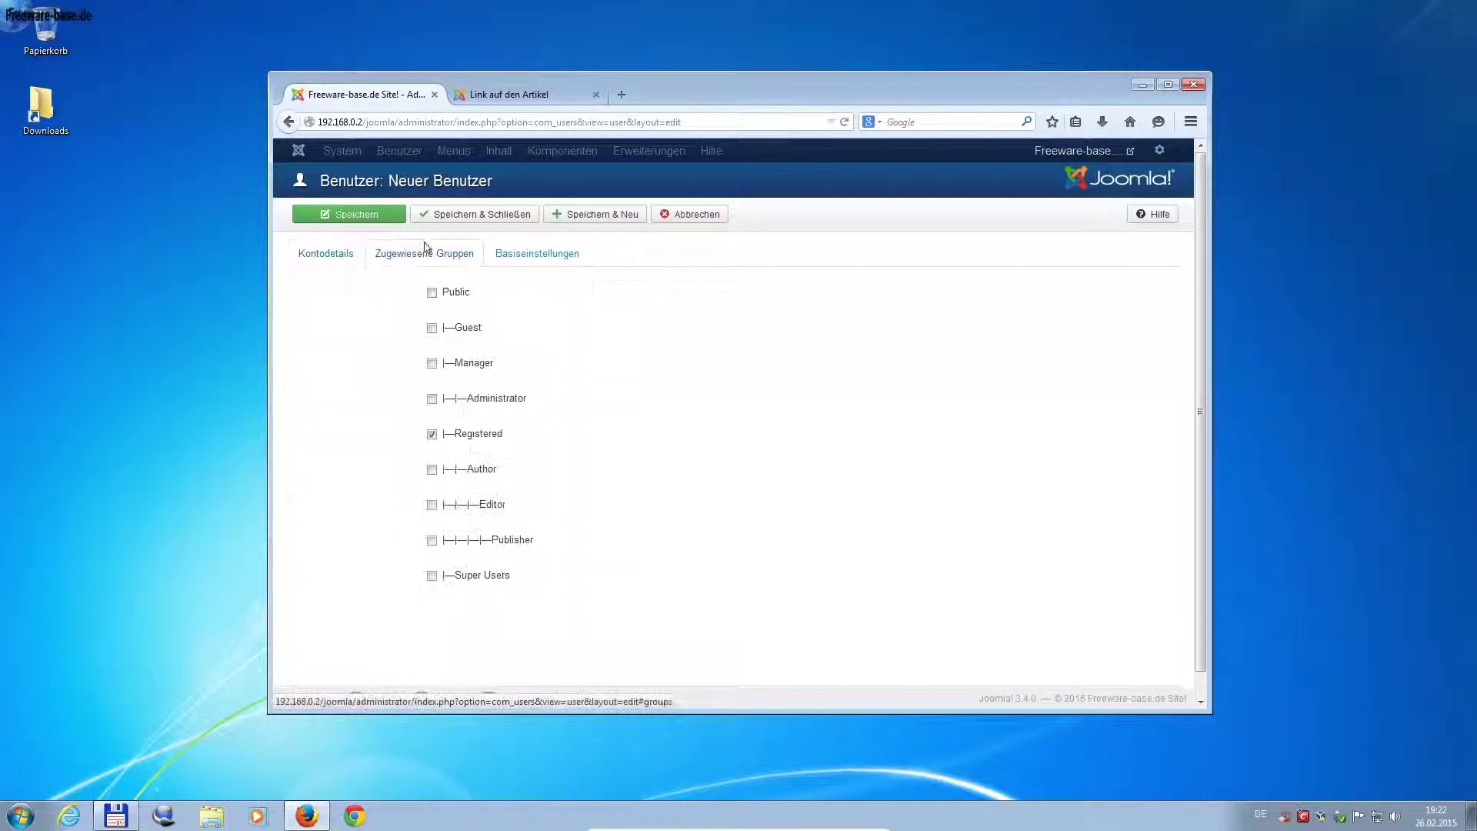
{"action": "left_click", "coordinate": [519, 258]}
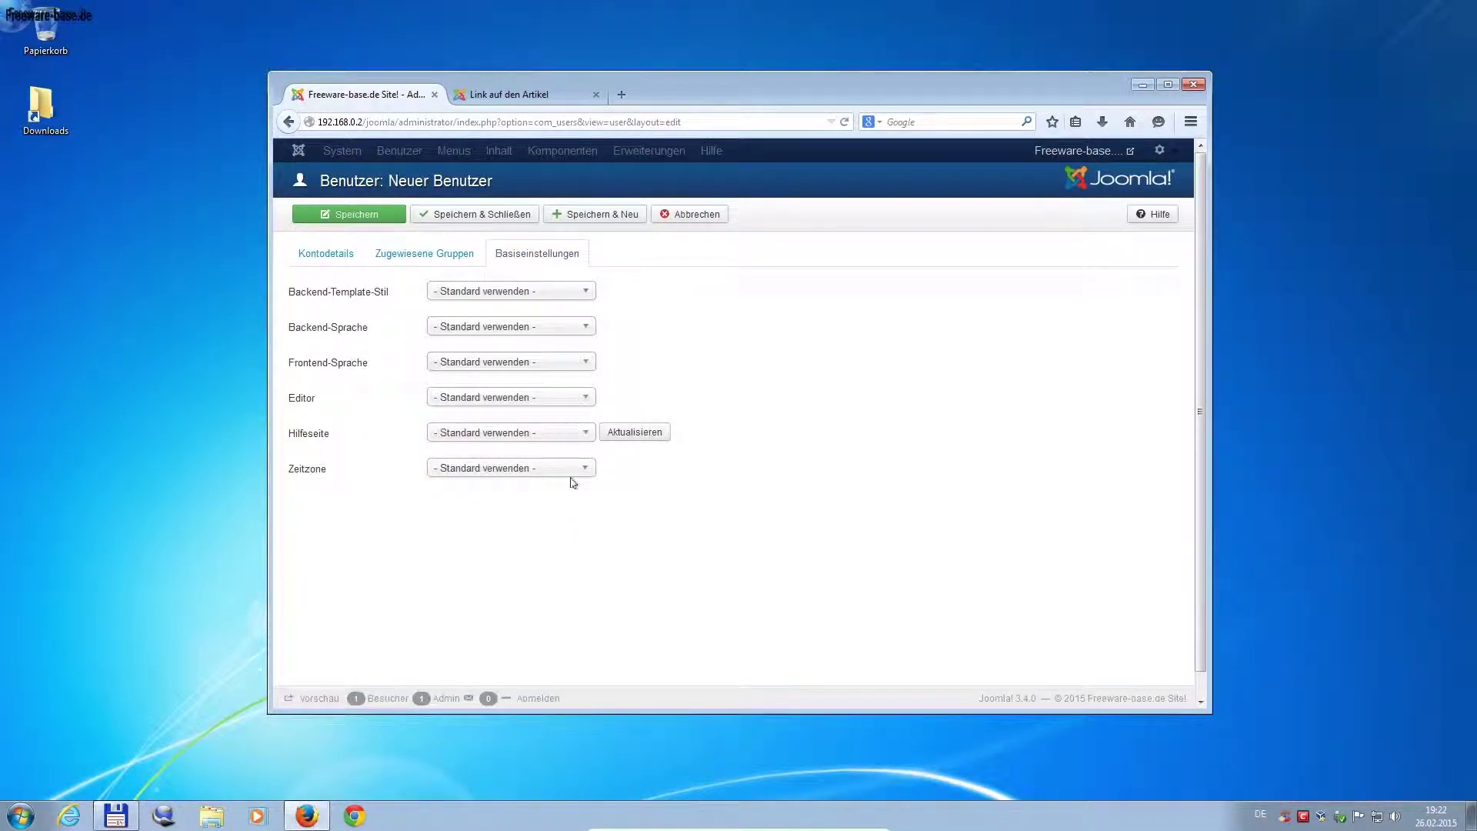
{"action": "left_click", "coordinate": [697, 217]}
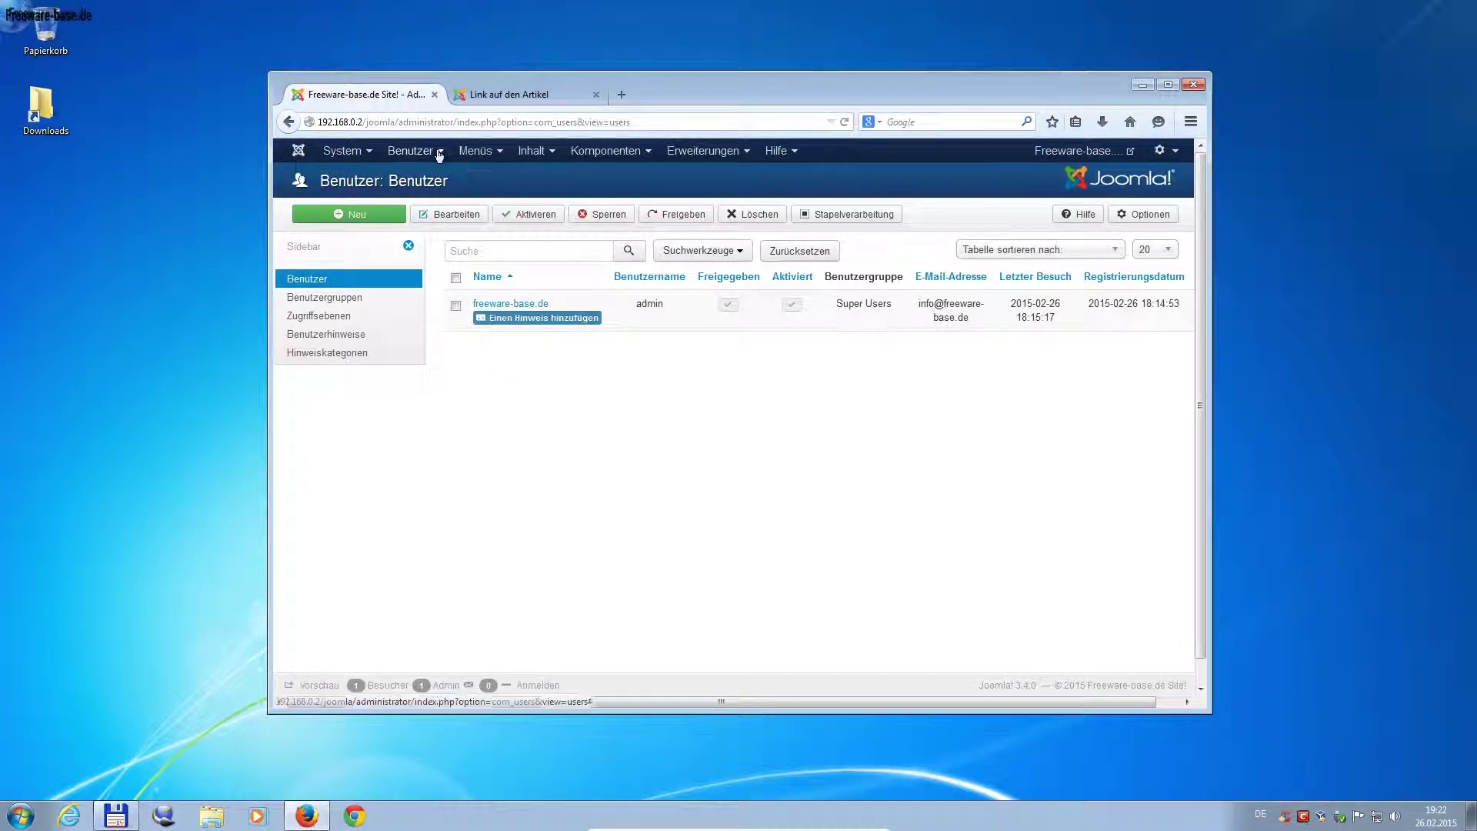
Step: Return to the Kontrollzentrum via System > Kontrollzentrum
{"action": "left_click", "coordinate": [438, 151]}
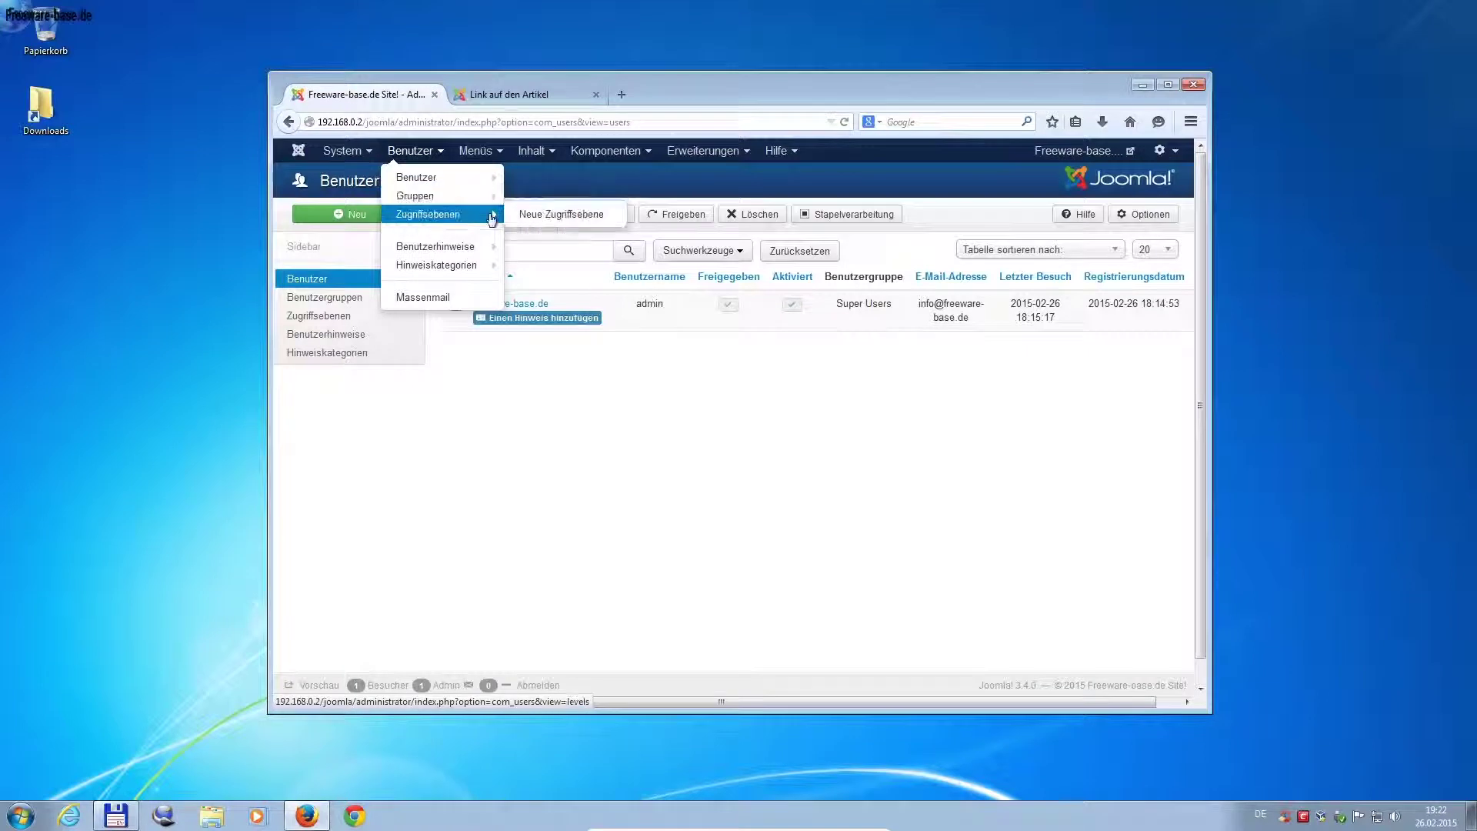
{"action": "mouse_move", "coordinate": [438, 265]}
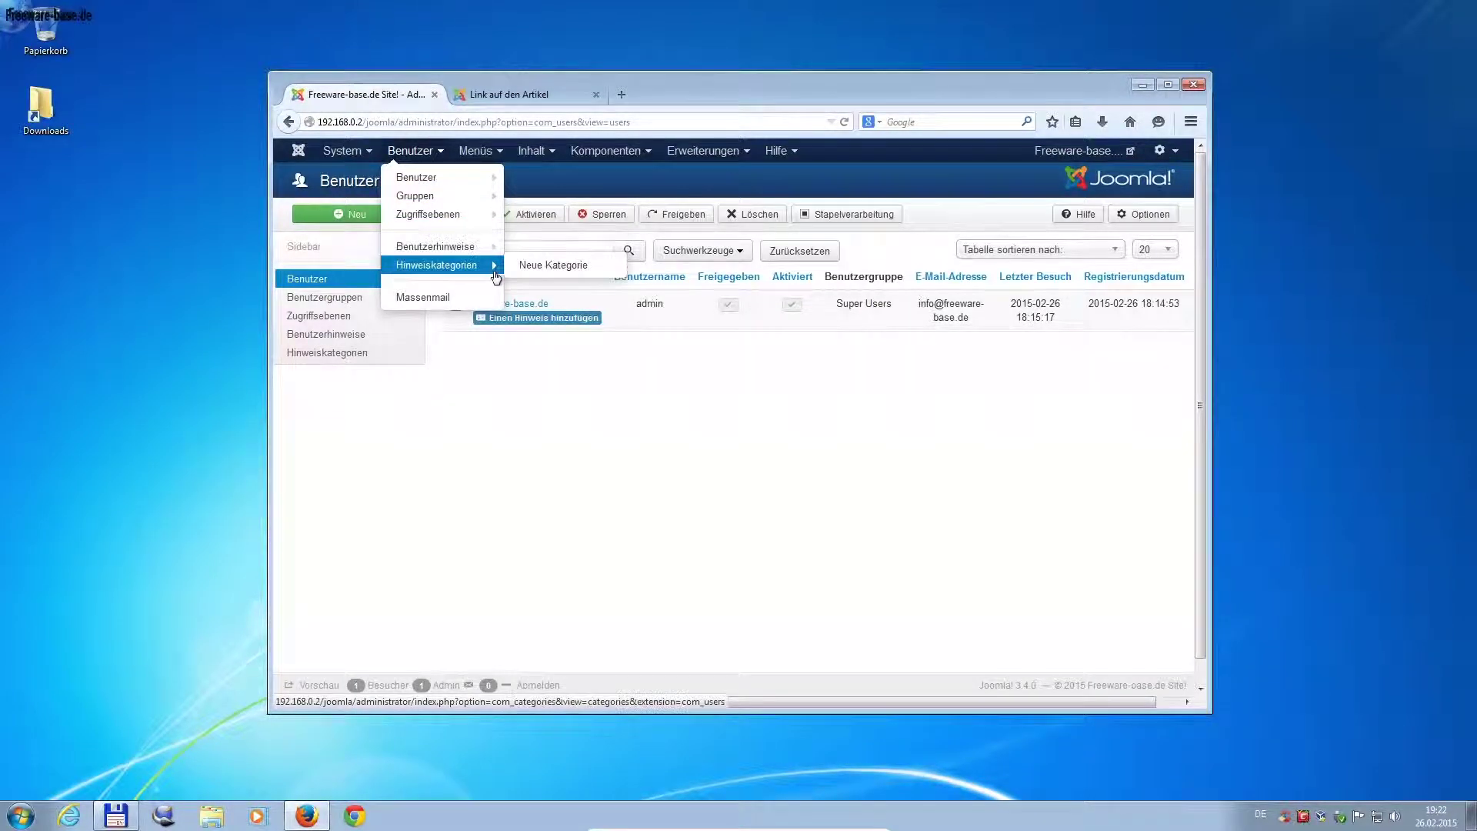
{"action": "left_click", "coordinate": [371, 153]}
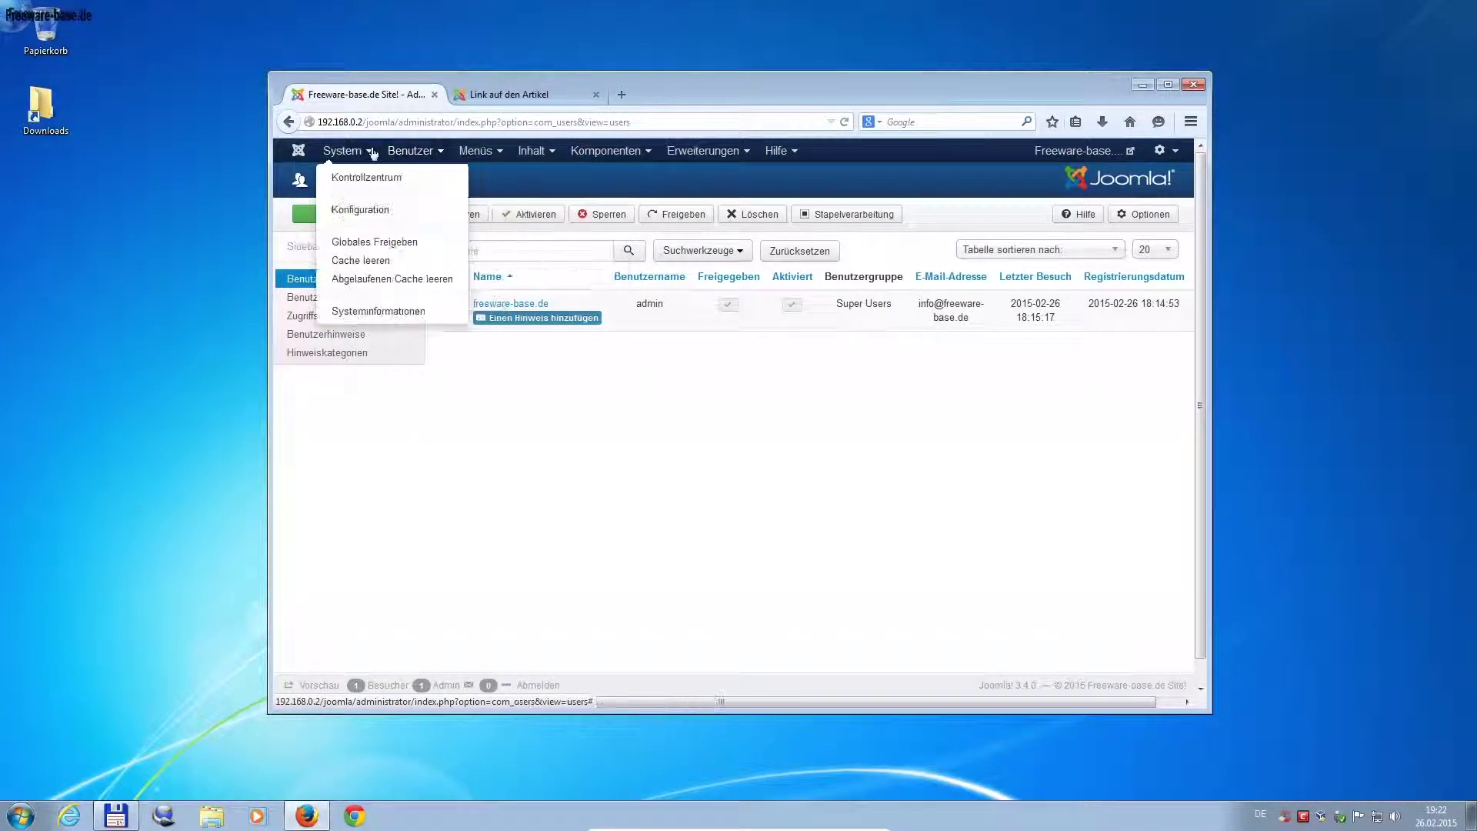
{"action": "left_click", "coordinate": [368, 179]}
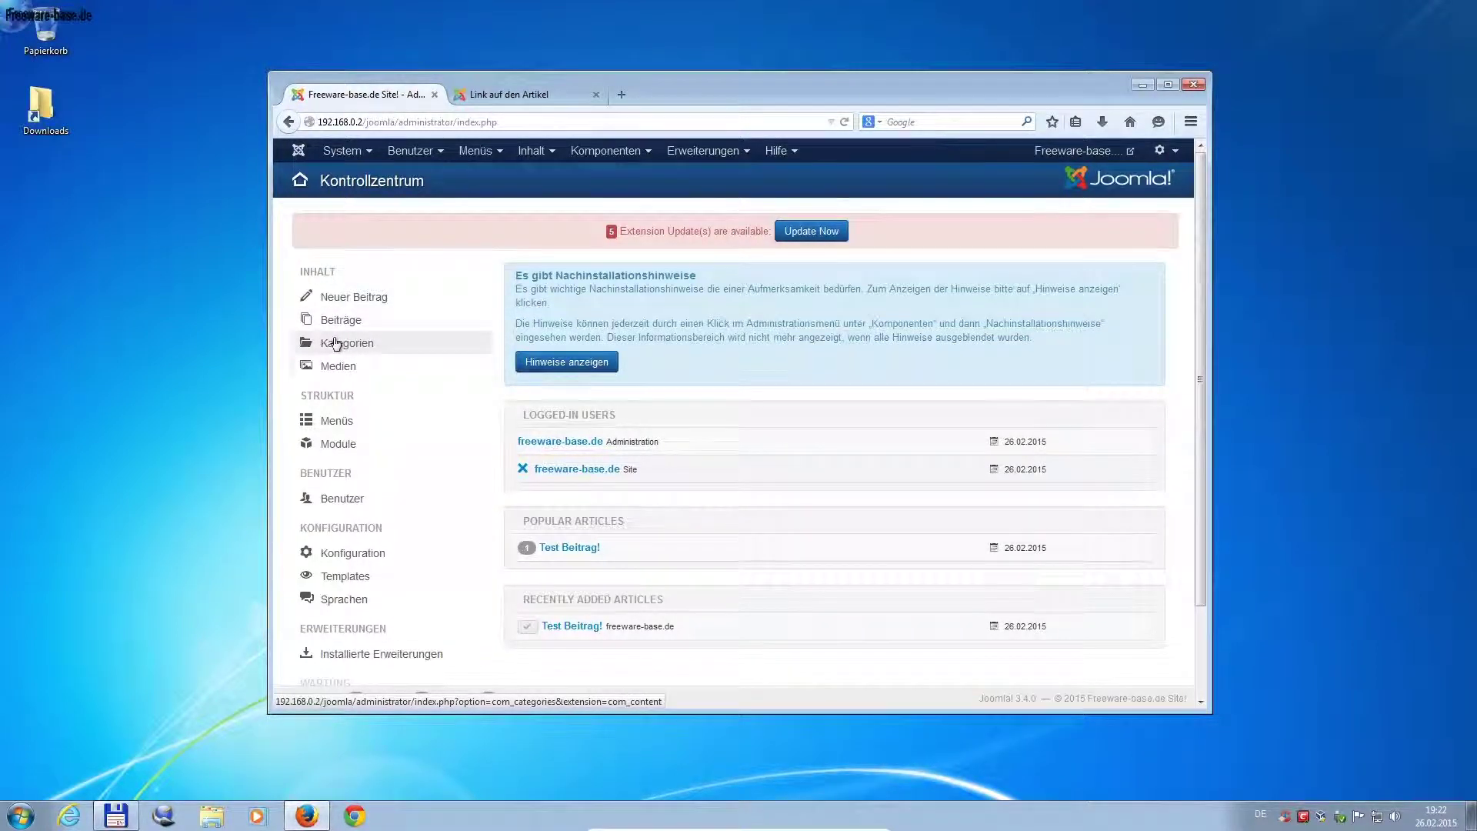
Step: Open Sprachen under Konfiguration to list the installed site languages
{"action": "scroll", "coordinate": [337, 343], "scroll_direction": "down", "scroll_amount": 3}
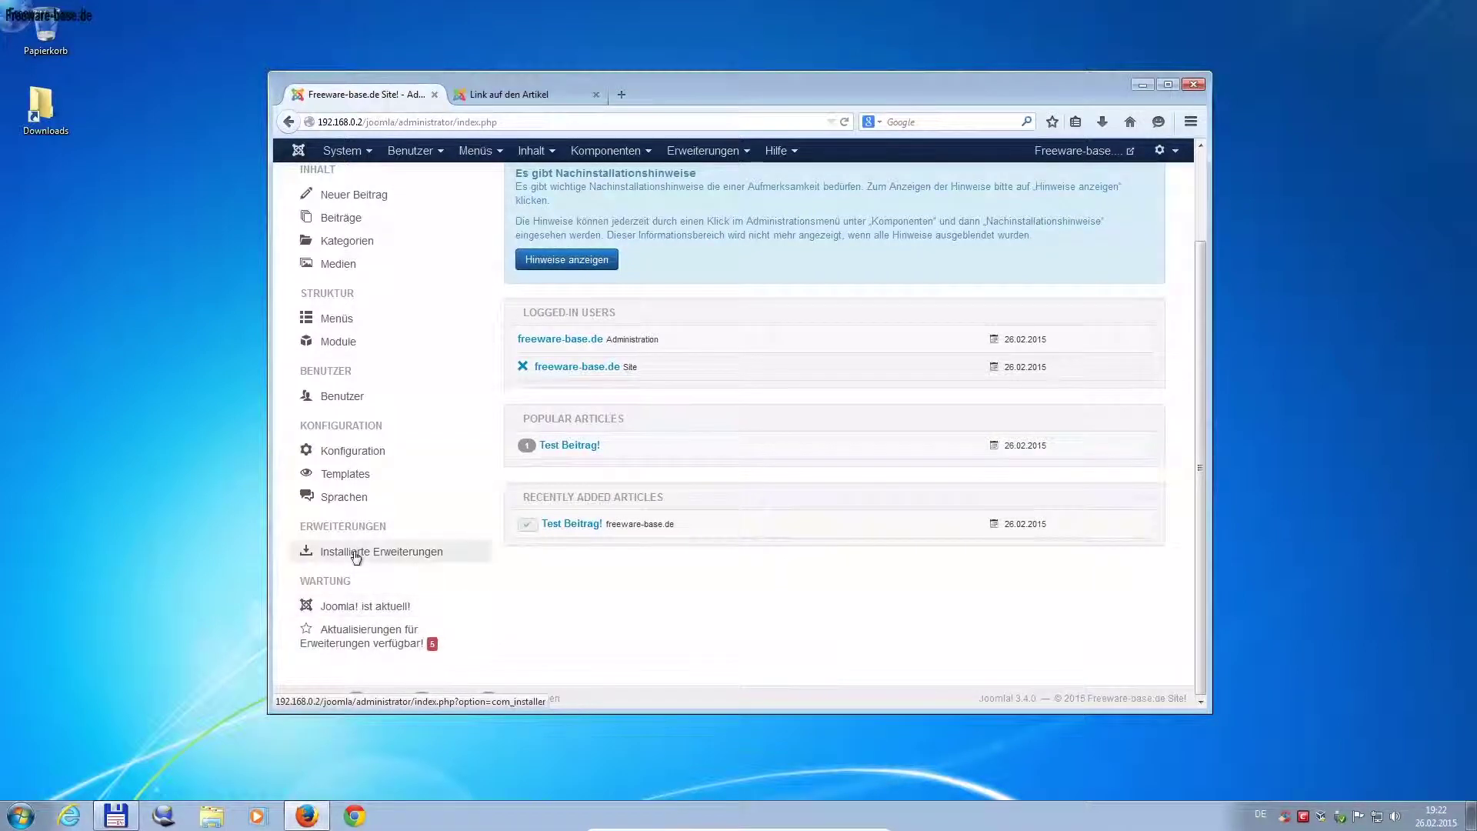
{"action": "scroll", "coordinate": [350, 570], "scroll_direction": "up", "scroll_amount": 2}
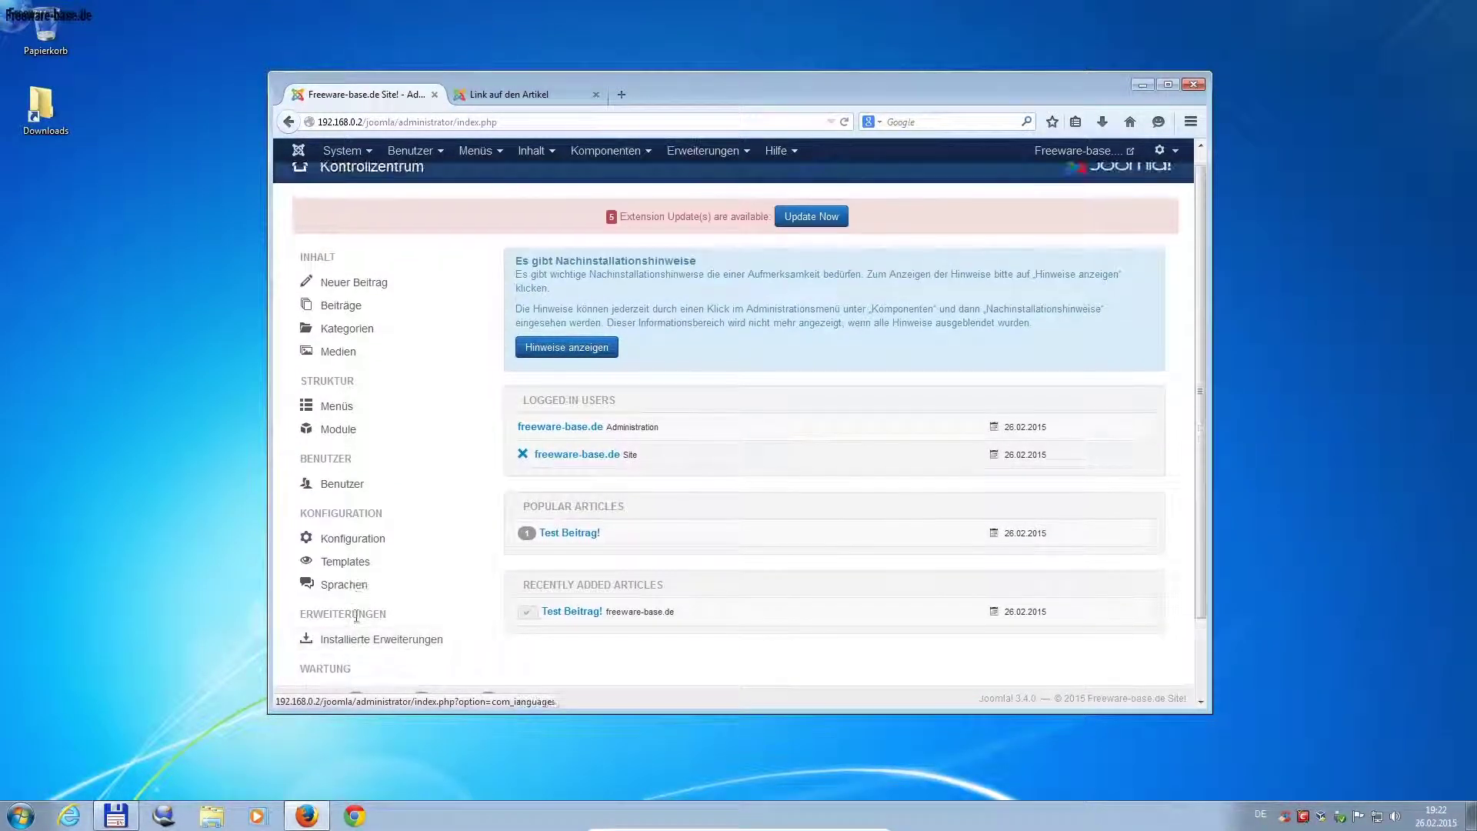
{"action": "left_click", "coordinate": [344, 592]}
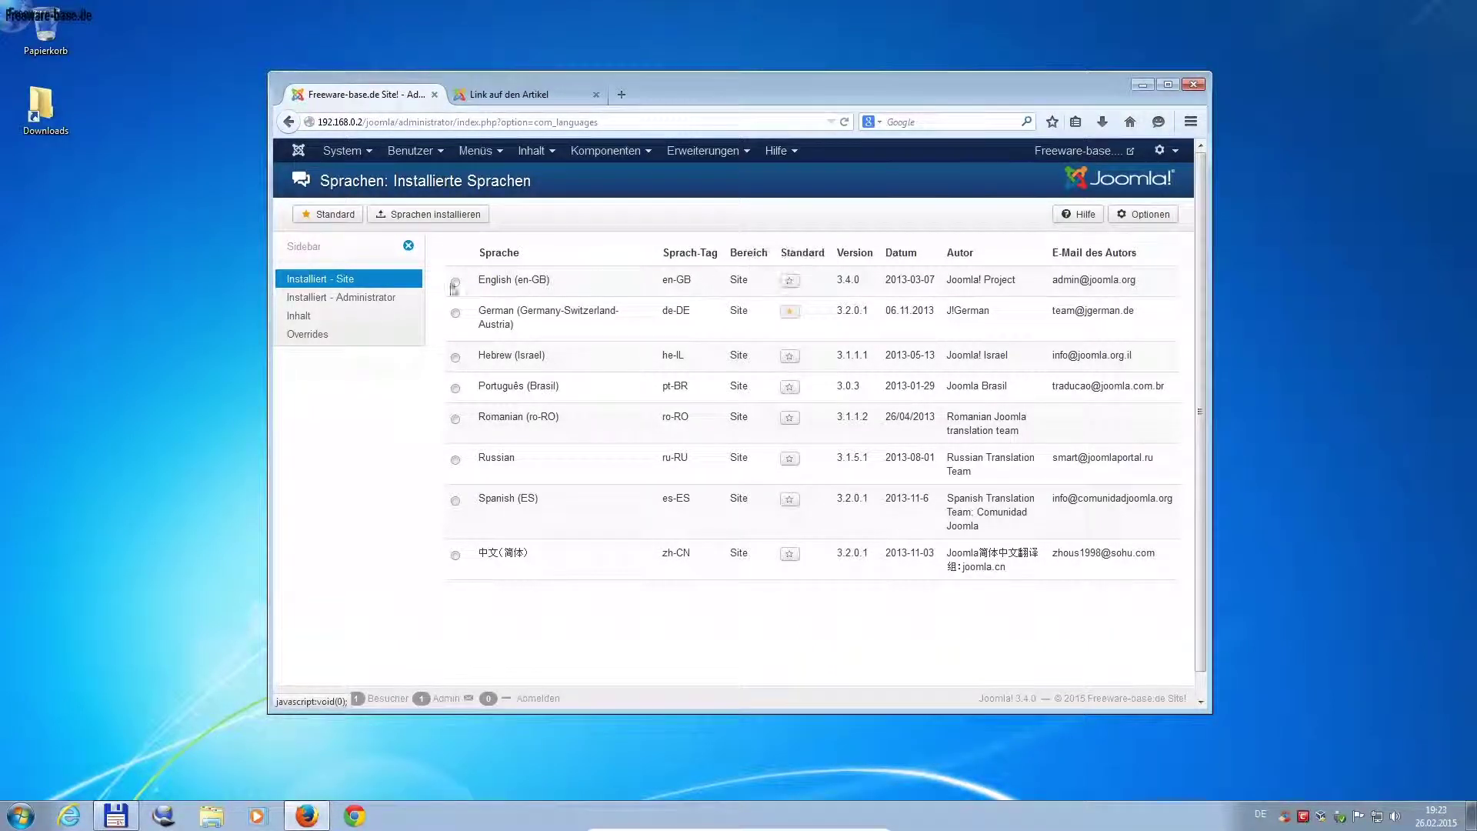
Step: Browse the installed administrator languages, content languages and the language Overrides page
{"action": "left_click", "coordinate": [317, 298]}
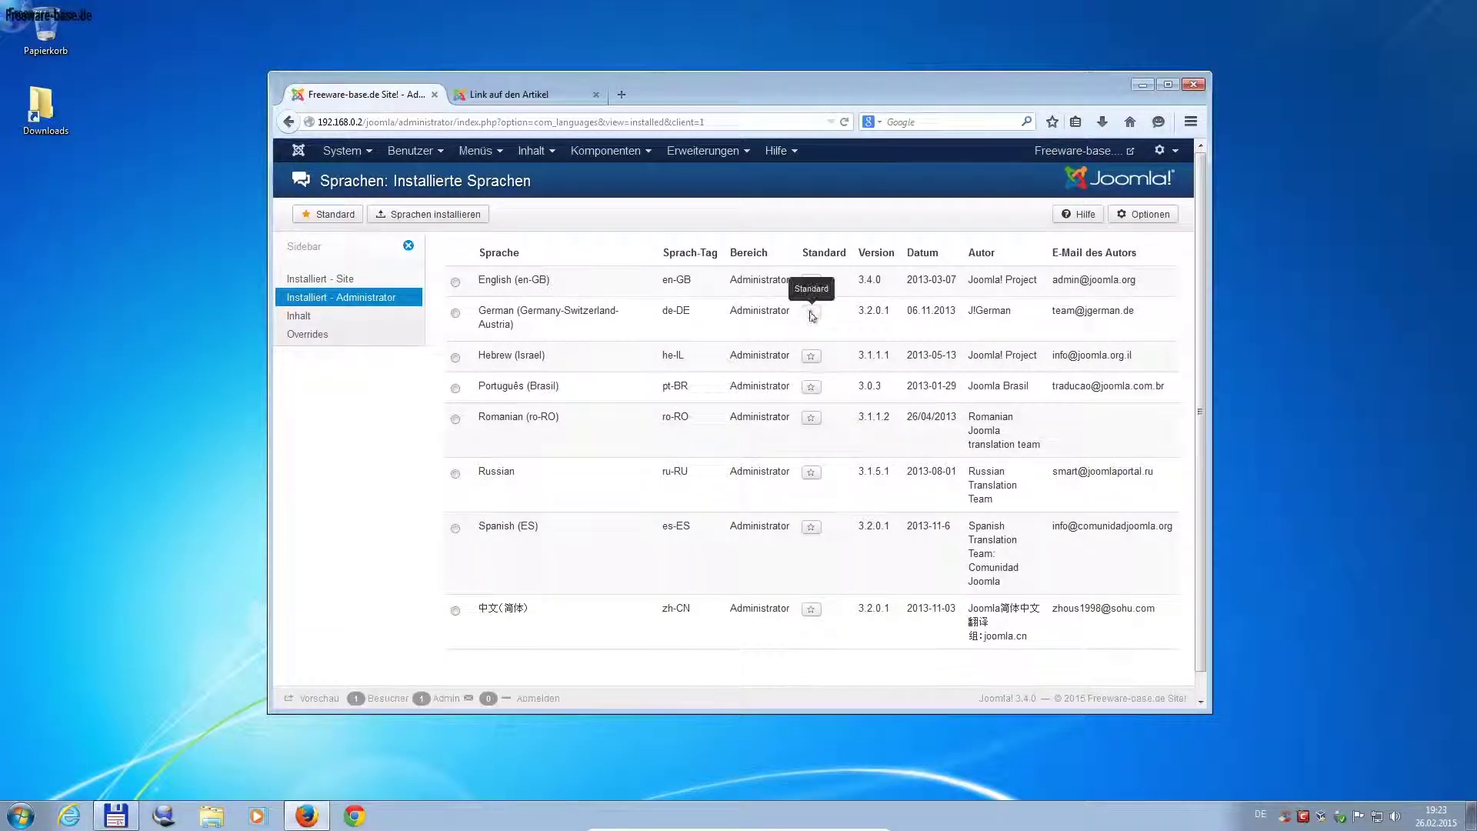
{"action": "left_click", "coordinate": [306, 317]}
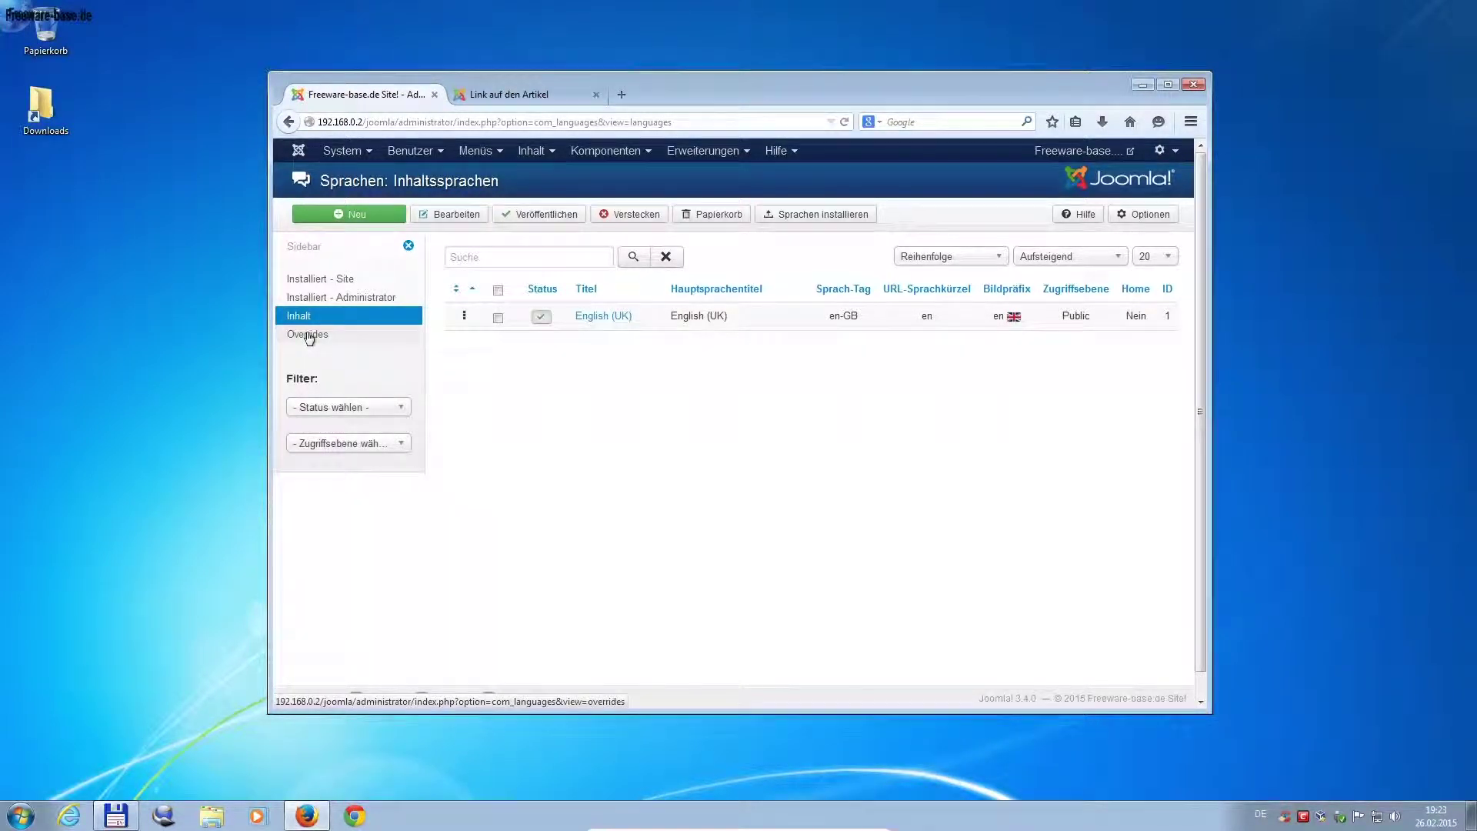
{"action": "left_click", "coordinate": [309, 337]}
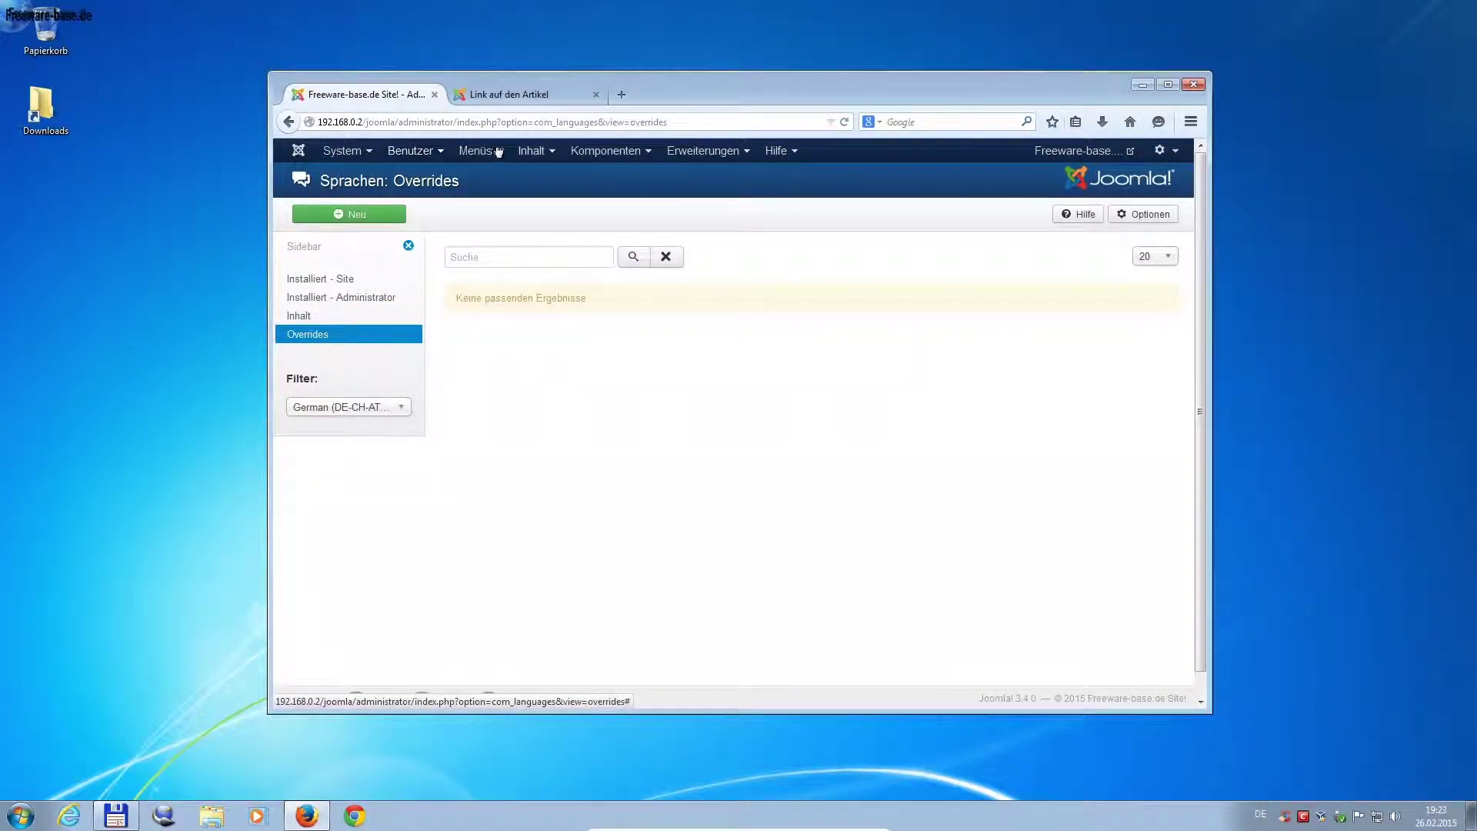
{"action": "left_click", "coordinate": [543, 152]}
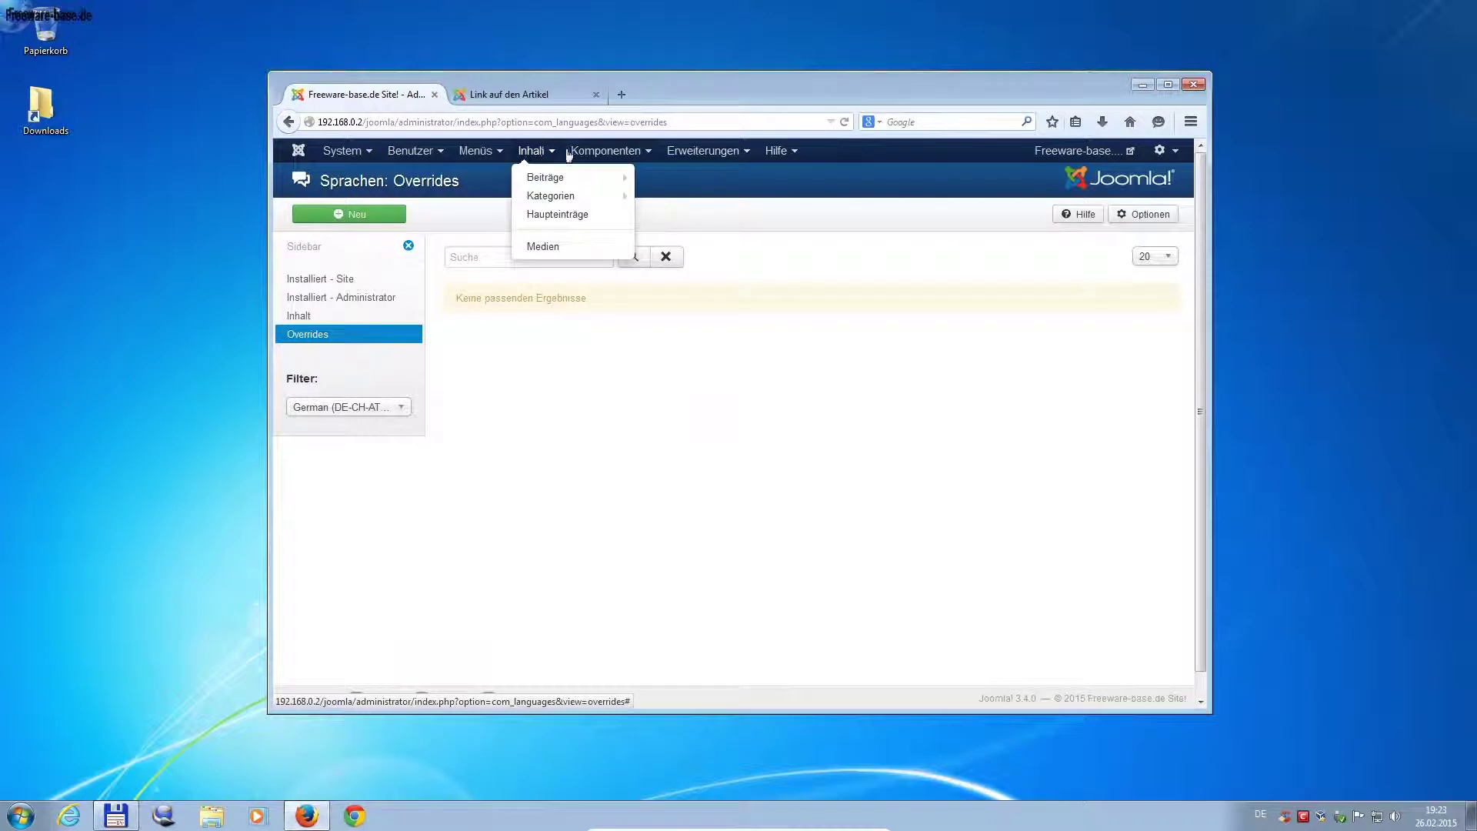
Step: Open the Medien manager and browse the parks and animals image folders
{"action": "left_click", "coordinate": [543, 247]}
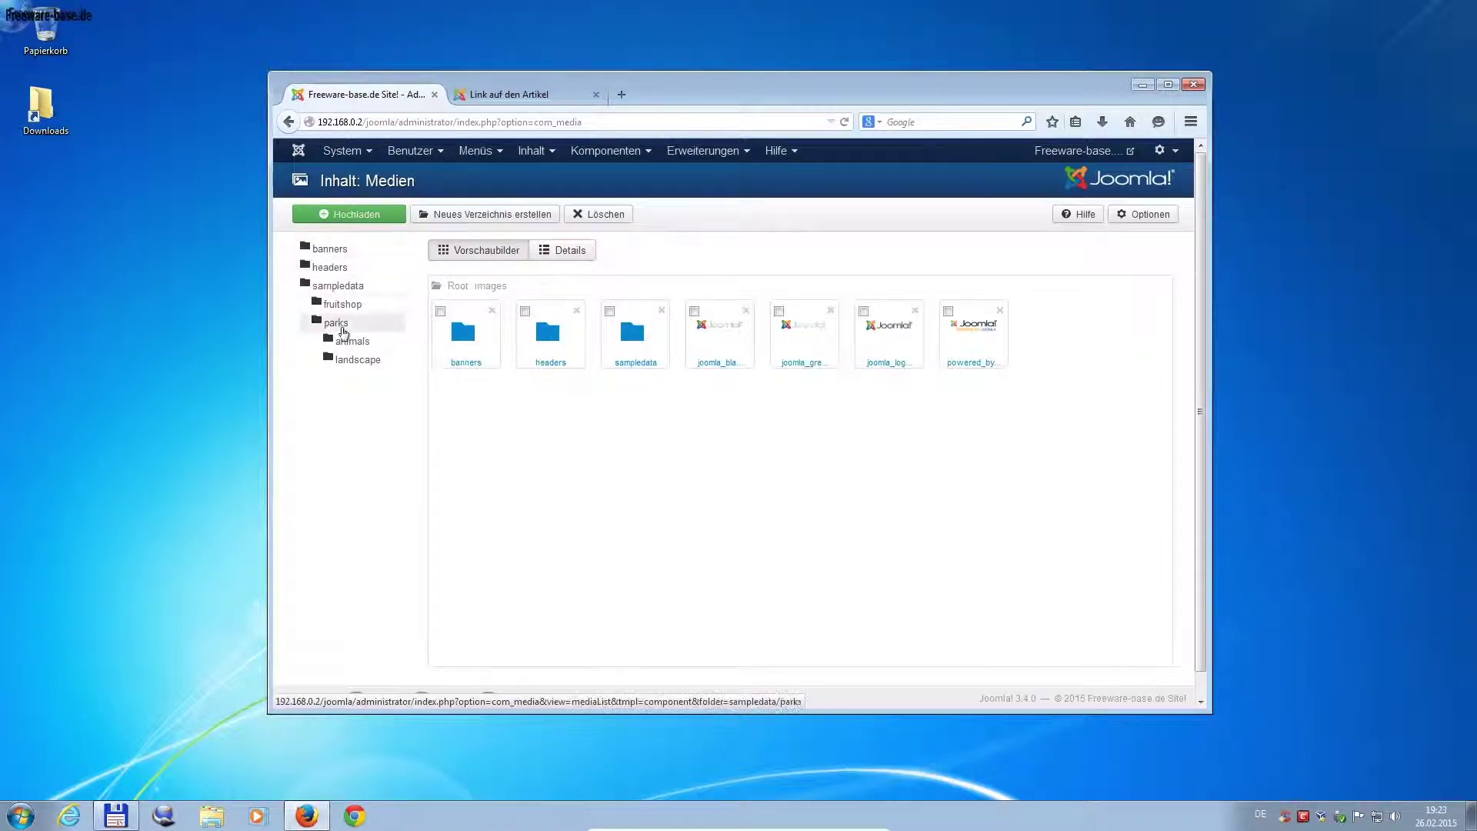
{"action": "left_click", "coordinate": [347, 363]}
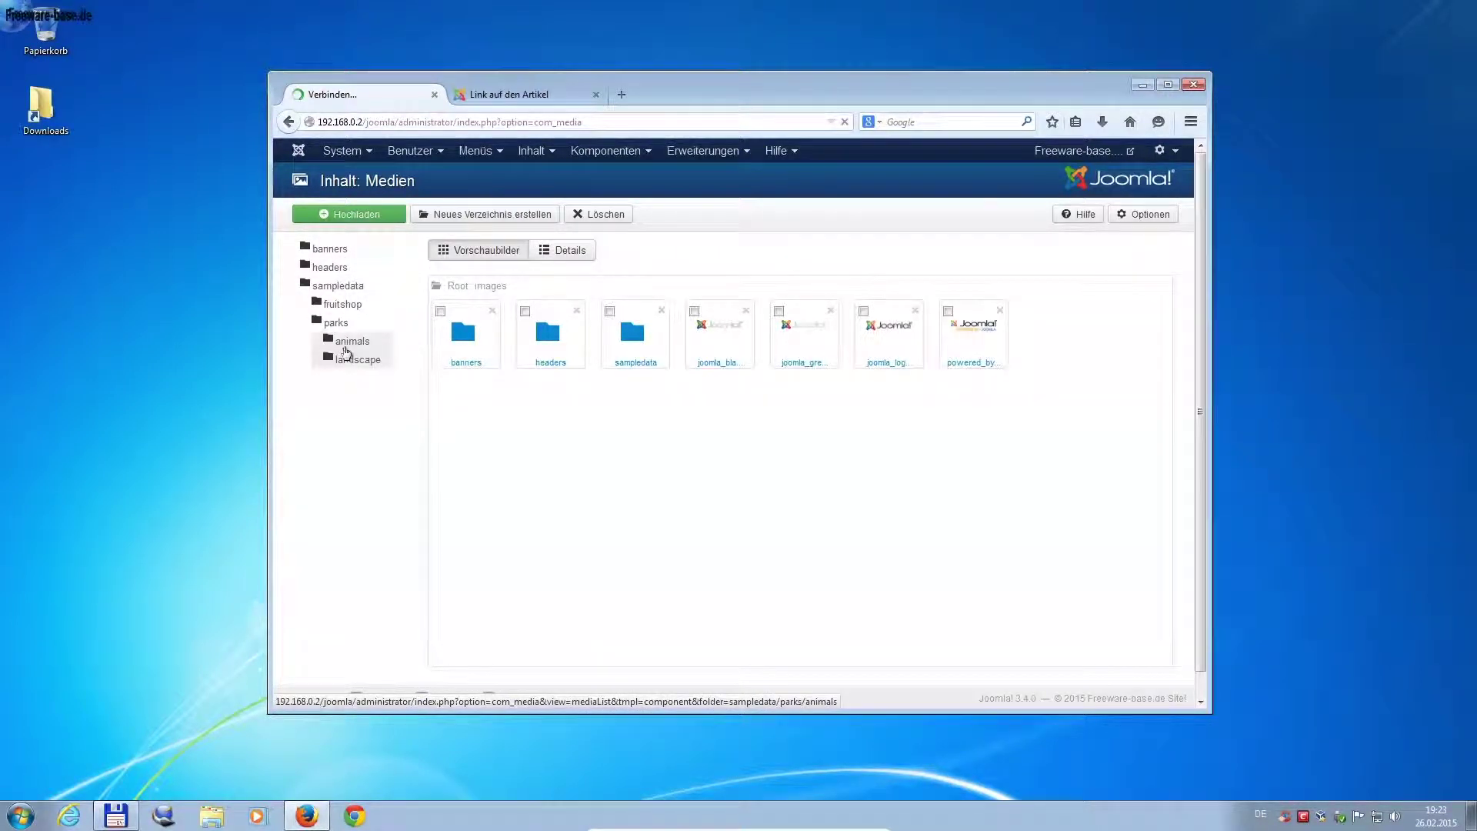
{"action": "left_click", "coordinate": [347, 344]}
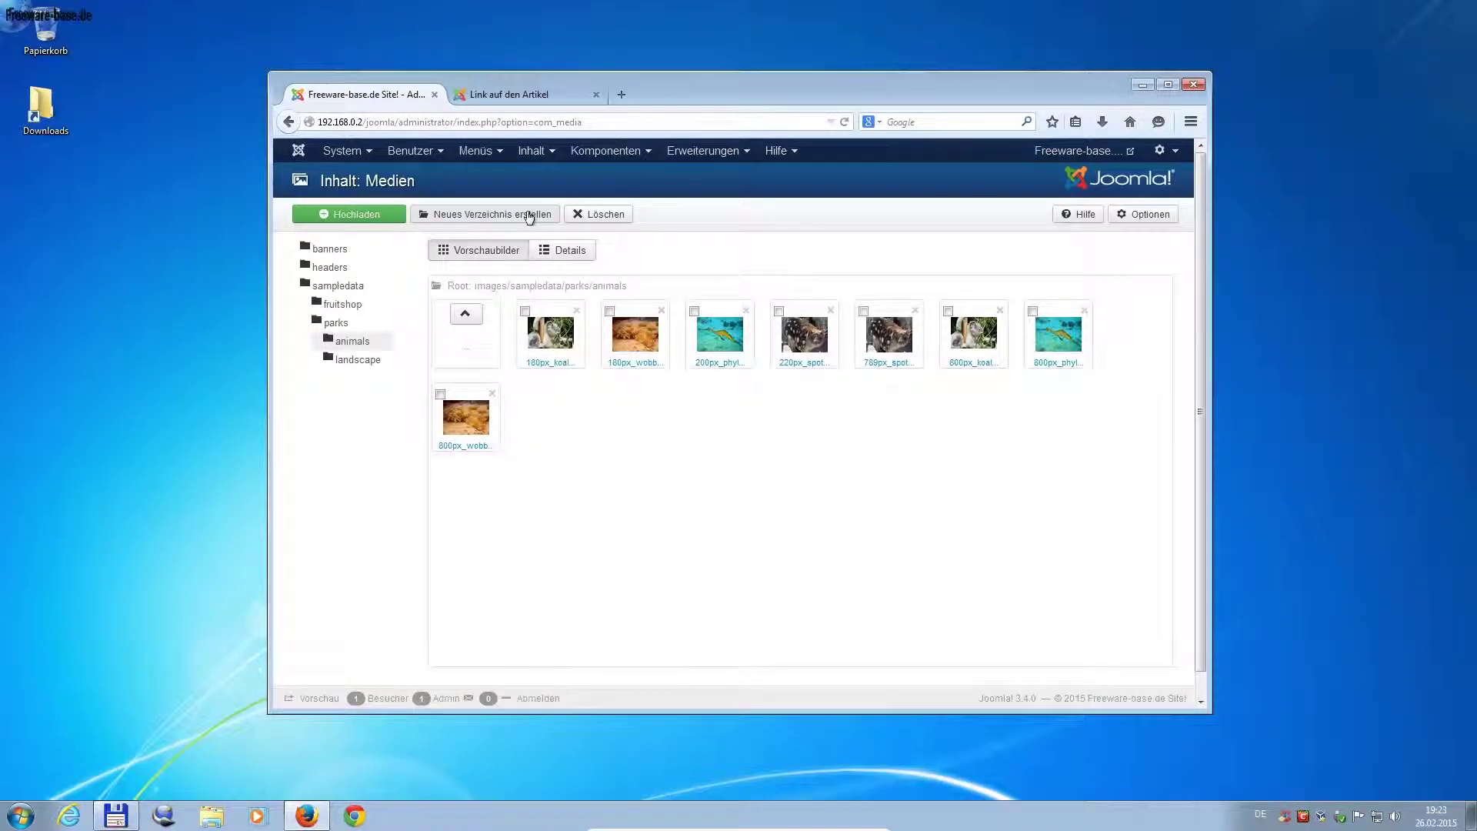
{"action": "left_click", "coordinate": [336, 323]}
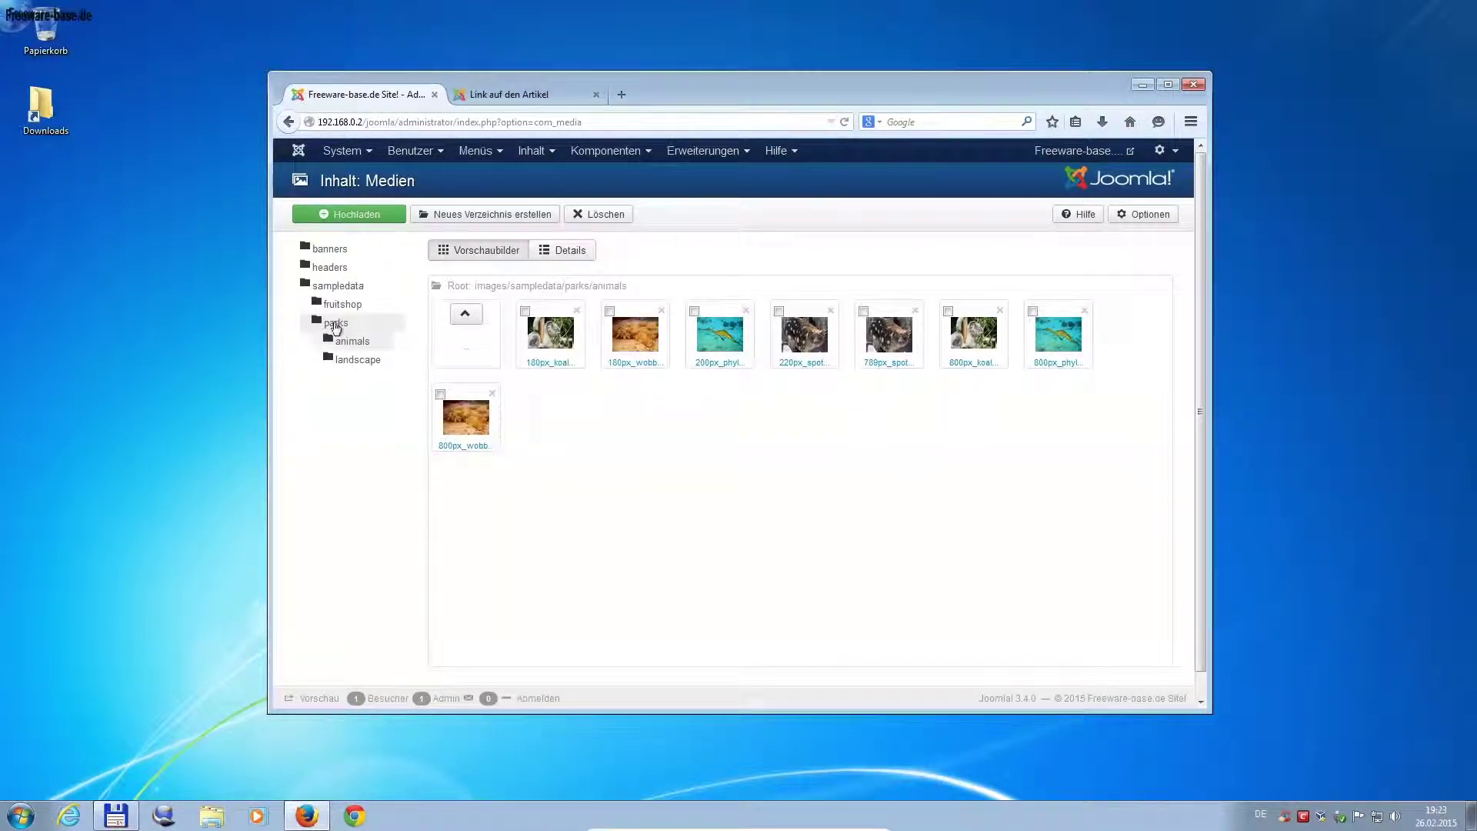
Step: Create a new folder named 'test' under sampledata and open it
{"action": "left_click", "coordinate": [450, 216]}
{"action": "left_click", "coordinate": [642, 286]}
{"action": "type", "text": "test"}
{"action": "left_click", "coordinate": [846, 287]}
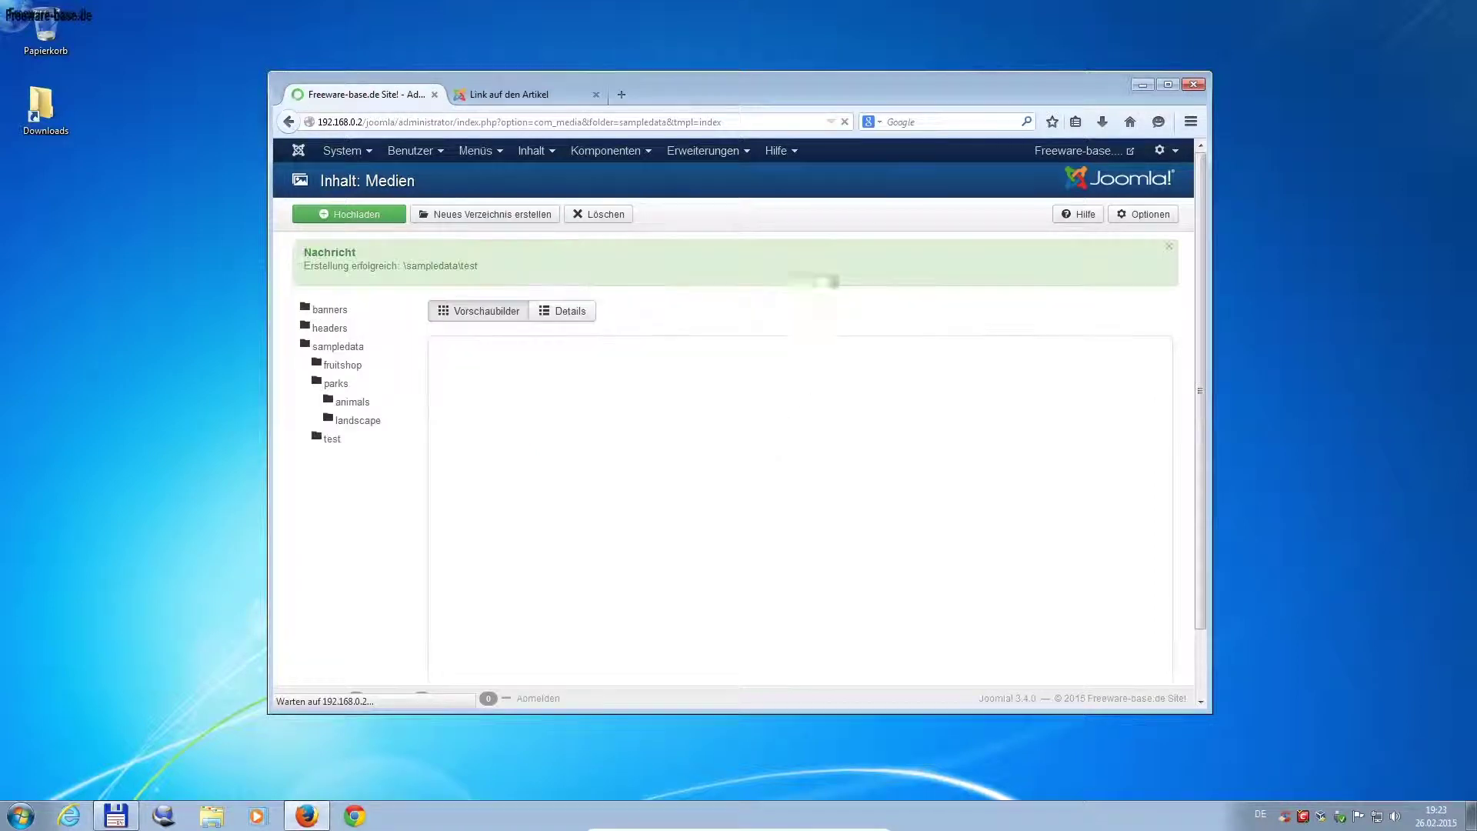
{"action": "left_click", "coordinate": [717, 394]}
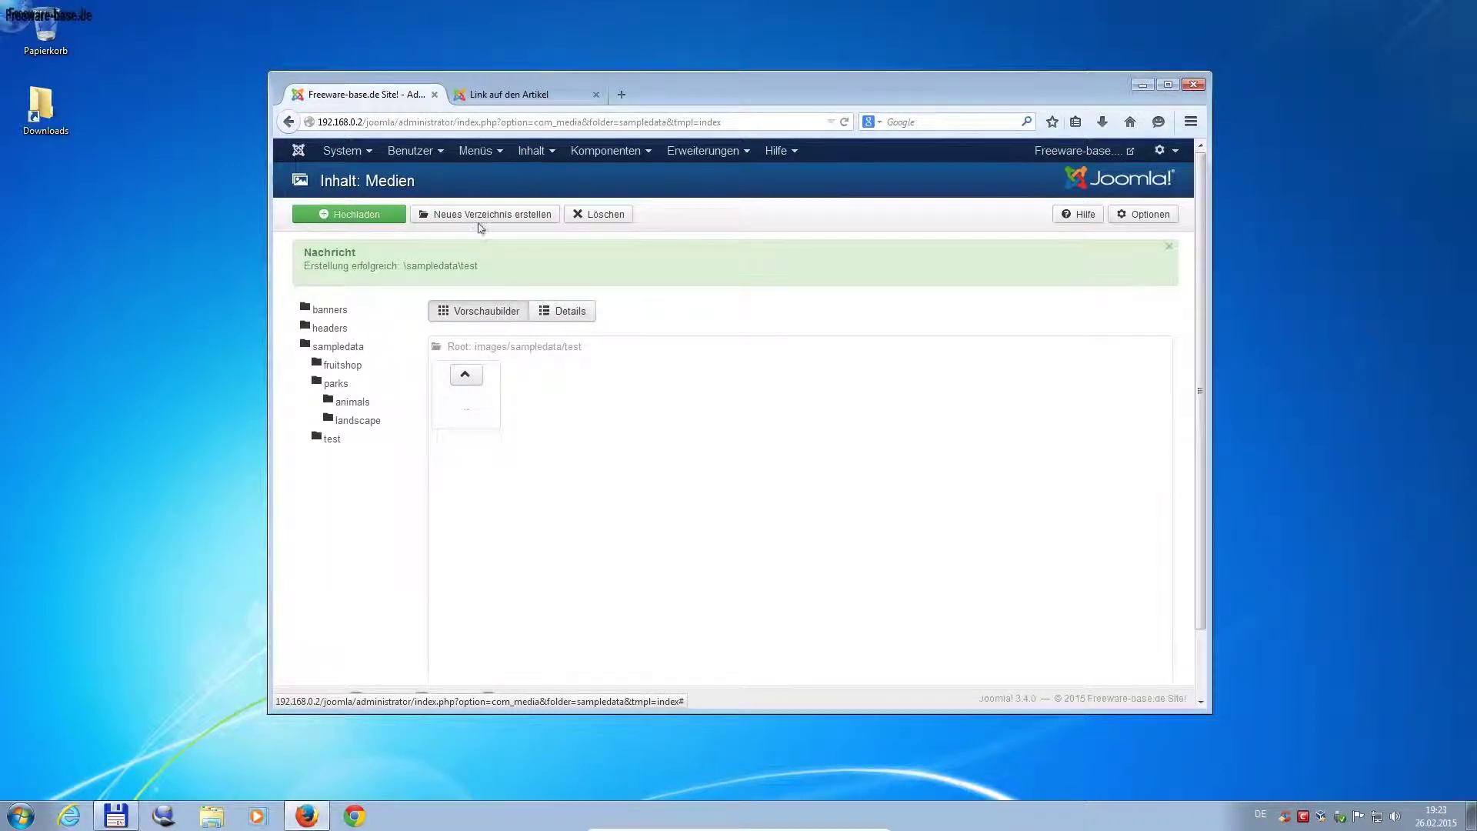
Step: Upload the first row of seven photos from Bilder > Beispielbilder into the test folder
{"action": "left_click", "coordinate": [350, 216]}
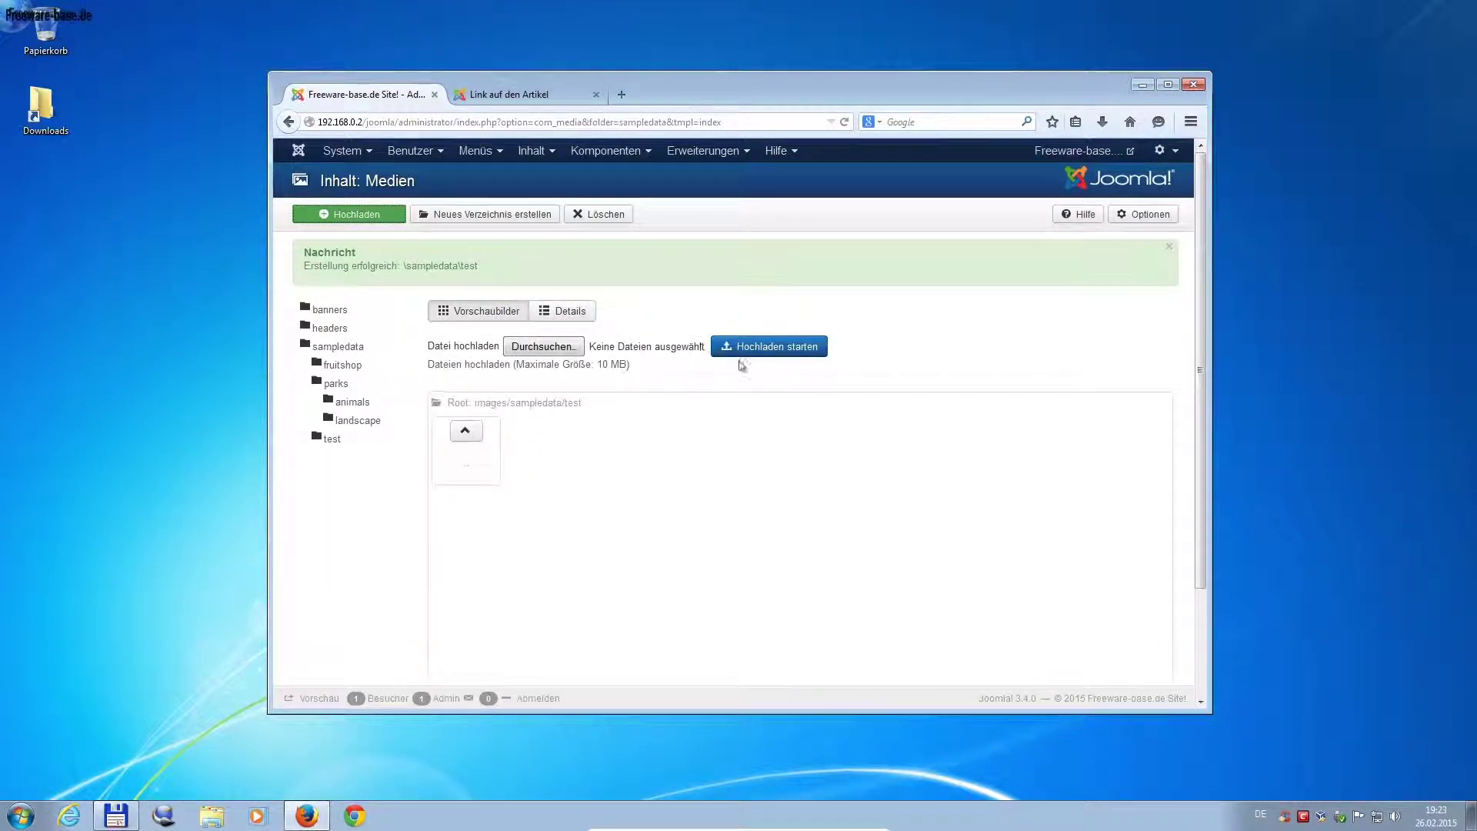
{"action": "left_click", "coordinate": [543, 346]}
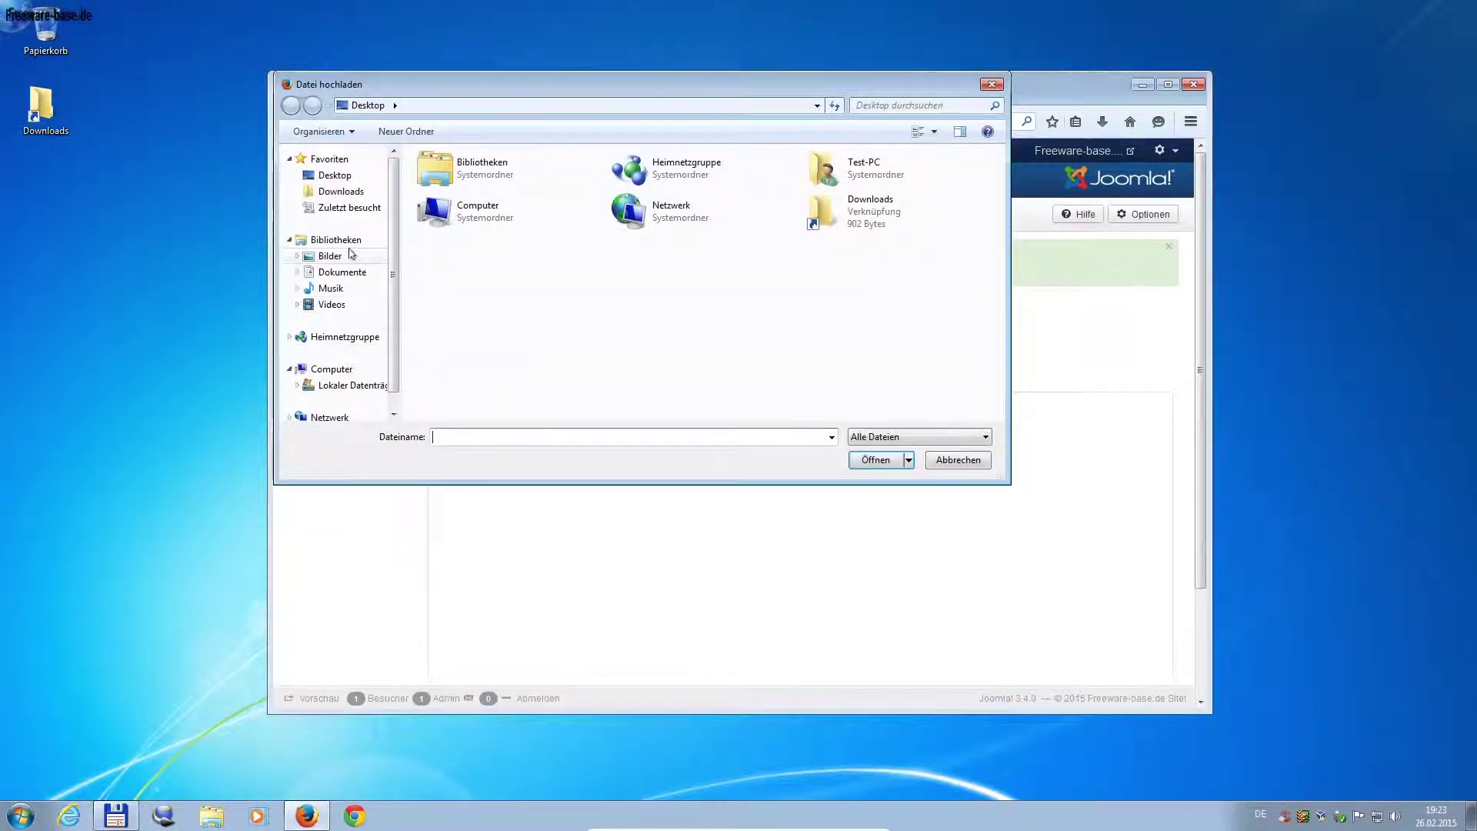
{"action": "left_click", "coordinate": [331, 257]}
{"action": "double_click", "coordinate": [452, 231]}
{"action": "left_click", "coordinate": [452, 224]}
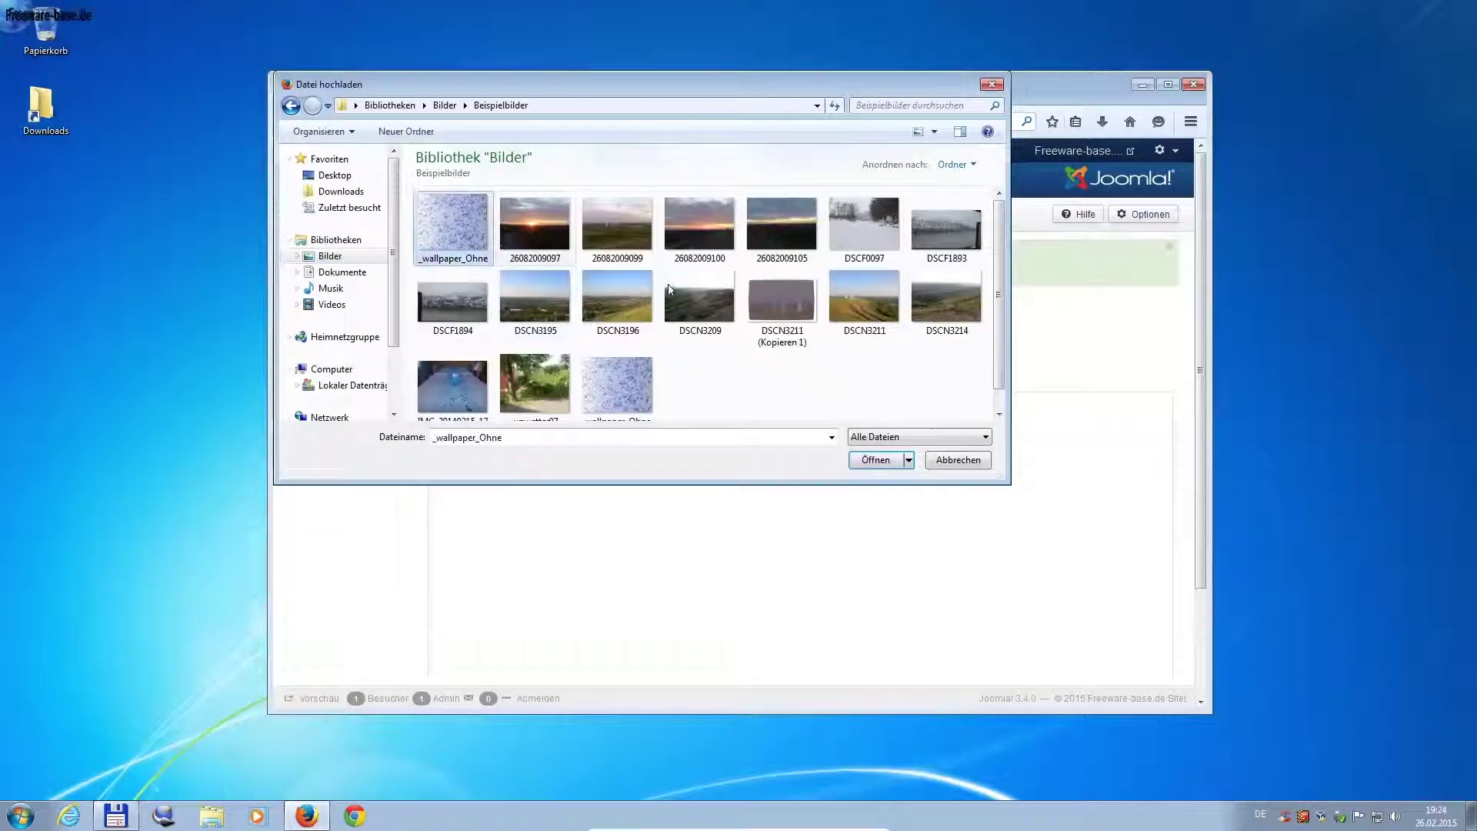
{"action": "left_click", "coordinate": [958, 227], "text": "shift"}
{"action": "left_click", "coordinate": [877, 460]}
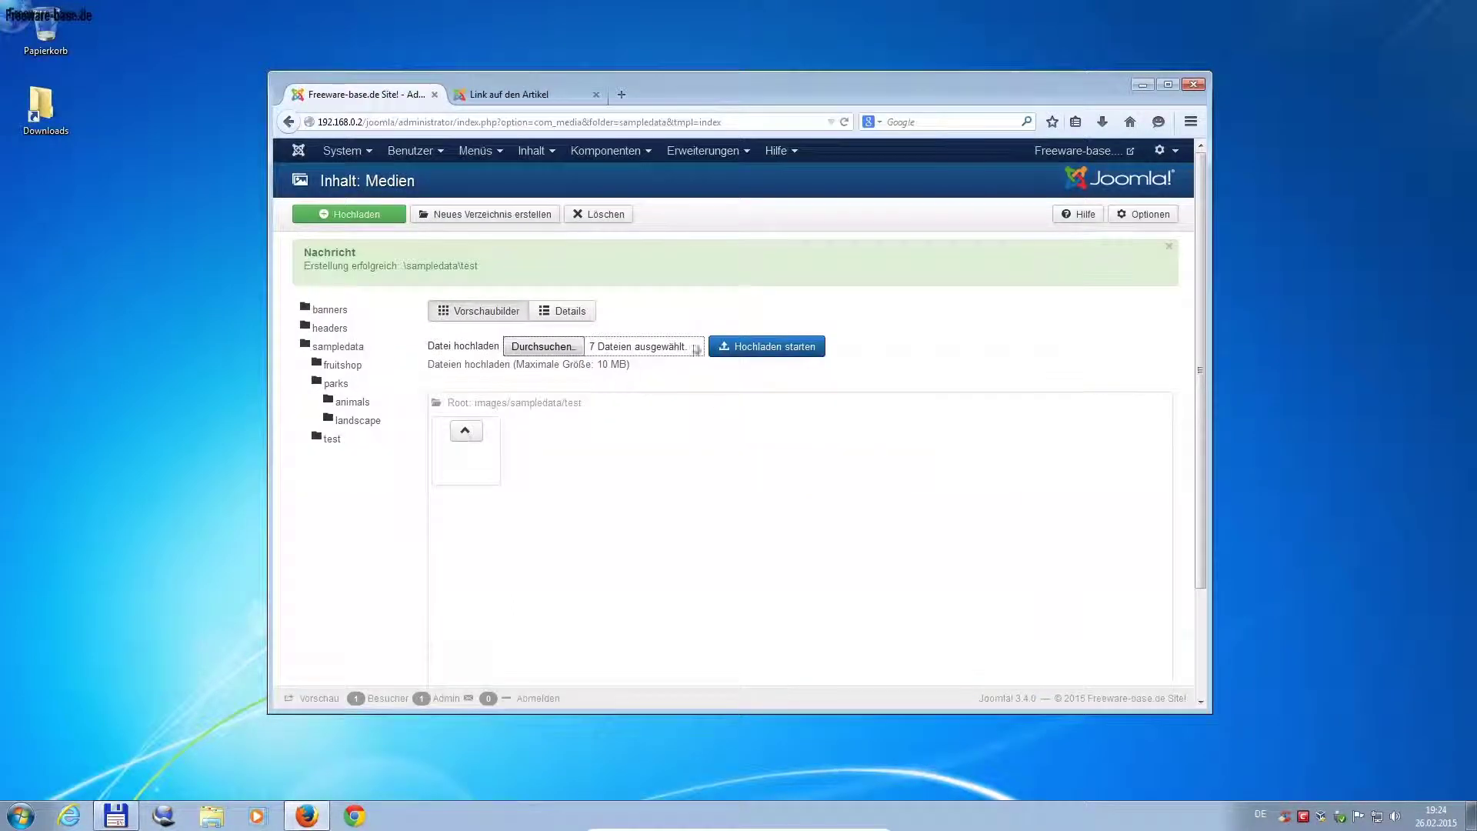
{"action": "left_click", "coordinate": [776, 348]}
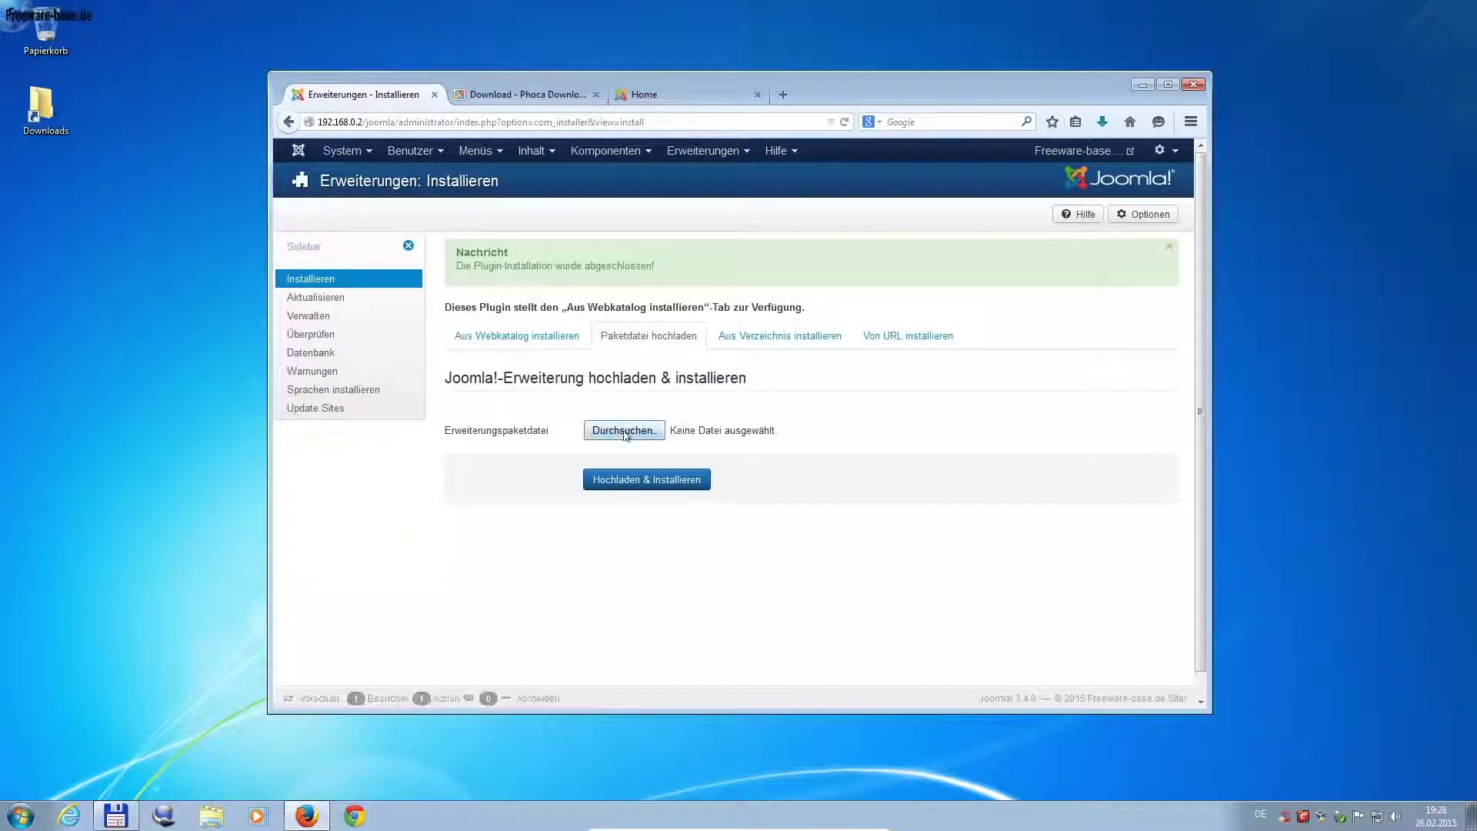
Step: Install Phoca Gallery from the com_phocagallery_v4.1.2 package in Downloads
{"action": "left_click", "coordinate": [625, 432]}
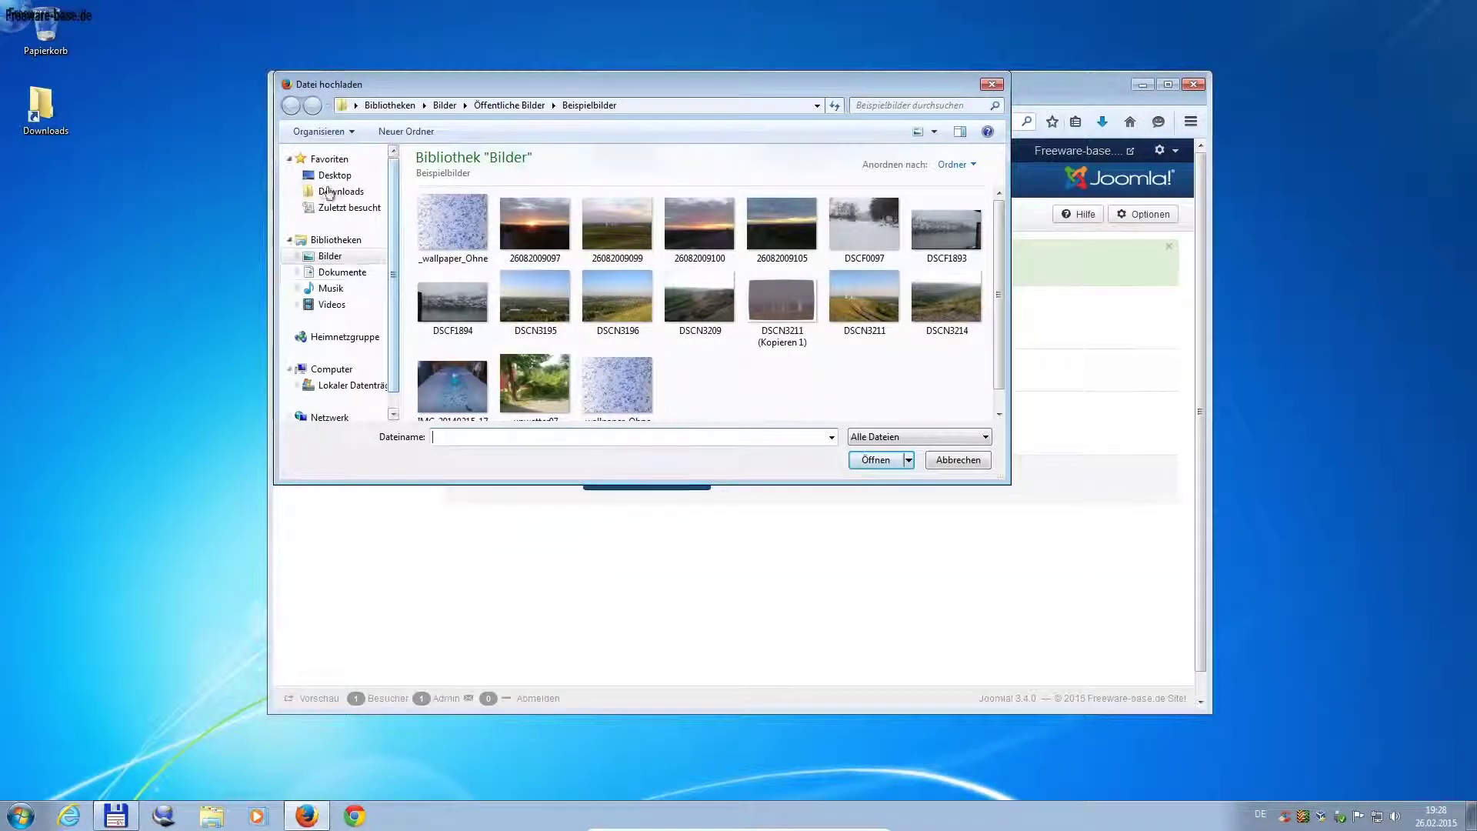
{"action": "left_click", "coordinate": [339, 192]}
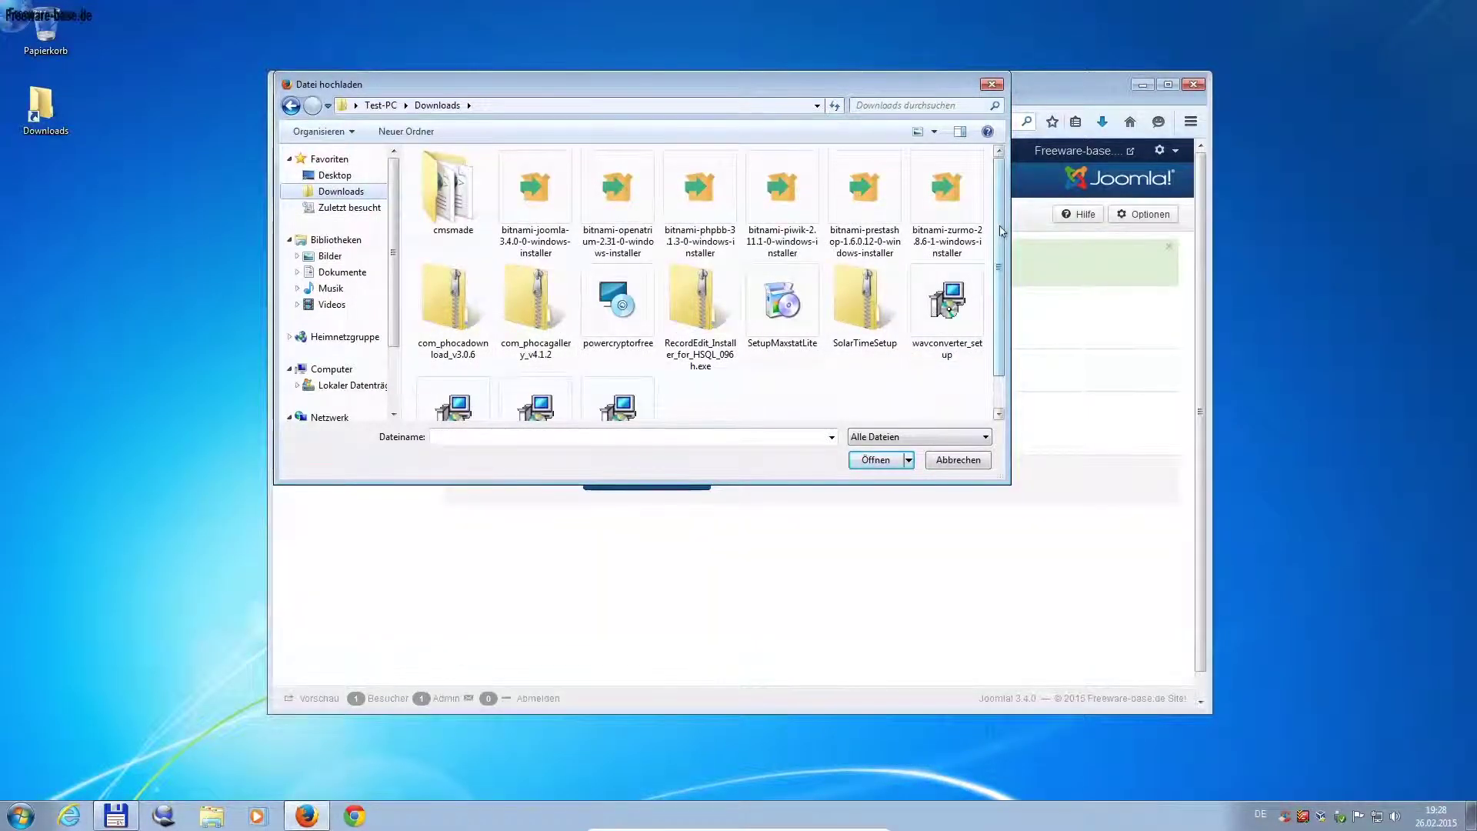
{"action": "scroll", "coordinate": [1003, 231], "scroll_direction": "down", "scroll_amount": 1}
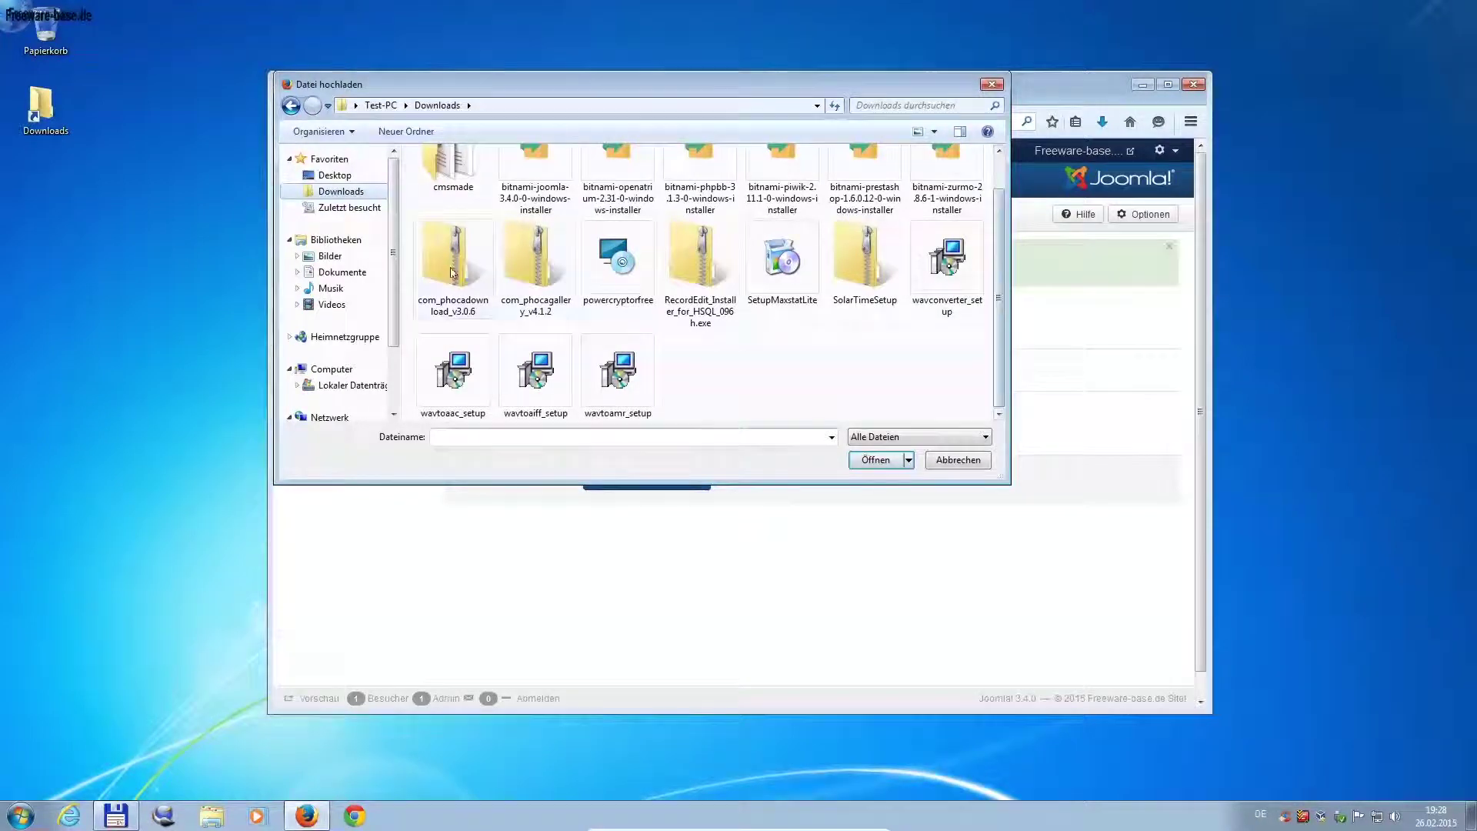
{"action": "double_click", "coordinate": [535, 261]}
{"action": "left_click", "coordinate": [646, 482]}
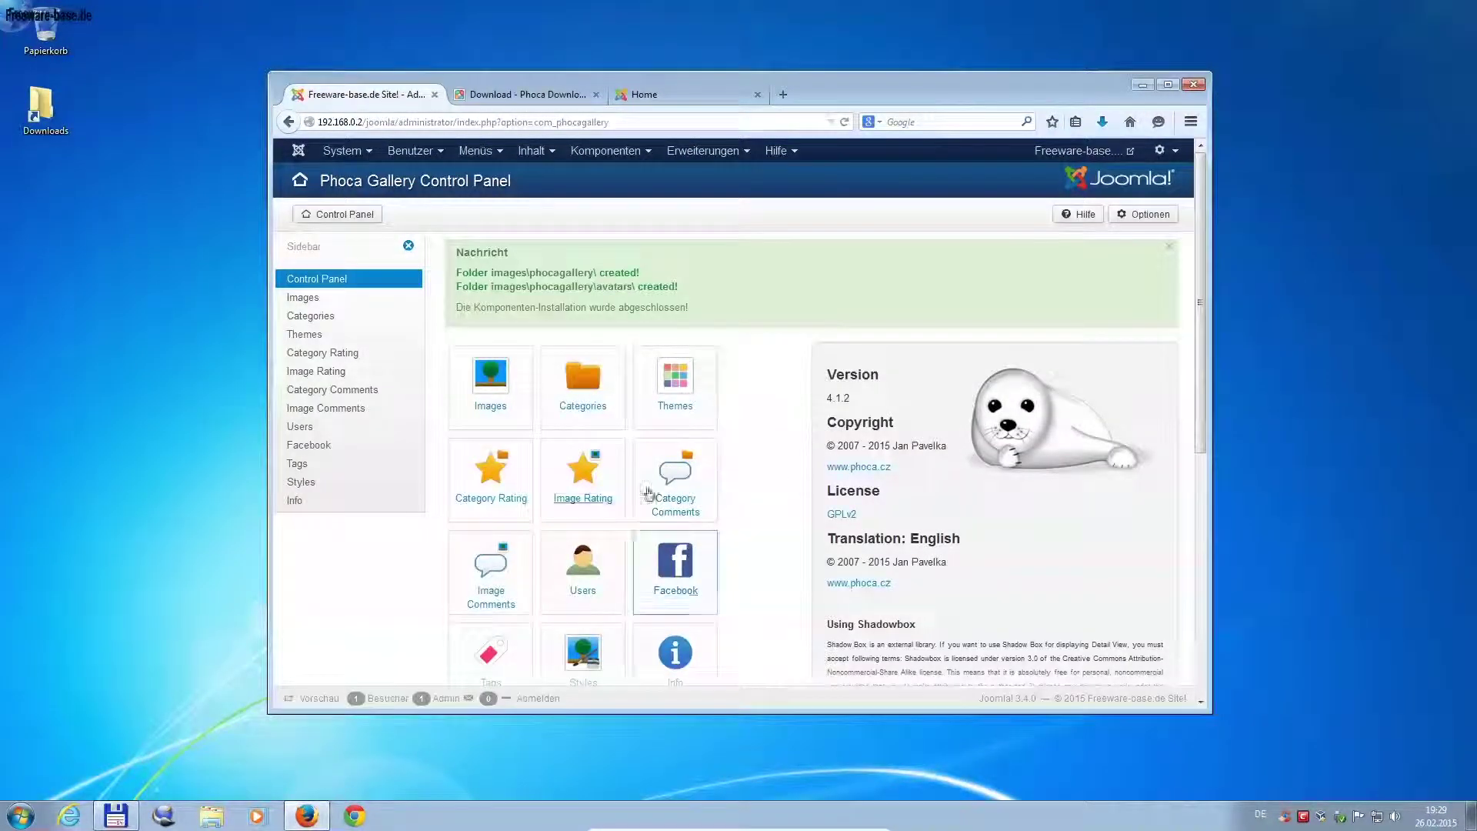
Step: Scroll through the Phoca Gallery control panel and reload it to clear the installation notice
{"action": "scroll", "coordinate": [791, 523], "scroll_direction": "down", "scroll_amount": 3}
{"action": "scroll", "coordinate": [790, 525], "scroll_direction": "down", "scroll_amount": 2}
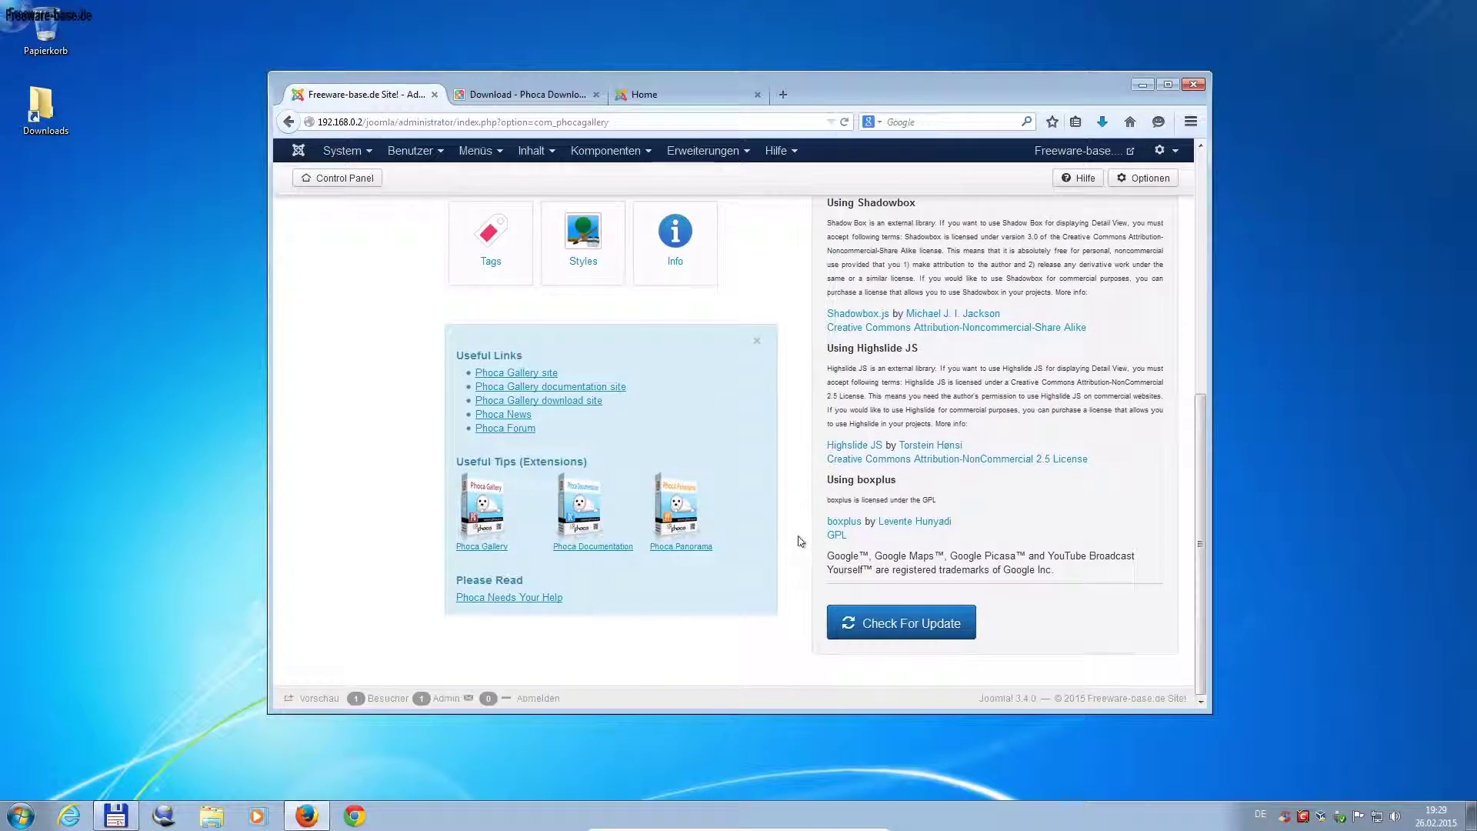
{"action": "scroll", "coordinate": [798, 540], "scroll_direction": "up", "scroll_amount": 5}
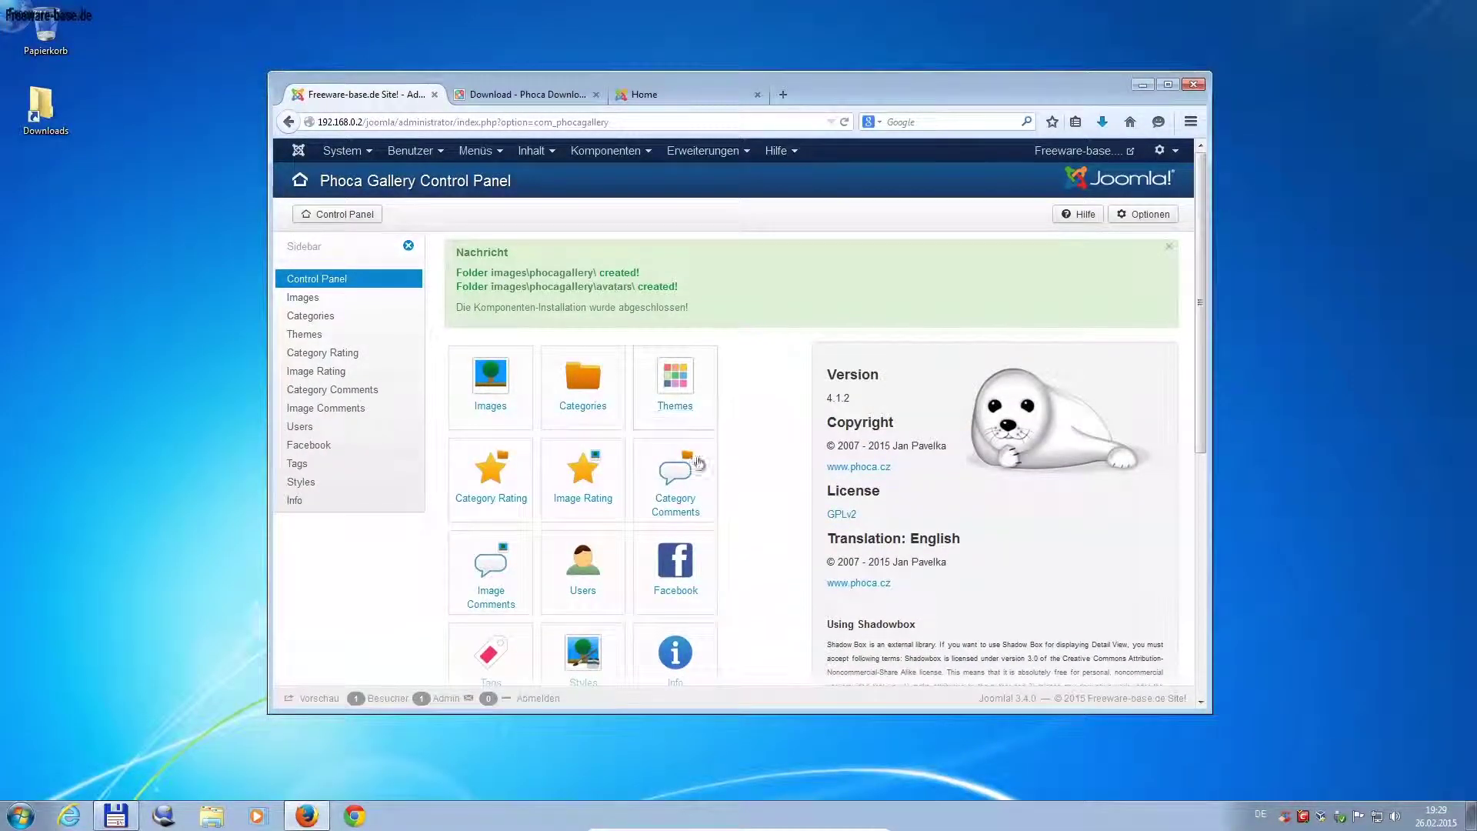
{"action": "scroll", "coordinate": [719, 522], "scroll_direction": "down", "scroll_amount": 2}
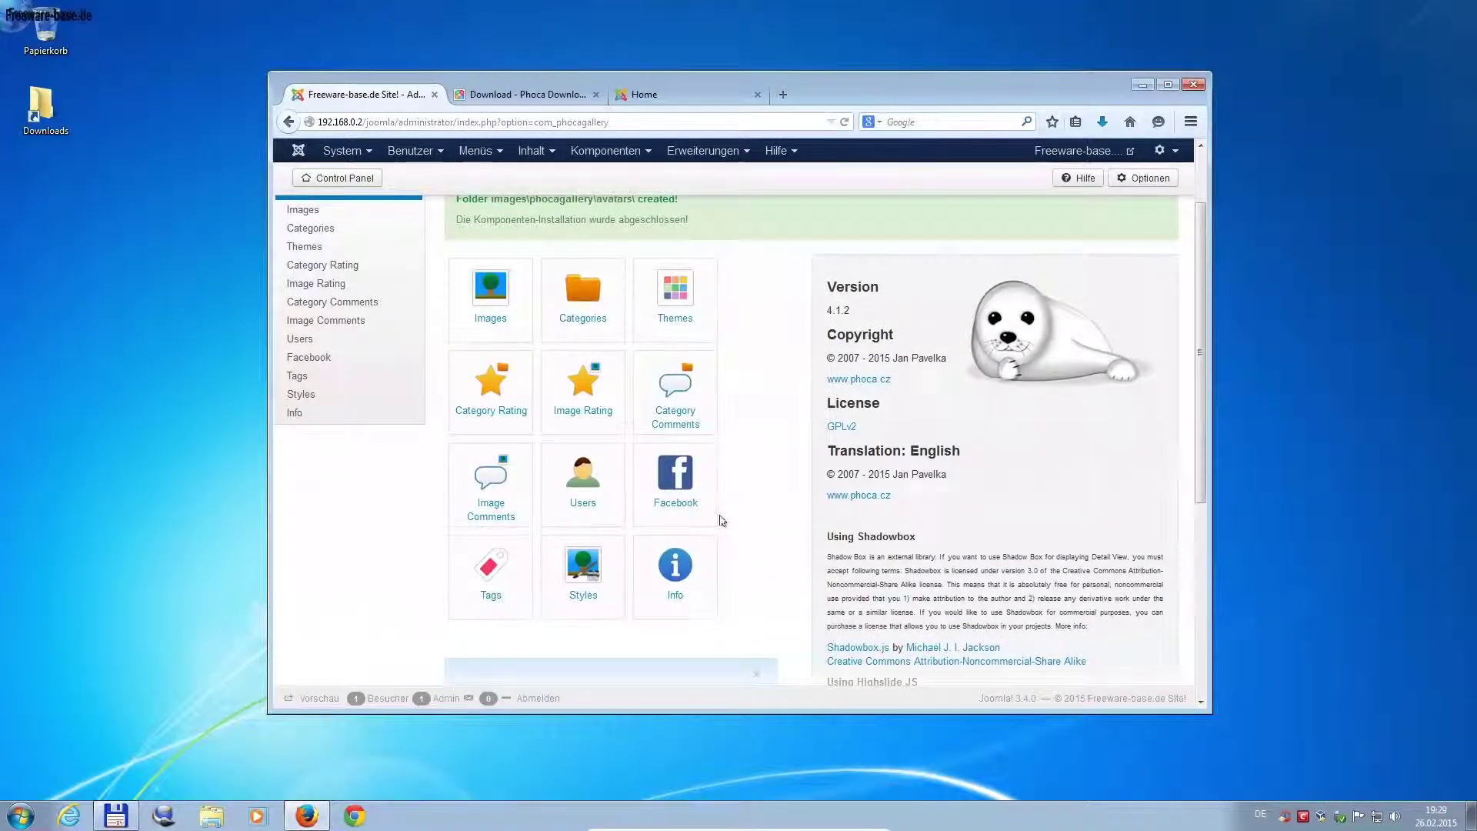
{"action": "scroll", "coordinate": [721, 521], "scroll_direction": "down", "scroll_amount": 2}
{"action": "scroll", "coordinate": [731, 523], "scroll_direction": "down", "scroll_amount": 5}
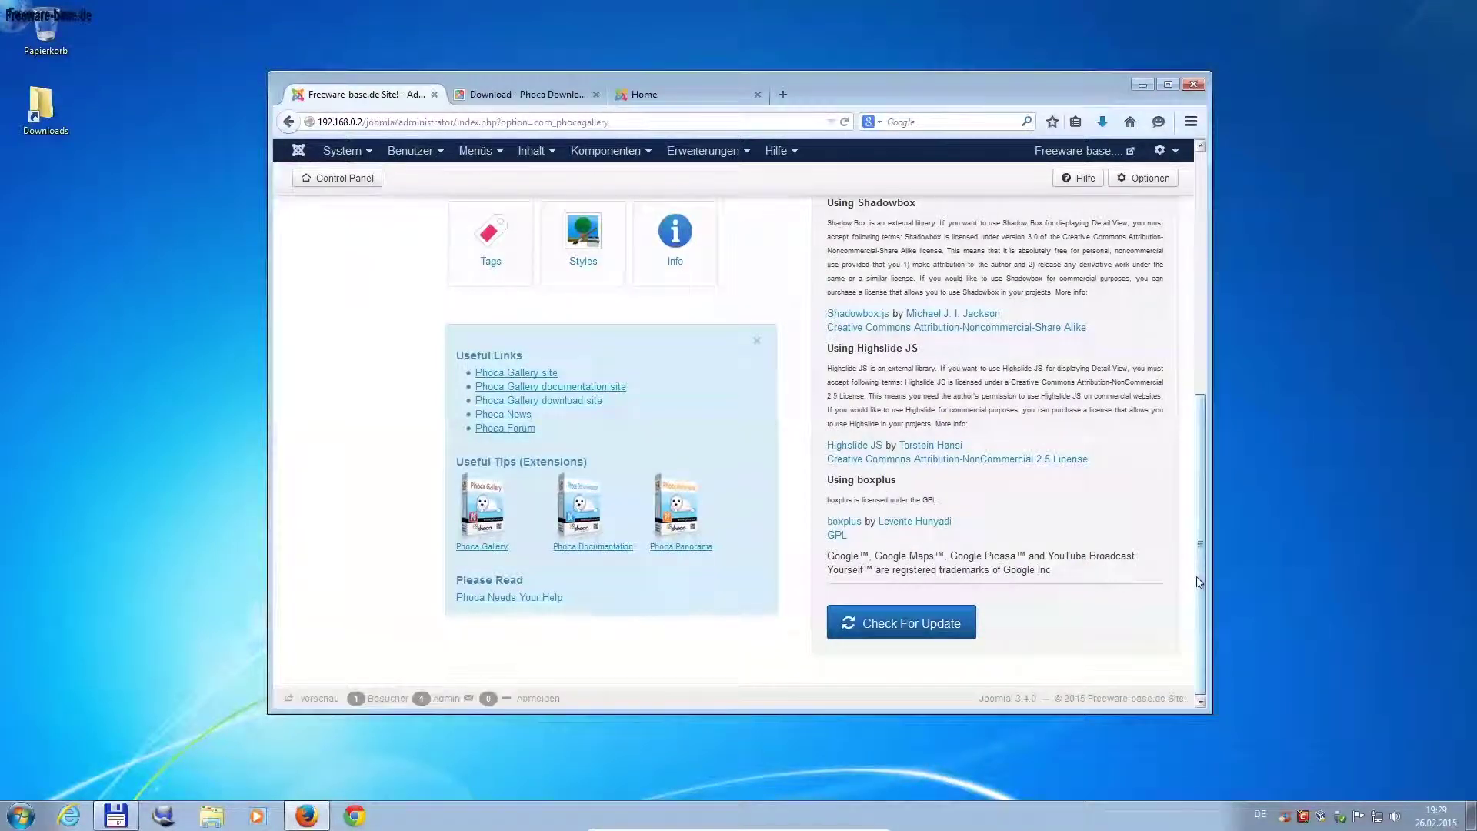
{"action": "left_click_drag", "start_coordinate": [1201, 551], "coordinate": [1212, 314]}
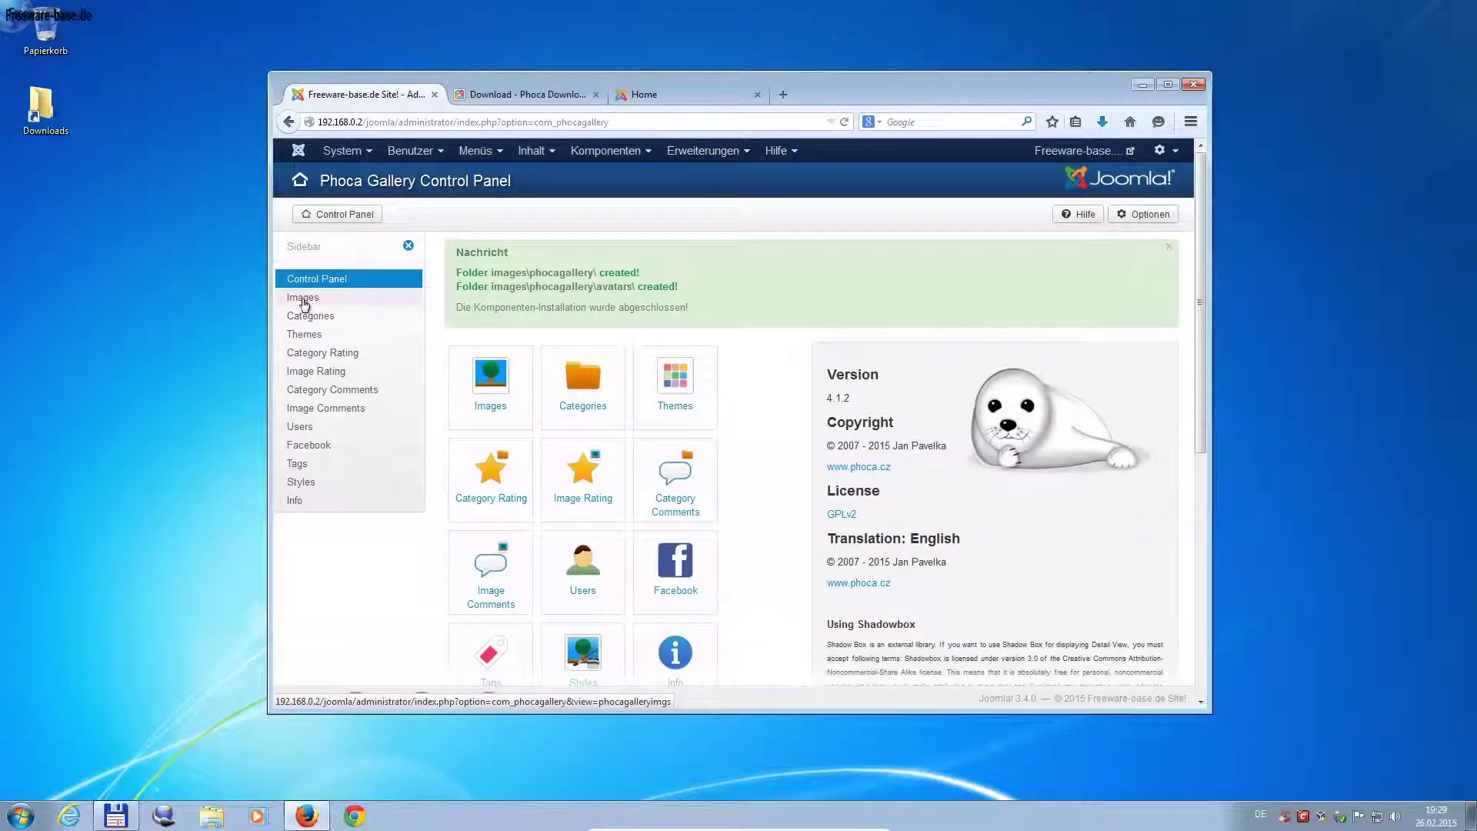
{"action": "left_click", "coordinate": [352, 219]}
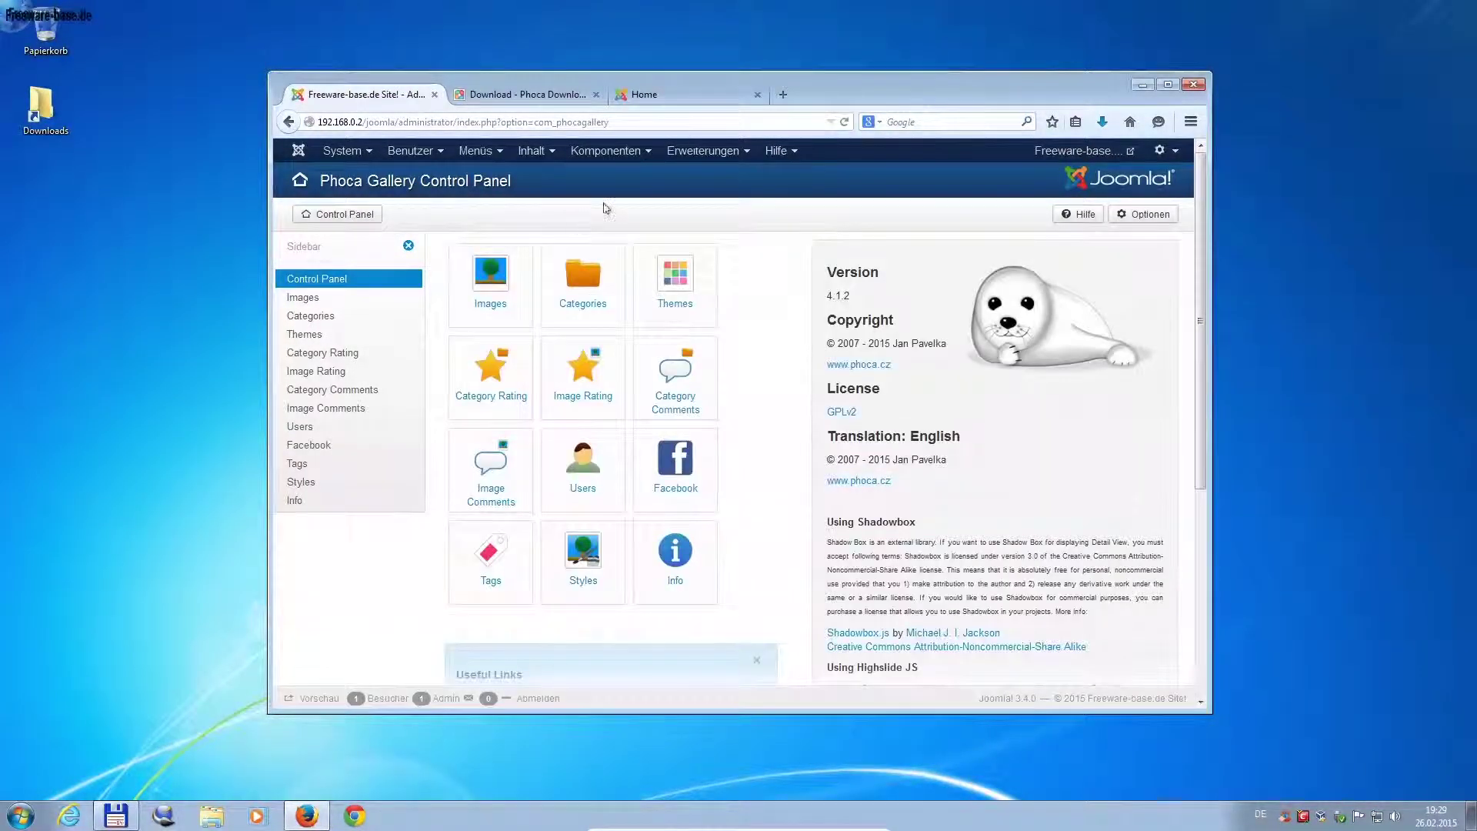
{"action": "left_click", "coordinate": [636, 153]}
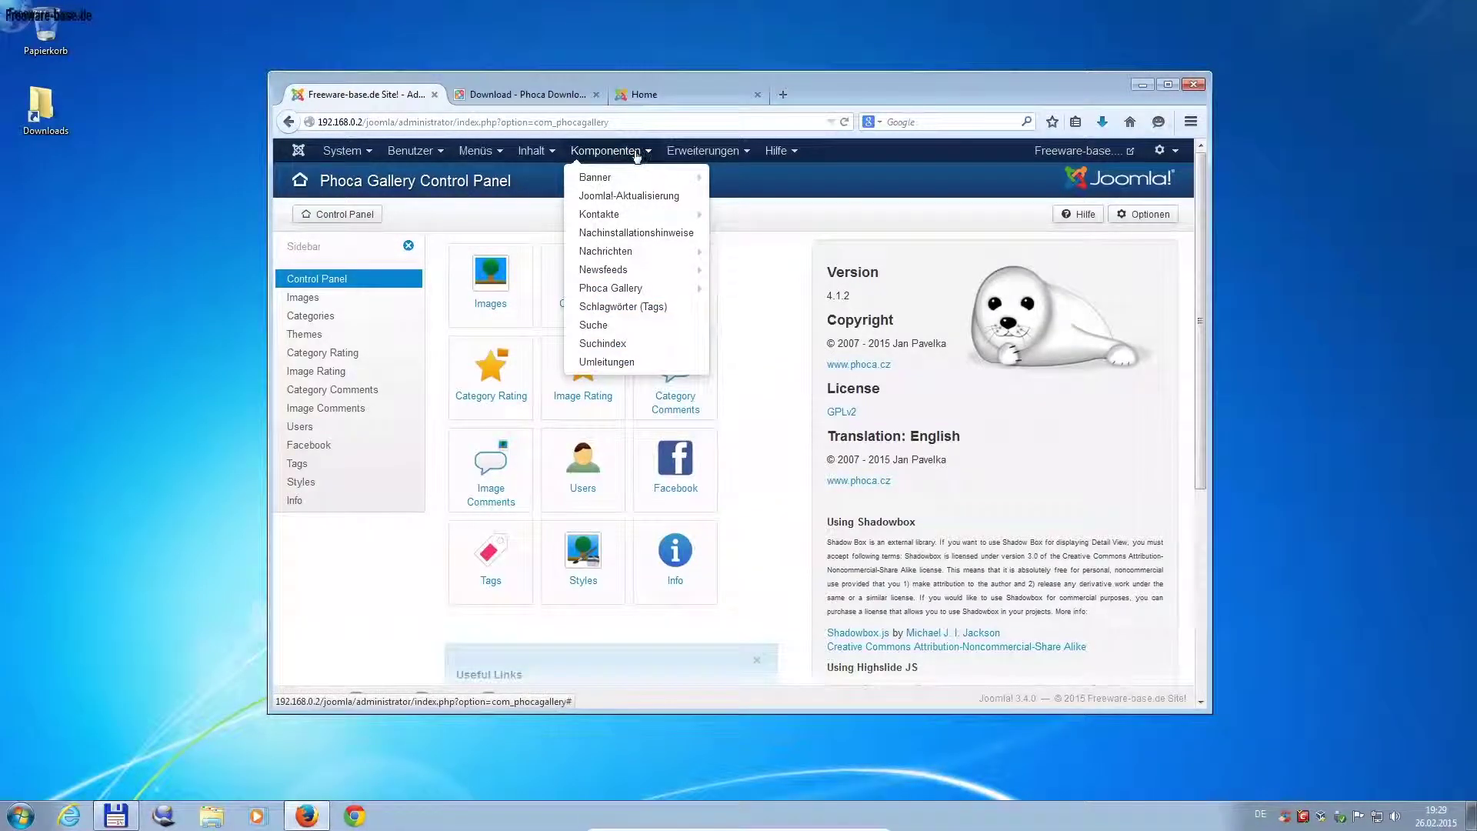
{"action": "mouse_move", "coordinate": [612, 288]}
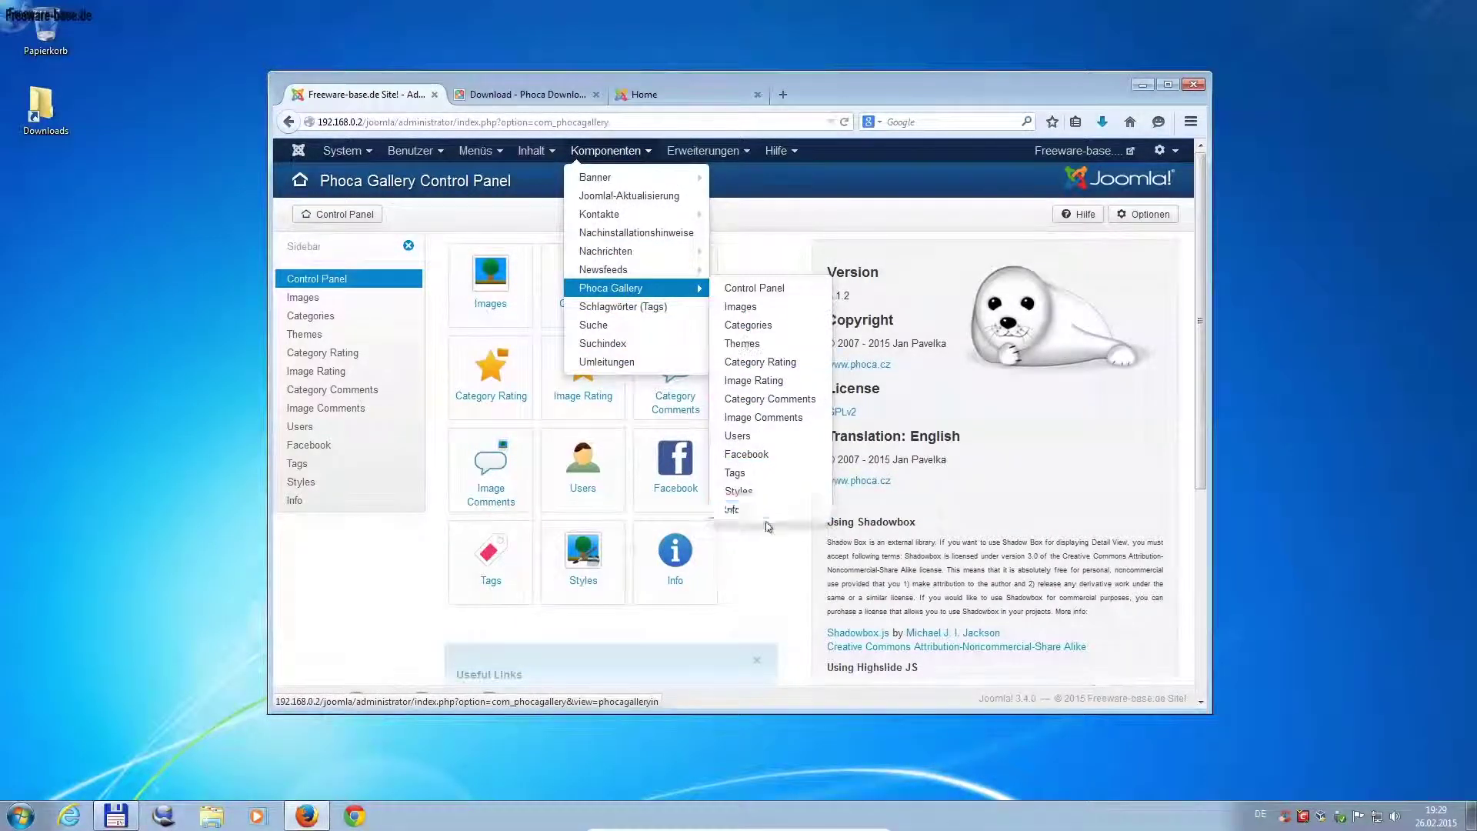
{"action": "left_click", "coordinate": [704, 151]}
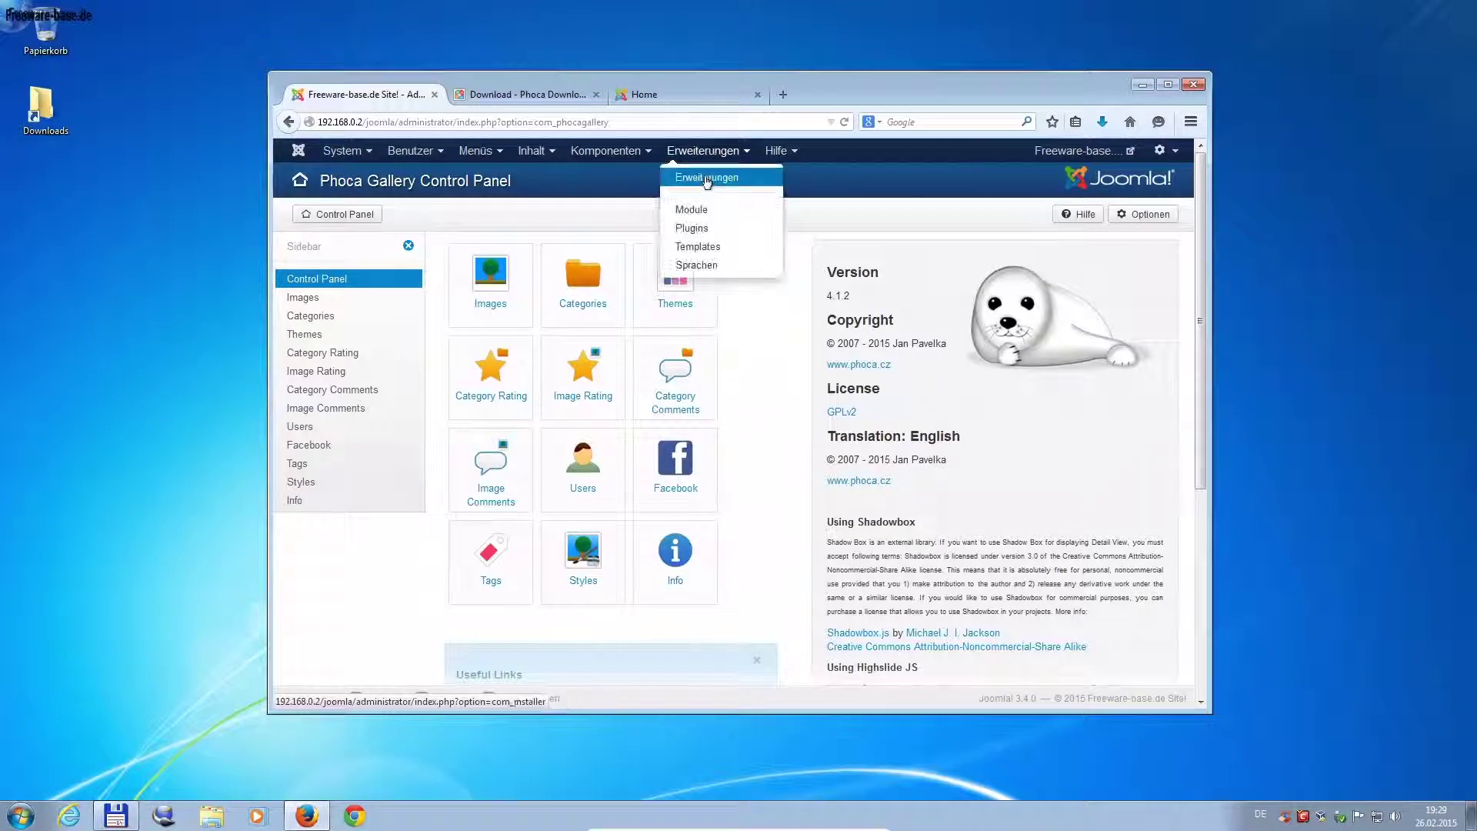
Step: Install the Phoca Download package com_phocadownload_v3.0.6.zip through the extension installer
{"action": "left_click", "coordinate": [707, 179]}
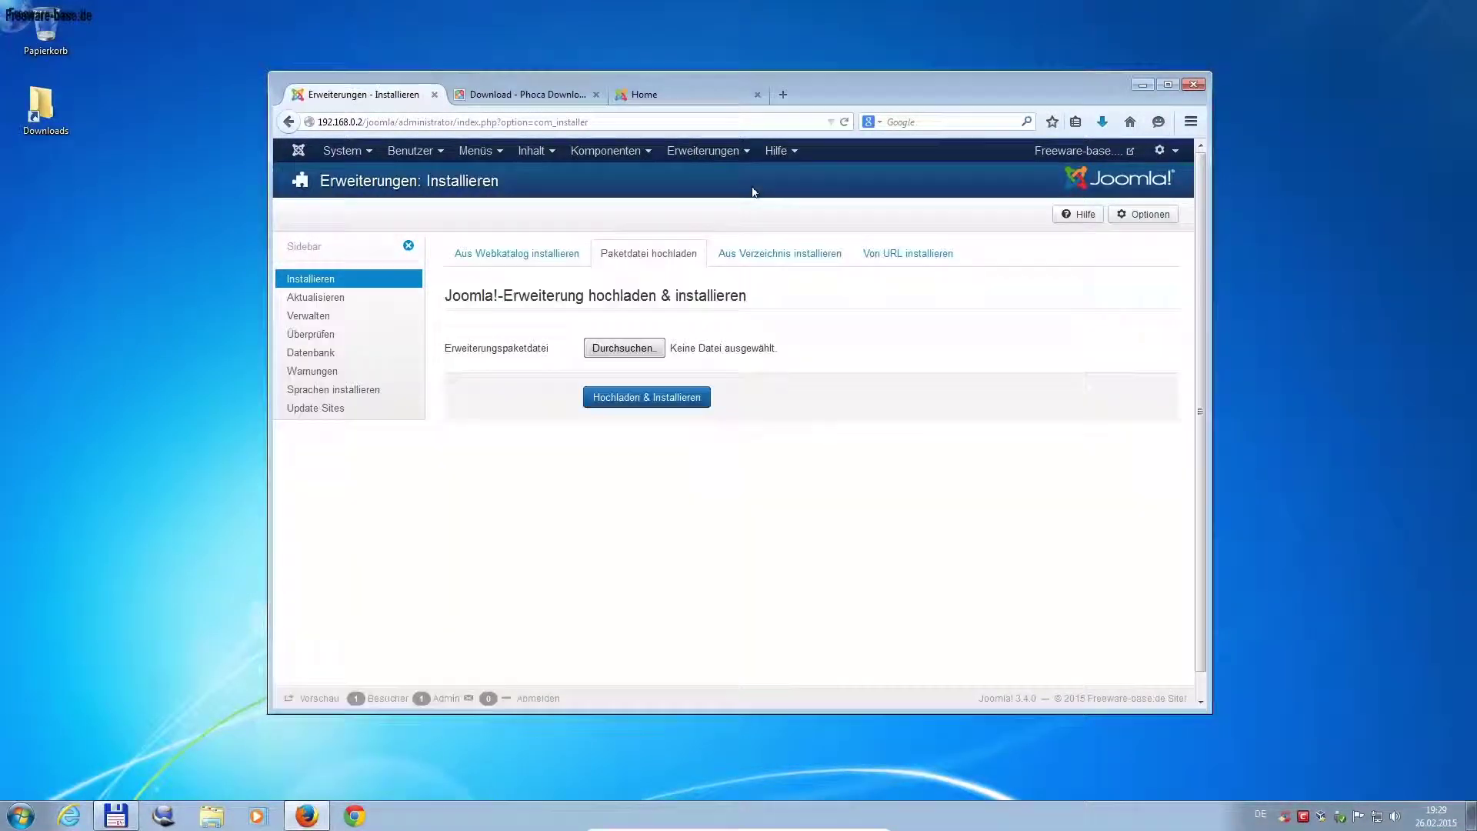
{"action": "left_click", "coordinate": [625, 348]}
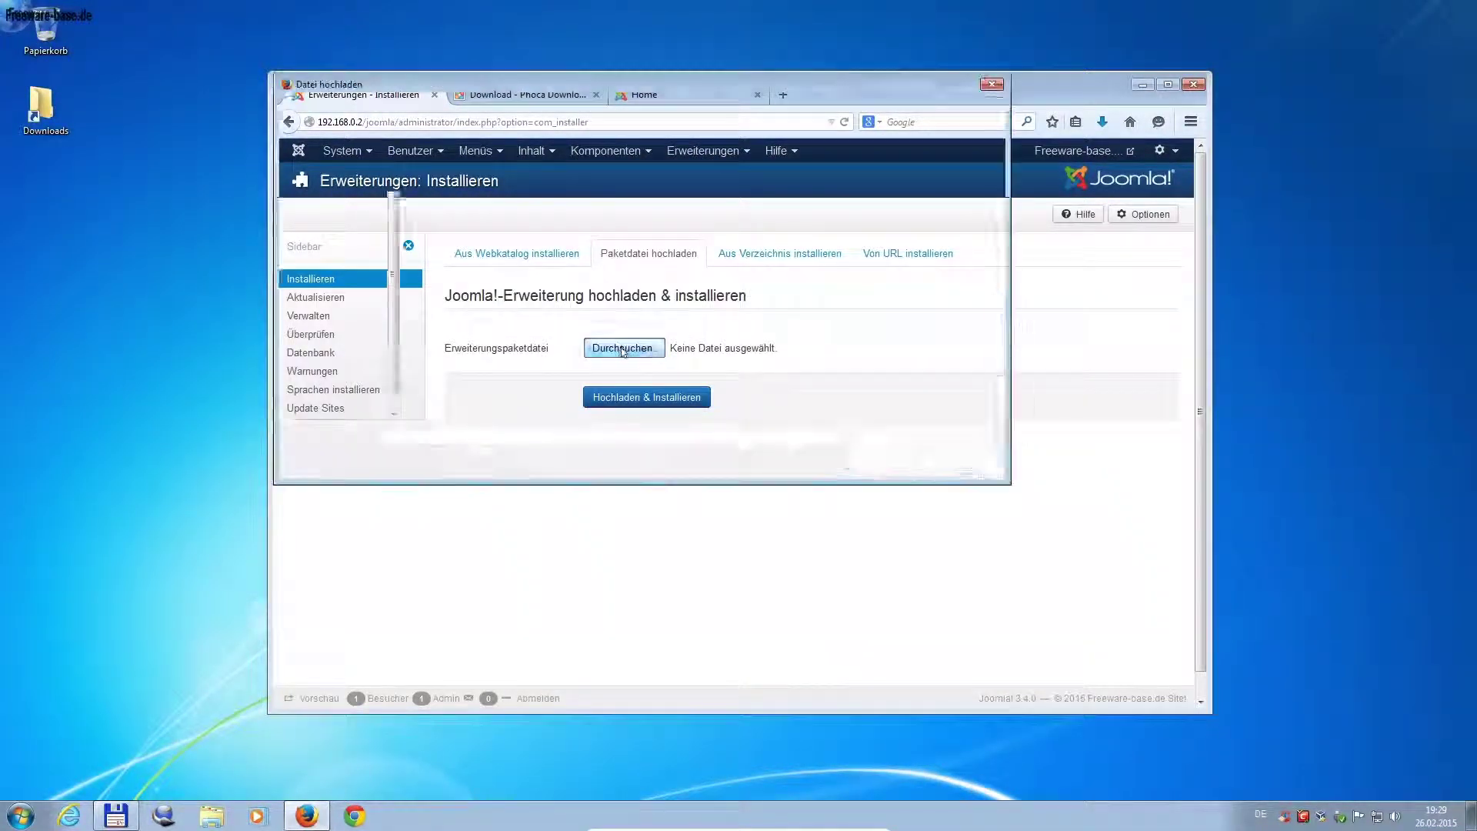
{"action": "double_click", "coordinate": [454, 324]}
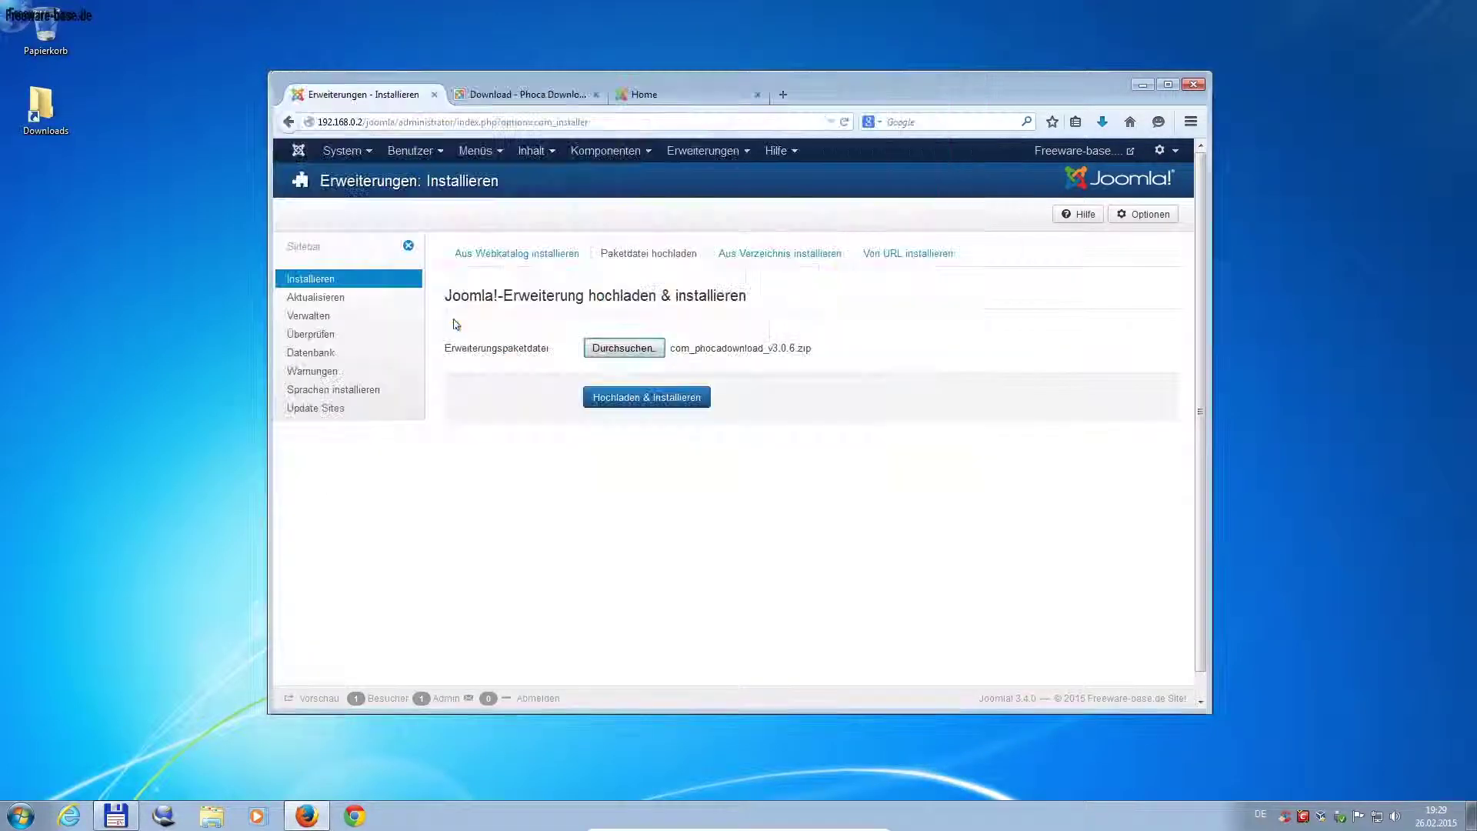
{"action": "left_click", "coordinate": [667, 398]}
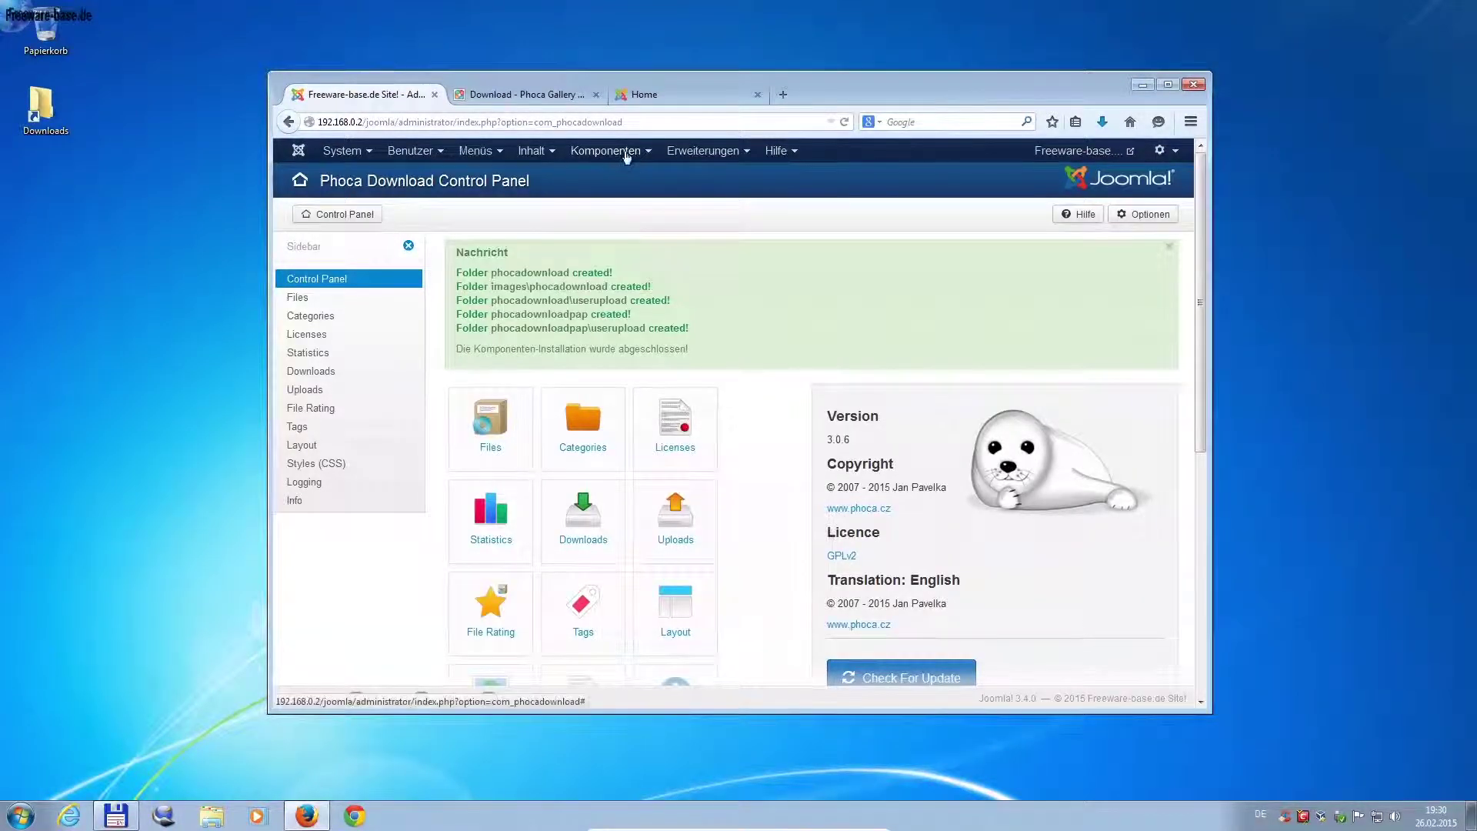
{"action": "left_click", "coordinate": [717, 153]}
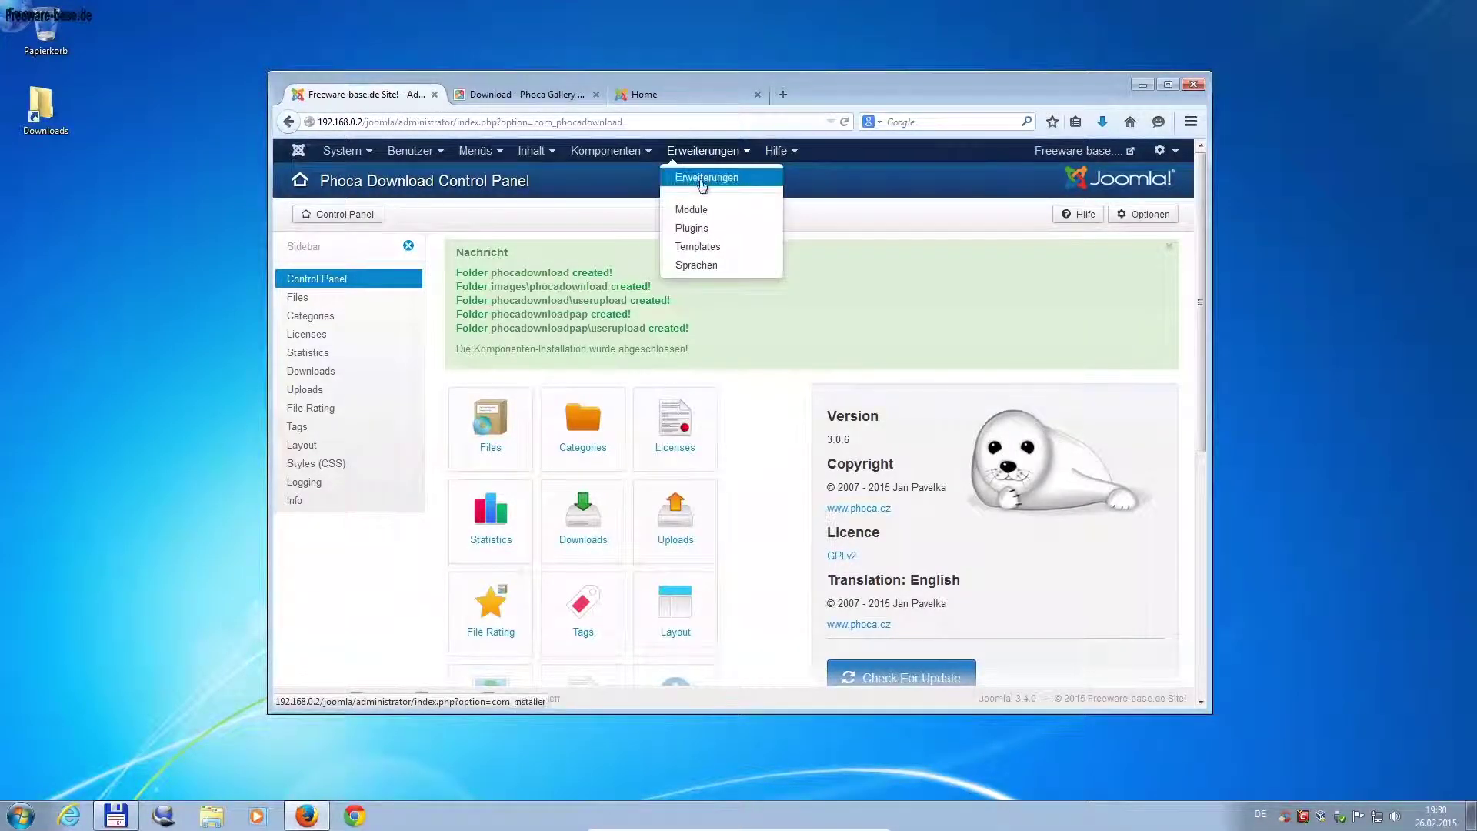
Step: Install the German Phoca Download language package de-DE.com_phocadownload-j25-j3
{"action": "left_click", "coordinate": [701, 179]}
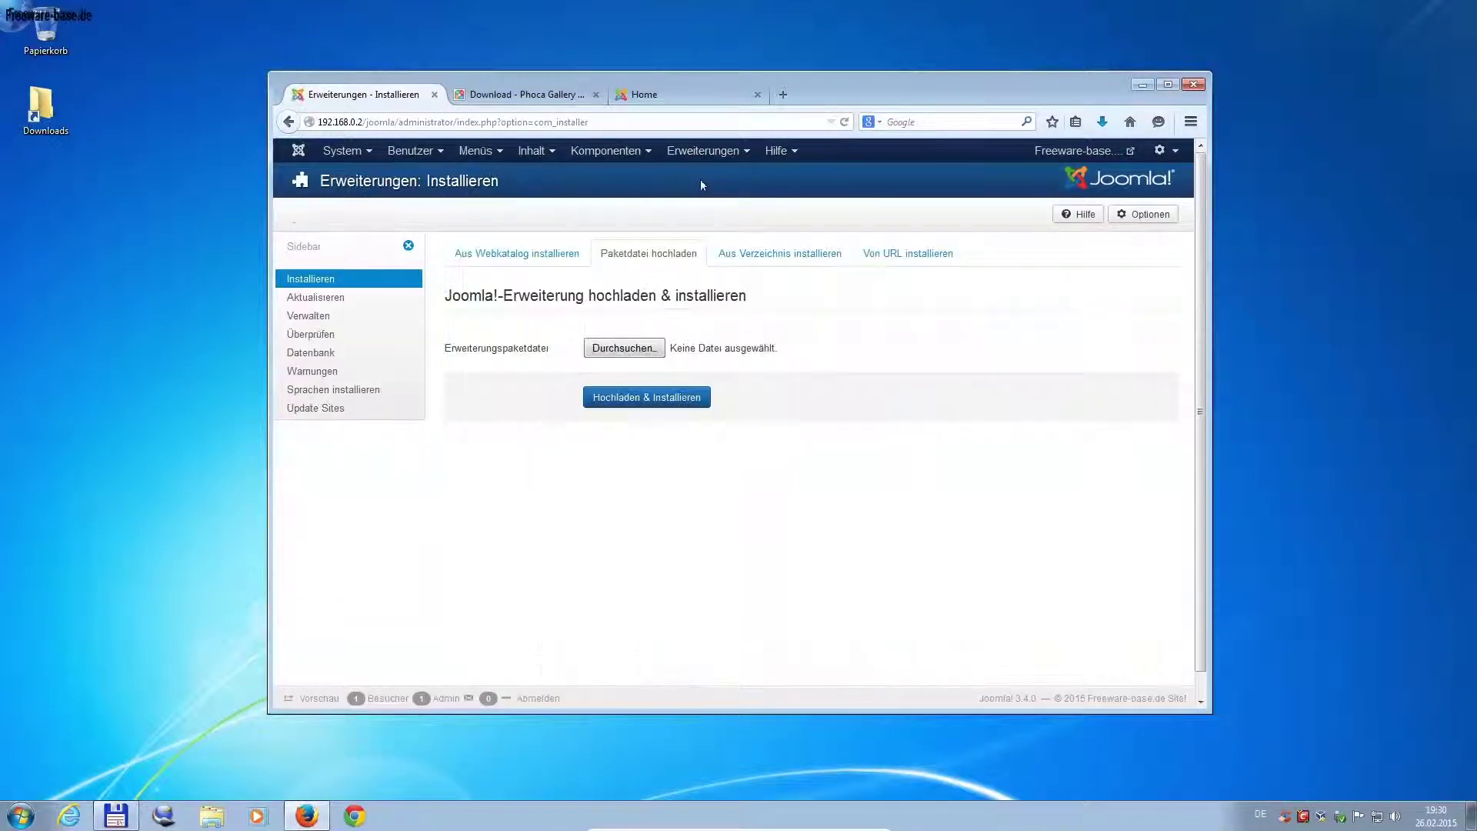
{"action": "left_click", "coordinate": [631, 353]}
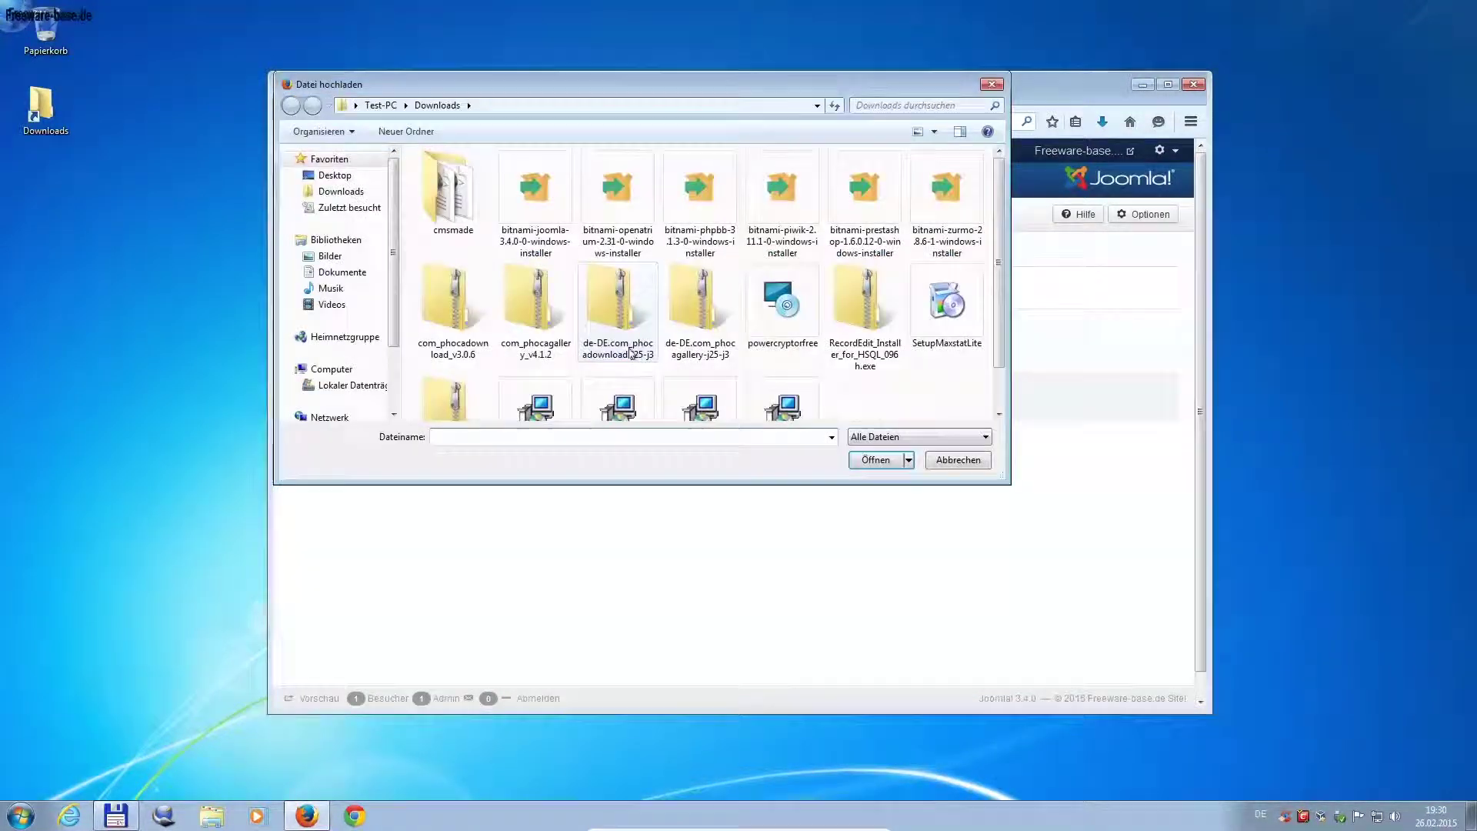
{"action": "double_click", "coordinate": [614, 348]}
{"action": "left_click", "coordinate": [621, 399]}
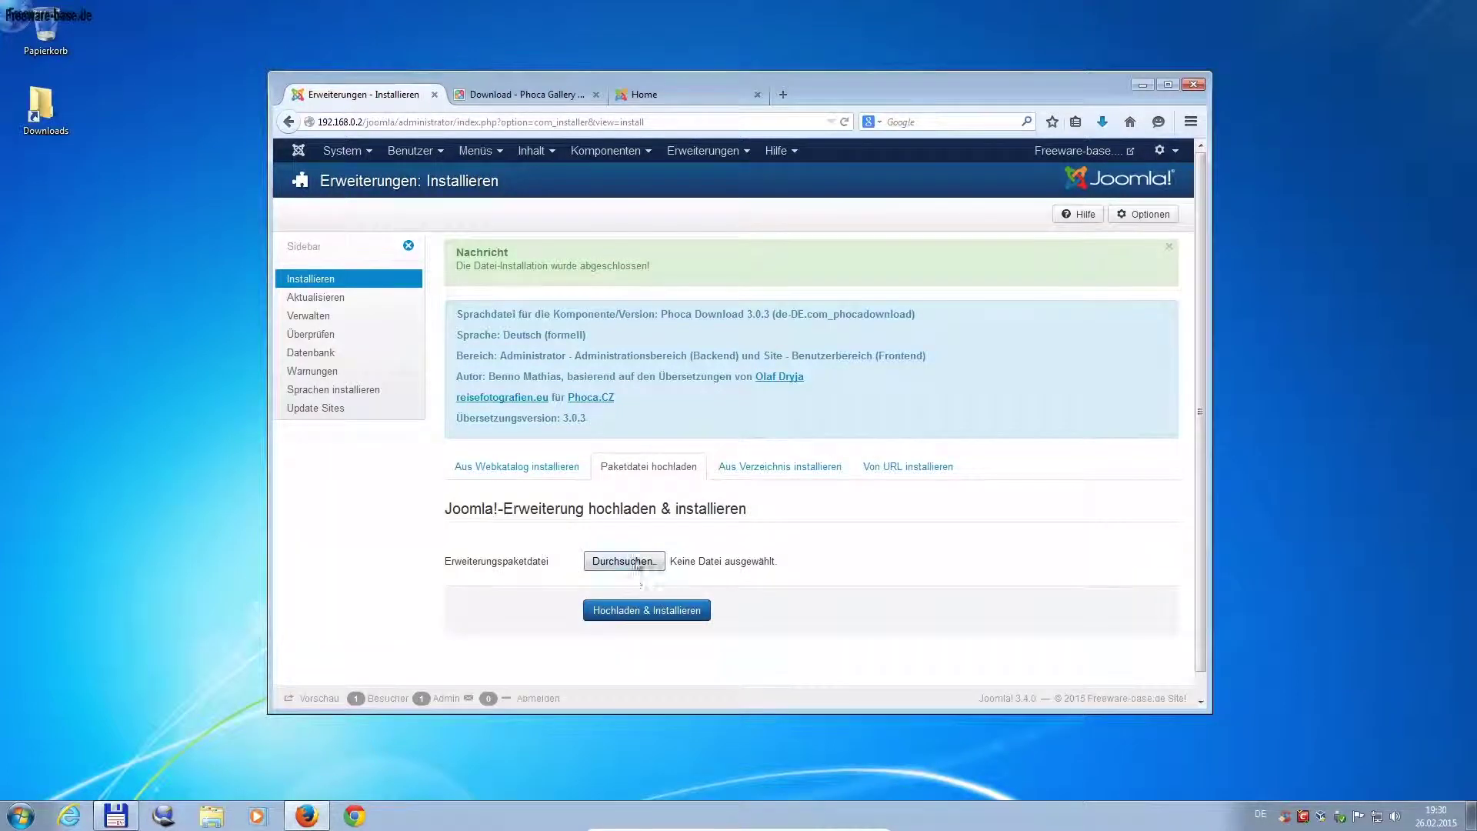
Step: Install the German Phoca Gallery language package de-DE.com_phocagallery-j25-j3.zip
{"action": "left_click", "coordinate": [638, 562]}
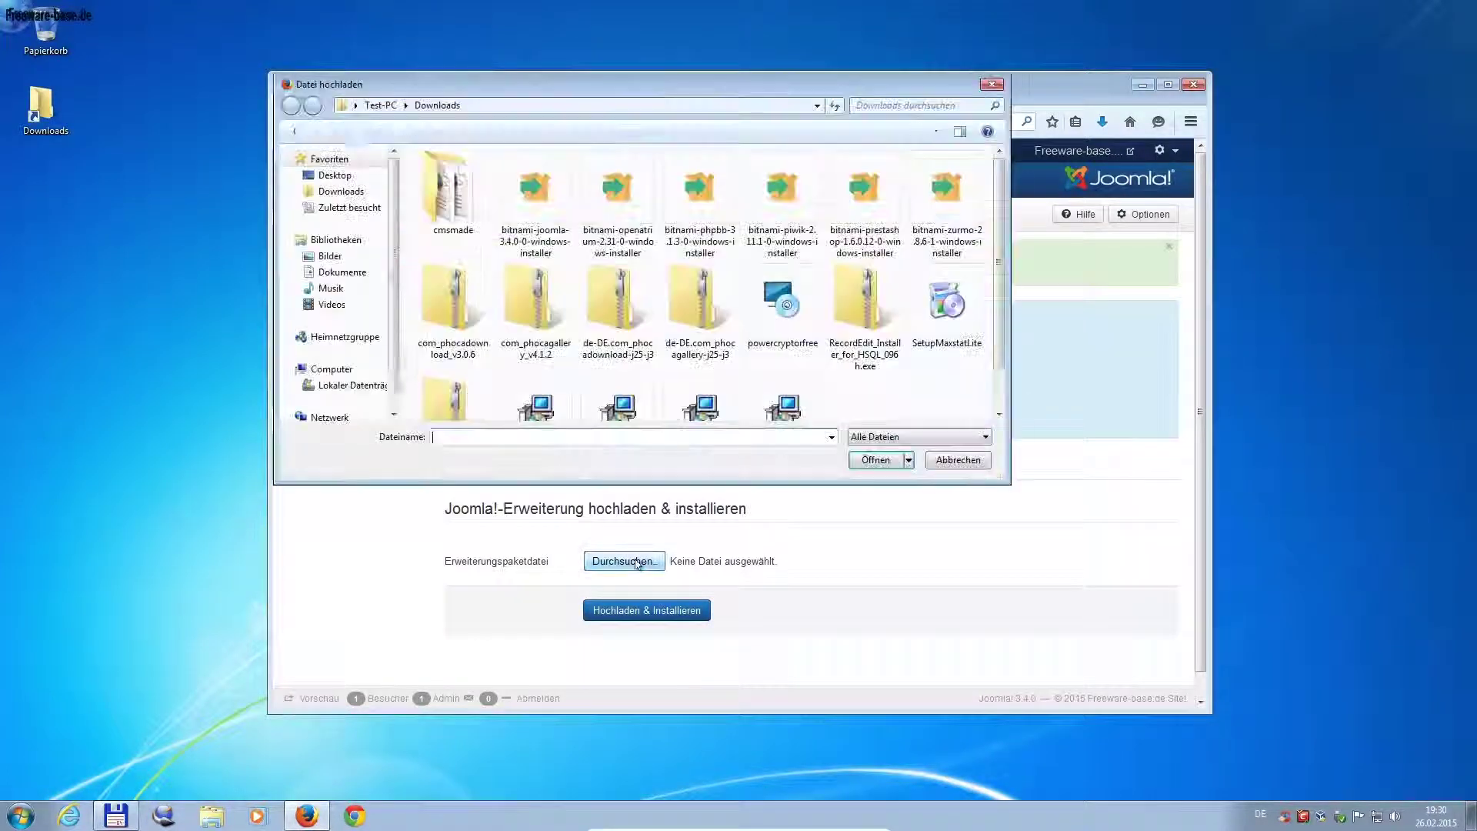
{"action": "double_click", "coordinate": [690, 293]}
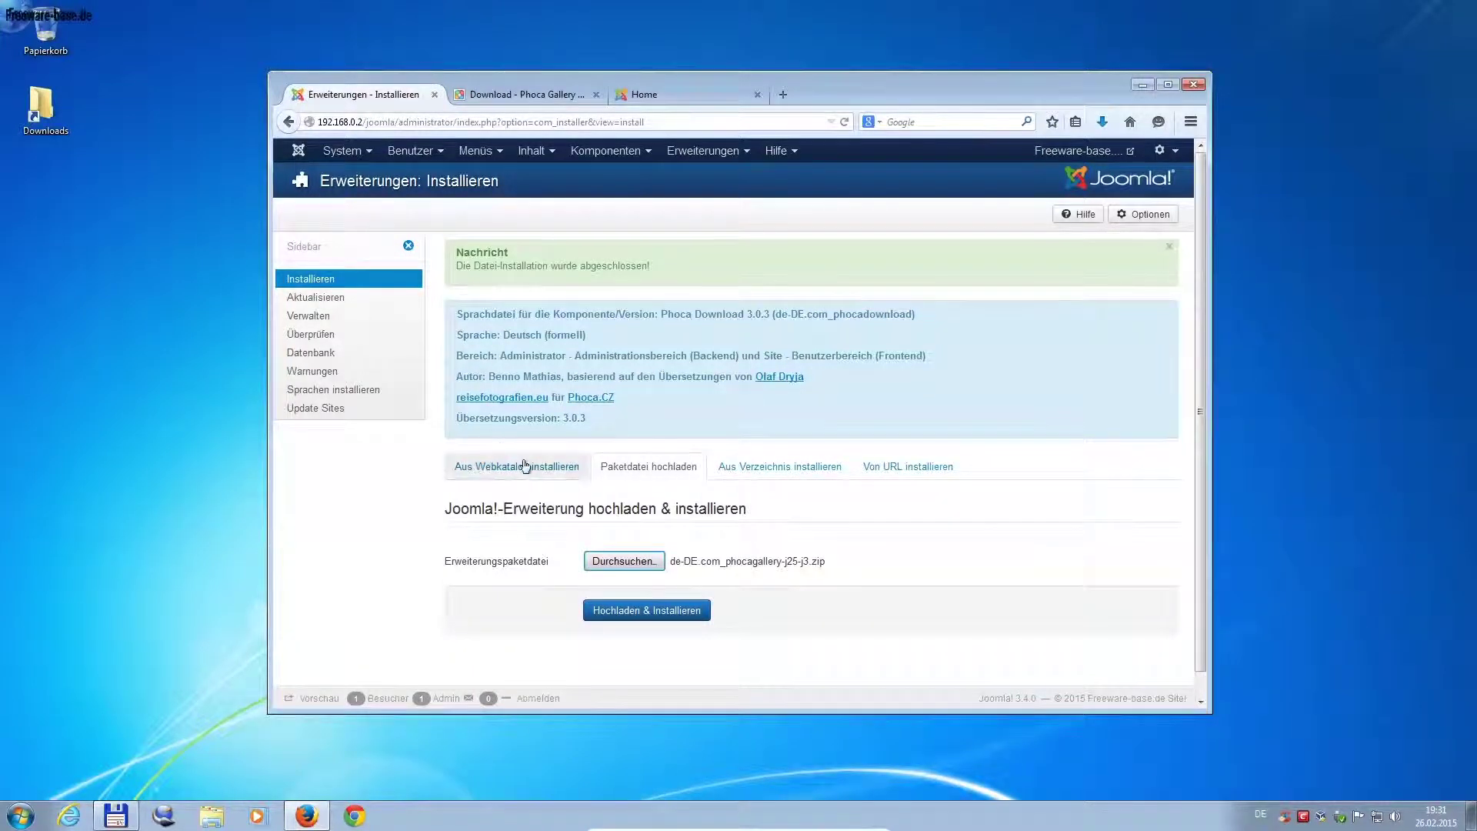
{"action": "left_click", "coordinate": [652, 615]}
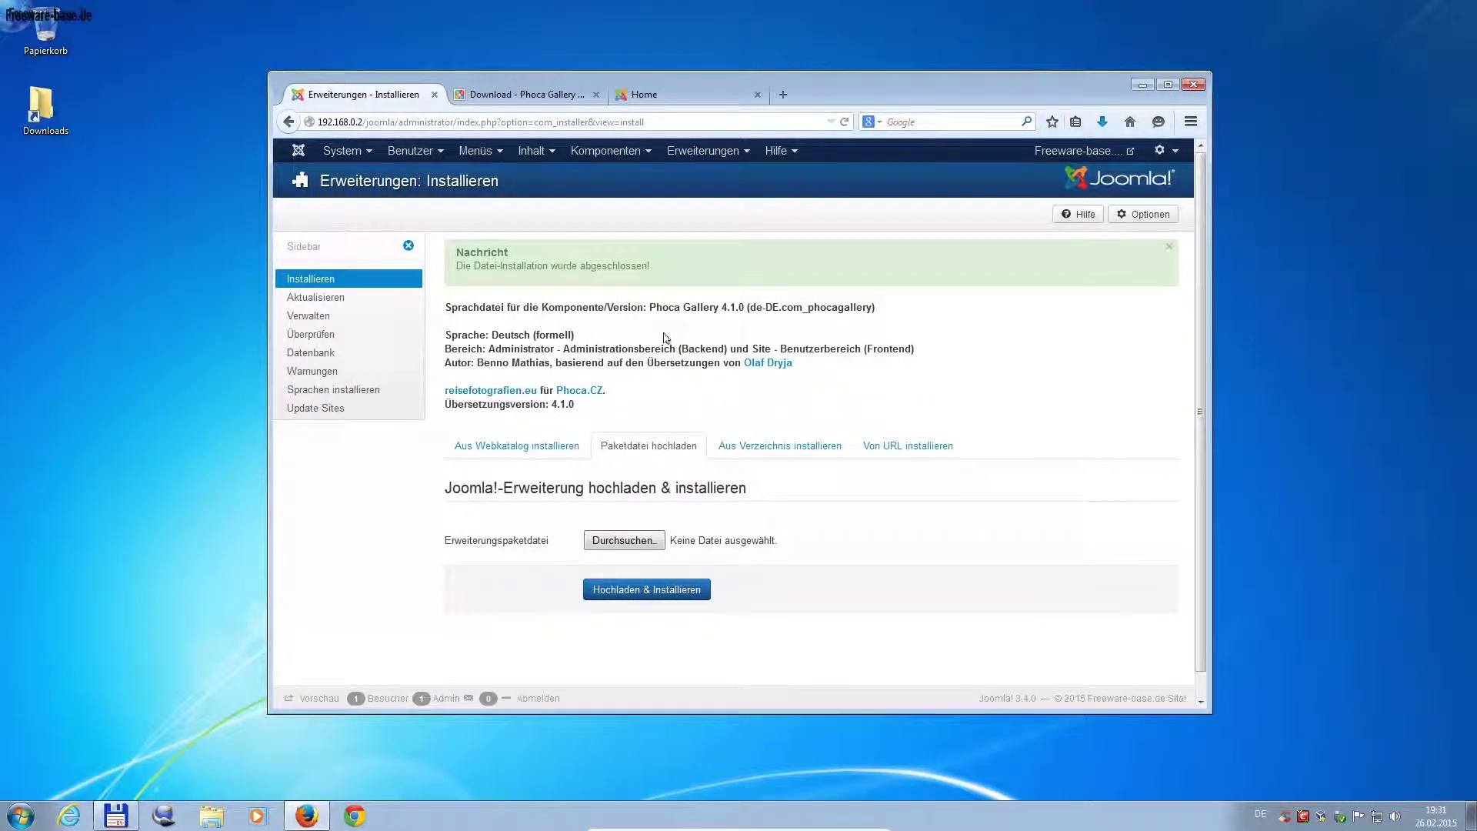
Step: Go to the Phoca Download Kategorien list via the Components menu's control panel
{"action": "left_click", "coordinate": [643, 151]}
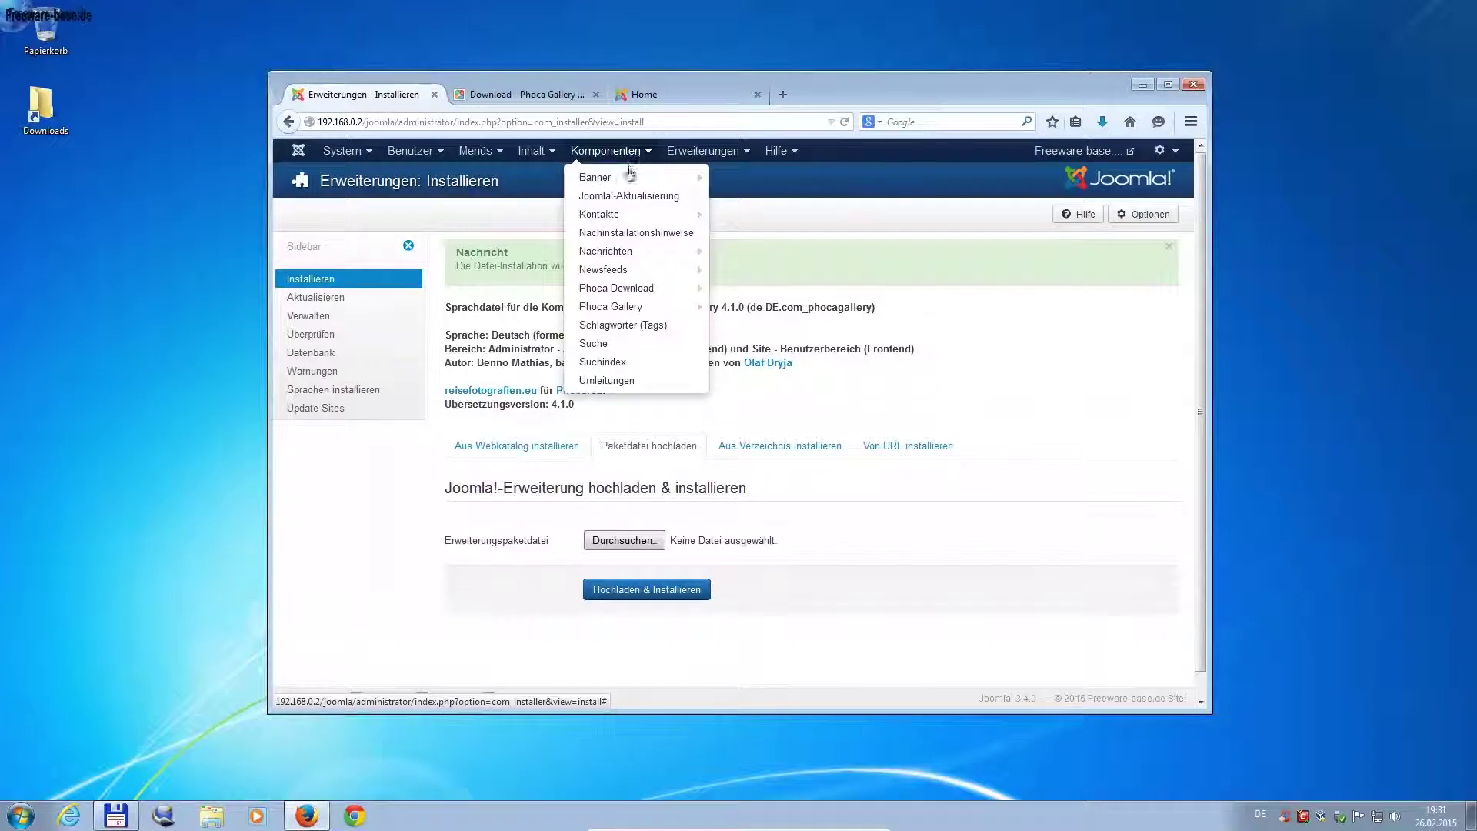
{"action": "mouse_move", "coordinate": [617, 288]}
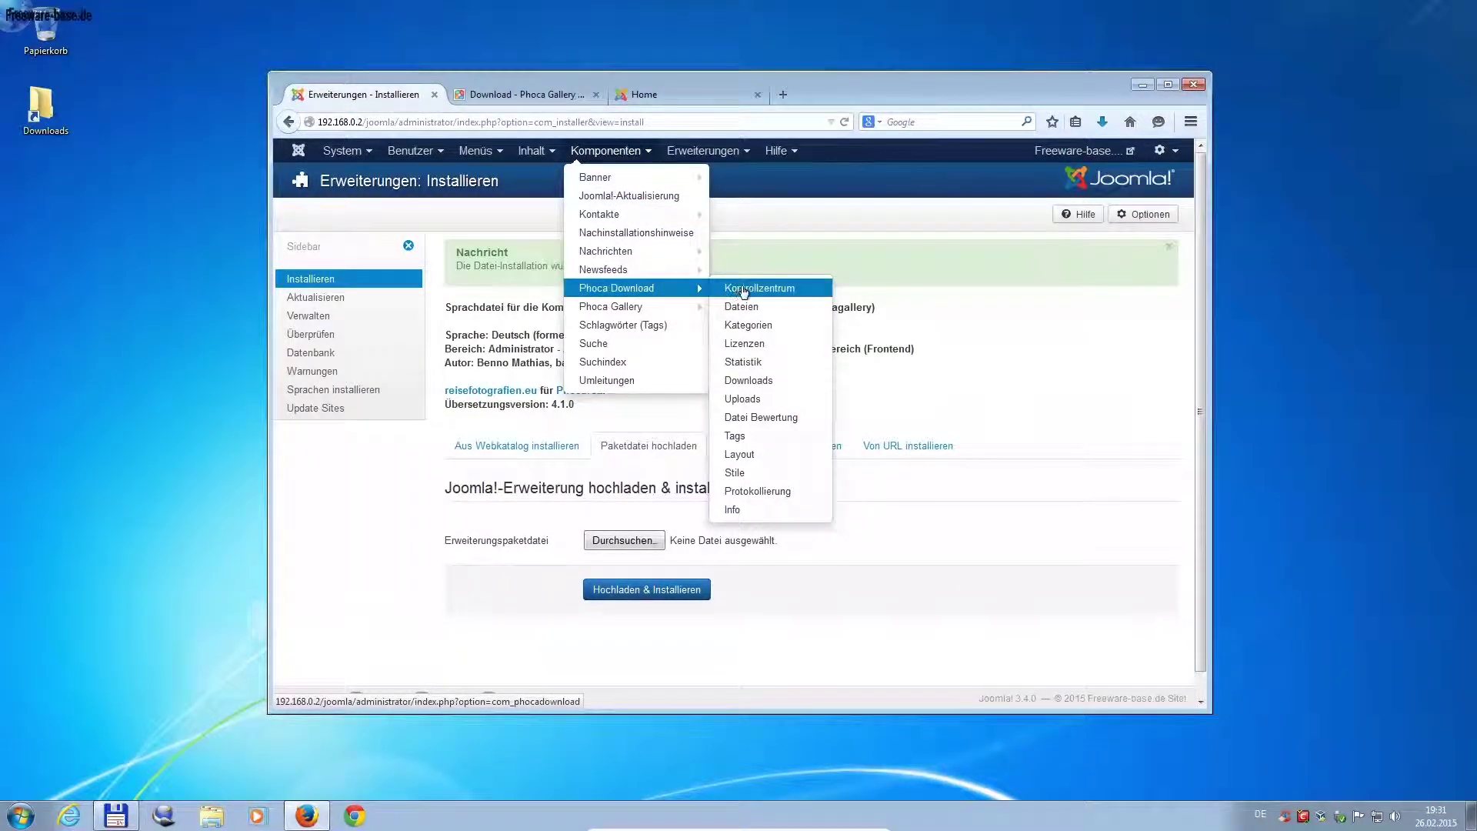
{"action": "left_click", "coordinate": [745, 290]}
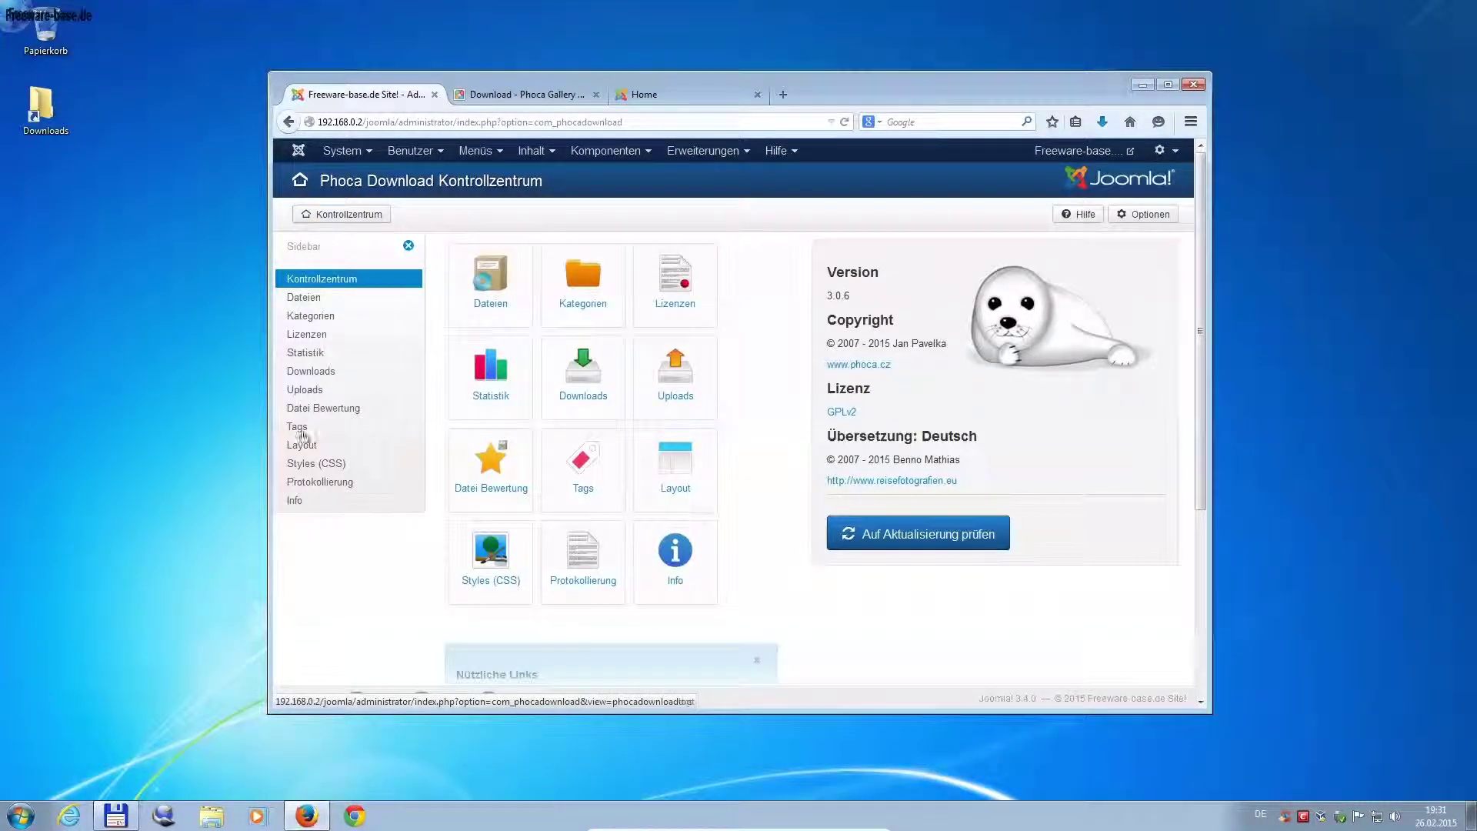
{"action": "left_click", "coordinate": [313, 318]}
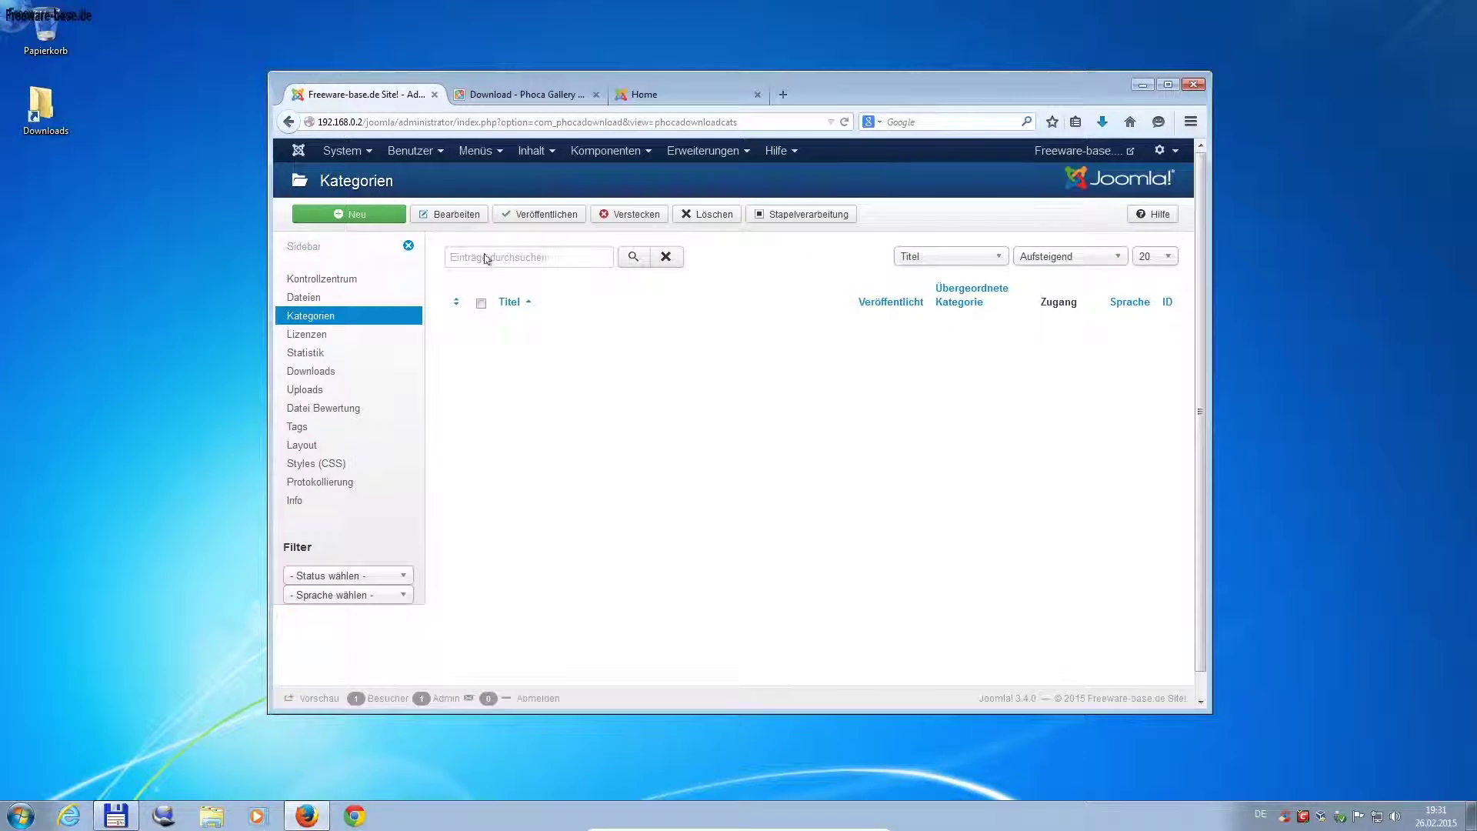
Step: Search the categories for 'test Katefgorie', finding the list still empty
{"action": "left_click", "coordinate": [470, 256]}
{"action": "type", "text": "test Katefgorie"}
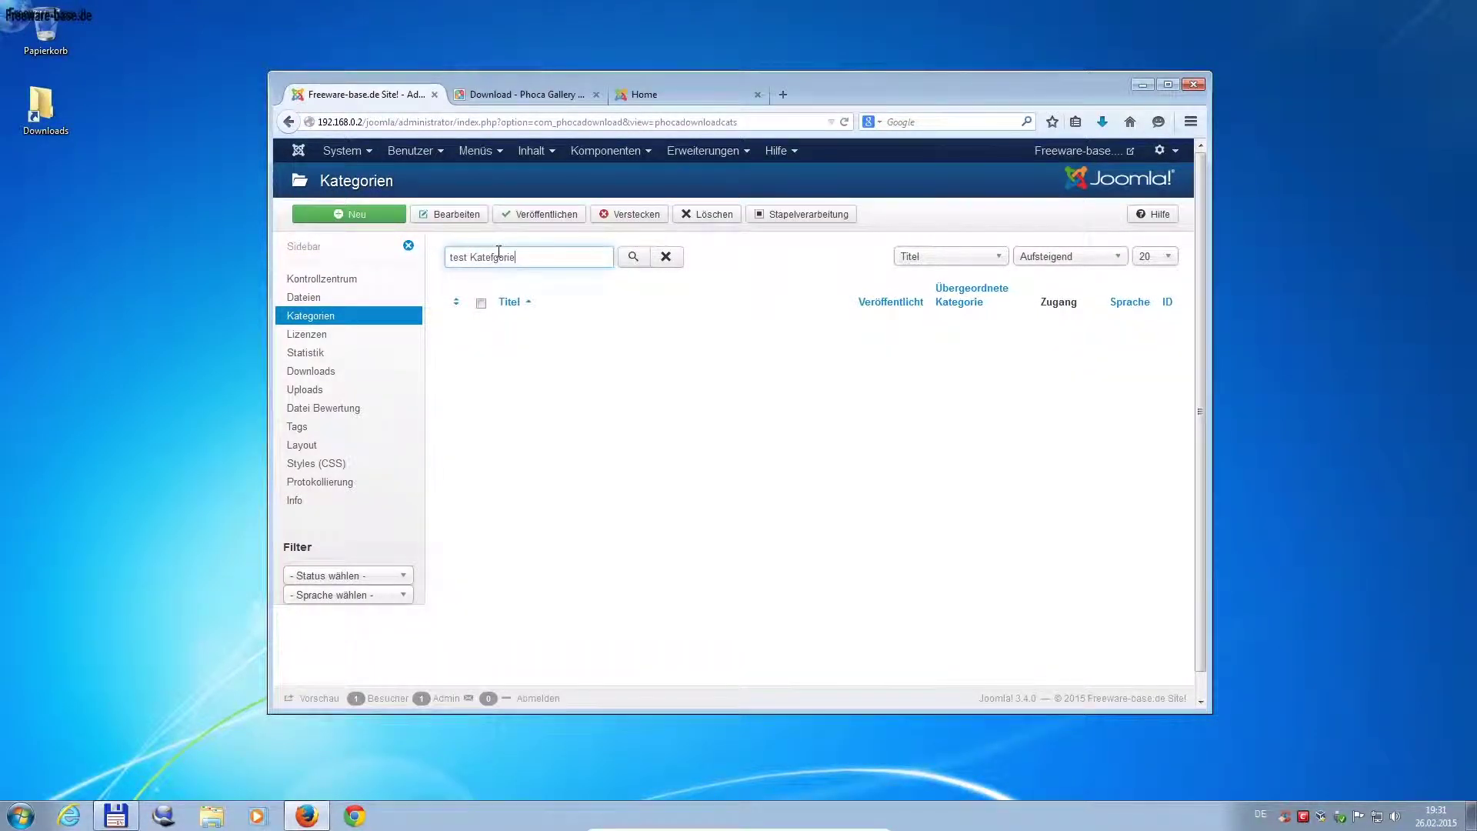
{"action": "left_click", "coordinate": [518, 300]}
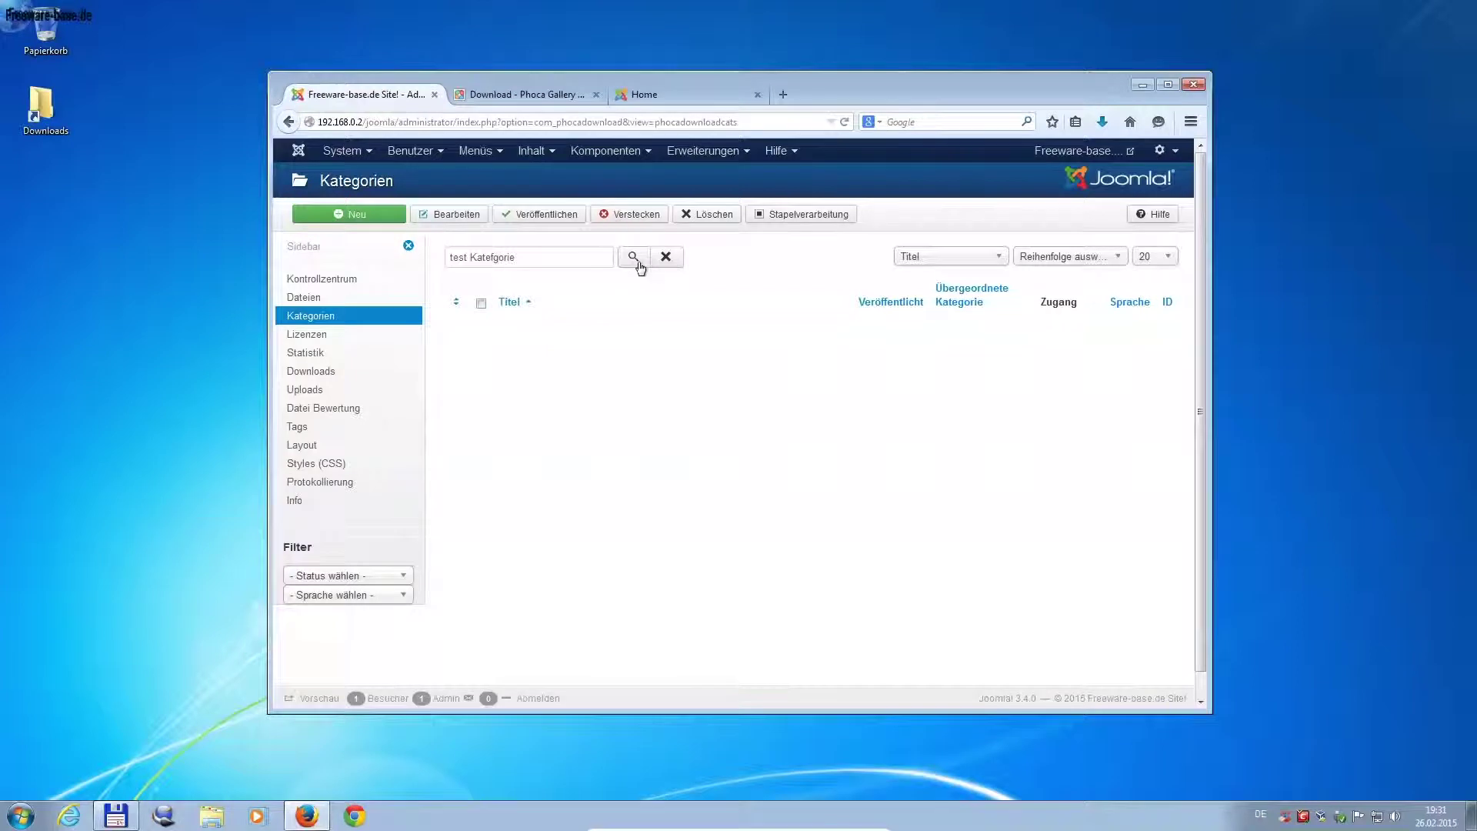
{"action": "left_click", "coordinate": [666, 257]}
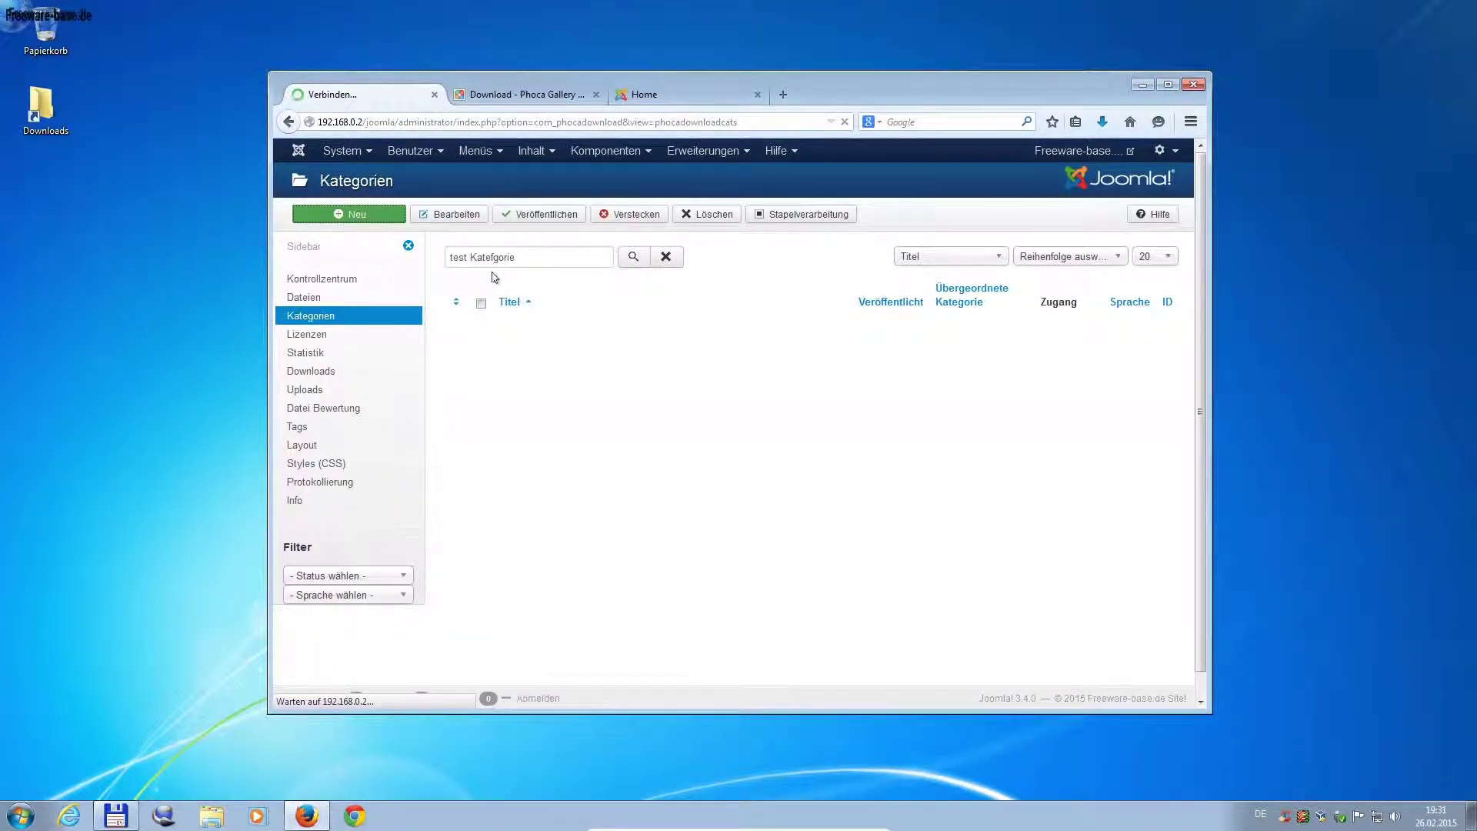
Step: Enter title 'test kat' and alias 'kat1' for the new category, keeping the default parent
{"action": "left_click", "coordinate": [464, 290]}
{"action": "type", "text": "etst"}
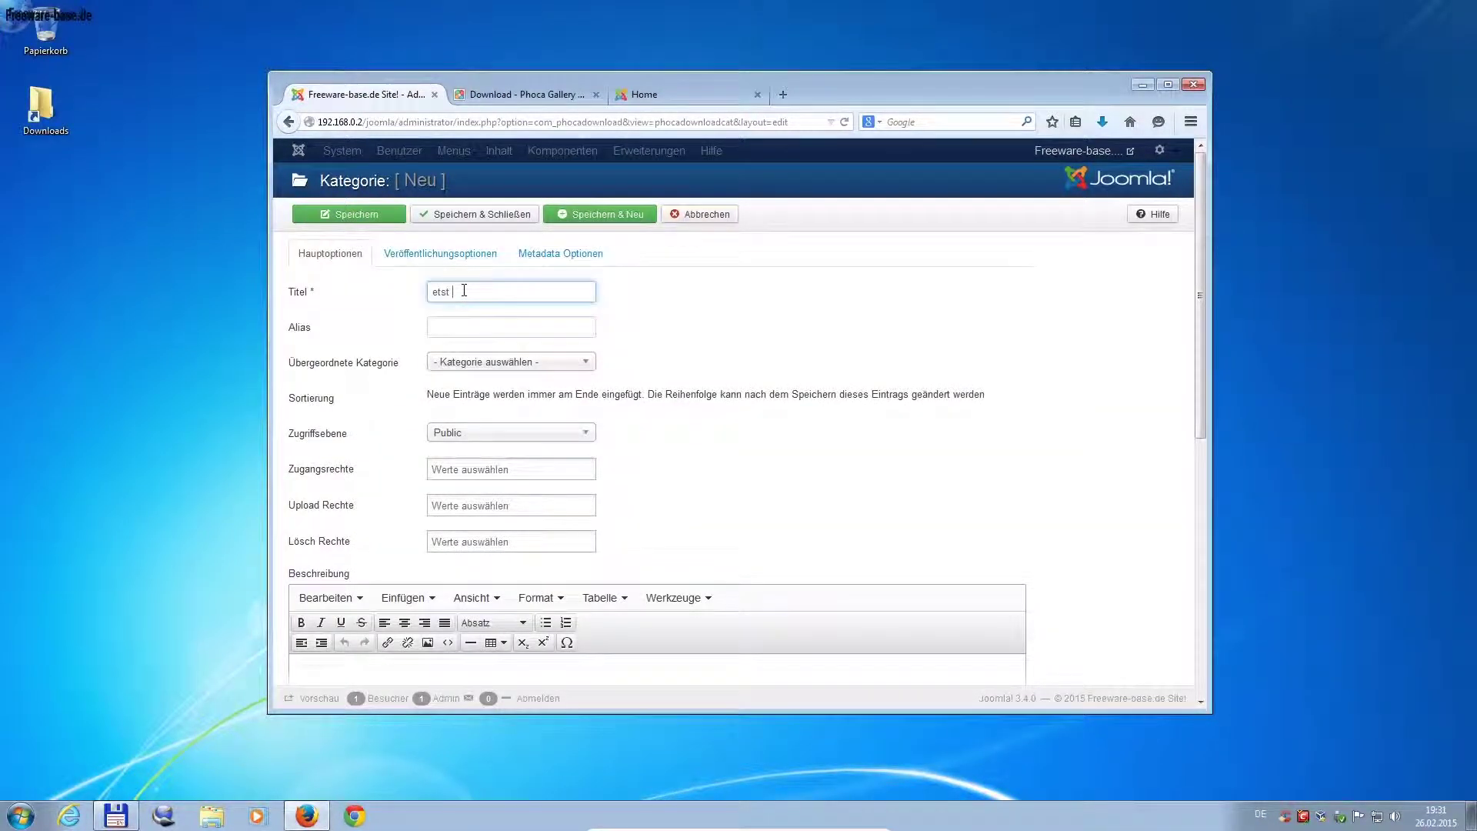
{"action": "key", "text": "BackSpace"}
{"action": "key", "text": "BackSpace"}
{"action": "type", "text": "tes"}
{"action": "type", "text": "t"}
{"action": "key", "text": "Tab"}
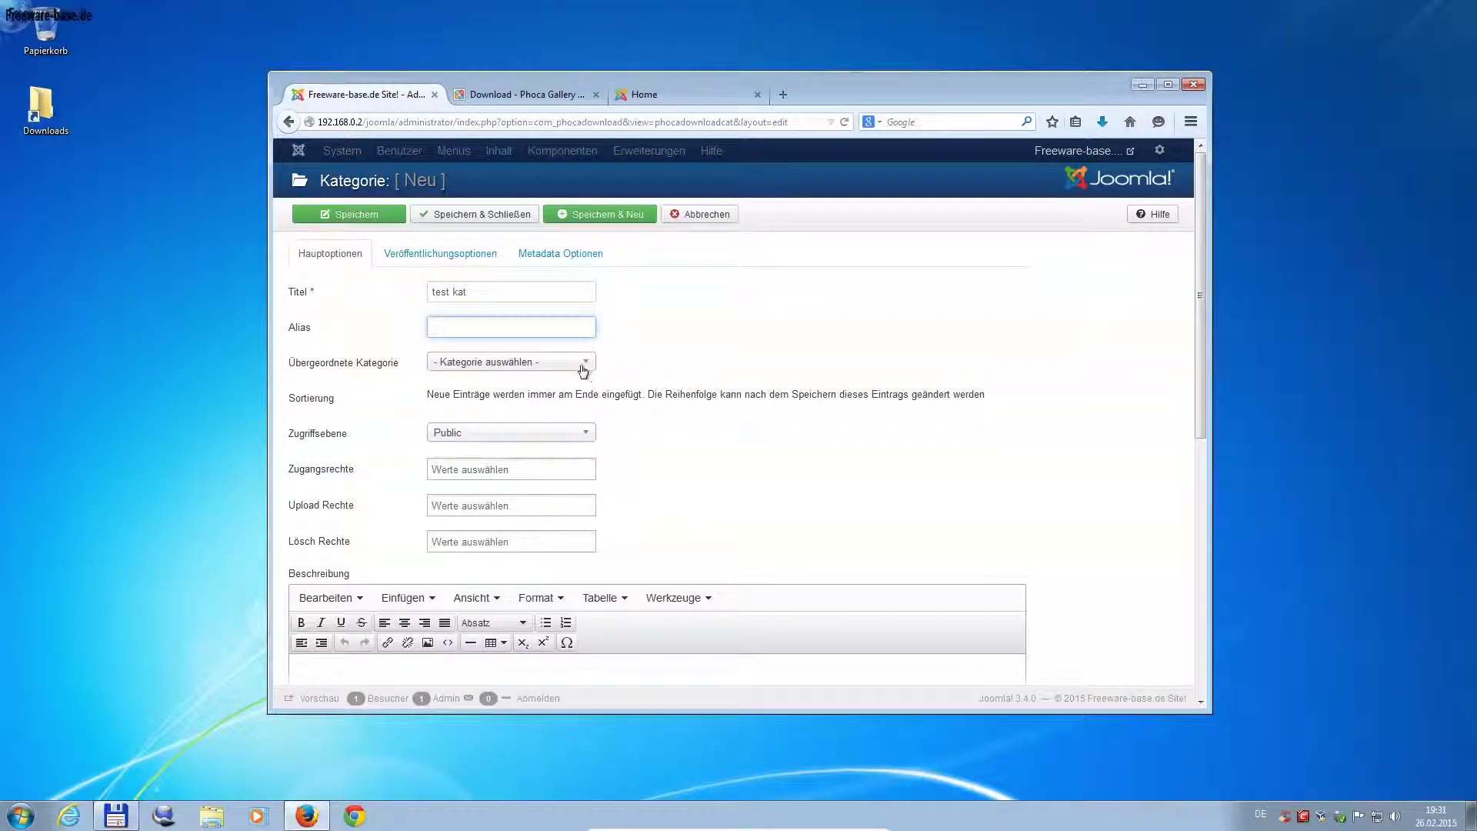
{"action": "type", "text": "kat1"}
{"action": "left_click", "coordinate": [583, 371]}
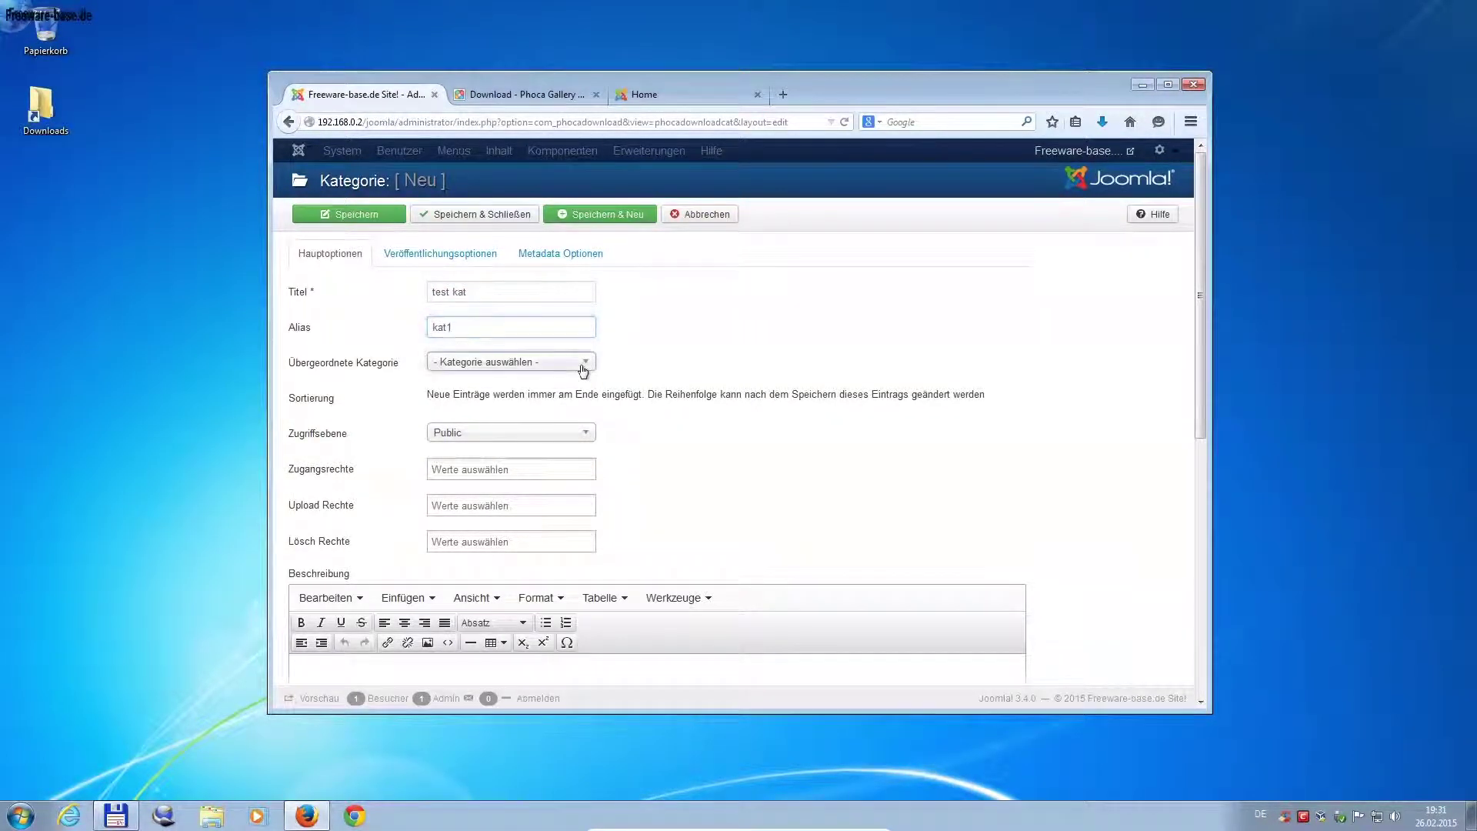
{"action": "left_click", "coordinate": [585, 372]}
Step: Review the publishing and metadata options, then save and close the category
{"action": "scroll", "coordinate": [651, 424], "scroll_direction": "down", "scroll_amount": 2}
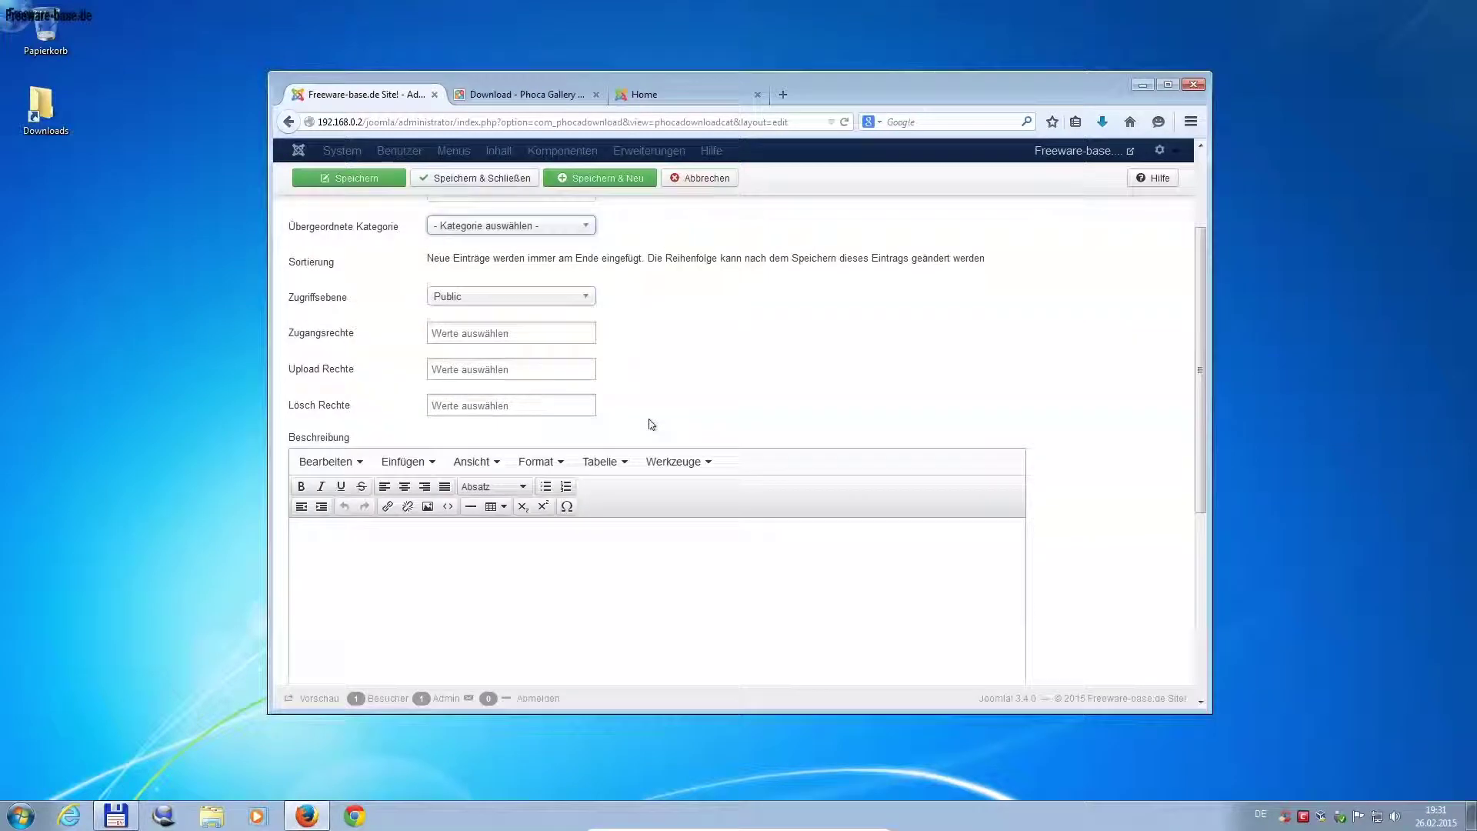
{"action": "scroll", "coordinate": [469, 539], "scroll_direction": "down", "scroll_amount": 5}
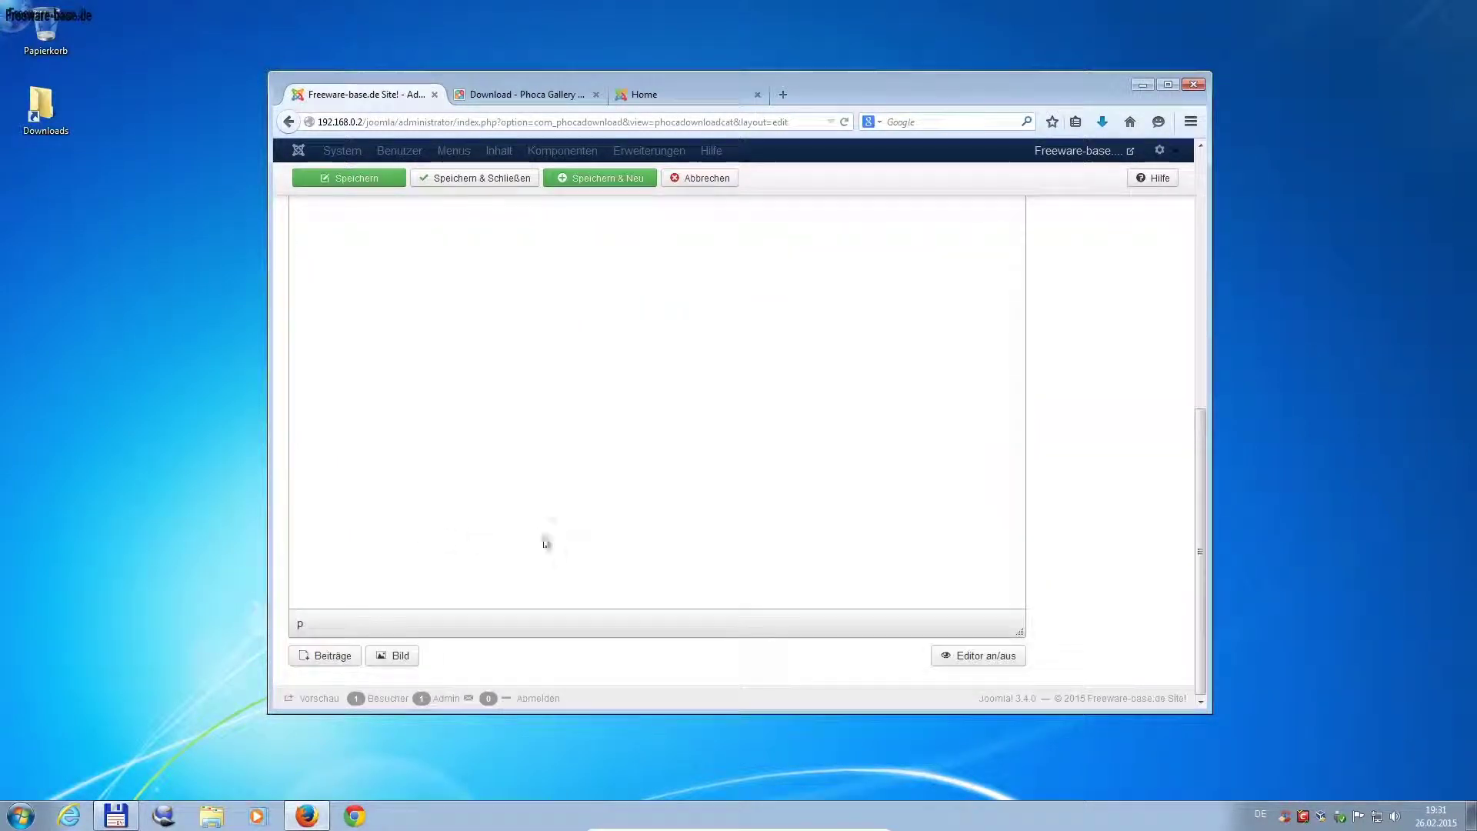
{"action": "scroll", "coordinate": [562, 531], "scroll_direction": "up", "scroll_amount": 6}
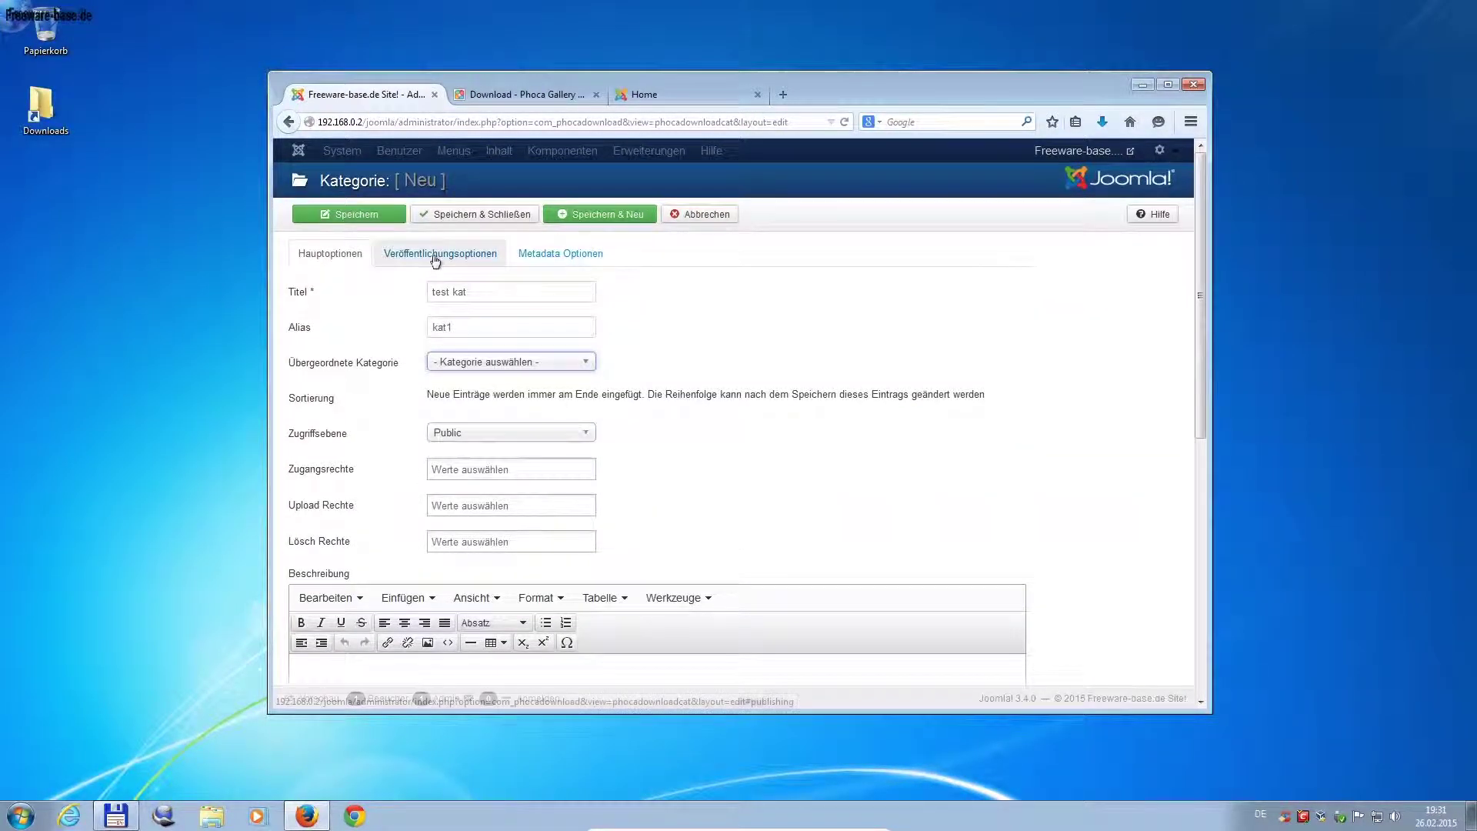
{"action": "left_click", "coordinate": [440, 253]}
{"action": "left_click", "coordinate": [563, 256]}
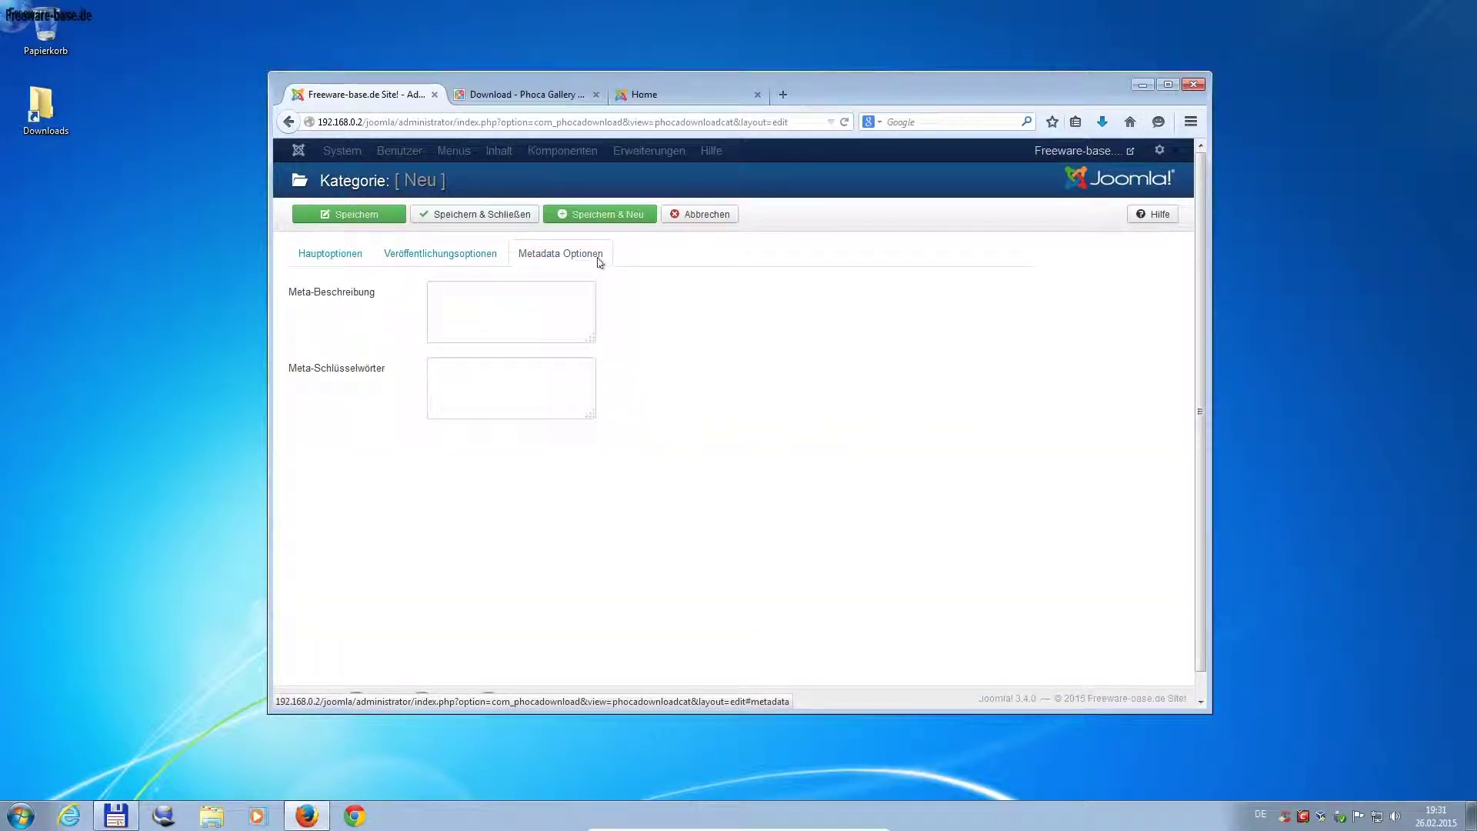
{"action": "left_click", "coordinate": [442, 219]}
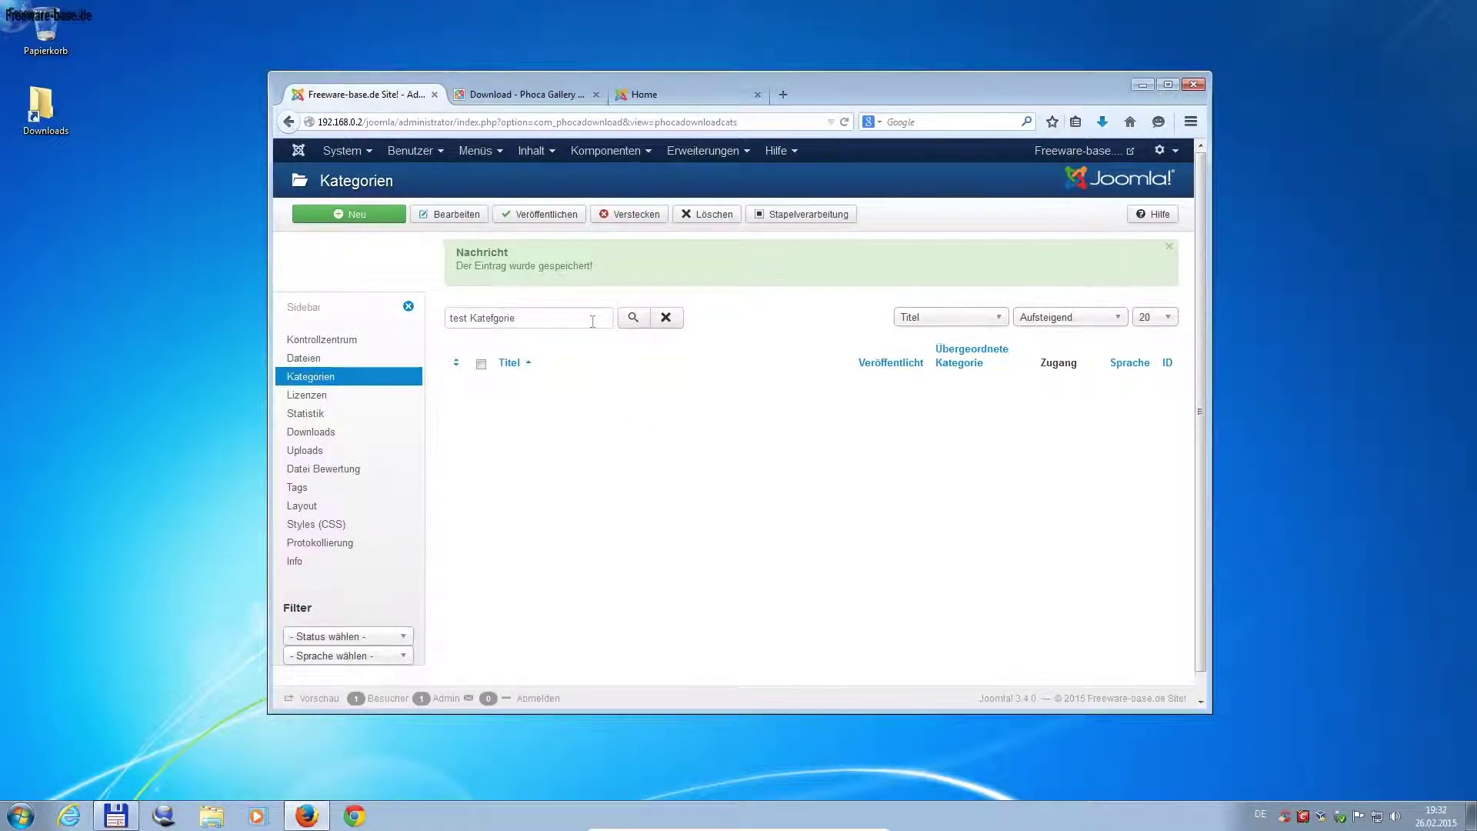
Step: Start a new download file titled 'Download Titel' with alias downloadtitle
{"action": "left_click", "coordinate": [300, 300]}
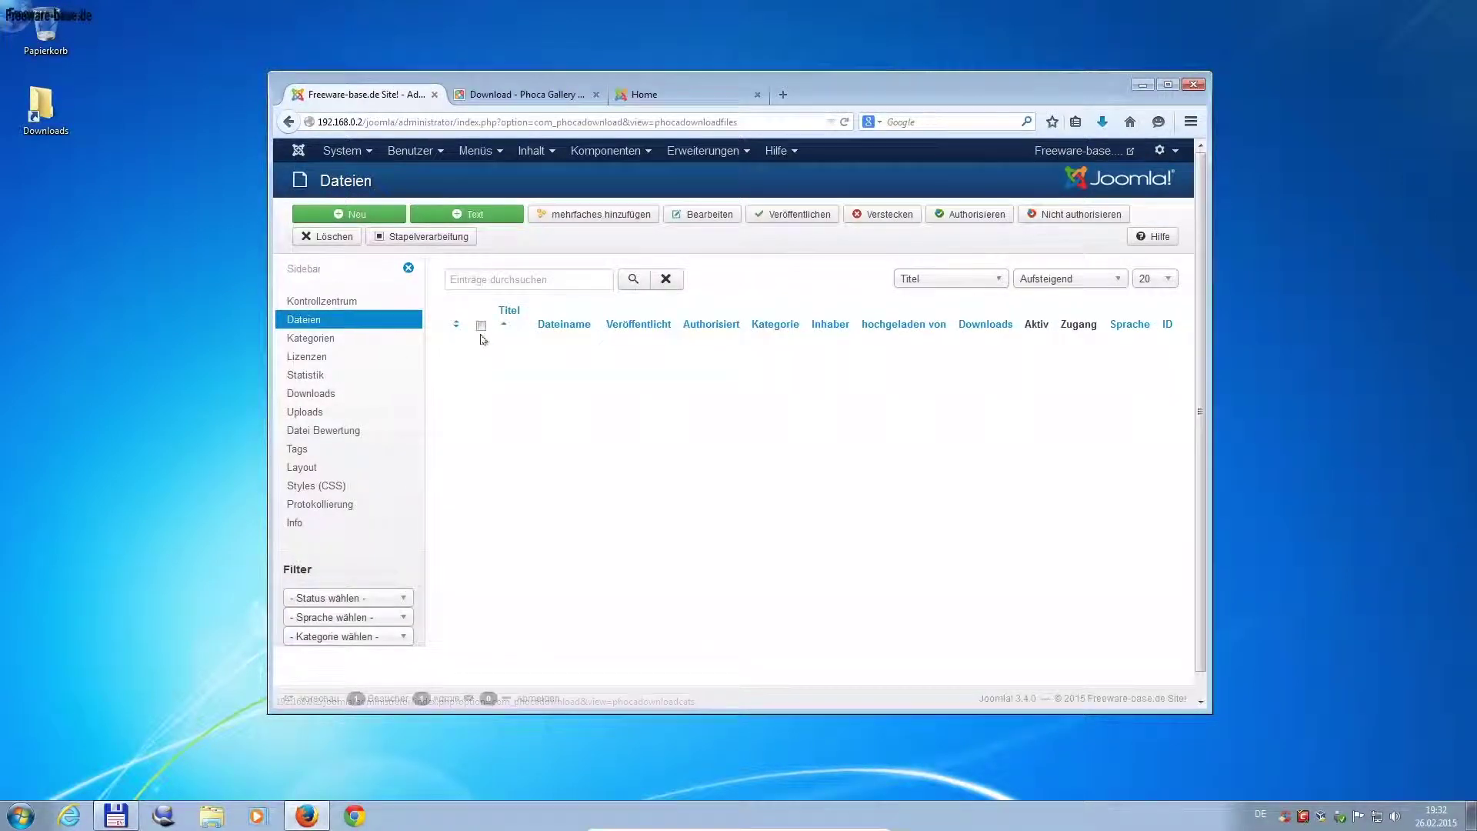
{"action": "left_click", "coordinate": [365, 220]}
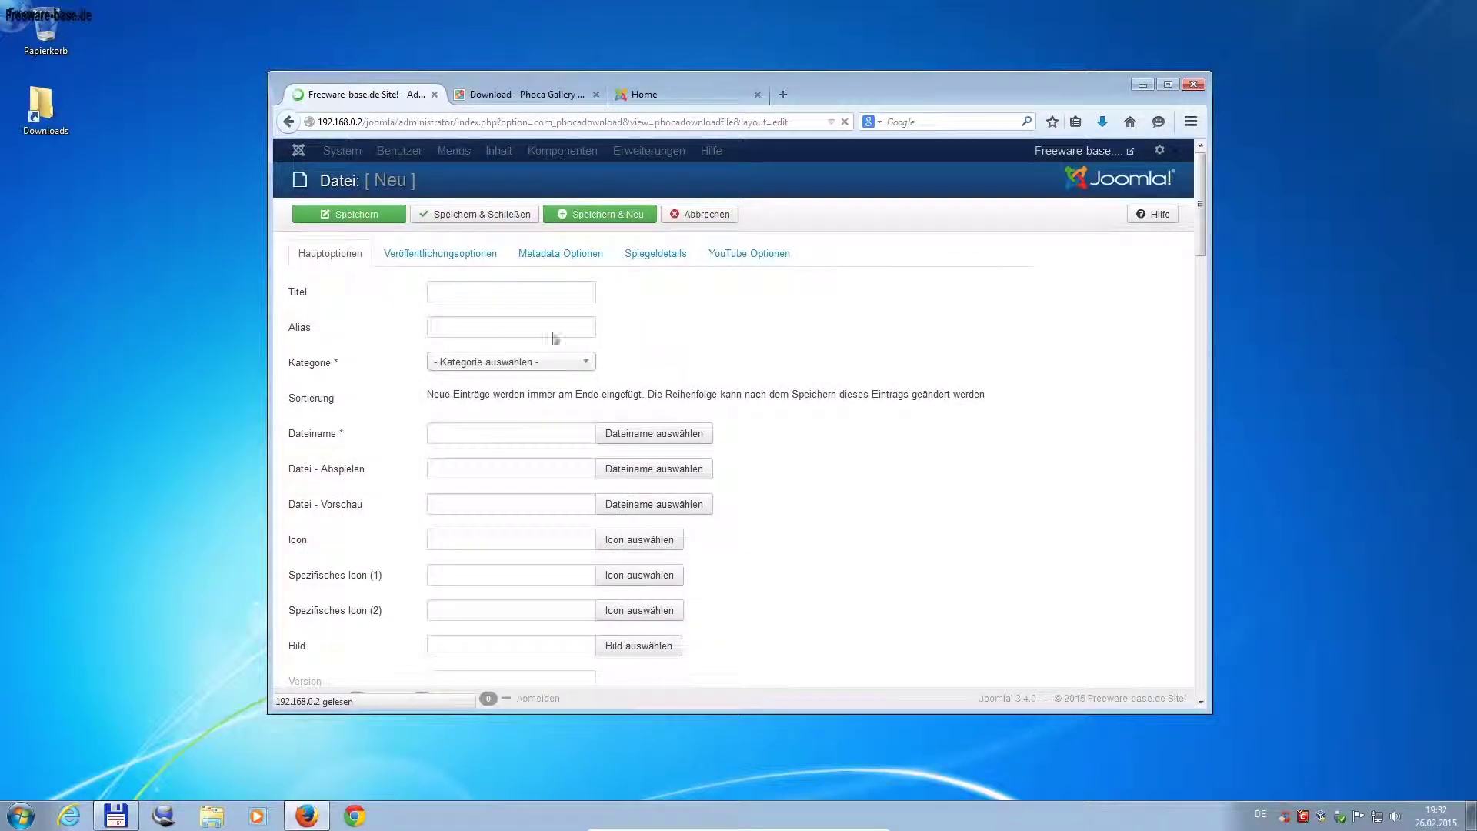
{"action": "left_click", "coordinate": [491, 290]}
{"action": "type", "text": "Download Titel"}
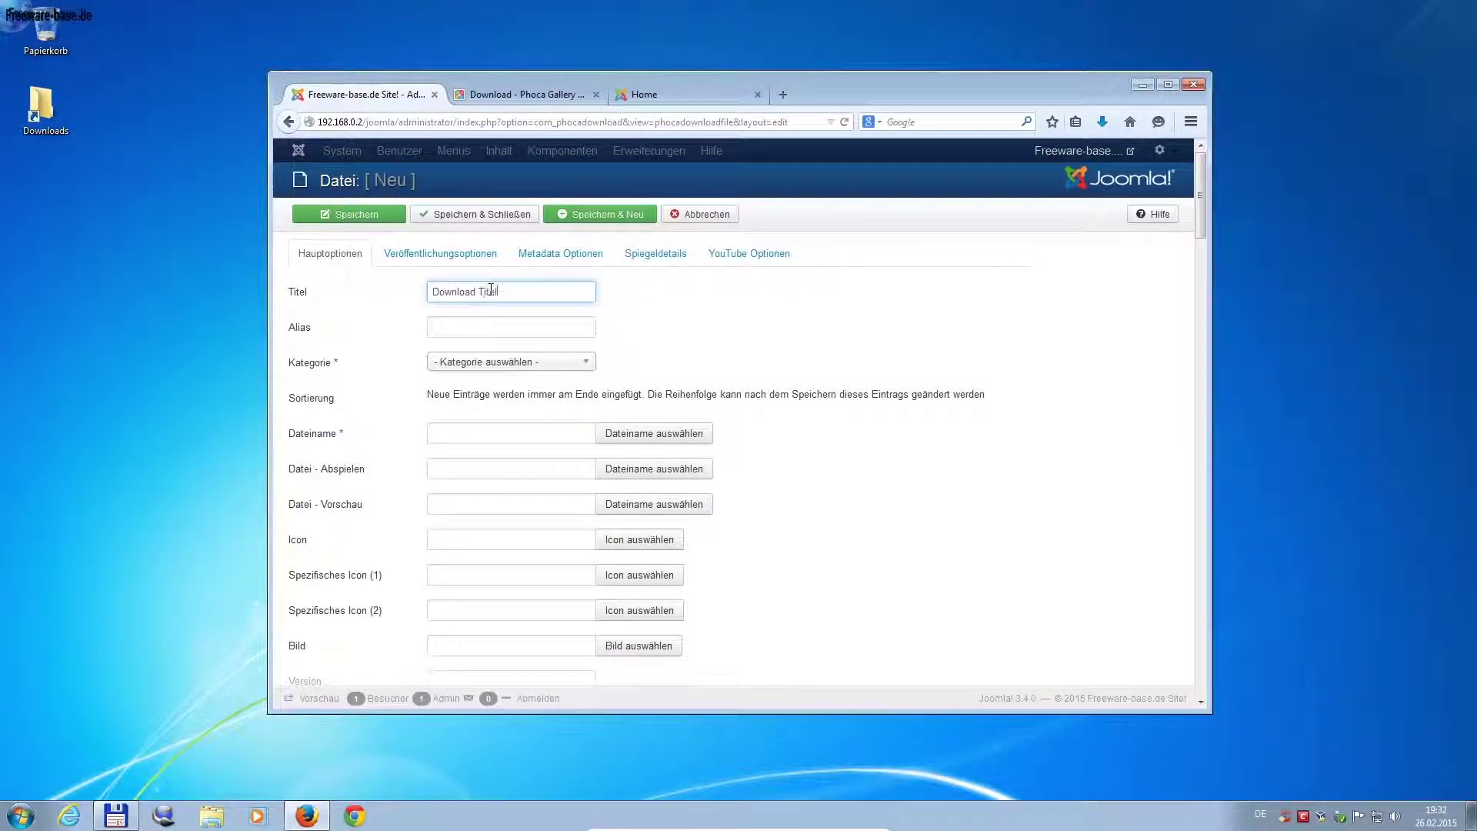
{"action": "key", "text": "Tab"}
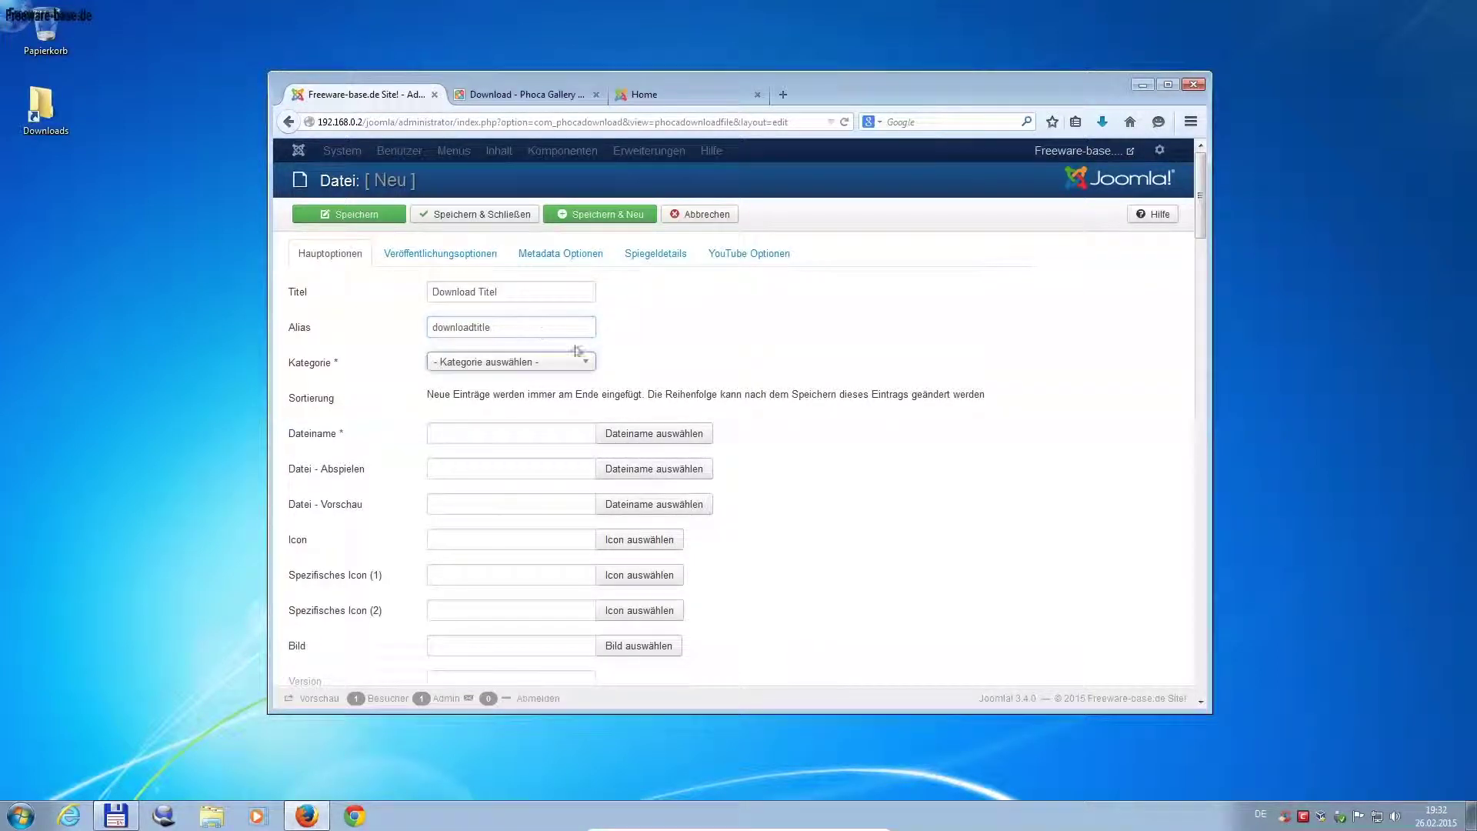
Step: Assign the file to the test kat category and bring up the file-name chooser
{"action": "left_click", "coordinate": [573, 370]}
{"action": "left_click", "coordinate": [446, 400]}
{"action": "left_click", "coordinate": [450, 430]}
{"action": "left_click", "coordinate": [650, 435]}
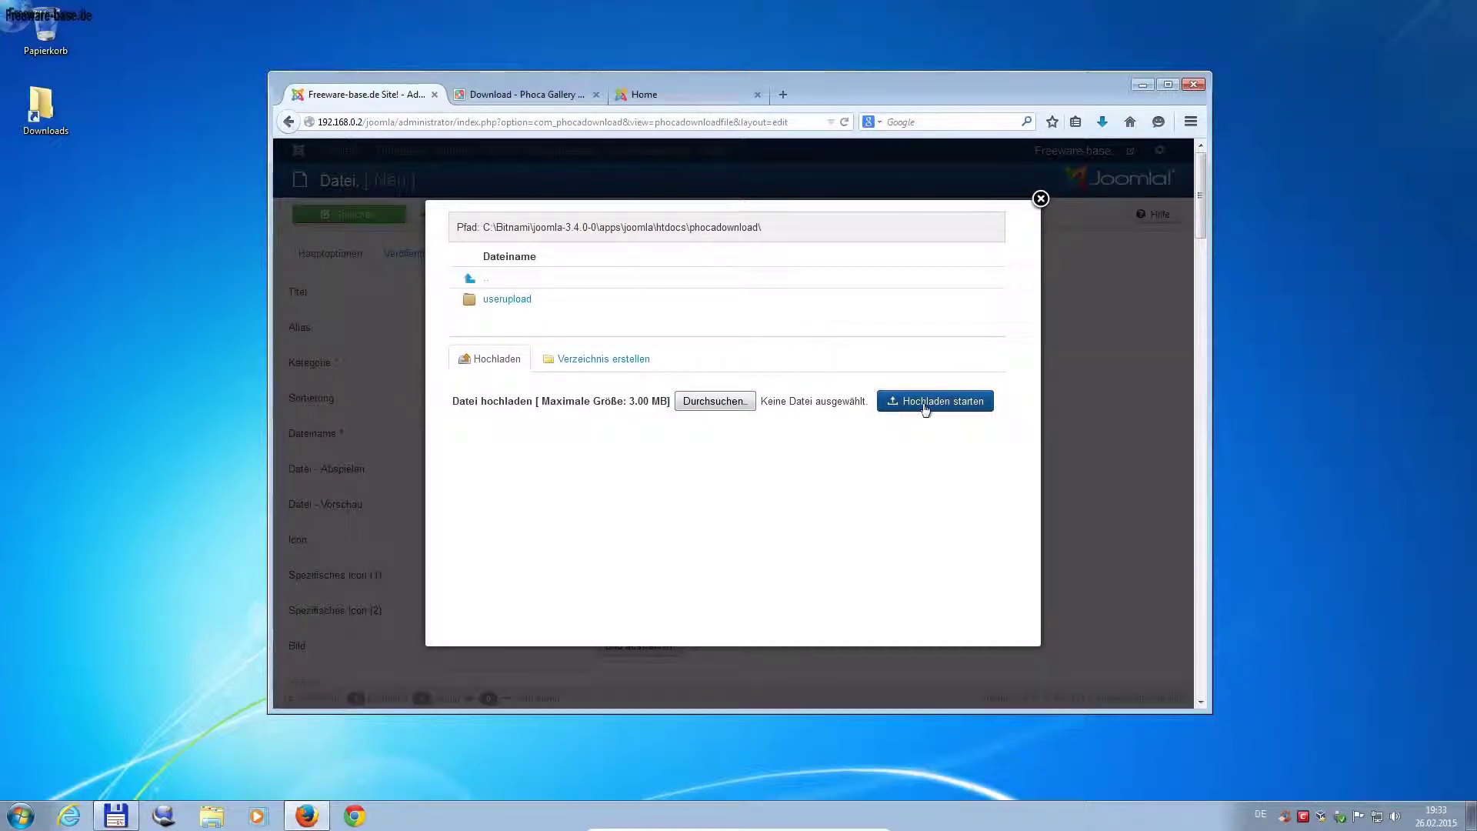
Step: Upload com_phocagallery_v4.1.2.zip and select it as the entry's file name
{"action": "left_click", "coordinate": [709, 407]}
{"action": "scroll", "coordinate": [538, 308], "scroll_direction": "down", "scroll_amount": 2}
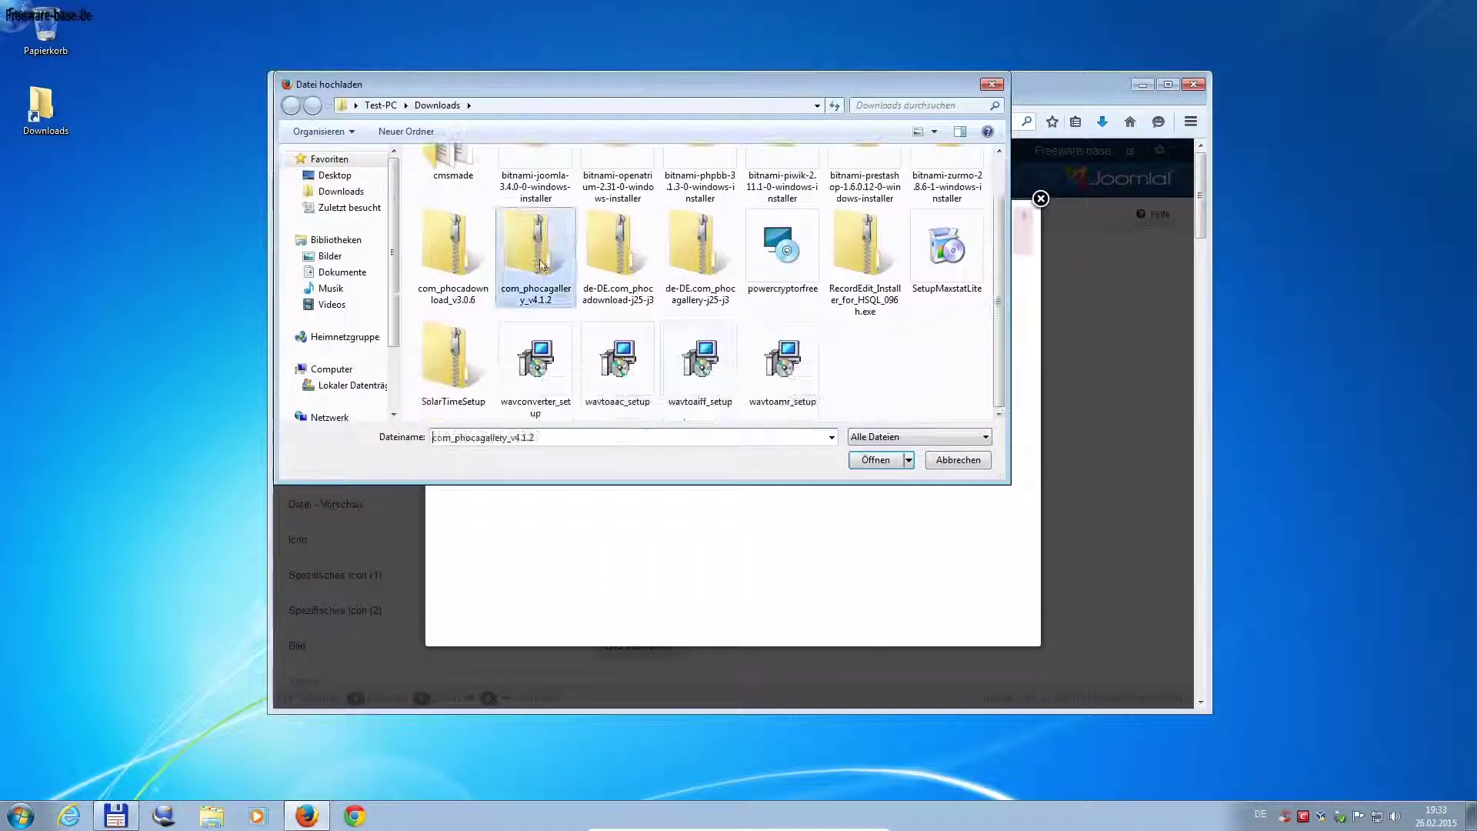
{"action": "double_click", "coordinate": [511, 313]}
{"action": "left_click", "coordinate": [740, 490]}
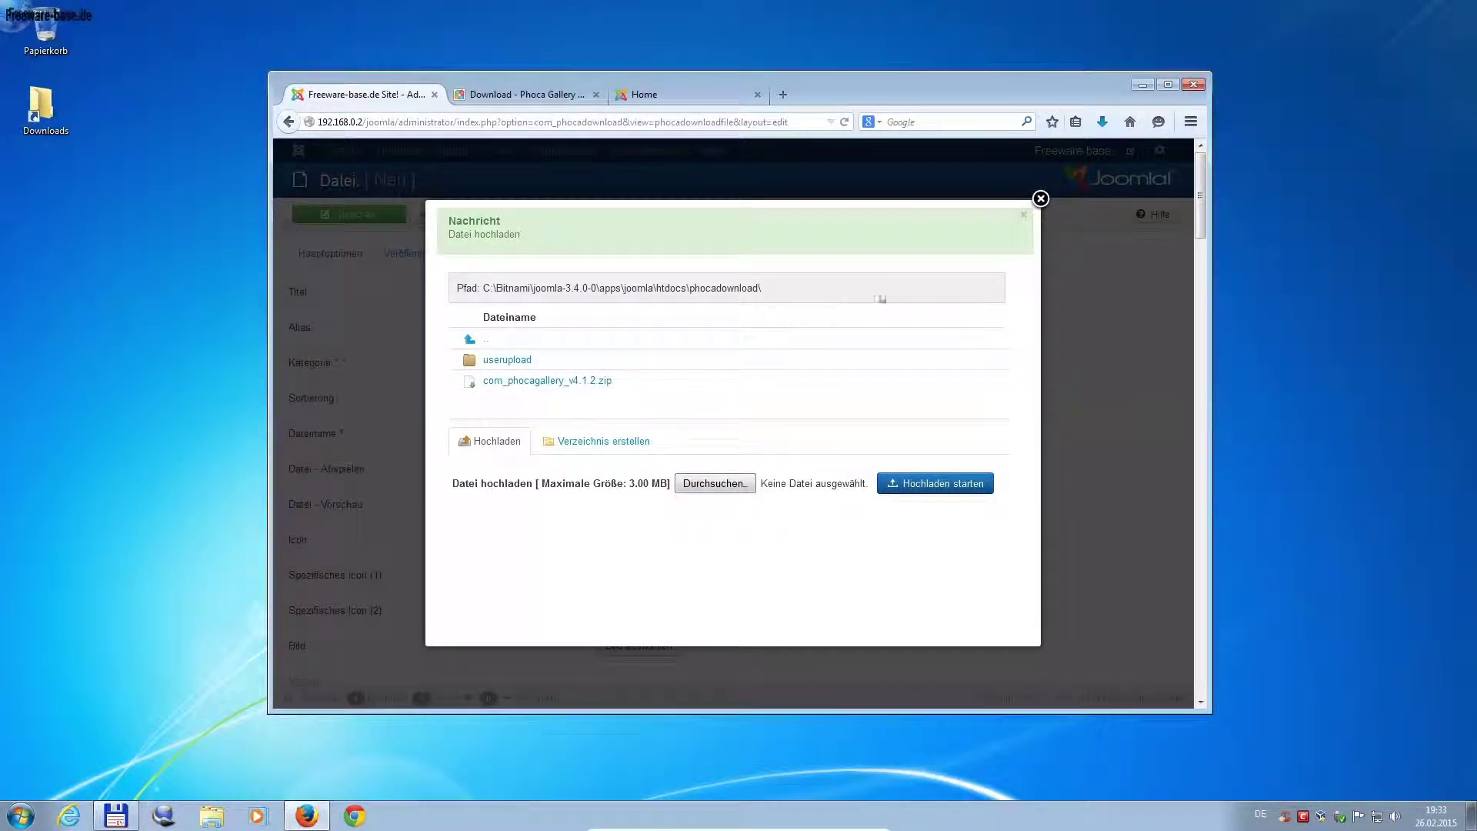
{"action": "left_click", "coordinate": [540, 383]}
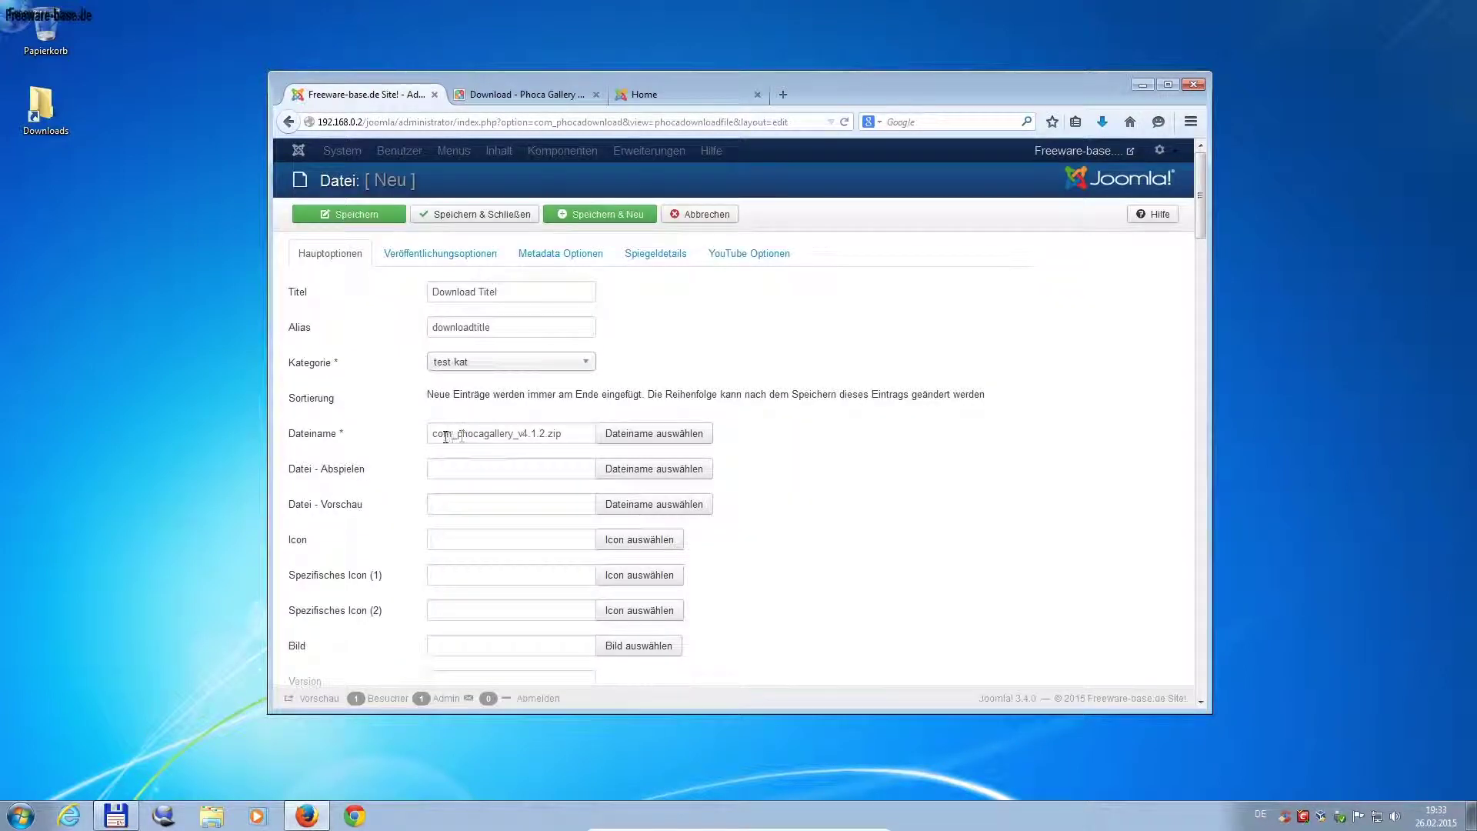
Step: Look at the icon chooser and close it without picking an icon
{"action": "left_click", "coordinate": [468, 468]}
{"action": "scroll", "coordinate": [518, 507], "scroll_direction": "down", "scroll_amount": 1}
{"action": "scroll", "coordinate": [519, 508], "scroll_direction": "down", "scroll_amount": 3}
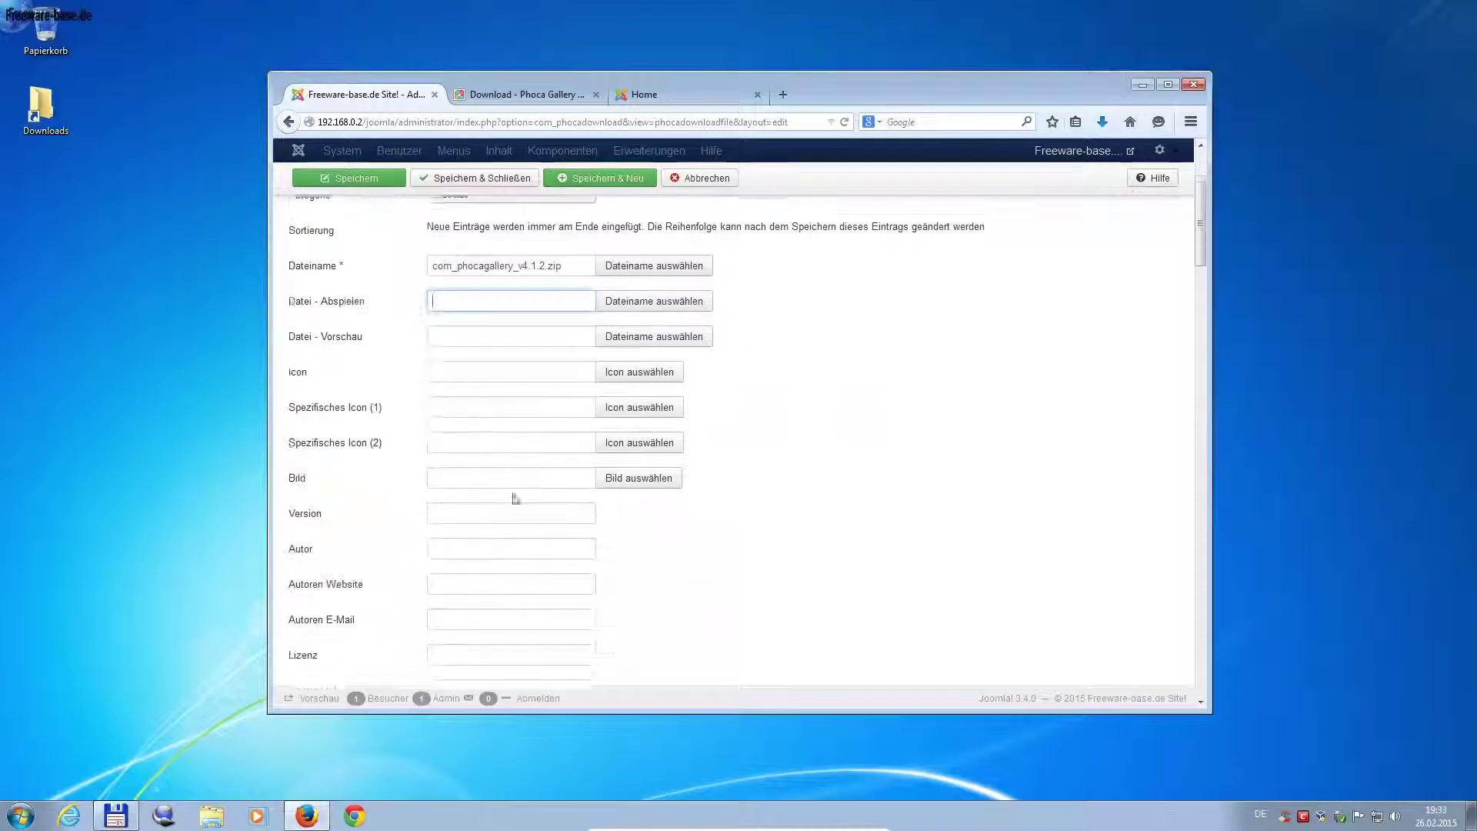
{"action": "left_click", "coordinate": [647, 373]}
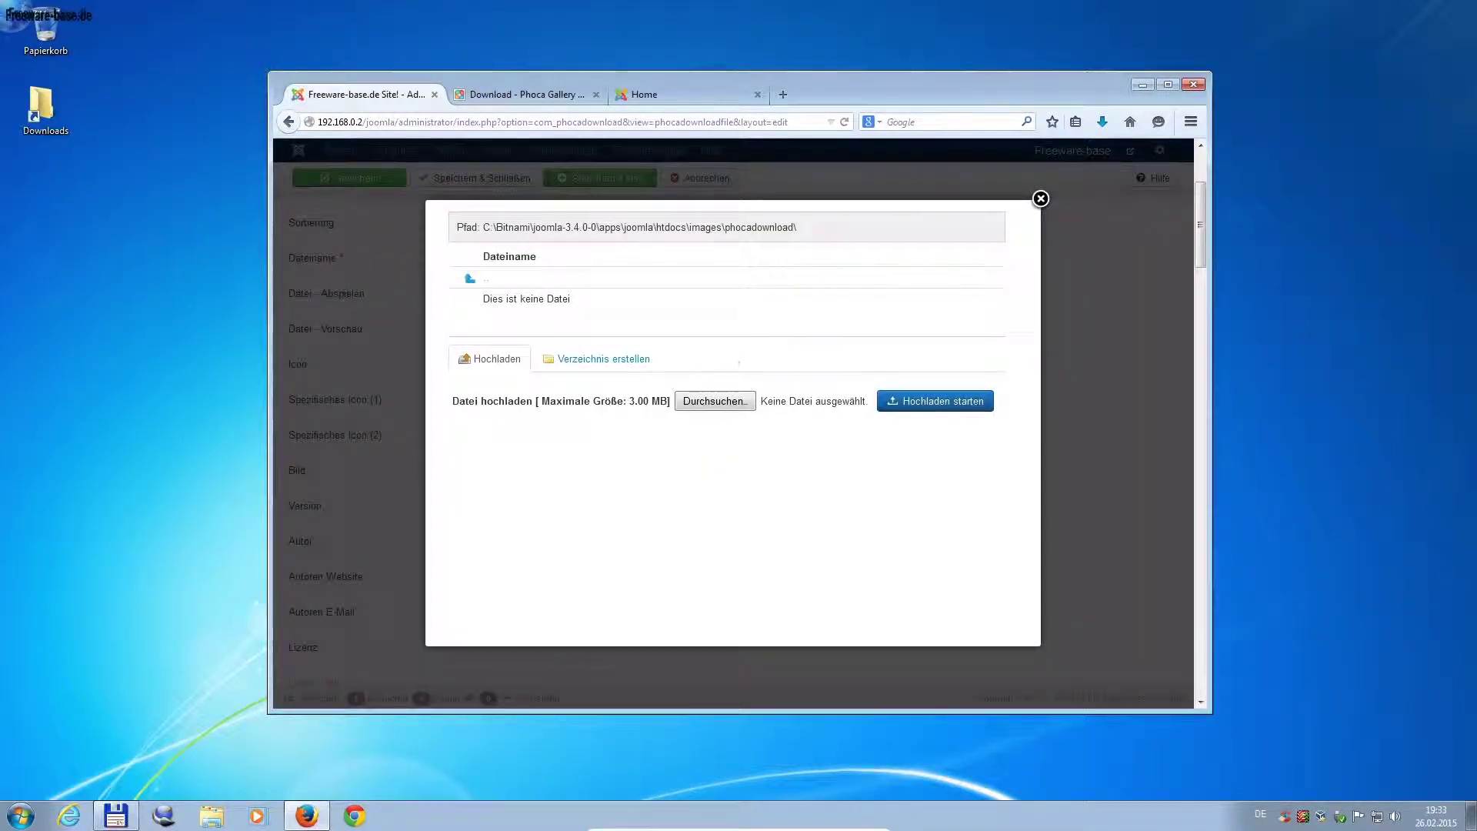
{"action": "left_click", "coordinate": [1040, 199]}
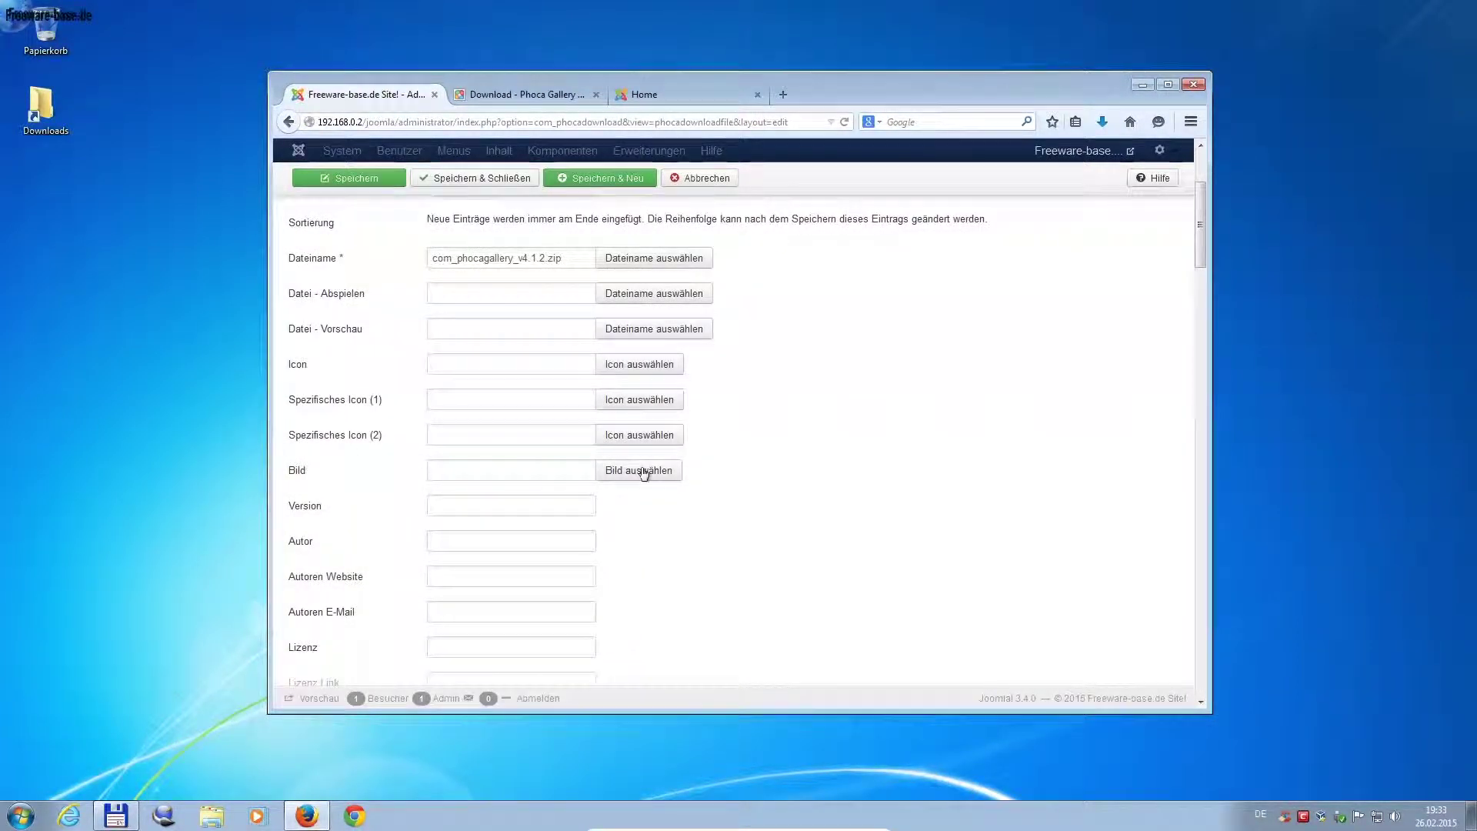
{"action": "scroll", "coordinate": [578, 530], "scroll_direction": "down", "scroll_amount": 2}
{"action": "left_click", "coordinate": [489, 331]}
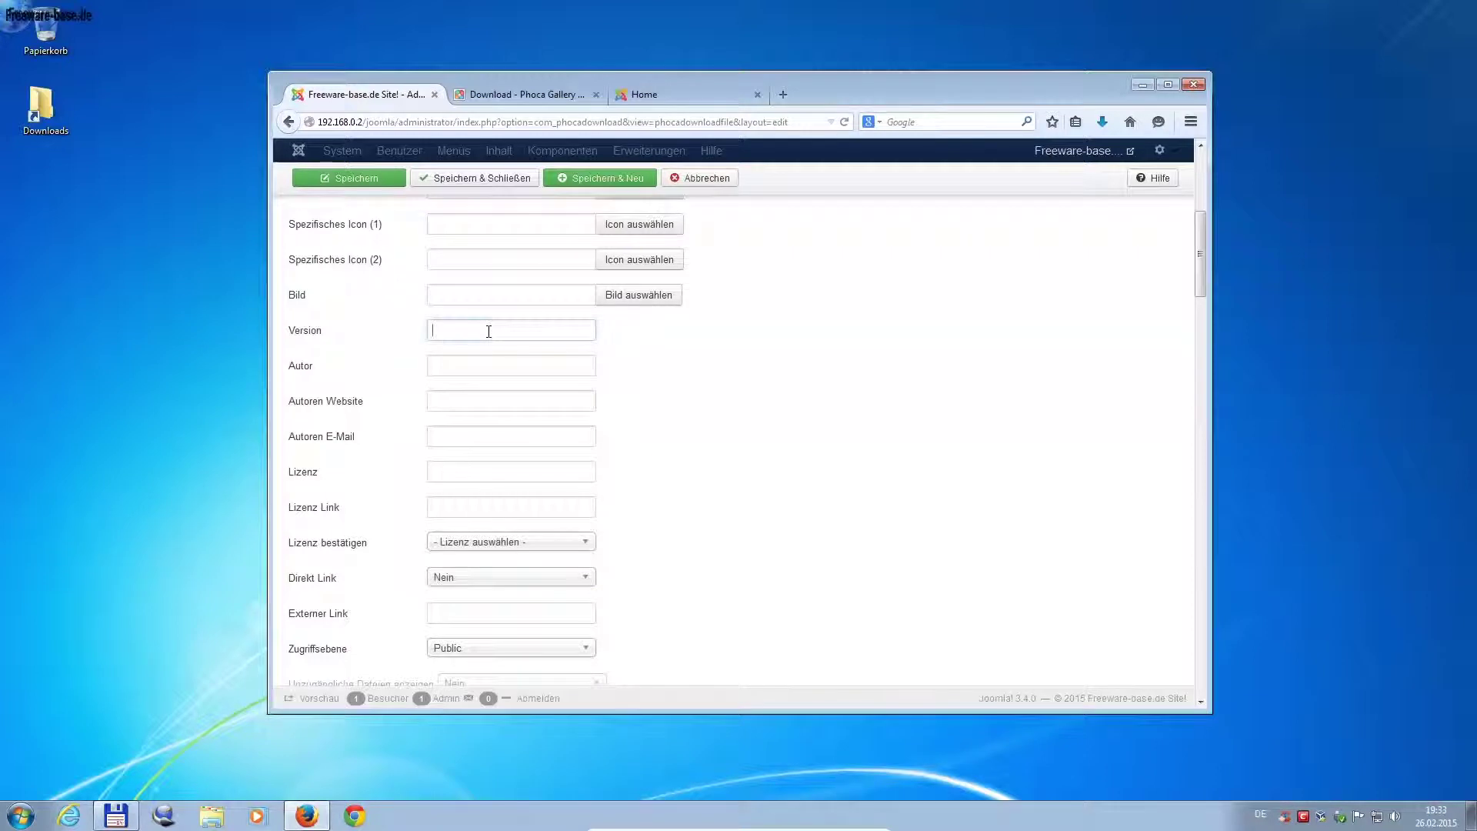
{"action": "type", "text": "1"}
{"action": "left_click", "coordinate": [494, 367]}
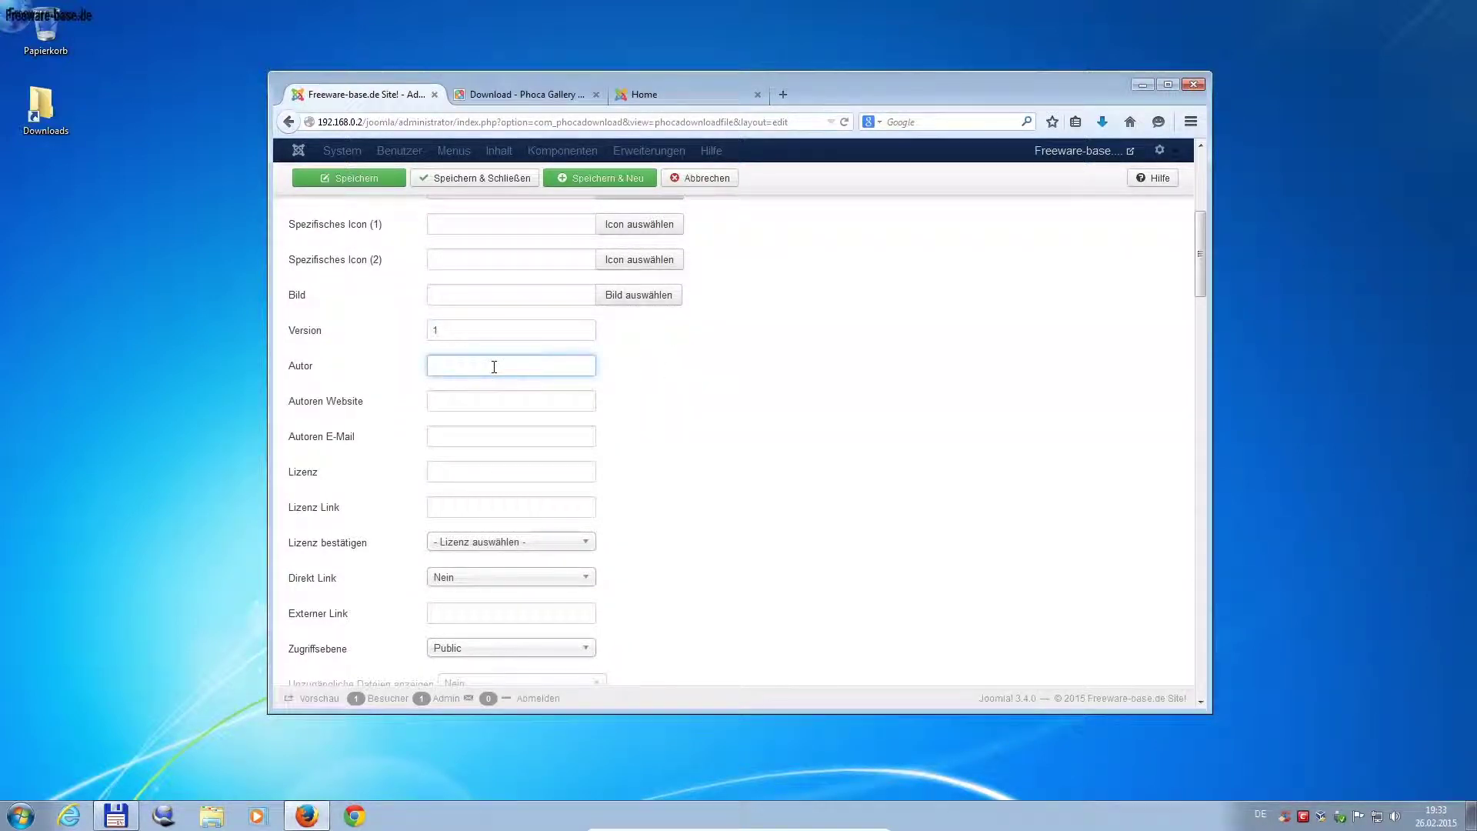
{"action": "type", "text": "phoca"}
{"action": "left_click", "coordinate": [527, 398]}
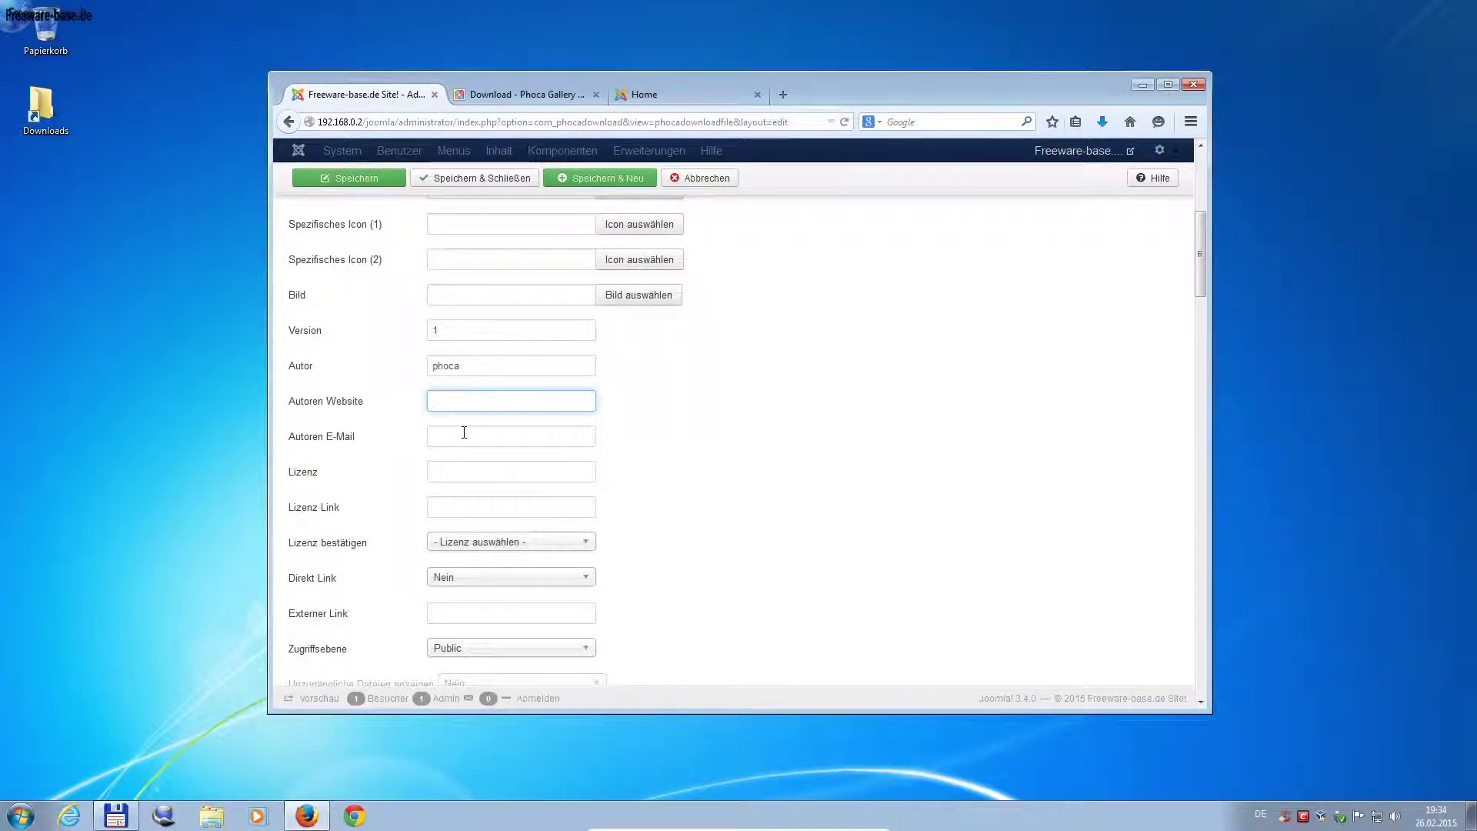
{"action": "left_click", "coordinate": [453, 406]}
{"action": "type", "text": "phoca"}
{"action": "type", "text": ".com"}
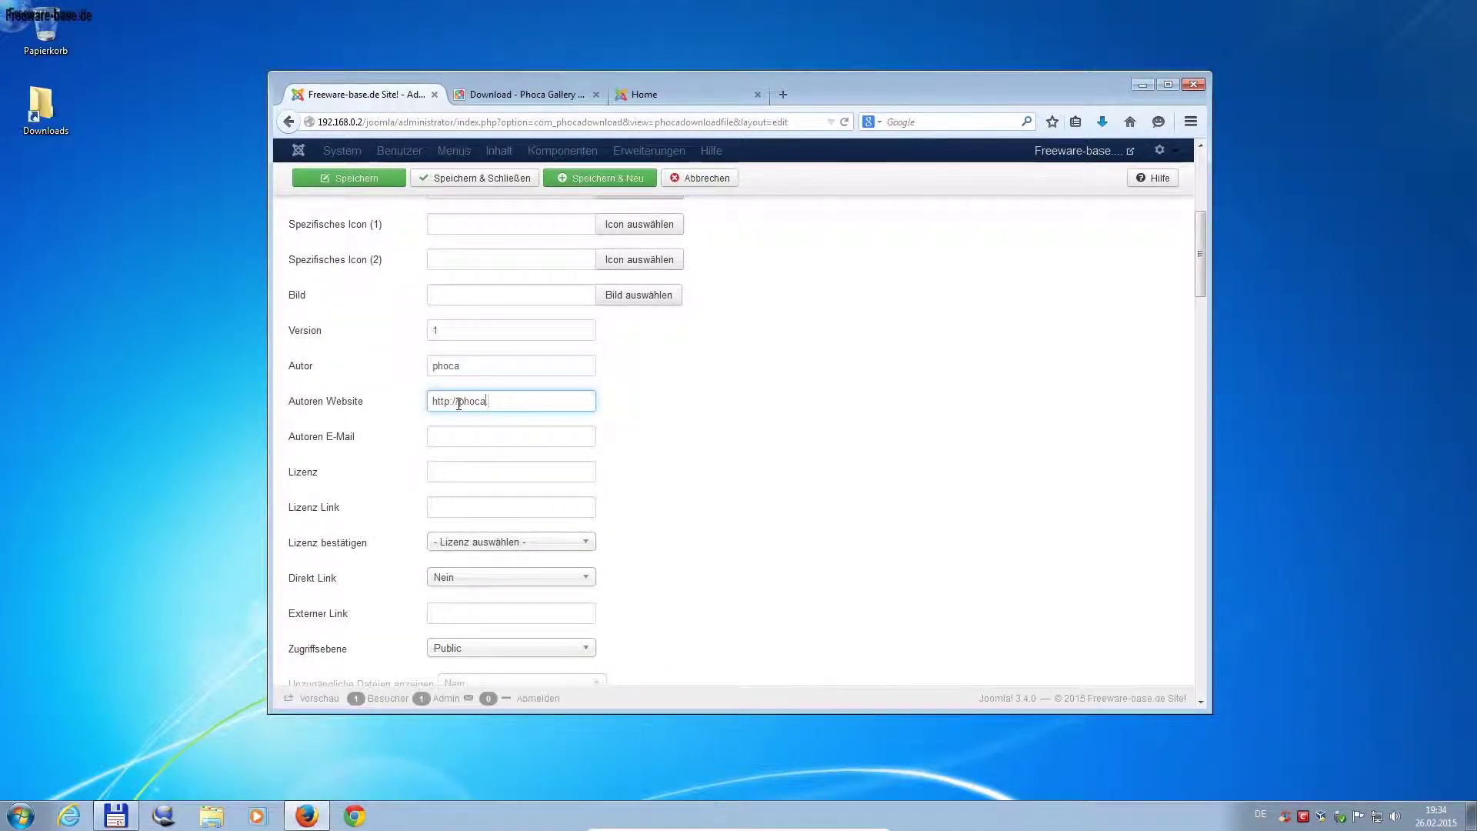
{"action": "key", "text": "Tab"}
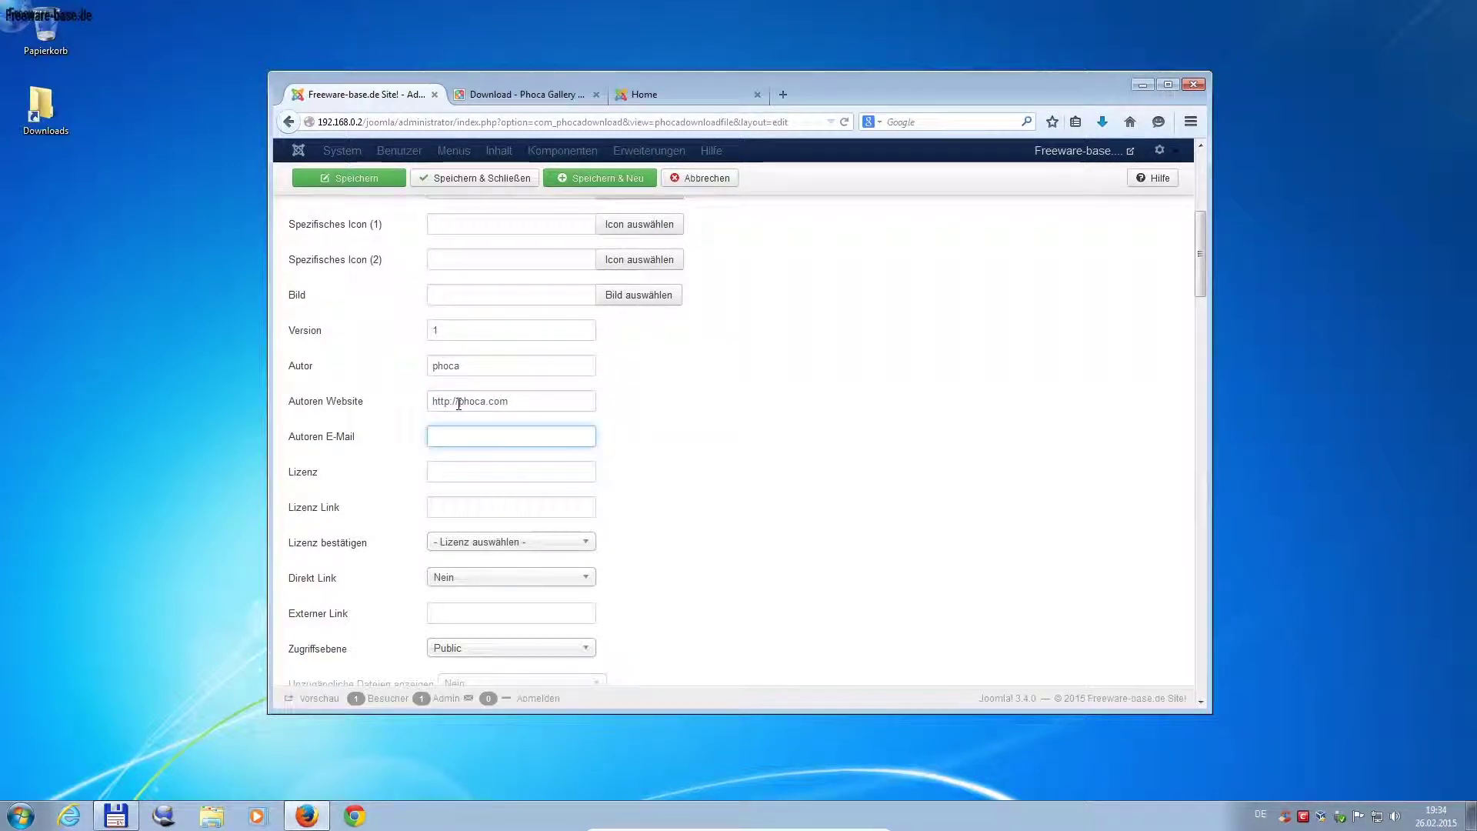
Step: Enter the author e-mail and set the licence to Freeware, leaving licence confirmation unchanged
{"action": "left_click_drag", "start_coordinate": [508, 401], "coordinate": [466, 402]}
{"action": "key", "text": "ctrl+c"}
{"action": "left_click", "coordinate": [460, 435]}
{"action": "key", "text": "ctrl+v"}
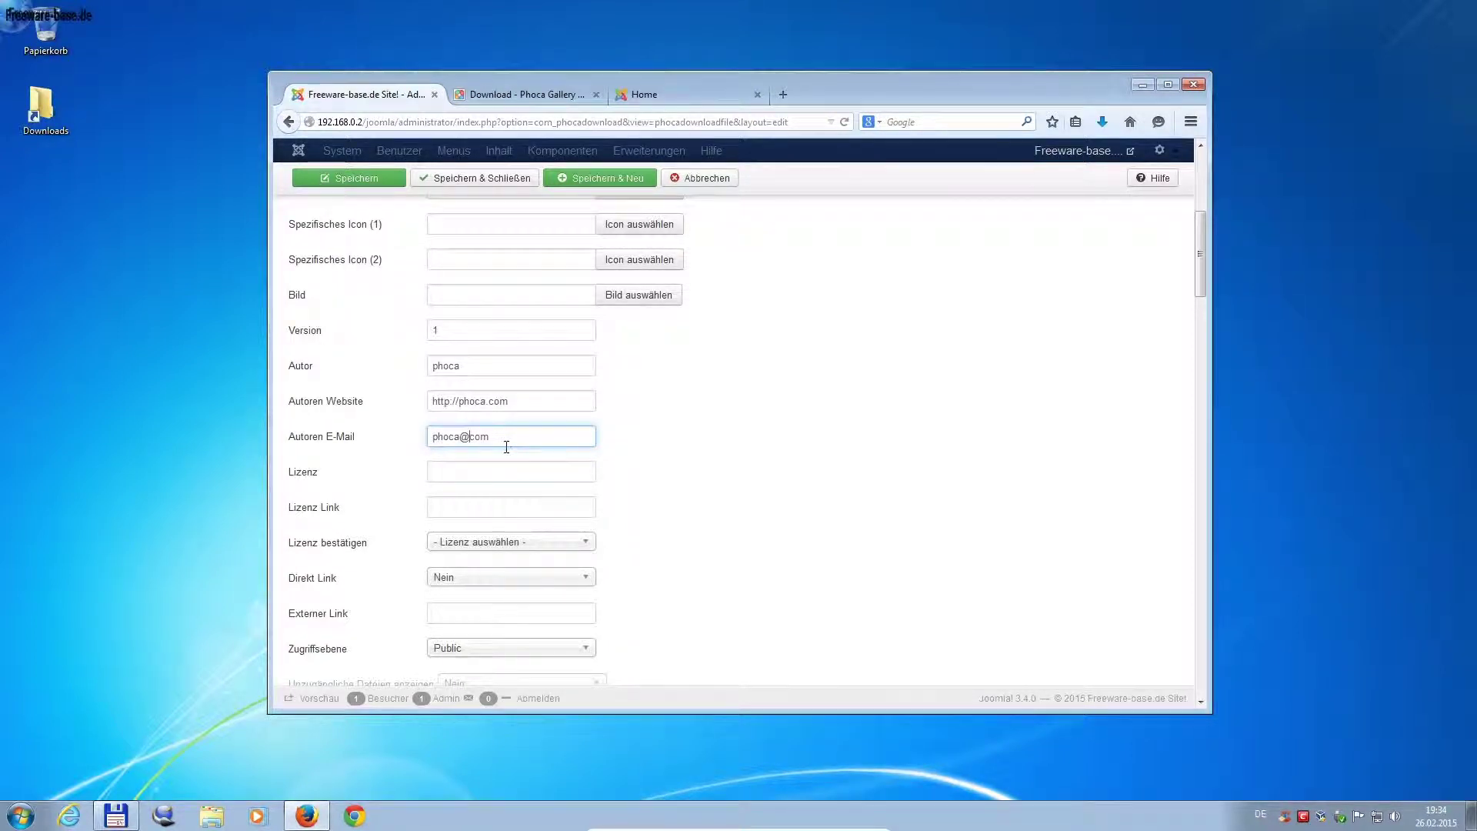
{"action": "left_click", "coordinate": [471, 471]}
{"action": "type", "text": "Freeware"}
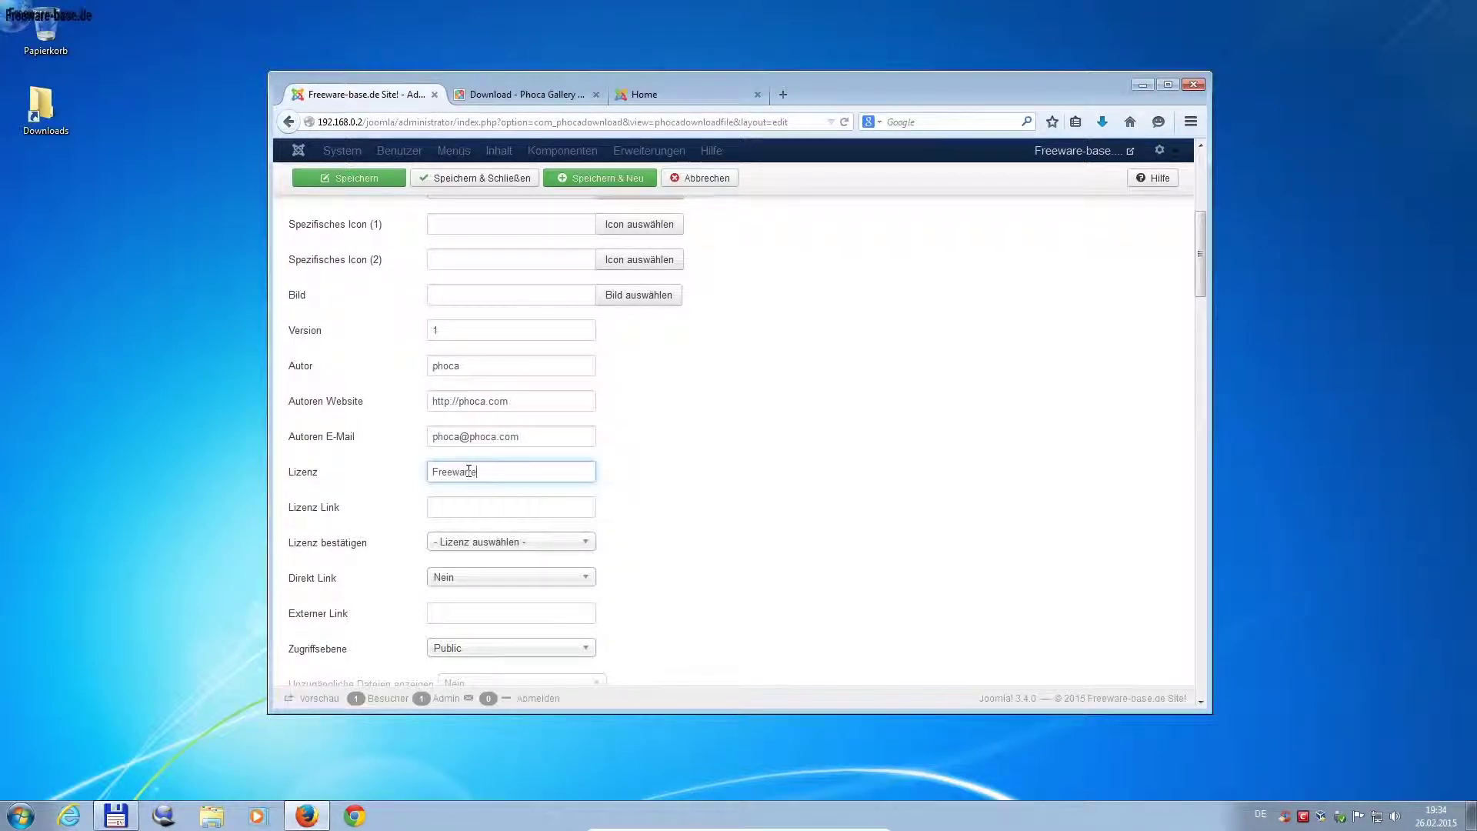
{"action": "key", "text": "Tab"}
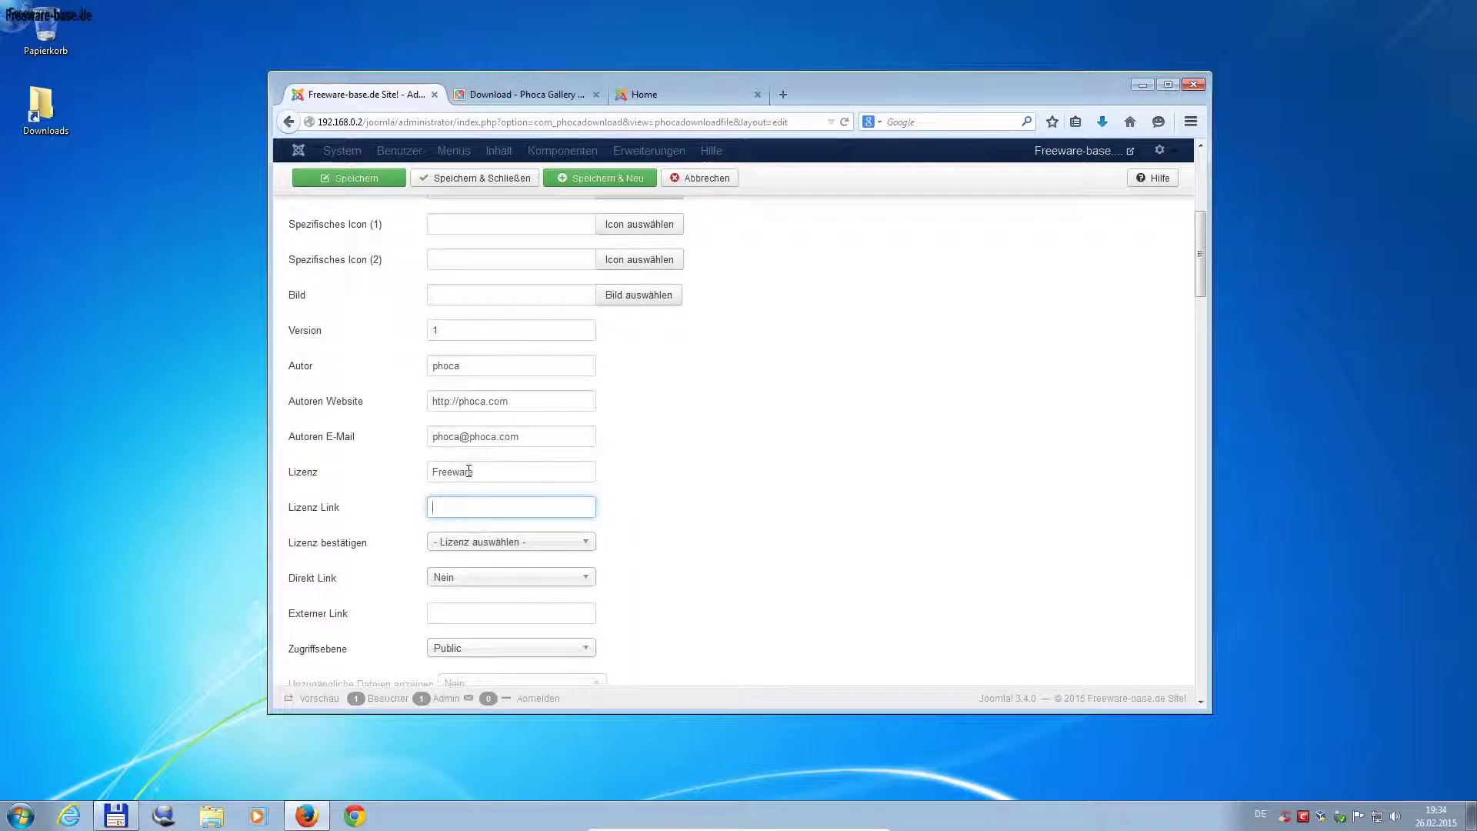
{"action": "key", "text": "Tab"}
{"action": "left_click", "coordinate": [539, 543]}
{"action": "left_click", "coordinate": [535, 544]}
{"action": "left_click", "coordinate": [579, 587]}
Step: Keep direct link at Nein and set the administrator as both uploader and owner
{"action": "left_click", "coordinate": [585, 608]}
{"action": "scroll", "coordinate": [666, 648], "scroll_direction": "down", "scroll_amount": 5}
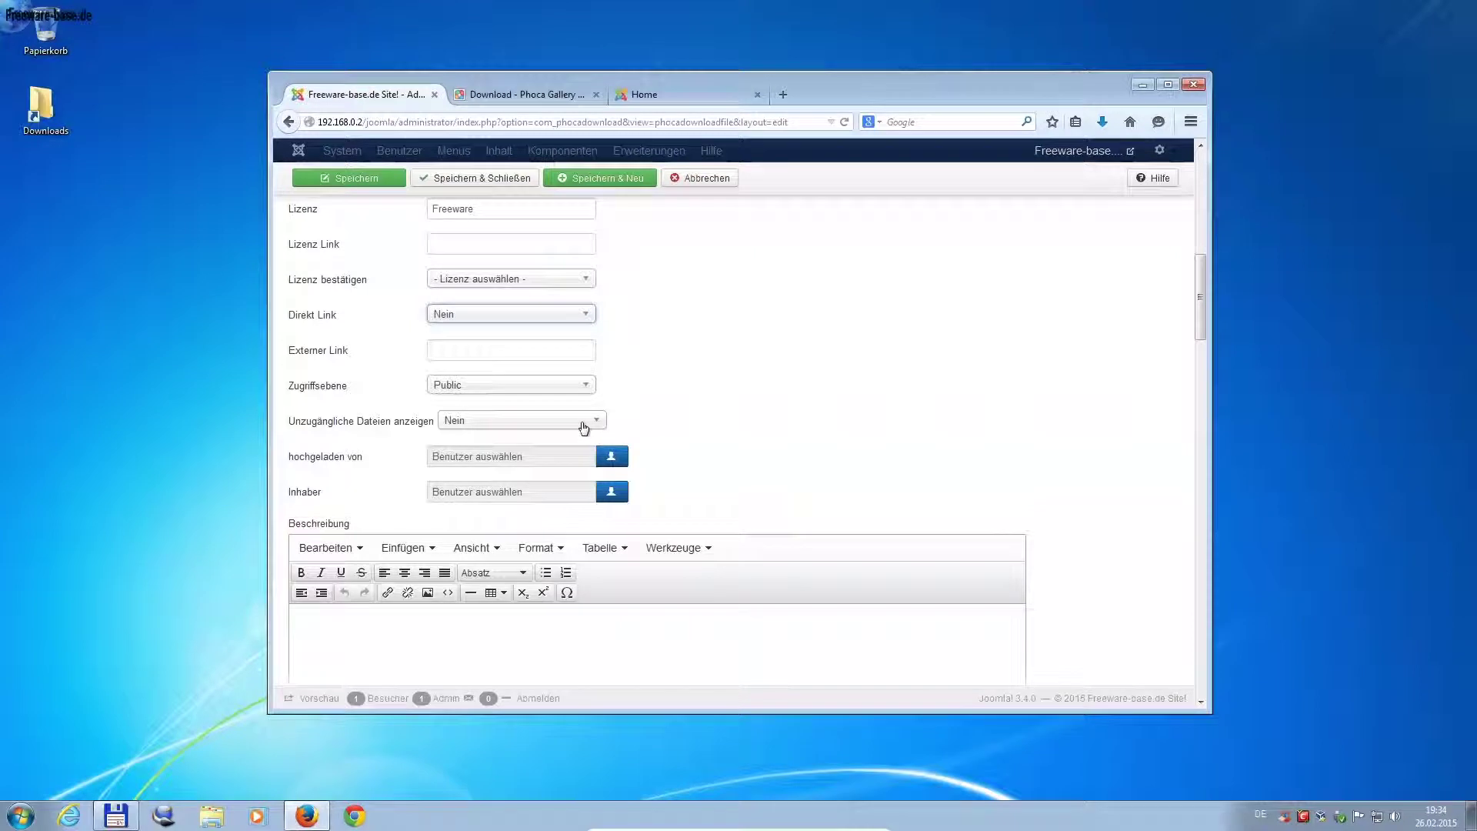
{"action": "scroll", "coordinate": [638, 460], "scroll_direction": "down", "scroll_amount": 1}
{"action": "scroll", "coordinate": [638, 460], "scroll_direction": "down", "scroll_amount": 3}
{"action": "left_click", "coordinate": [611, 316]}
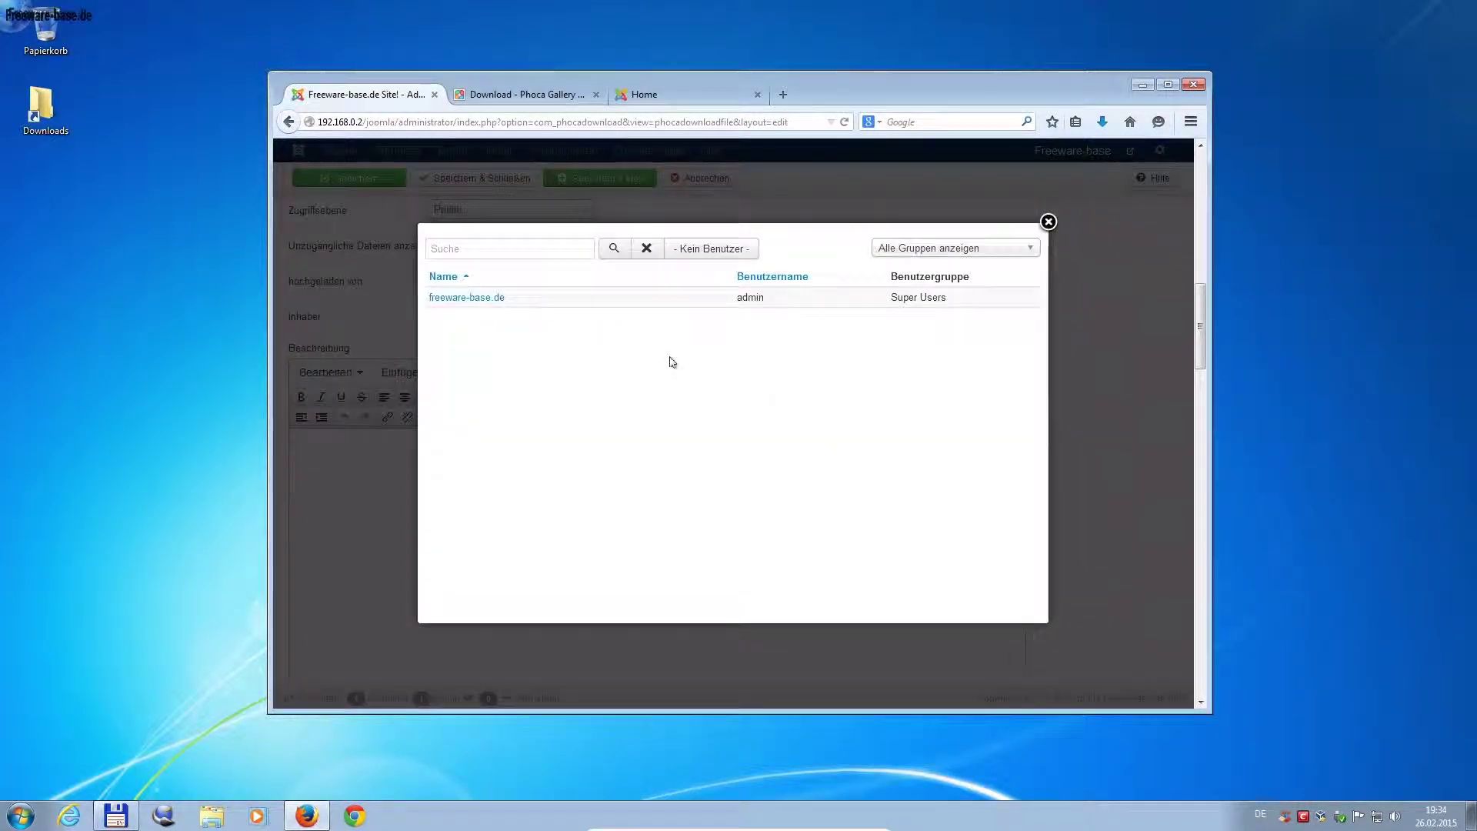
{"action": "left_click", "coordinate": [464, 298]}
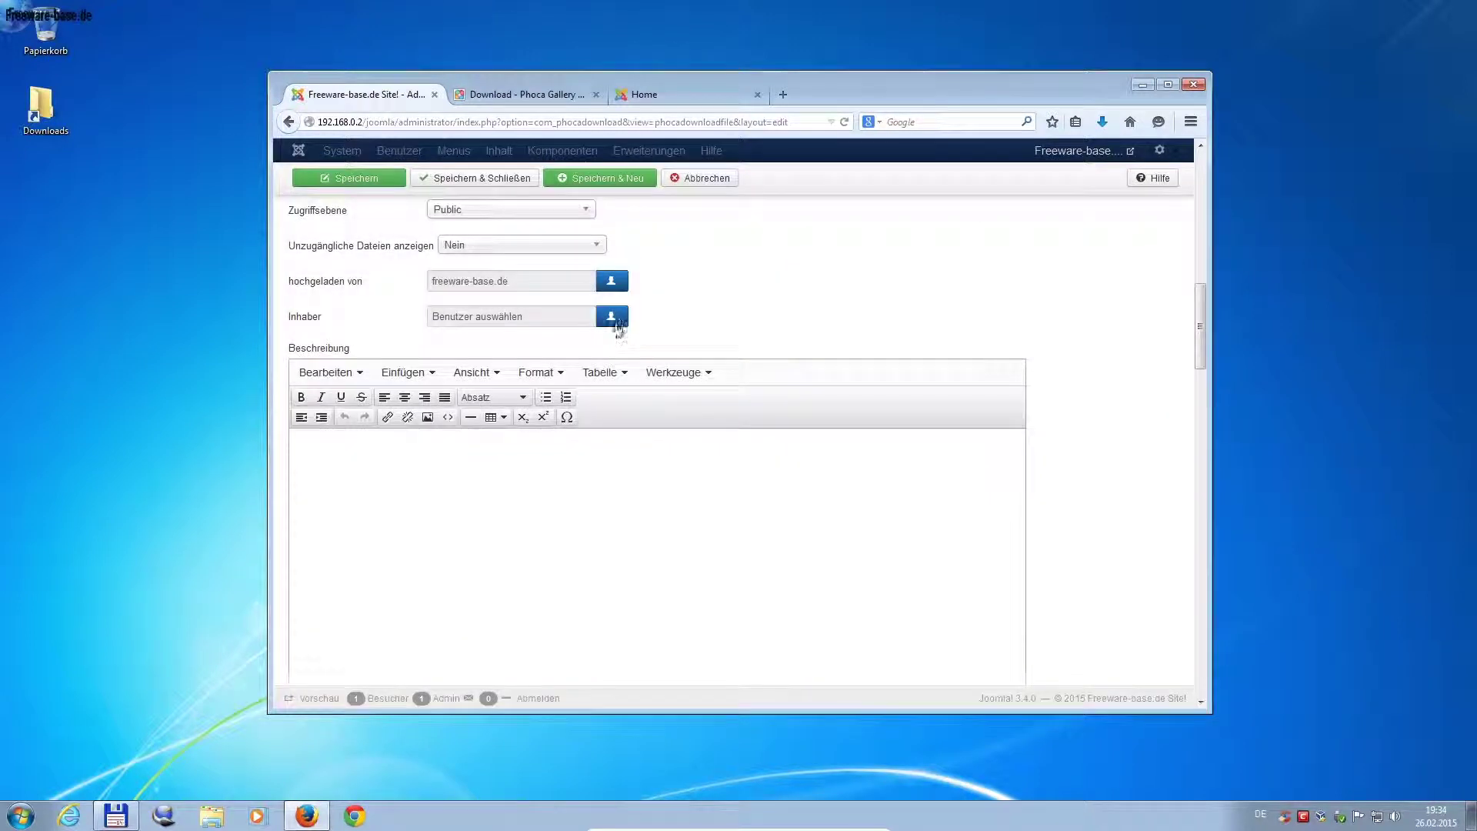
{"action": "left_click", "coordinate": [611, 316]}
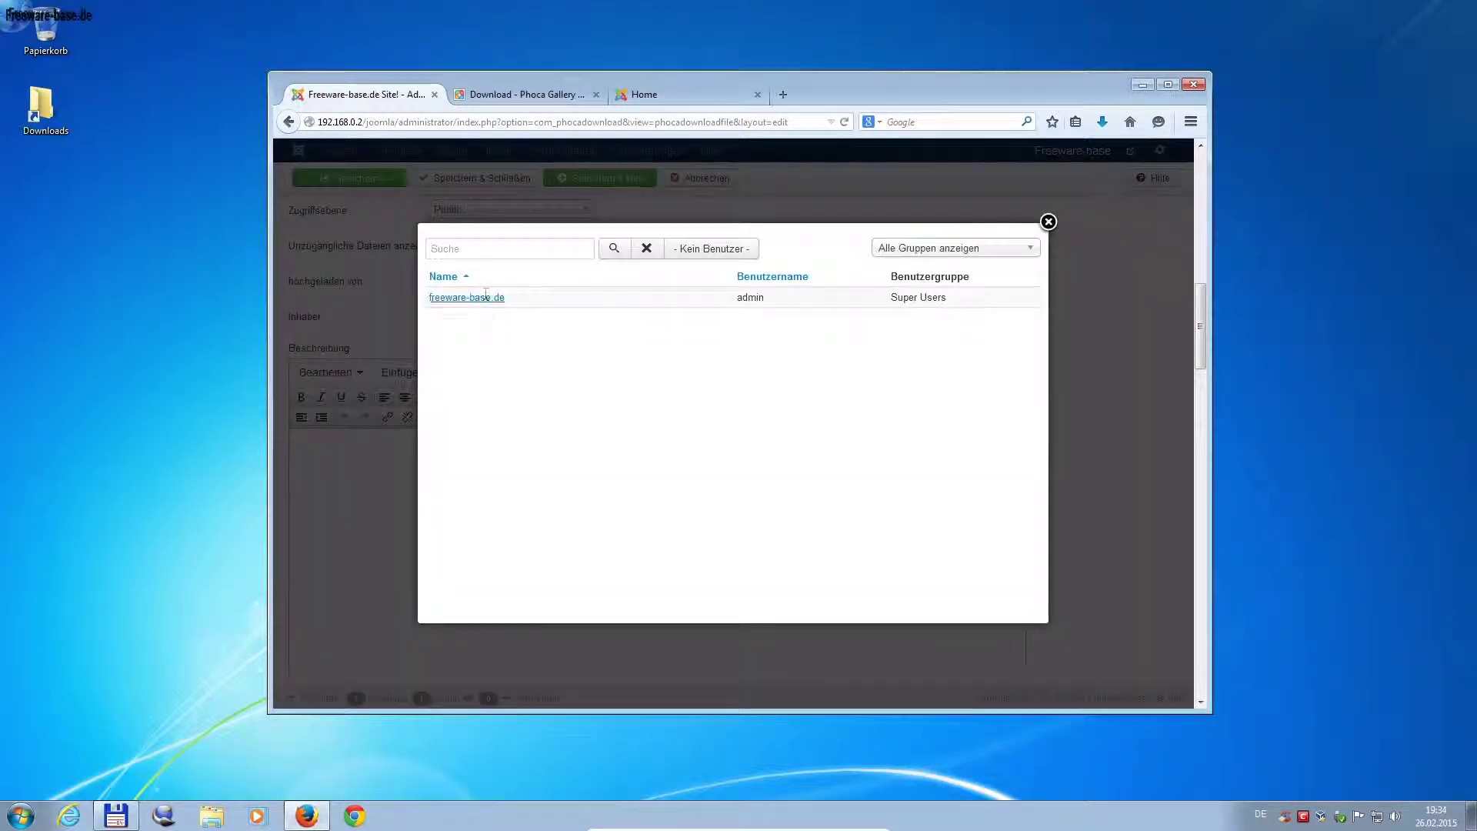
{"action": "left_click", "coordinate": [477, 299]}
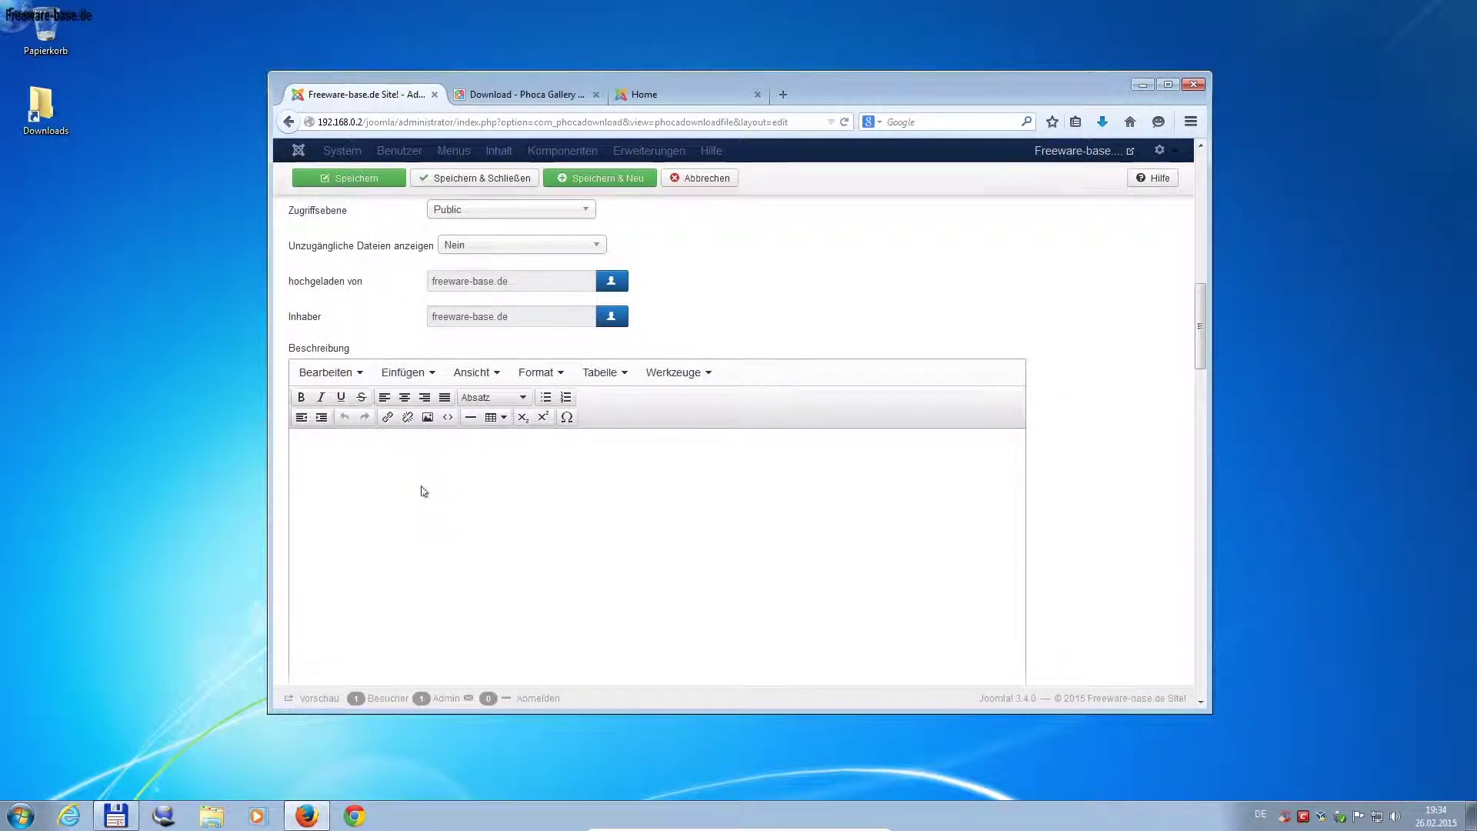
Step: Fill the Beschreibung editor with repeated phoca.com filler text
{"action": "key", "text": "ctrl+v"}
{"action": "key", "text": "ctrl+v"}
{"action": "key", "text": "ctrl+v"}
{"action": "key", "text": "ctrl+v"}
{"action": "key", "text": "ctrl+v"}
{"action": "key", "text": "ctrl+v"}
{"action": "key", "text": "ctrl+v"}
{"action": "key", "text": "ctrl+v"}
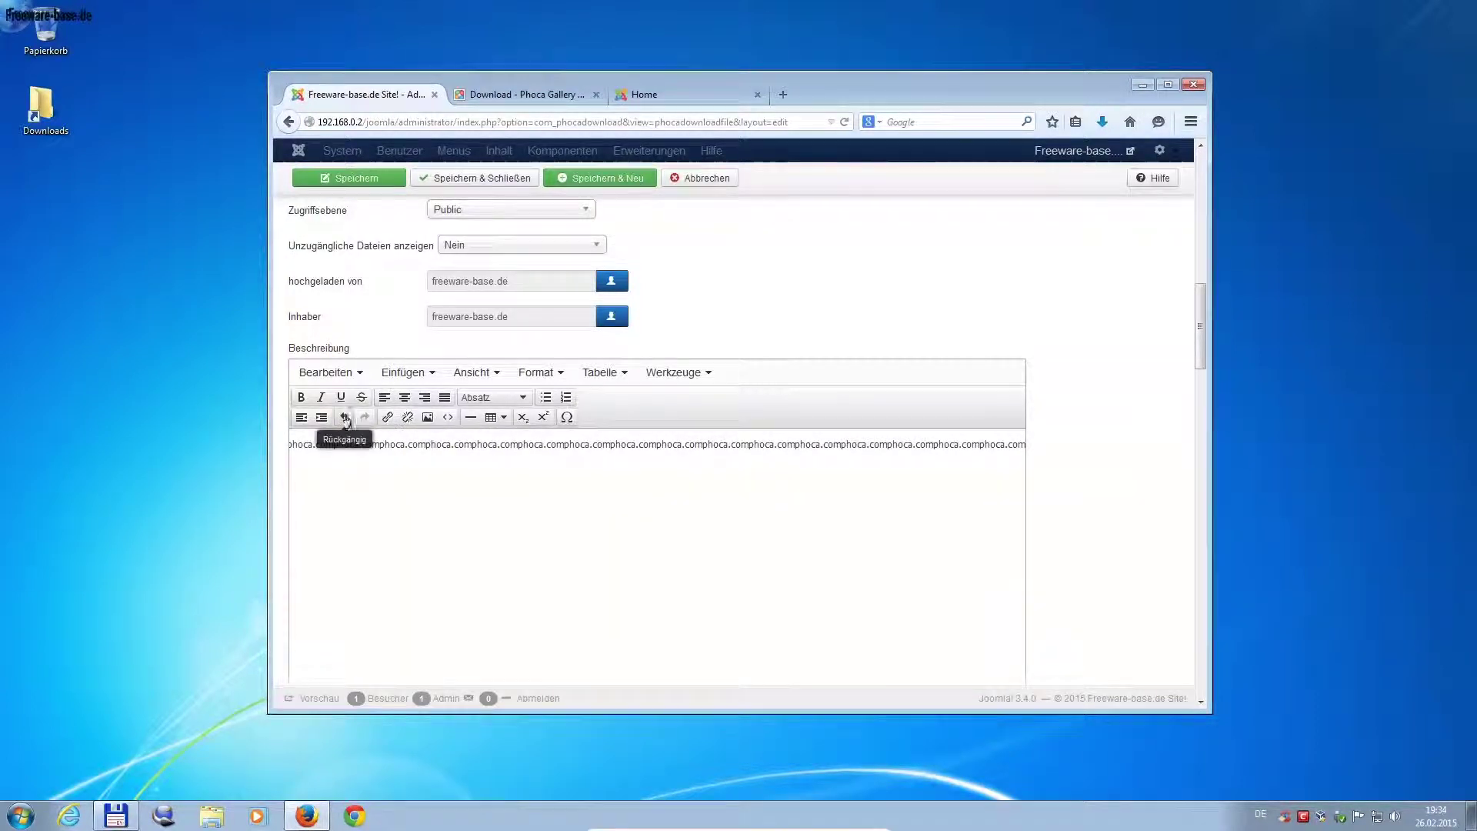
{"action": "left_click", "coordinate": [344, 417]}
{"action": "type", "text": "phoca.com"}
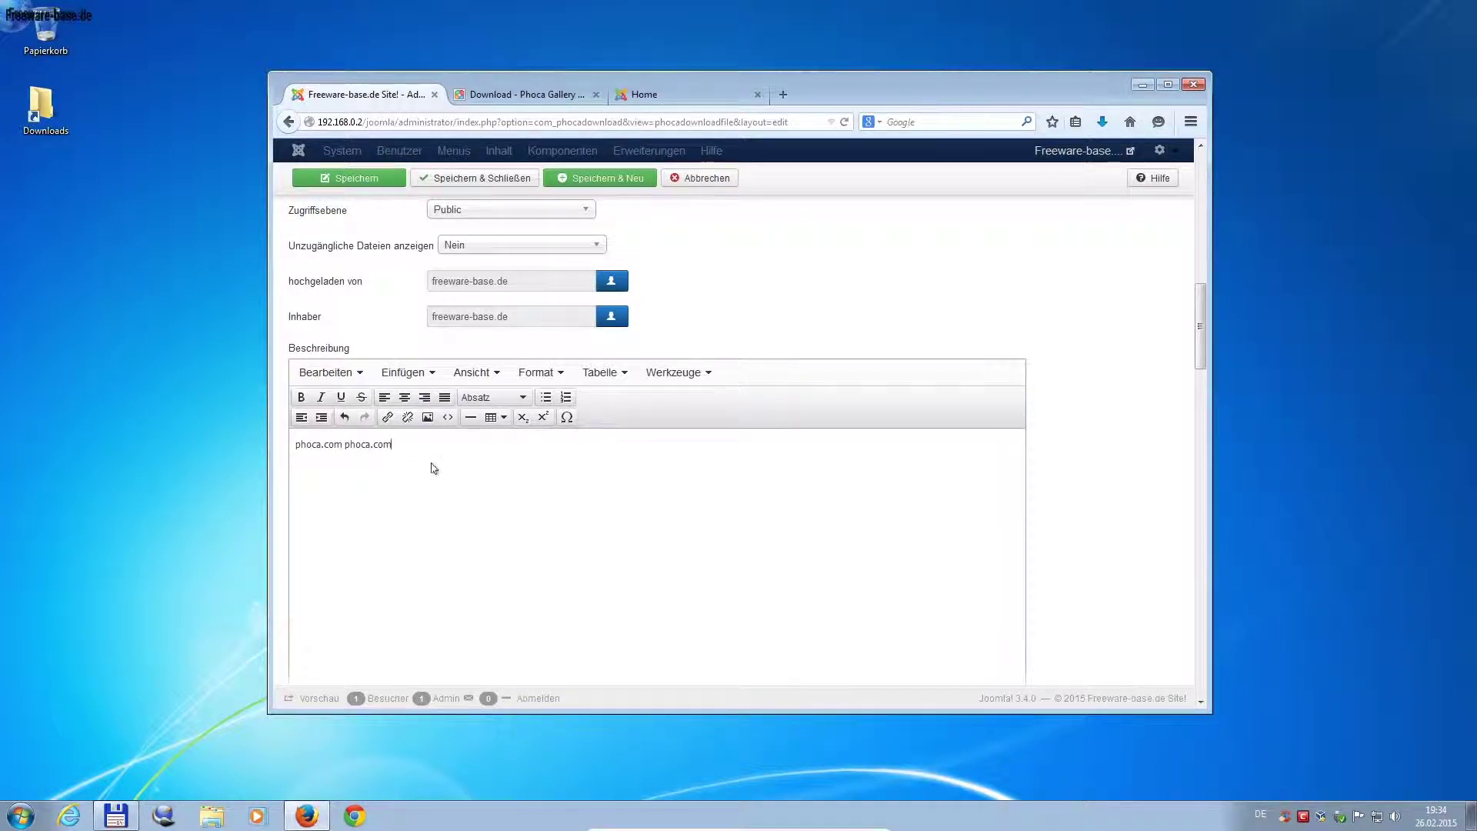
{"action": "key", "text": "ctrl+v"}
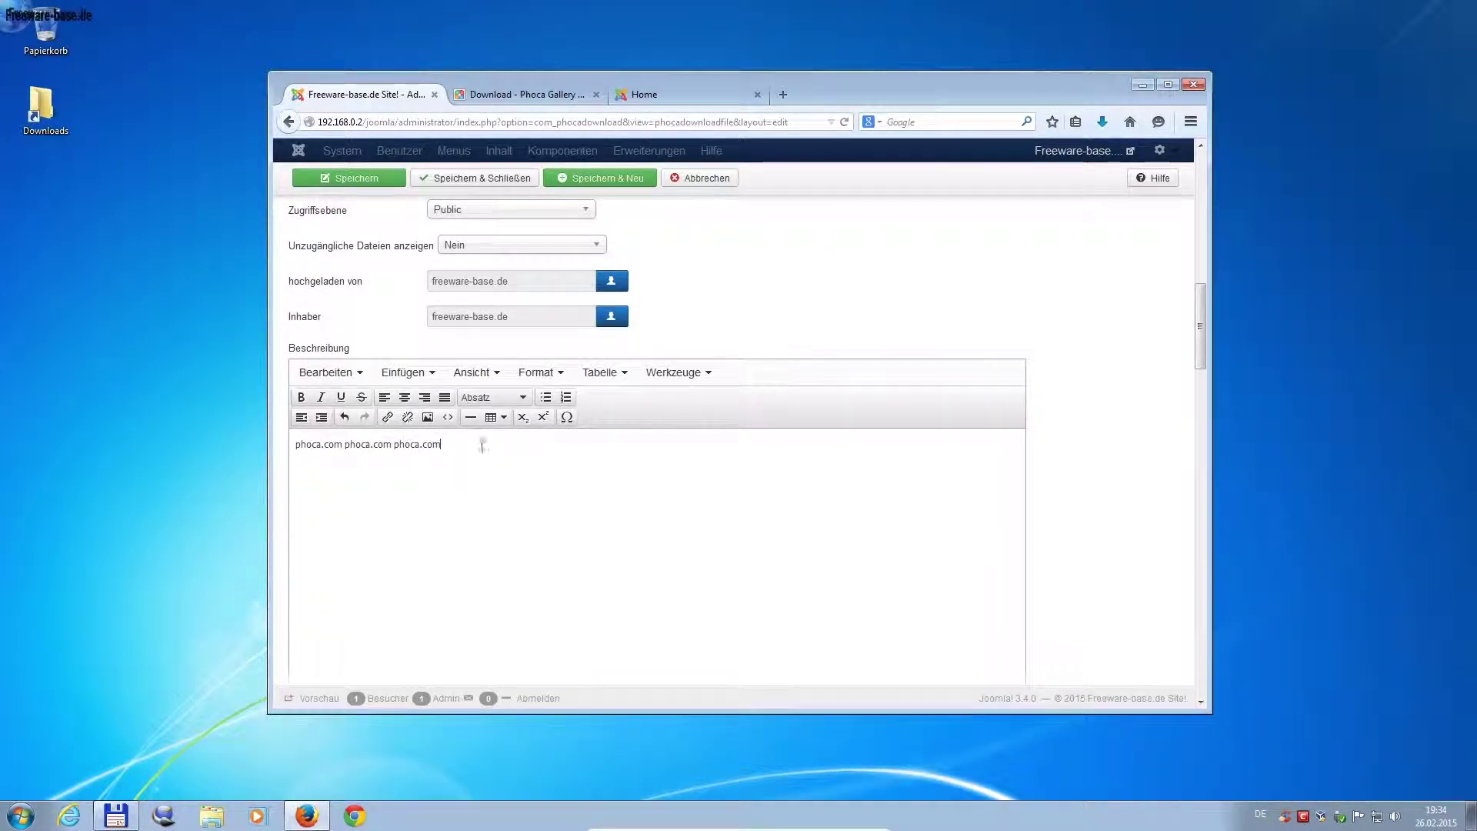
{"action": "key", "text": "ctrl+a"}
{"action": "key", "text": "ctrl+c"}
{"action": "key", "text": "ctrl+v"}
{"action": "key", "text": "ctrl+v"}
{"action": "key", "text": "ctrl+v"}
{"action": "key", "text": "ctrl+v"}
{"action": "key", "text": "ctrl+v"}
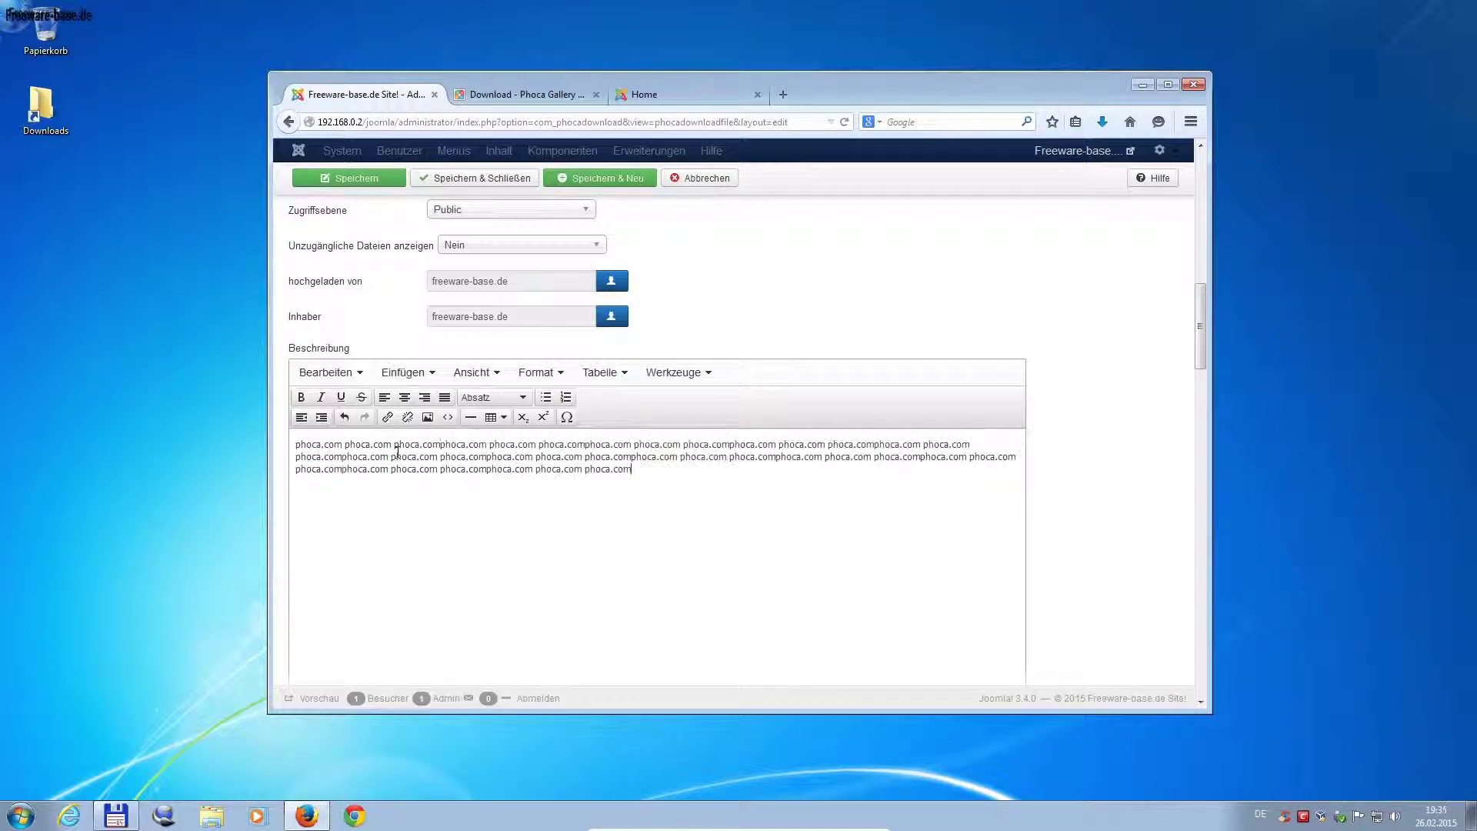
{"action": "key", "text": "ctrl+v"}
{"action": "key", "text": "ctrl+v"}
{"action": "key", "text": "ctrl+v"}
Step: Paste phoca.com filler into the Merkmale, Changelog and Hinweise editors, then scroll back up
{"action": "key", "text": "ctrl+v"}
{"action": "key", "text": "ctrl+v"}
{"action": "key", "text": "ctrl+v"}
{"action": "key", "text": "ctrl+v"}
{"action": "key", "text": "ctrl+v"}
{"action": "key", "text": "ctrl+v"}
{"action": "key", "text": "ctrl+v"}
{"action": "key", "text": "ctrl+v"}
{"action": "key", "text": "ctrl+v"}
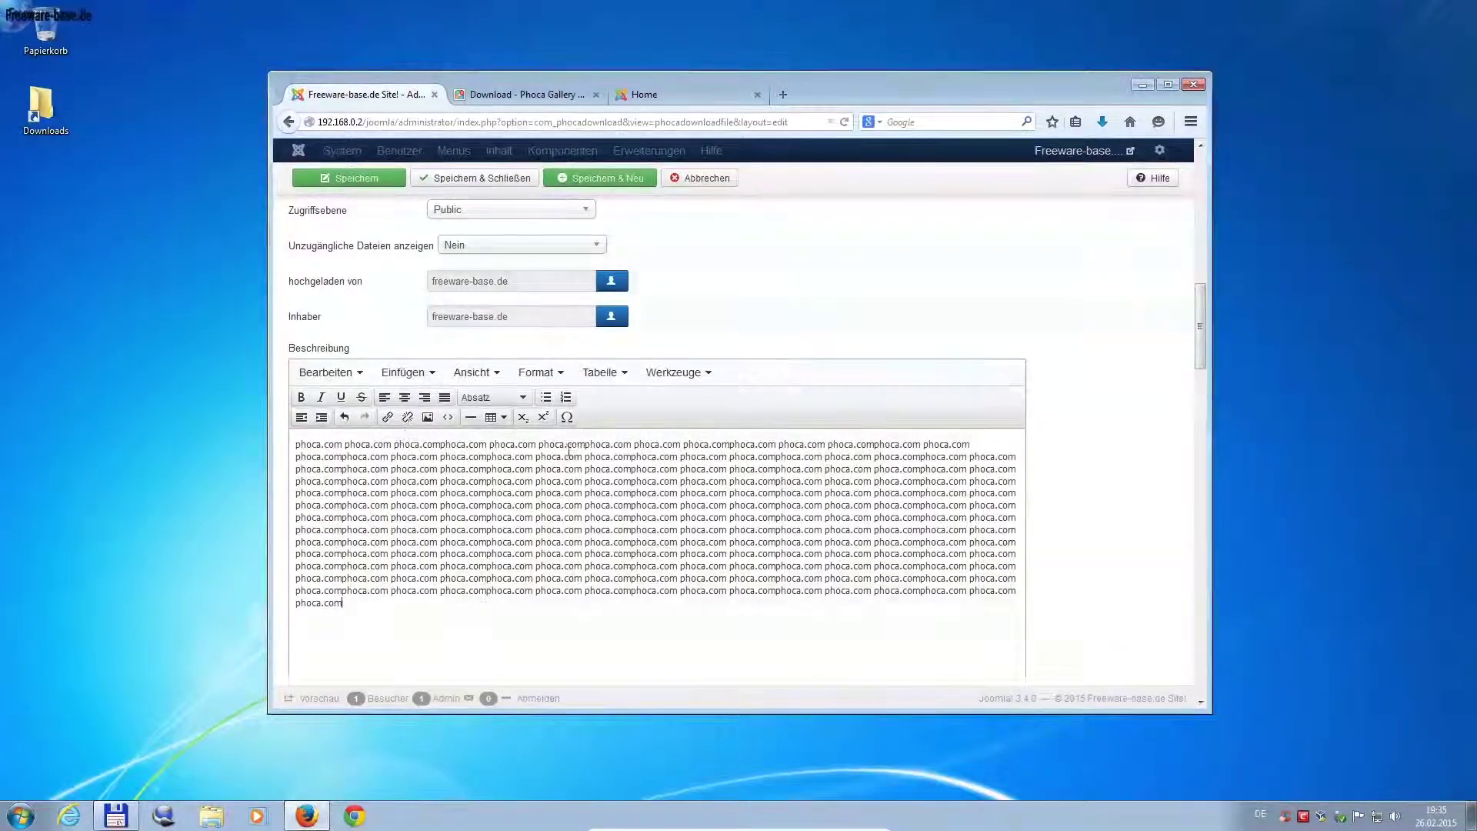
{"action": "scroll", "coordinate": [567, 501], "scroll_direction": "down", "scroll_amount": 2}
{"action": "scroll", "coordinate": [603, 581], "scroll_direction": "down", "scroll_amount": 8}
{"action": "scroll", "coordinate": [539, 567], "scroll_direction": "up", "scroll_amount": 4}
{"action": "scroll", "coordinate": [585, 554], "scroll_direction": "up", "scroll_amount": 4}
{"action": "scroll", "coordinate": [462, 569], "scroll_direction": "down", "scroll_amount": 8}
{"action": "left_click", "coordinate": [375, 418]}
{"action": "key", "text": "ctrl+v"}
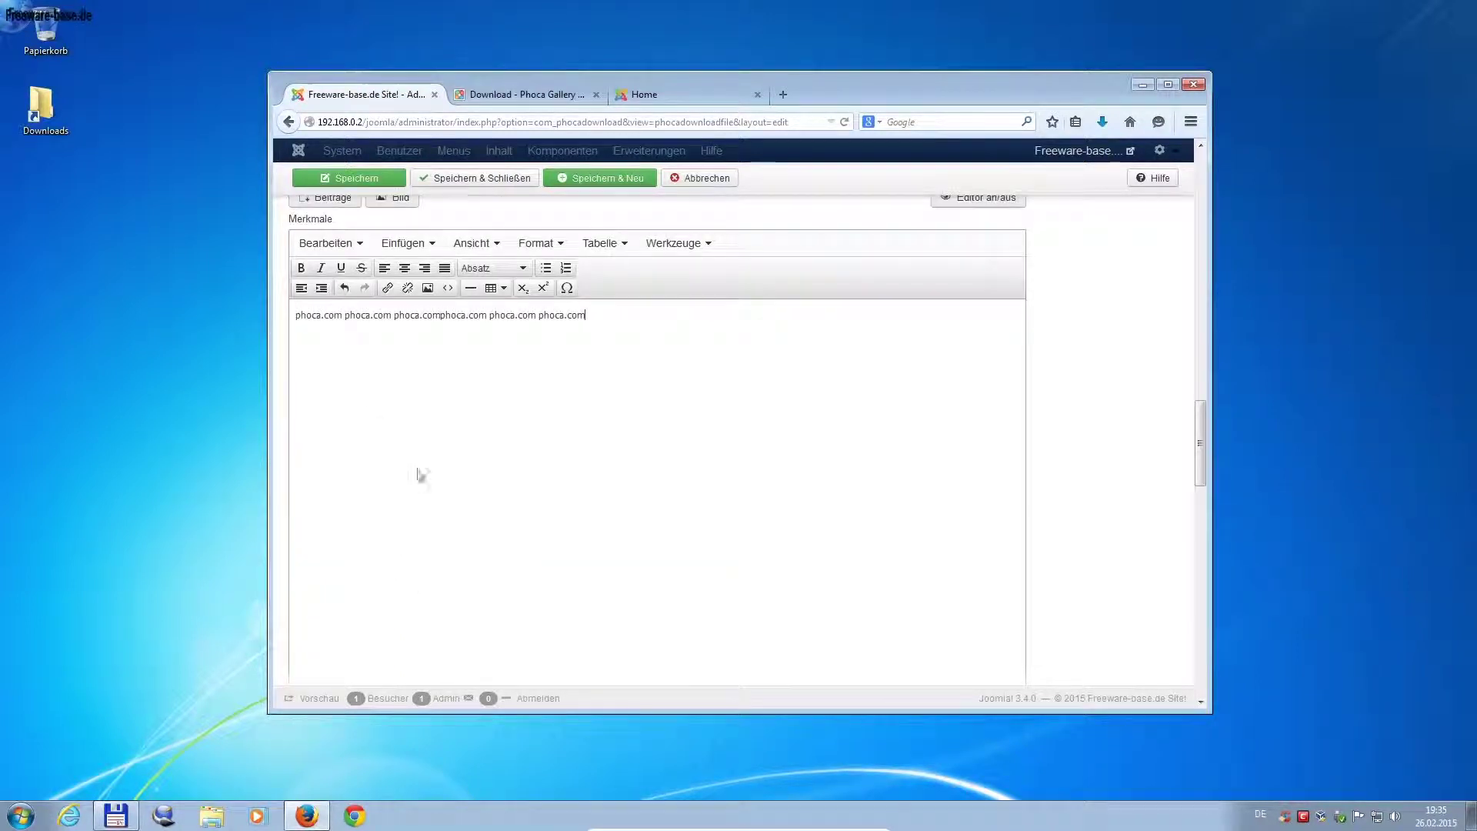
{"action": "scroll", "coordinate": [462, 500], "scroll_direction": "down", "scroll_amount": 5}
{"action": "scroll", "coordinate": [461, 531], "scroll_direction": "down", "scroll_amount": 5}
{"action": "left_click", "coordinate": [502, 647]}
{"action": "scroll", "coordinate": [524, 649], "scroll_direction": "down", "scroll_amount": 2}
{"action": "key", "text": "ctrl+v"}
{"action": "scroll", "coordinate": [561, 639], "scroll_direction": "down", "scroll_amount": 5}
{"action": "scroll", "coordinate": [539, 585], "scroll_direction": "down", "scroll_amount": 5}
{"action": "scroll", "coordinate": [475, 483], "scroll_direction": "down", "scroll_amount": 3}
{"action": "scroll", "coordinate": [501, 511], "scroll_direction": "down", "scroll_amount": 2}
{"action": "left_click", "coordinate": [397, 448]}
{"action": "key", "text": "ctrl+v"}
{"action": "scroll", "coordinate": [516, 570], "scroll_direction": "down", "scroll_amount": 3}
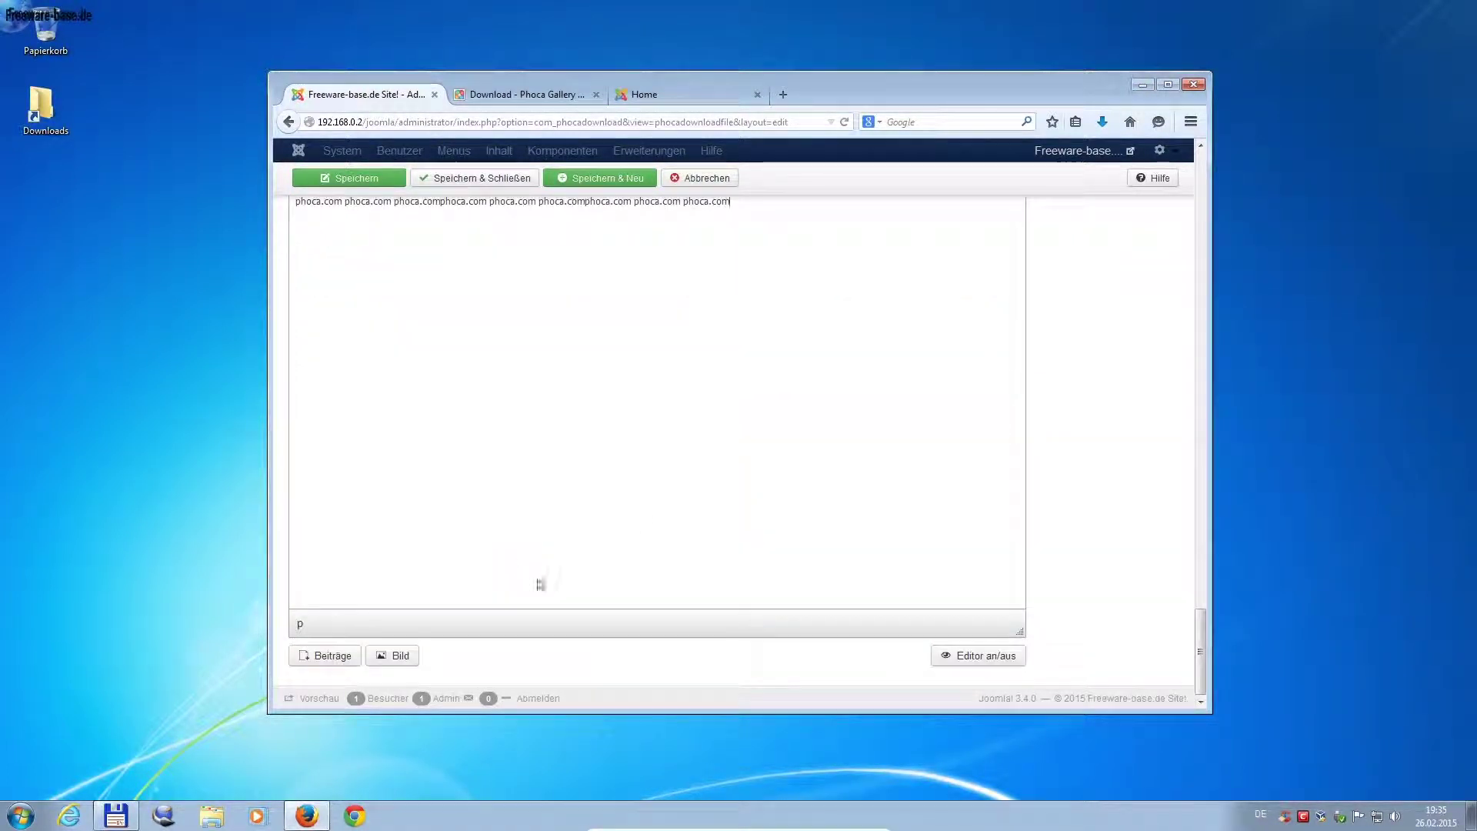
{"action": "left_click_drag", "start_coordinate": [1200, 654], "coordinate": [1200, 177]}
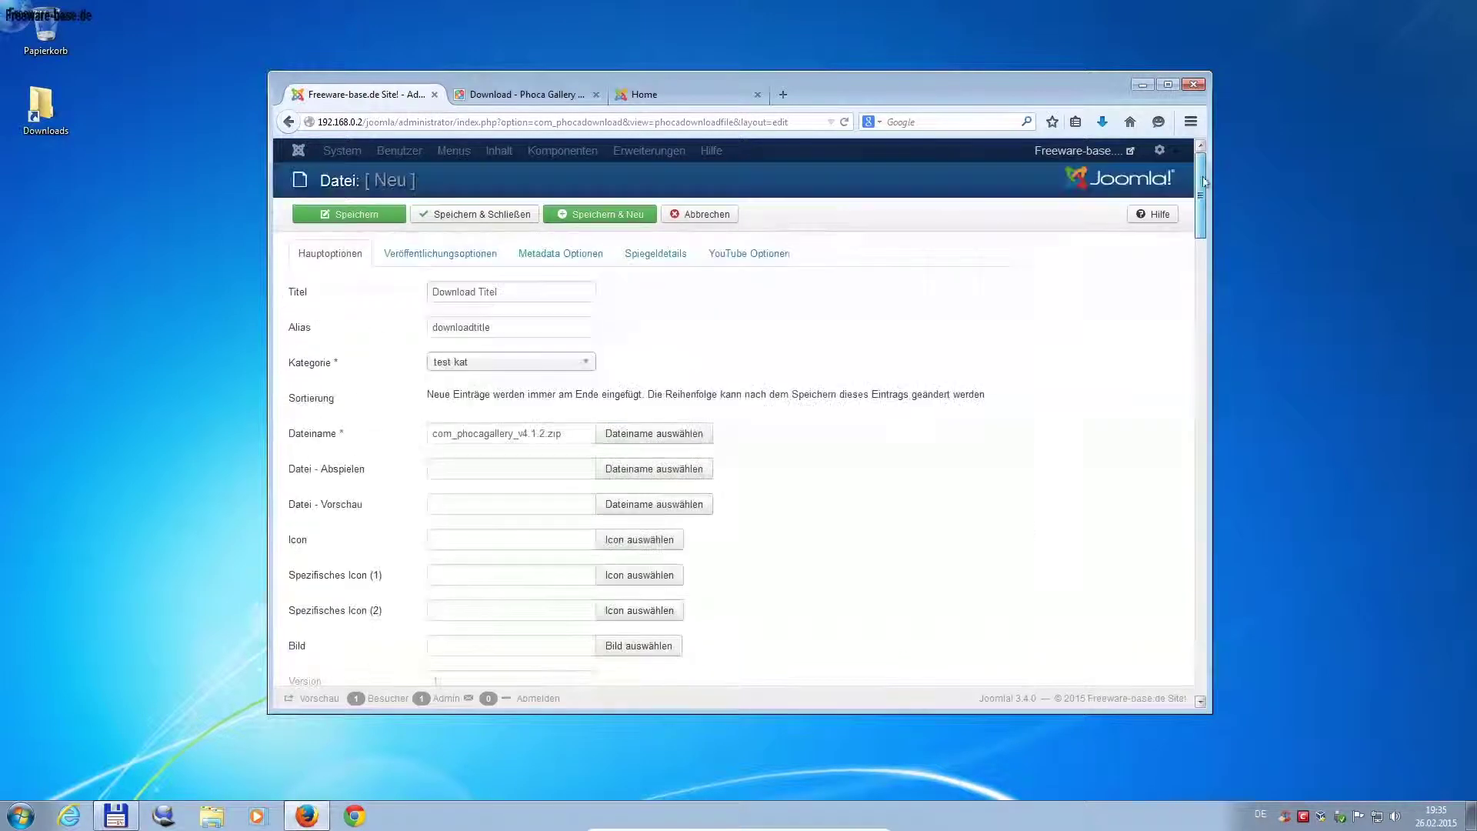
Step: Save the Download Titel entry for com_phocagallery_v4.1.2.zip, then reopen it, review its tabs and close
{"action": "left_click", "coordinate": [456, 215]}
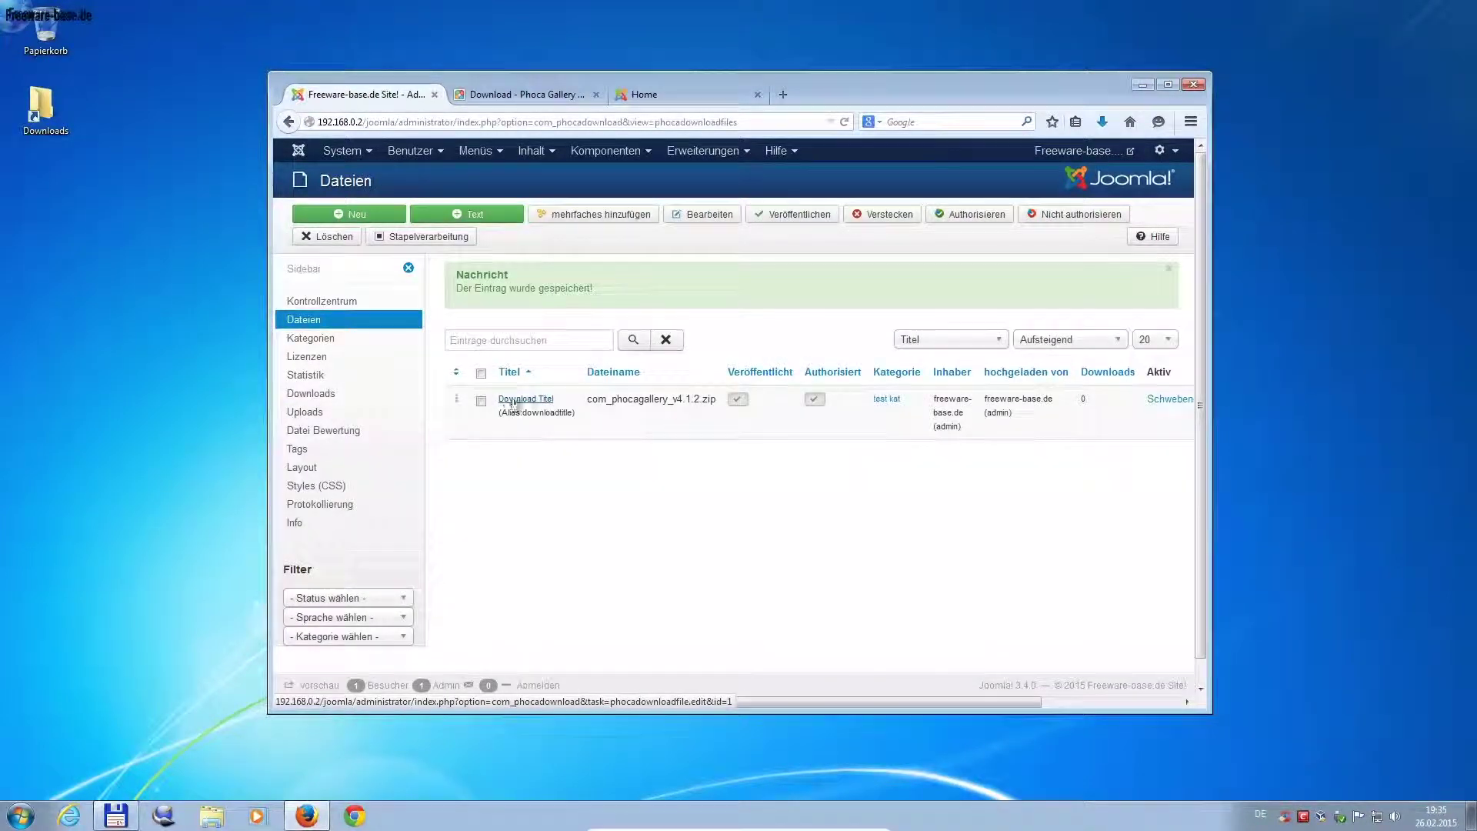
{"action": "left_click", "coordinate": [521, 401]}
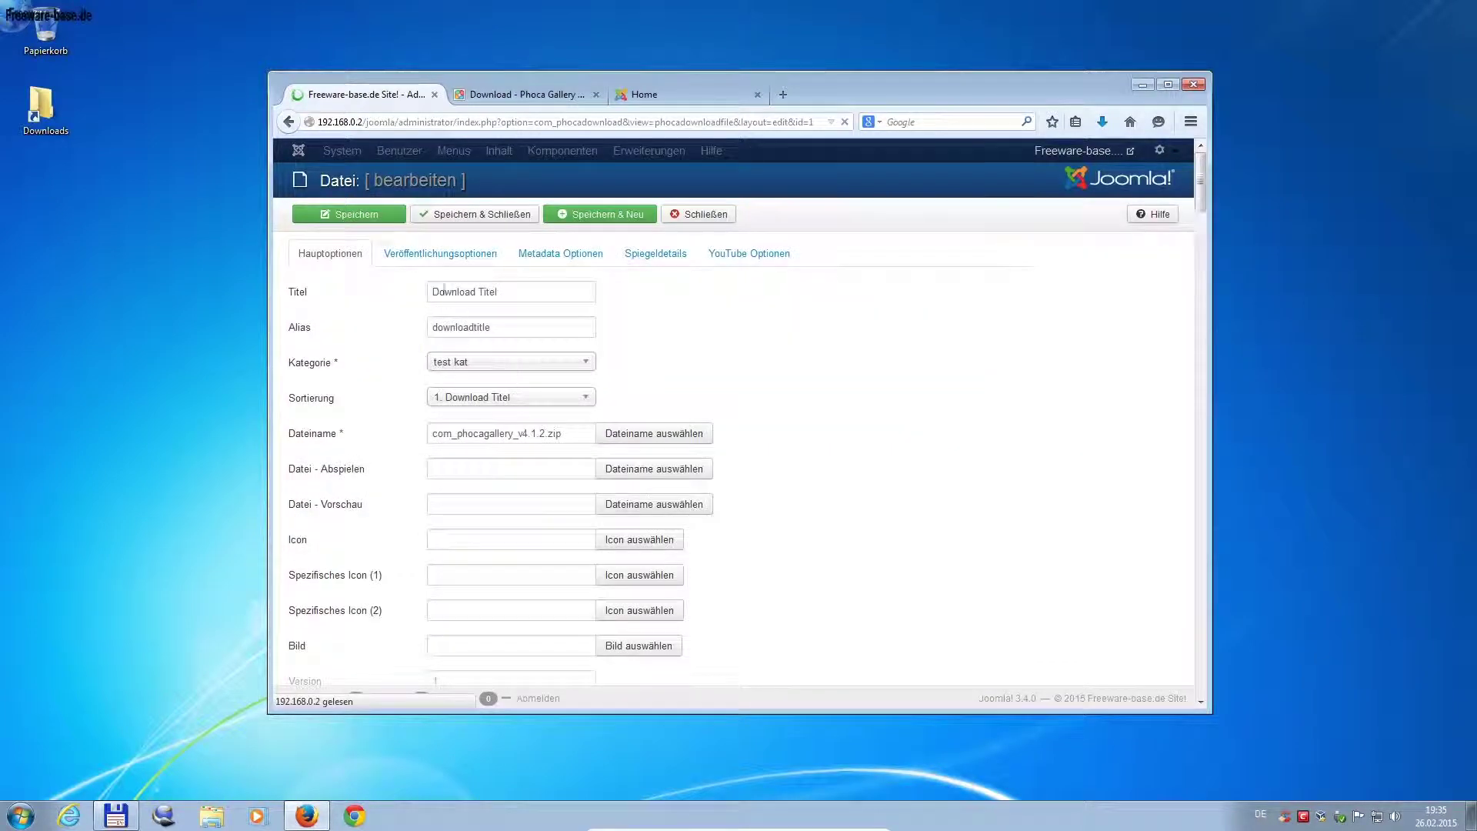
{"action": "left_click", "coordinate": [432, 254]}
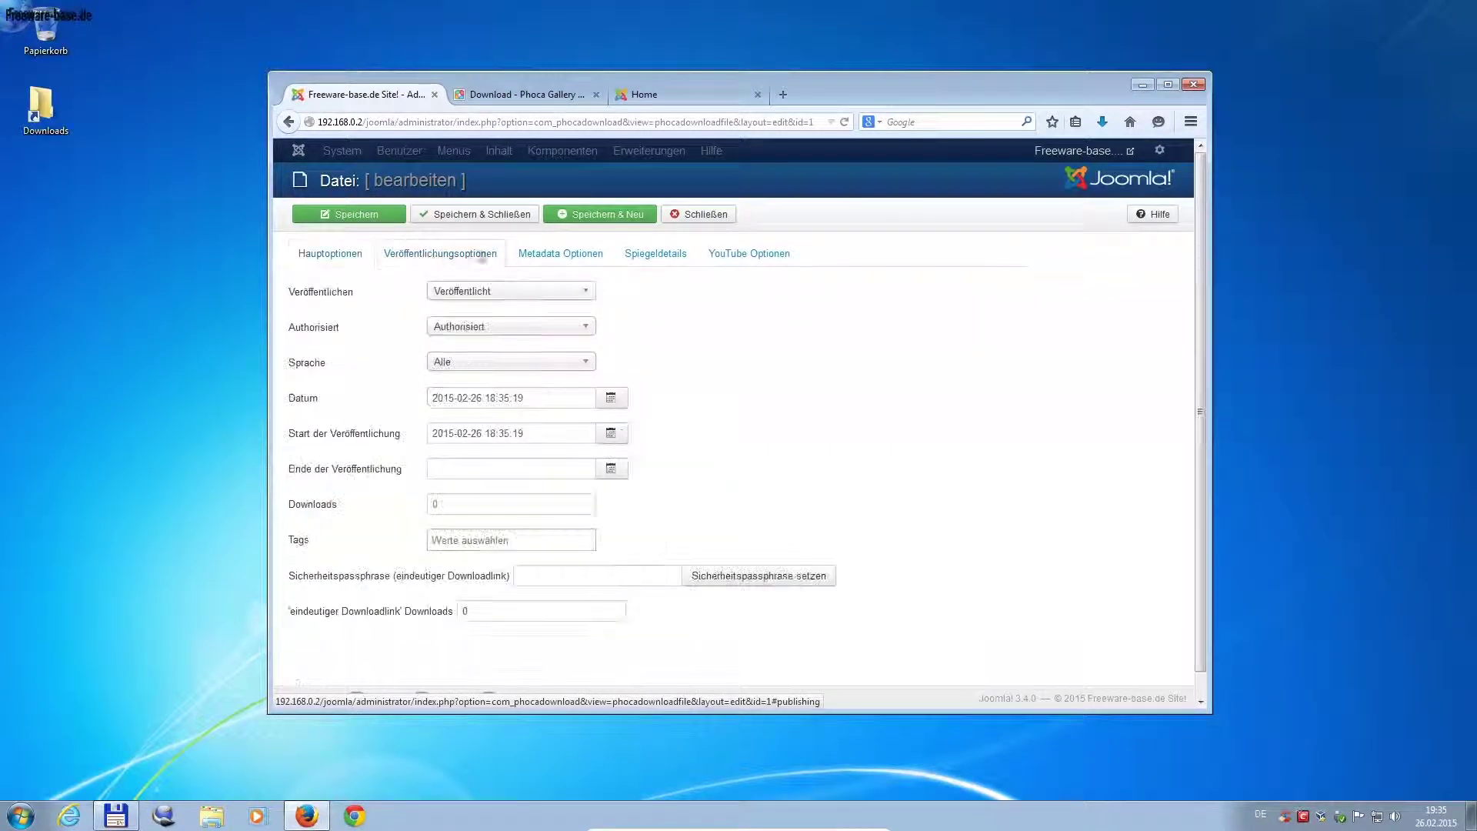
{"action": "left_click", "coordinate": [581, 262]}
{"action": "left_click", "coordinate": [653, 257]}
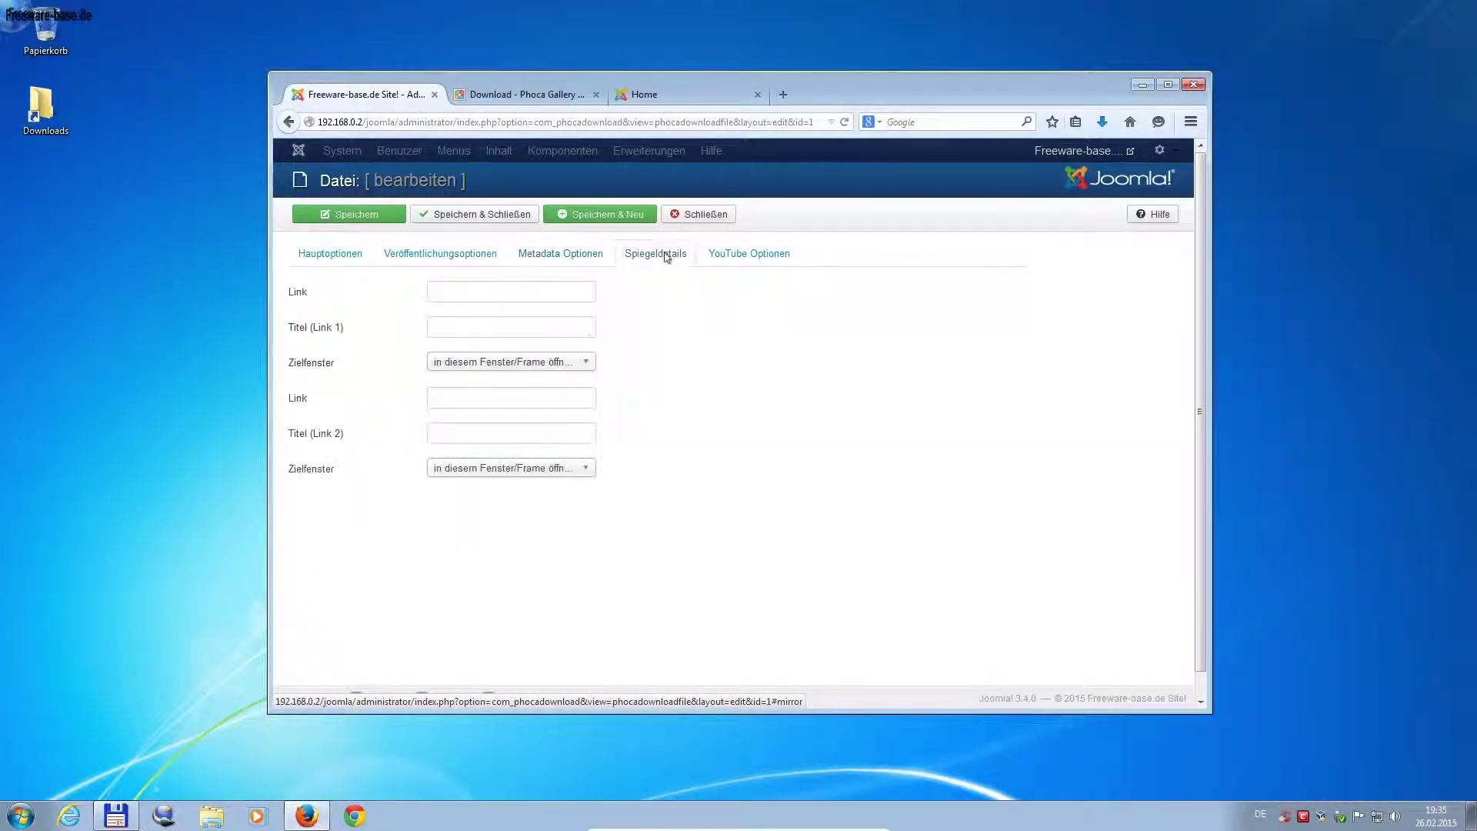
{"action": "left_click", "coordinate": [726, 264]}
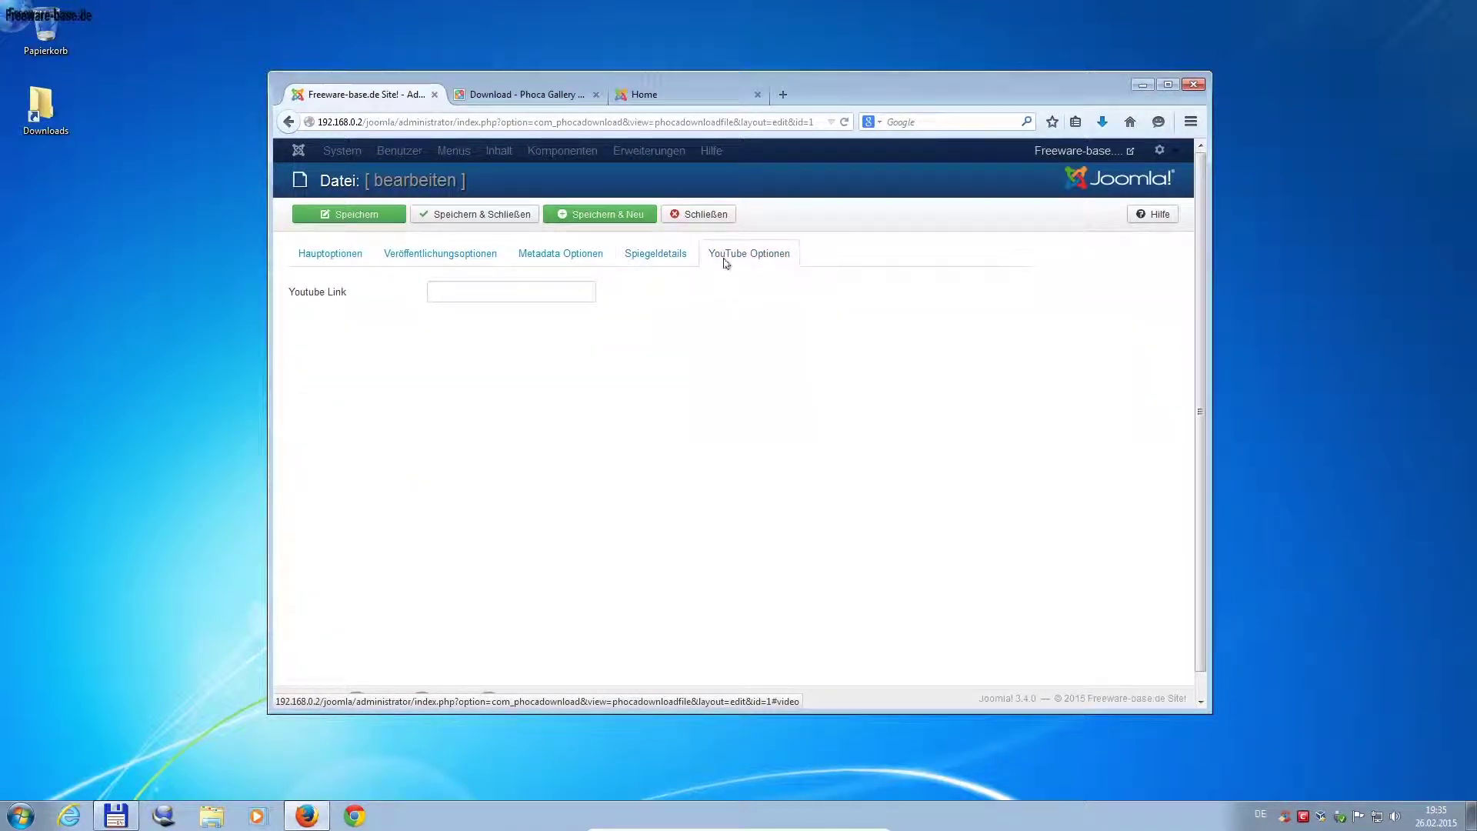
{"action": "left_click", "coordinate": [349, 256]}
{"action": "left_click", "coordinate": [702, 216]}
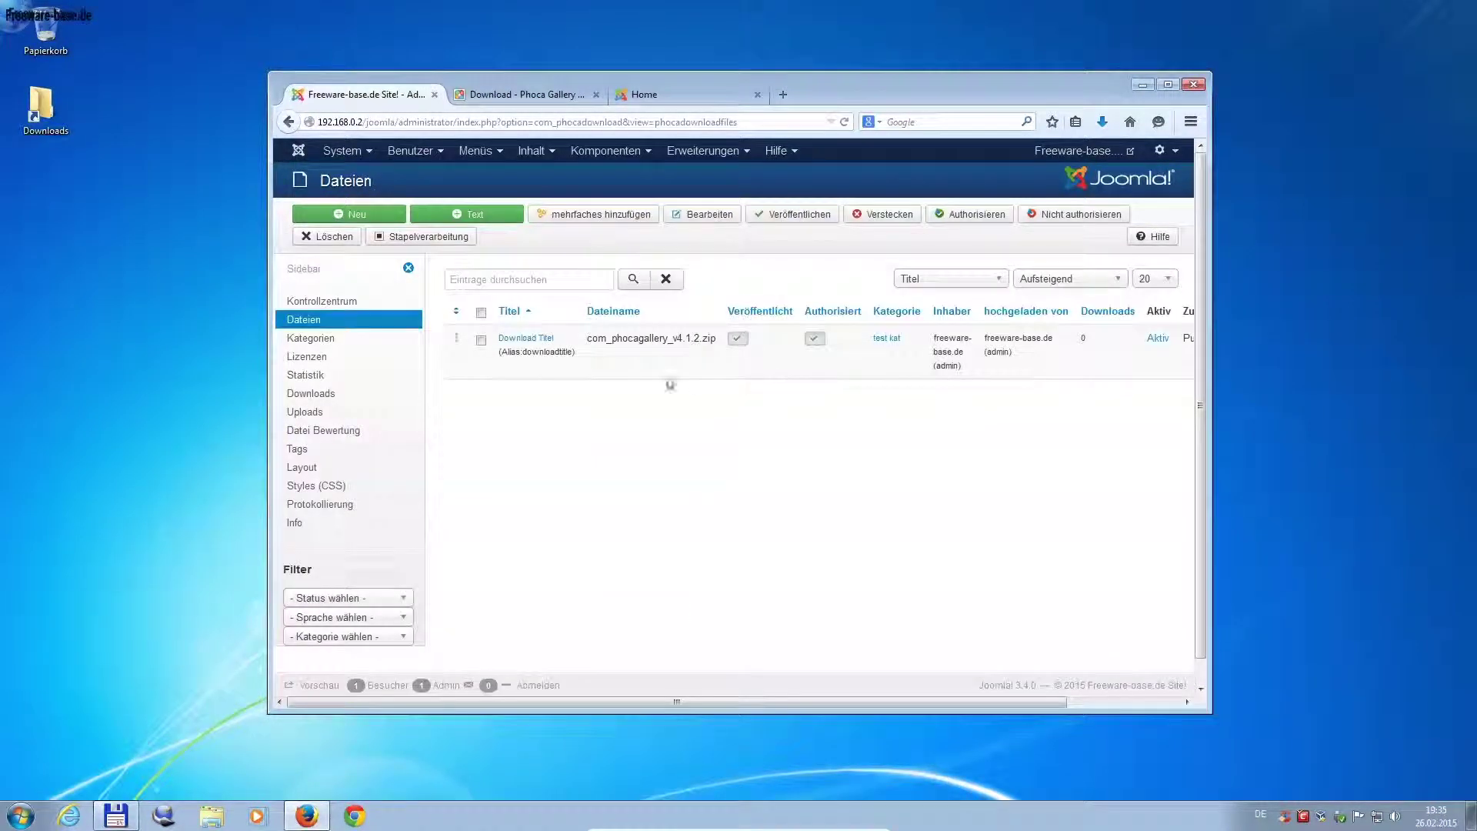
Step: Go from Phoca Download to Phoca Gallery's empty Kategorien list and start a new category
{"action": "left_click", "coordinate": [304, 302]}
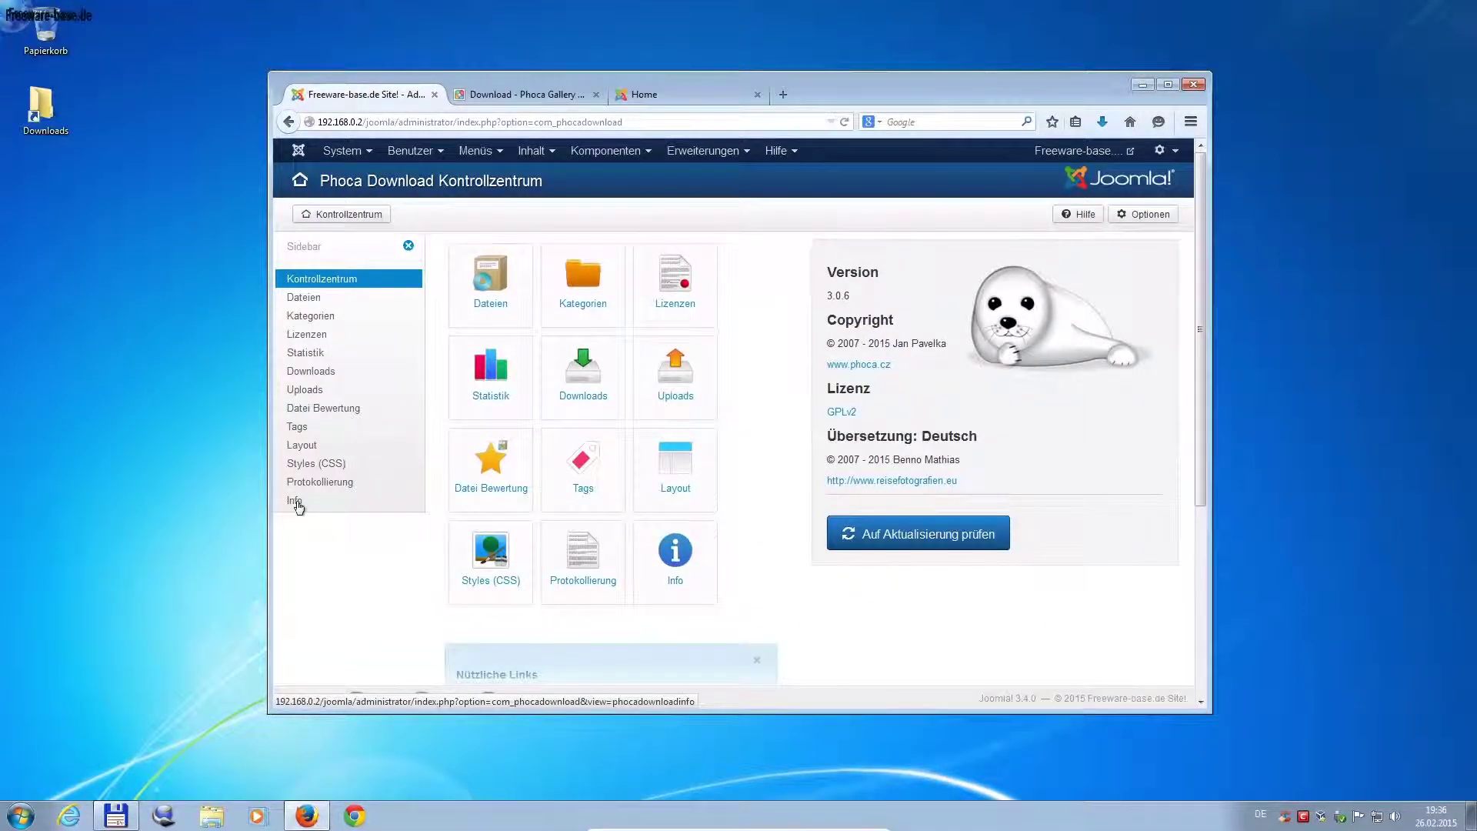
{"action": "left_click", "coordinate": [620, 153]}
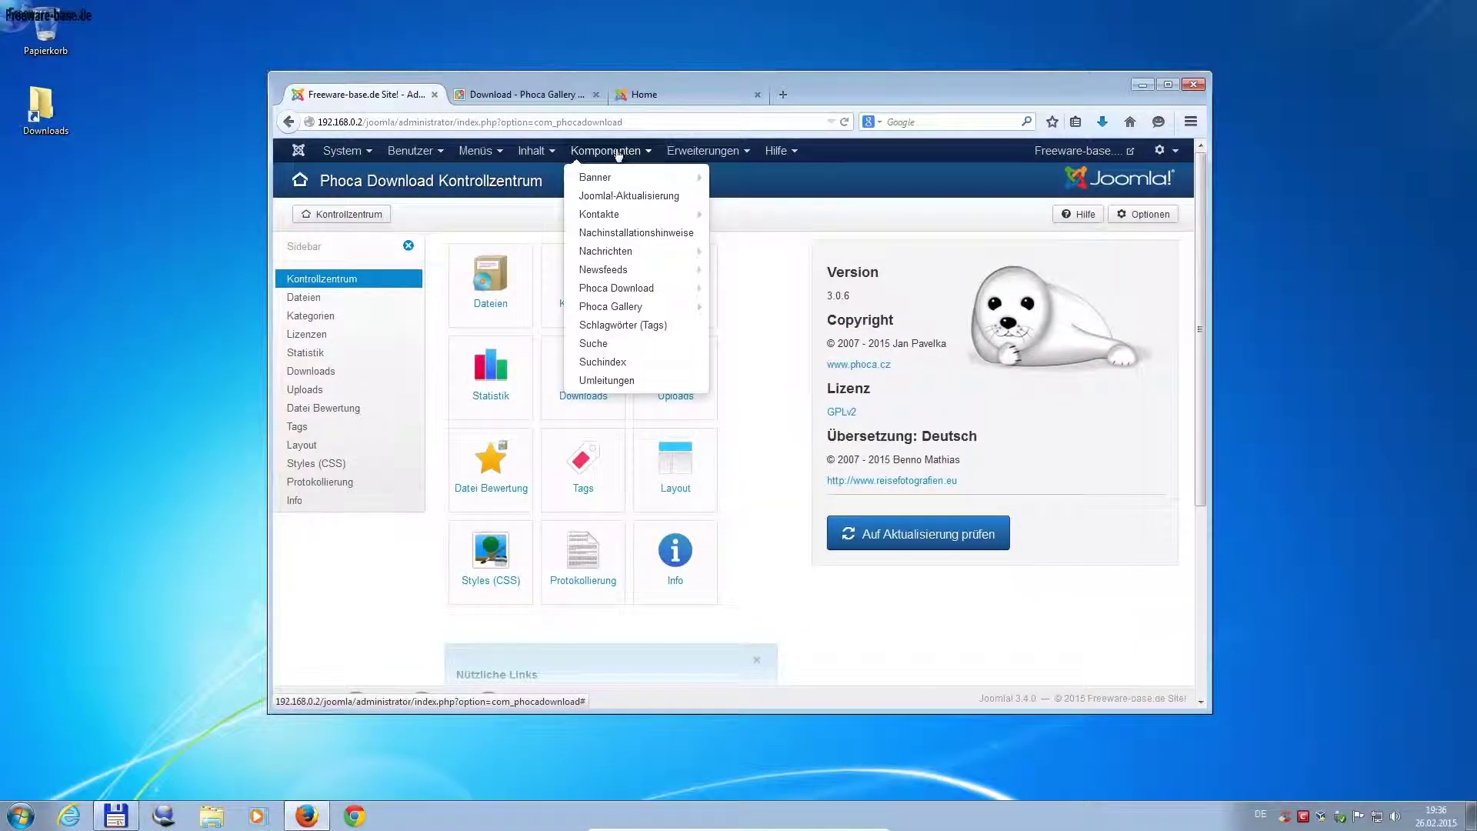
{"action": "mouse_move", "coordinate": [612, 306]}
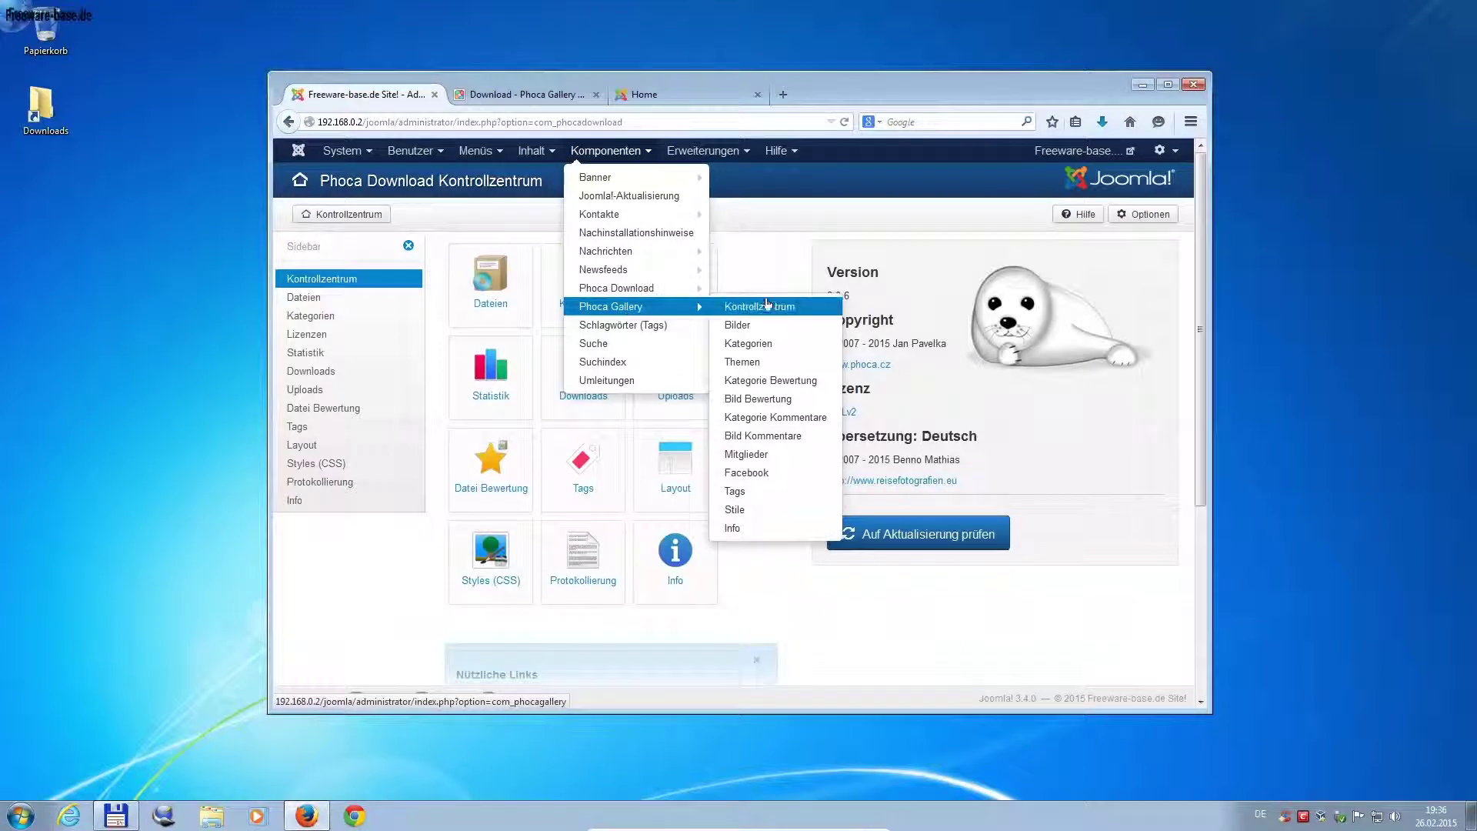
{"action": "left_click", "coordinate": [767, 311]}
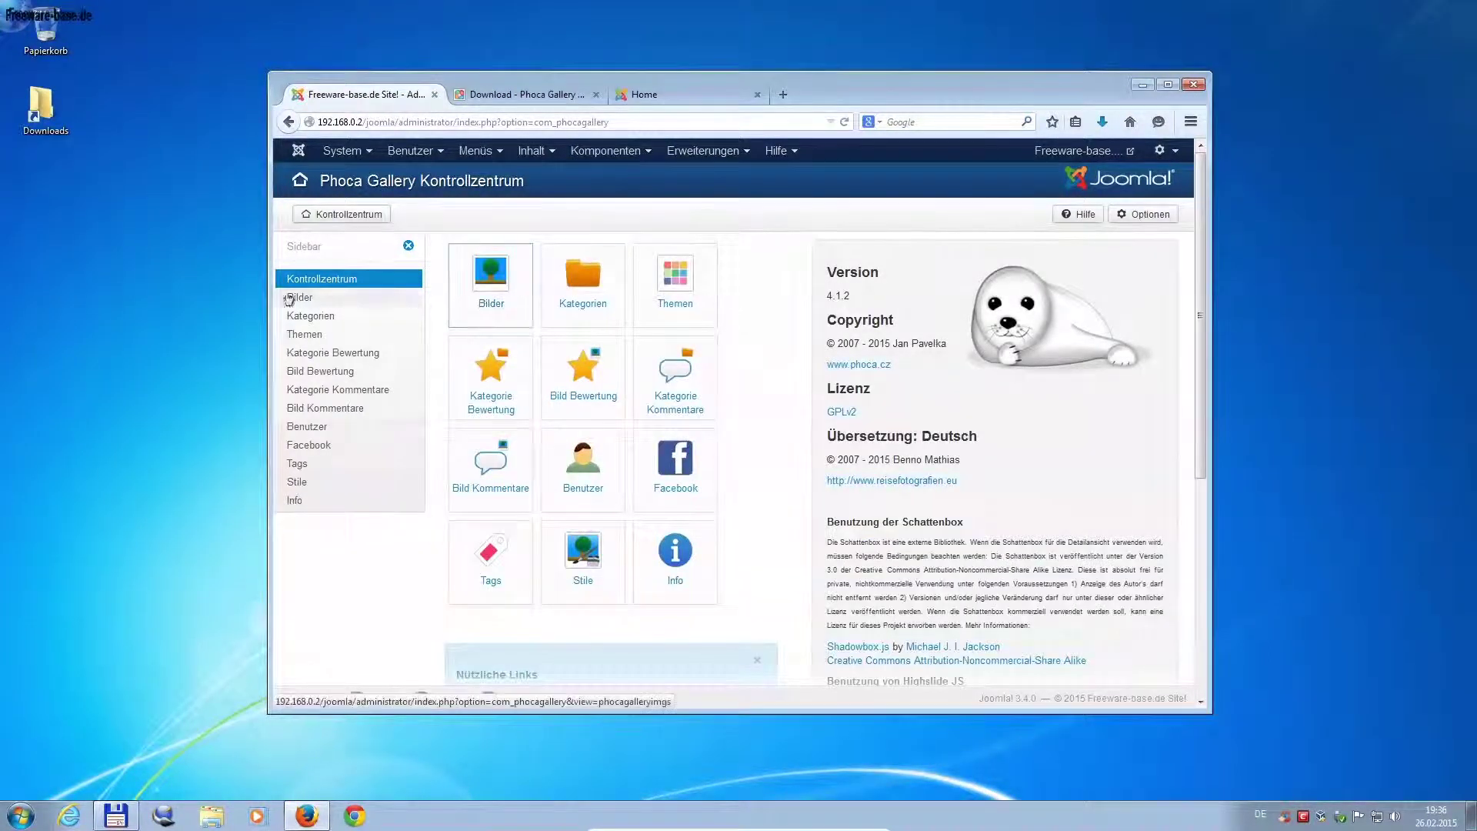
{"action": "left_click", "coordinate": [311, 322]}
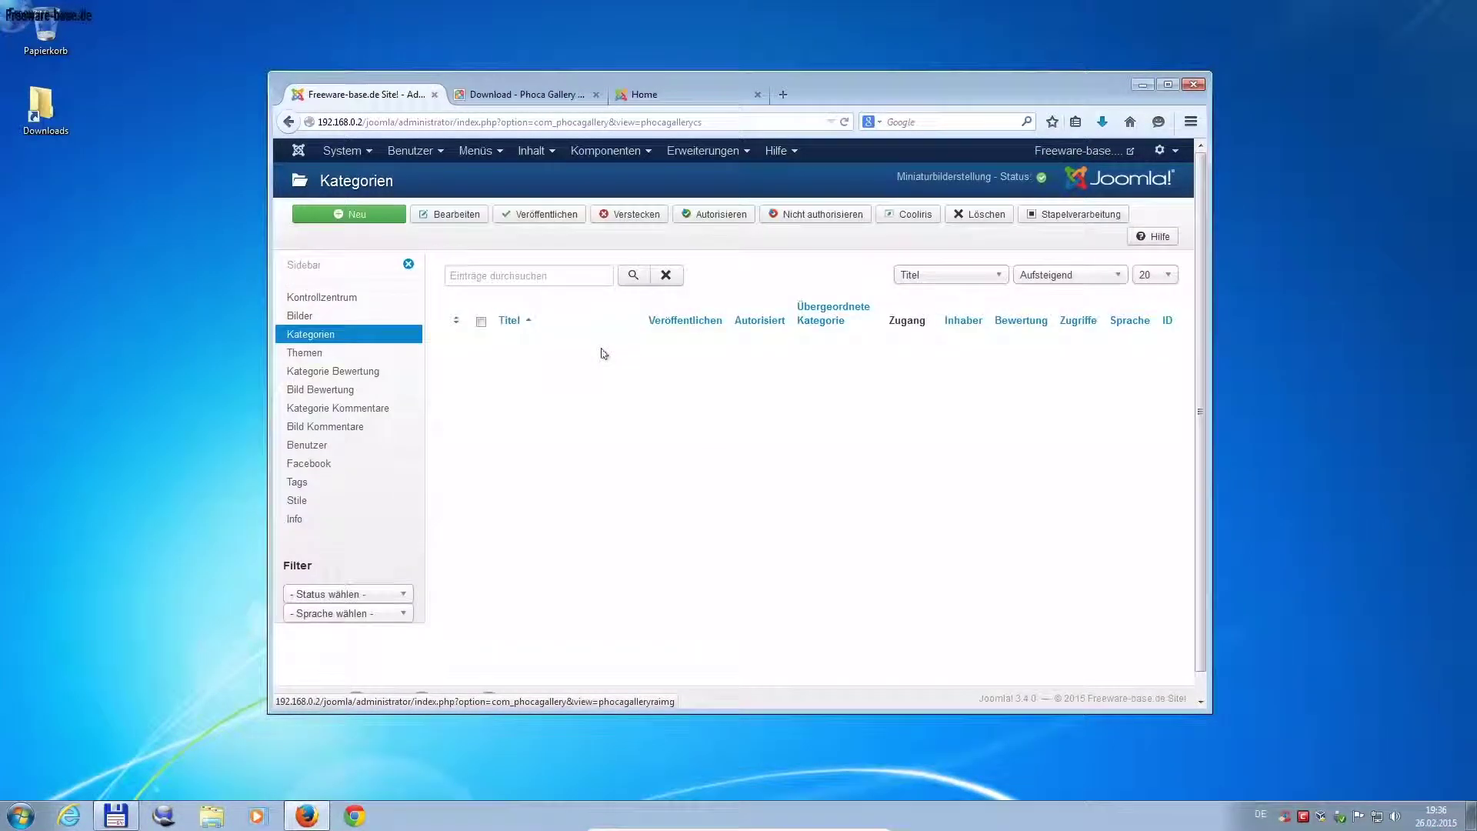
{"action": "left_click", "coordinate": [355, 218]}
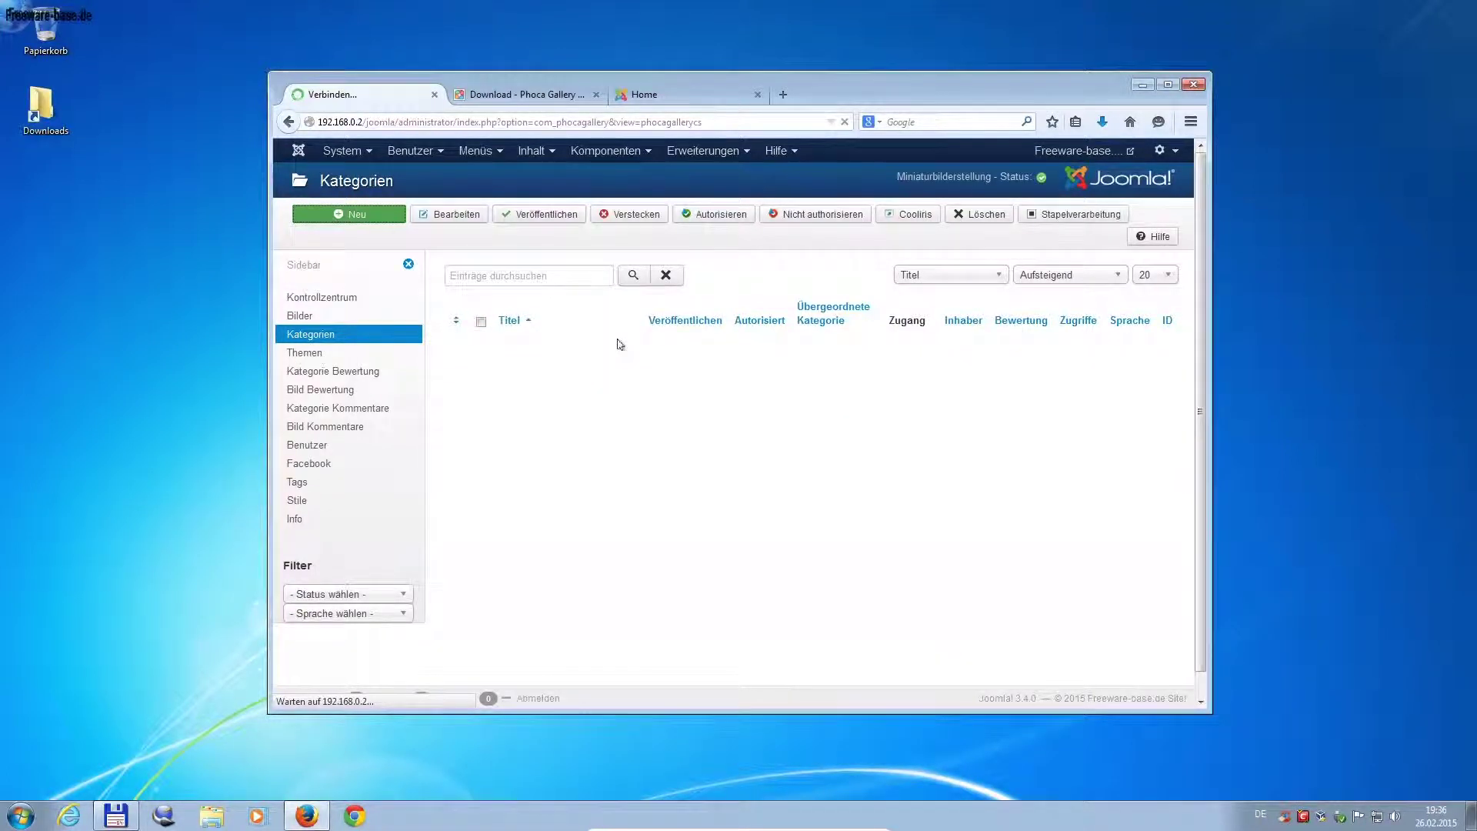
Step: Create the Phoca Gallery category 'Bilder Gallery' with alias gallery1 and save it
{"action": "left_click", "coordinate": [468, 297]}
{"action": "type", "text": "Bilder Gallery"}
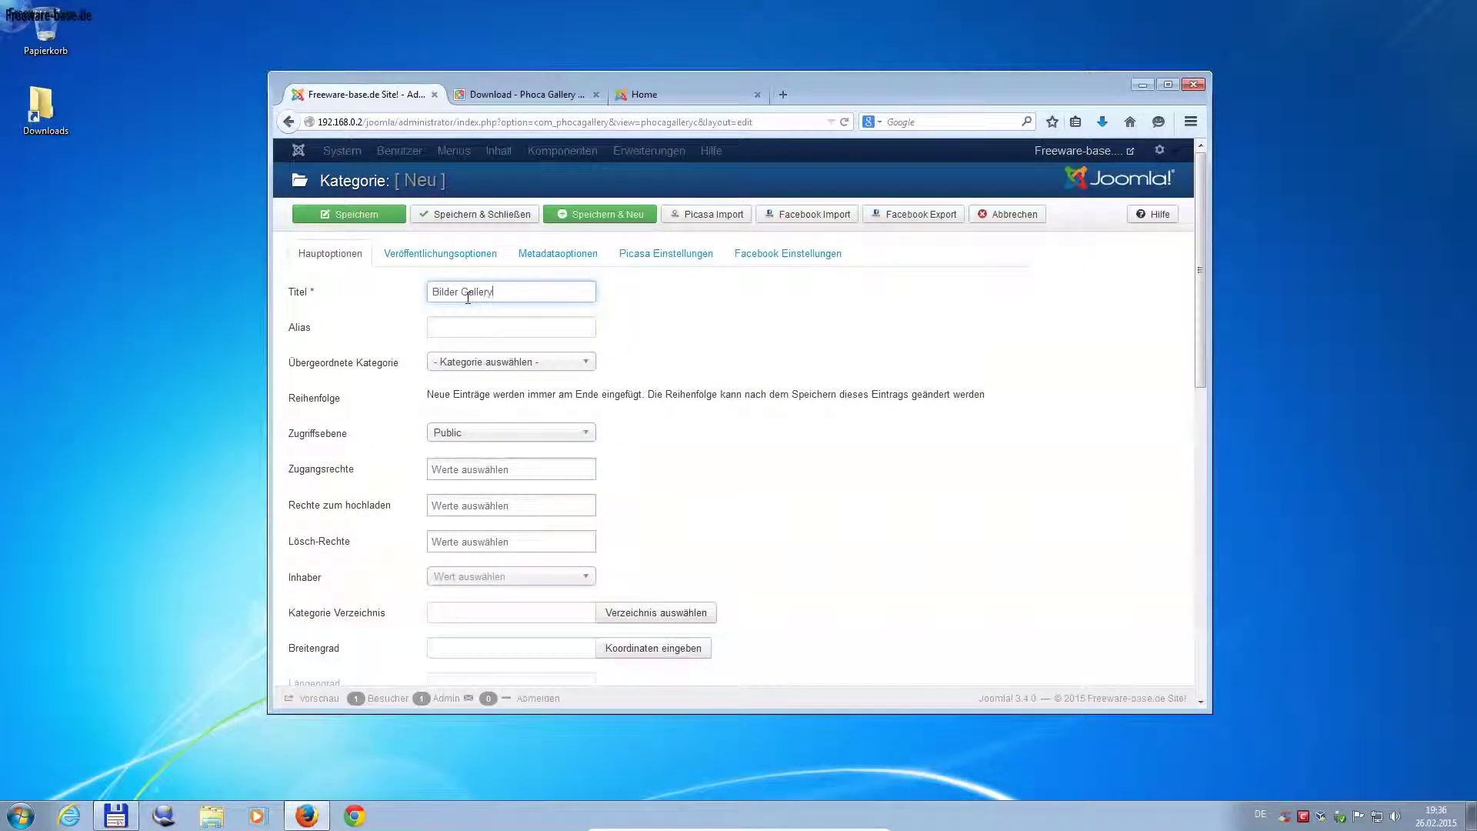
{"action": "key", "text": "Tab"}
{"action": "type", "text": "Gallery1"}
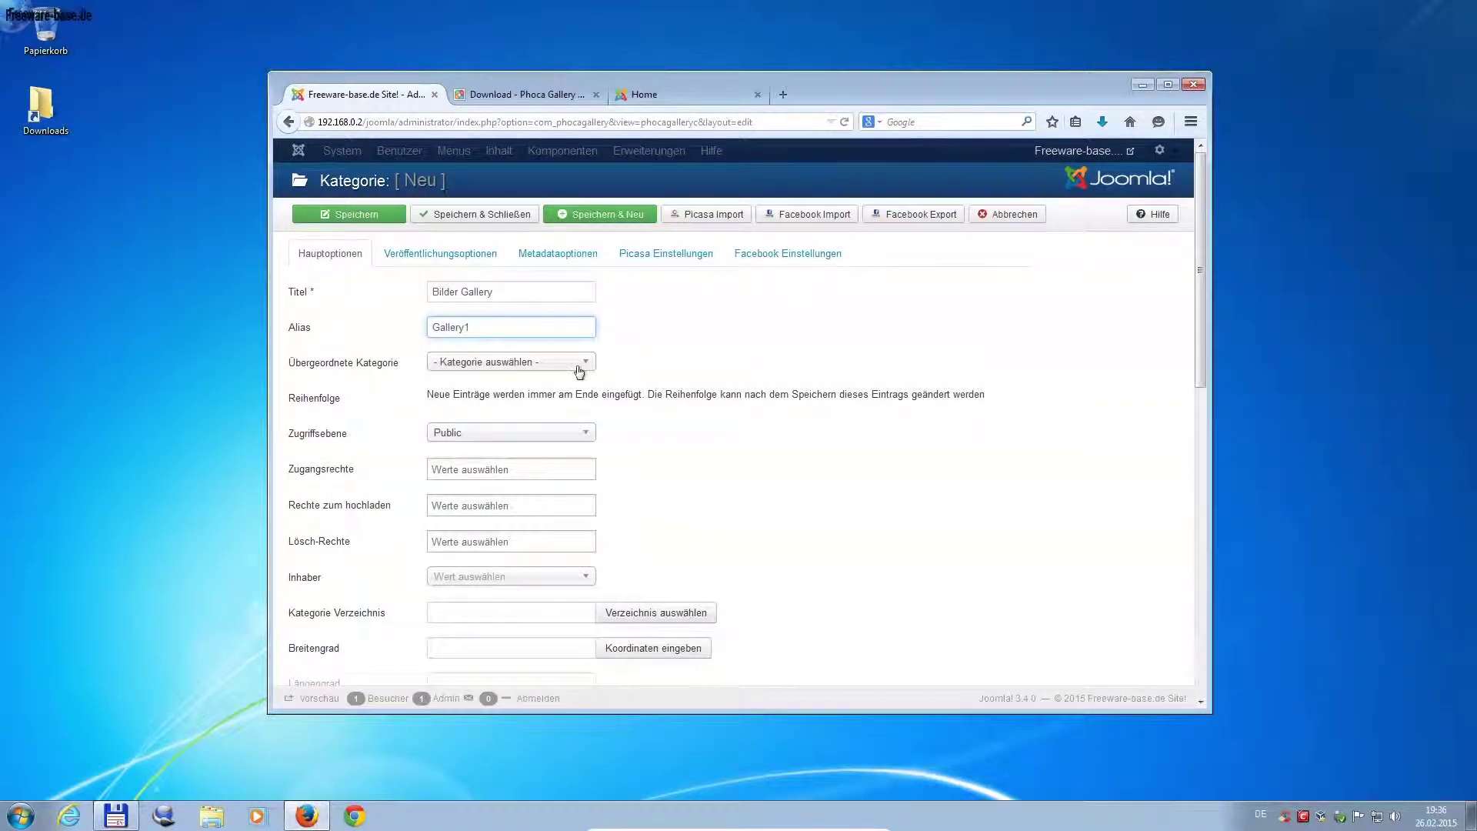
{"action": "left_click", "coordinate": [579, 372]}
{"action": "left_click", "coordinate": [578, 377]}
{"action": "scroll", "coordinate": [597, 458], "scroll_direction": "down", "scroll_amount": 5}
{"action": "scroll", "coordinate": [593, 410], "scroll_direction": "down", "scroll_amount": 1}
{"action": "scroll", "coordinate": [568, 561], "scroll_direction": "down", "scroll_amount": 3}
{"action": "scroll", "coordinate": [550, 574], "scroll_direction": "down", "scroll_amount": 3}
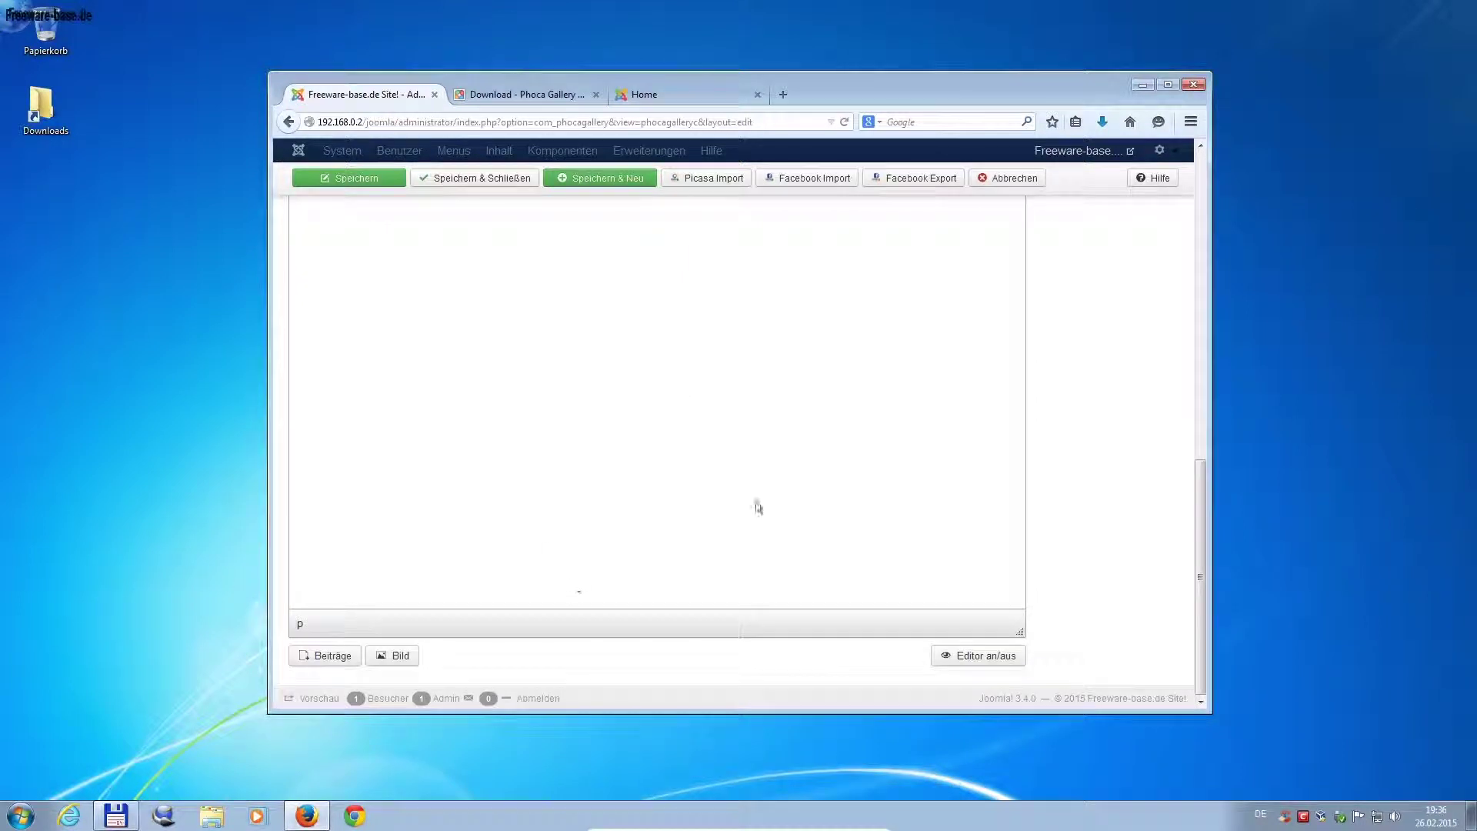
{"action": "scroll", "coordinate": [758, 508], "scroll_direction": "up", "scroll_amount": 5}
{"action": "left_click", "coordinate": [479, 179]}
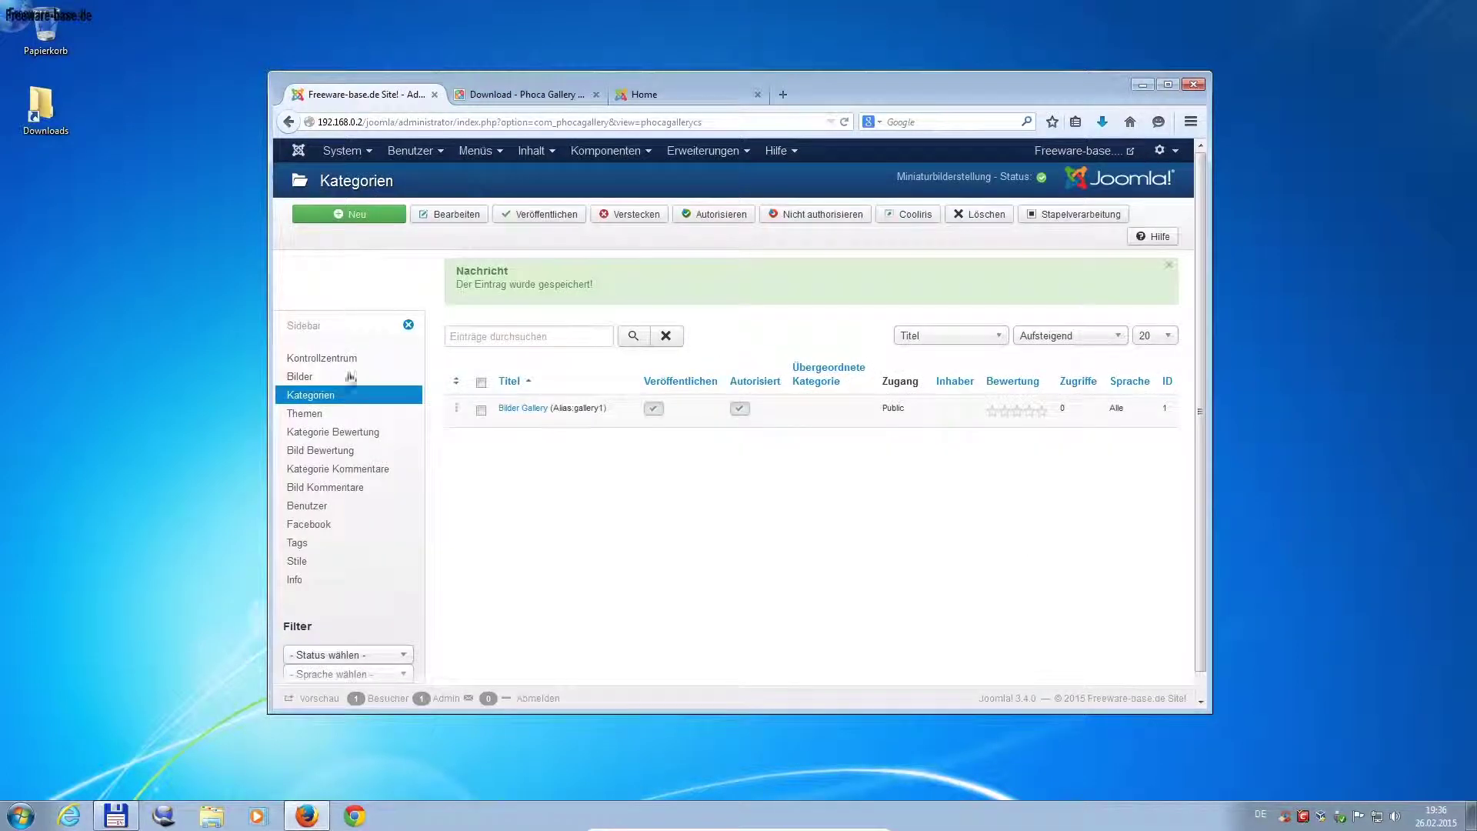
Step: Review the Bilder images list holding bild 1 (dscf1894.jpg) and the gallery theme settings
{"action": "left_click", "coordinate": [299, 377]}
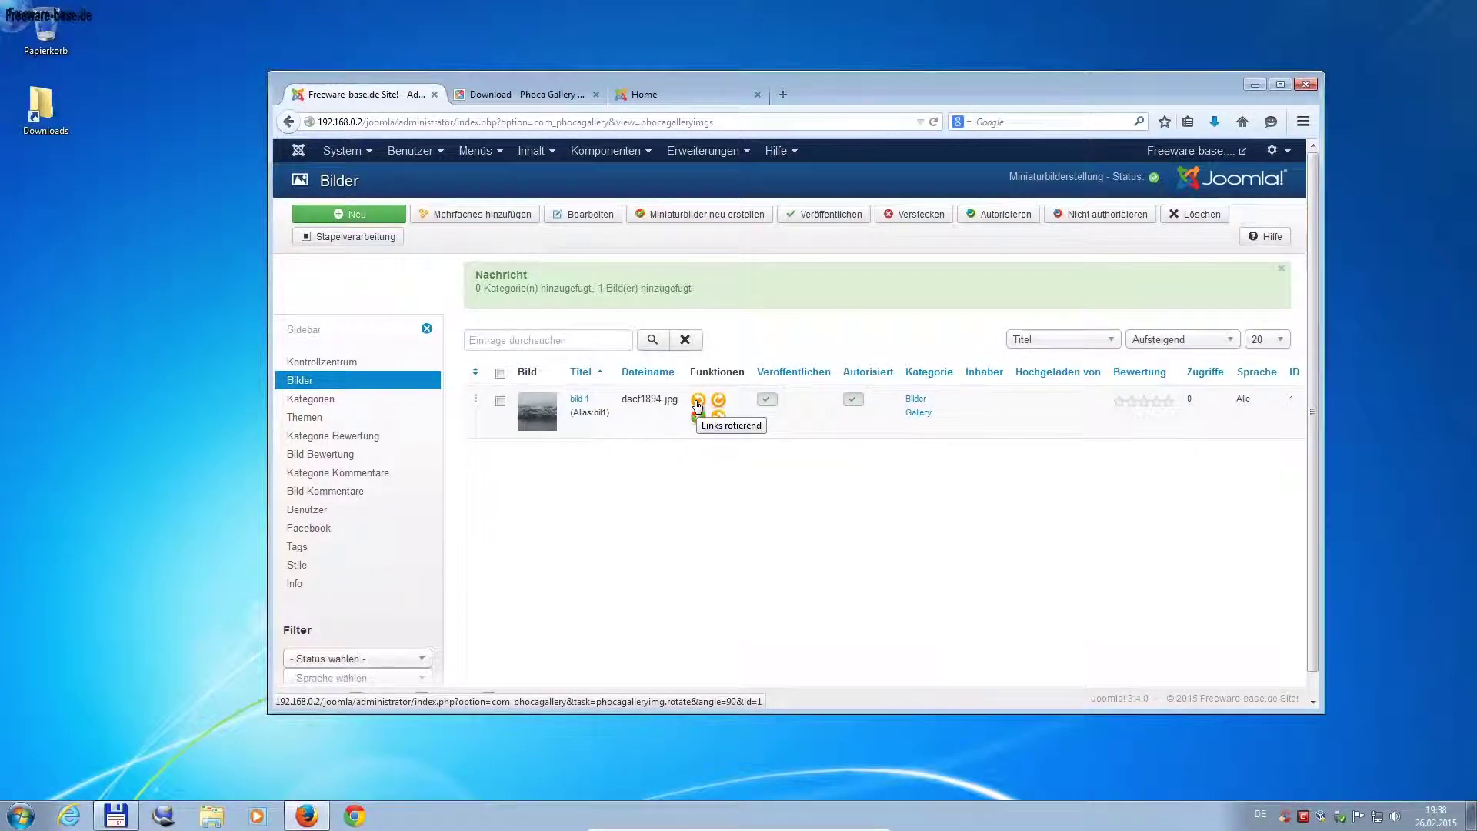
{"action": "left_click", "coordinate": [305, 423]}
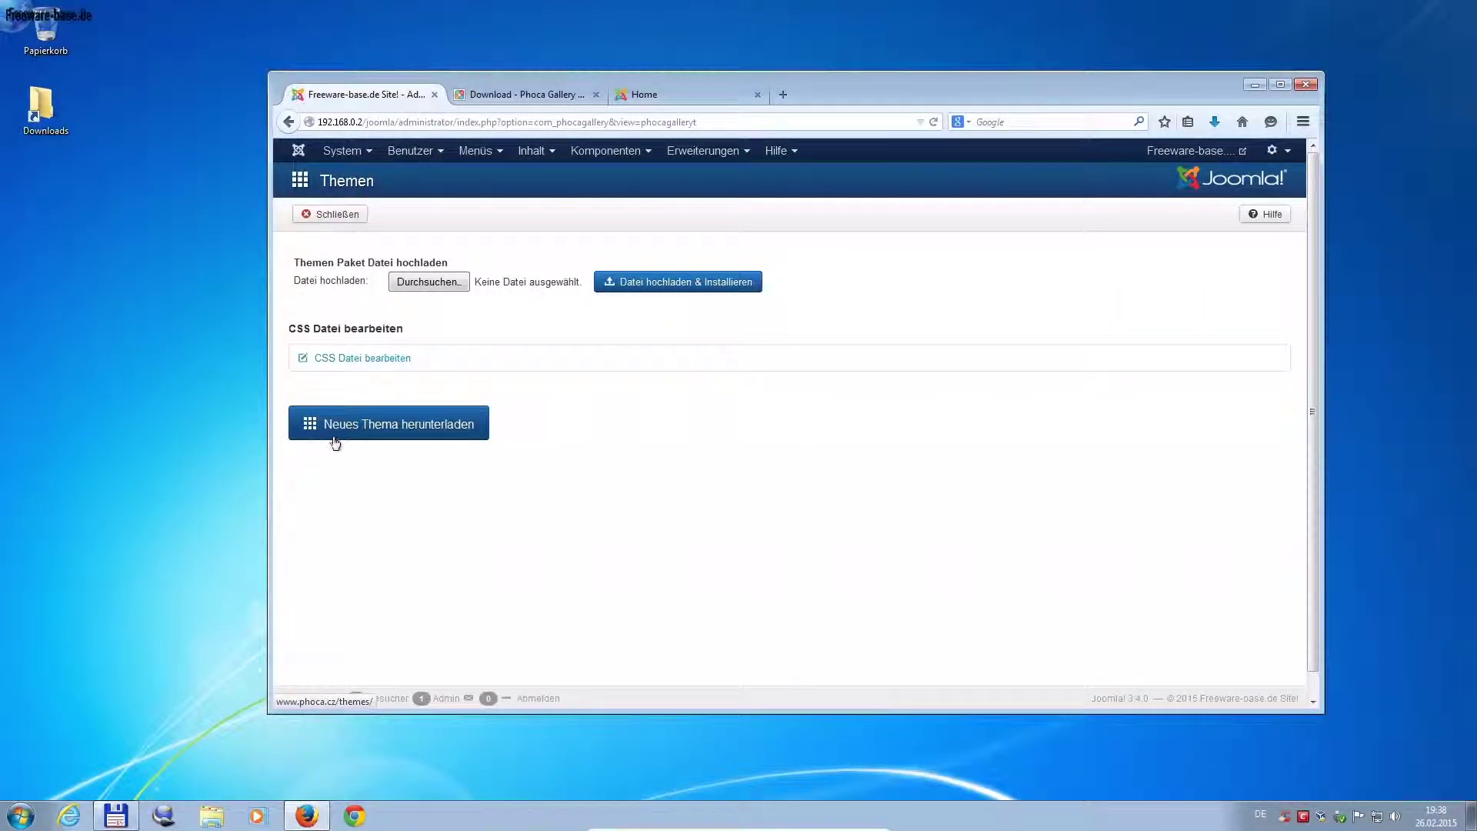
{"action": "left_click", "coordinate": [331, 214]}
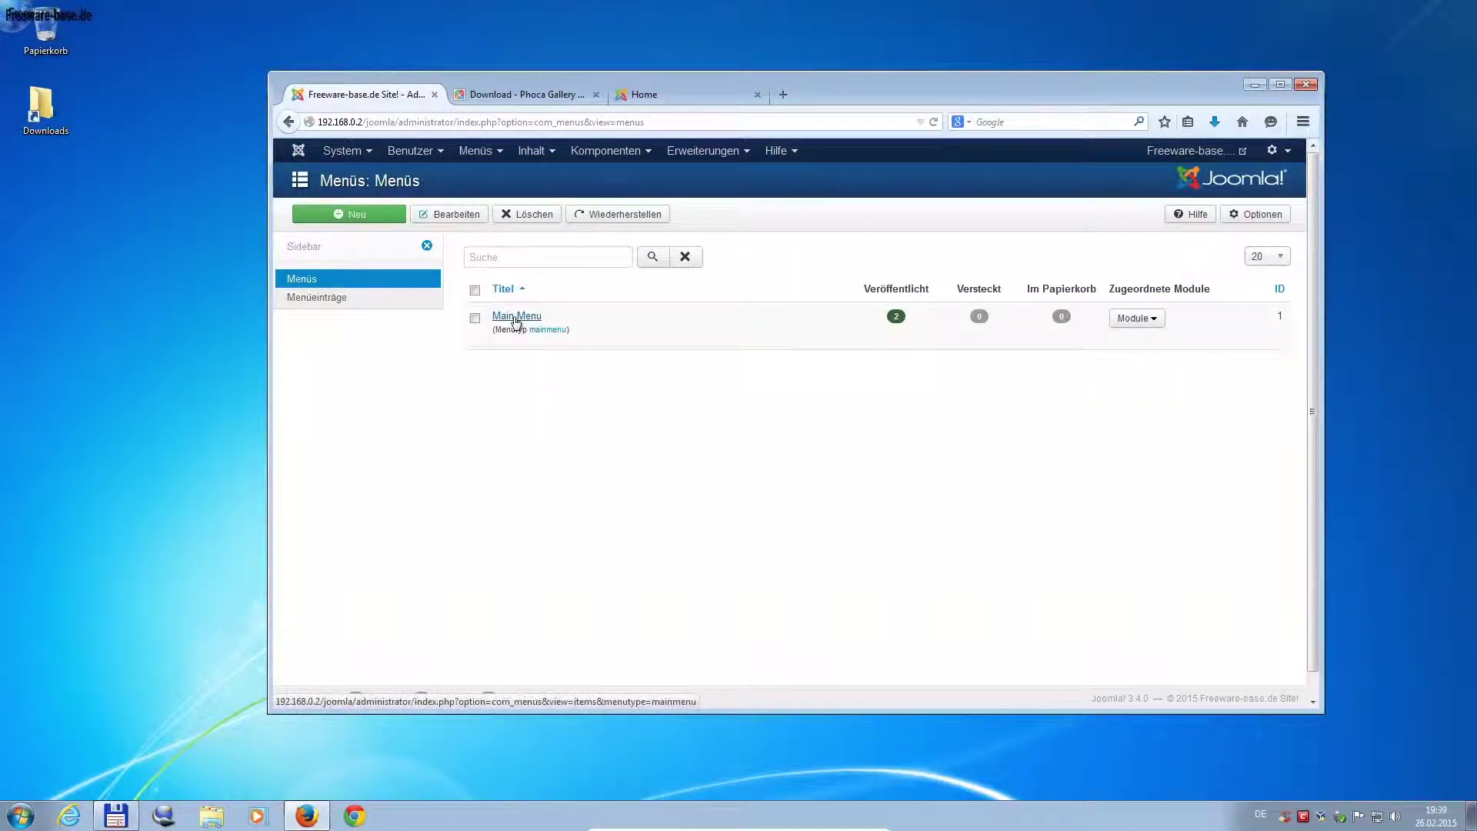
Step: Add a Main Menu item titled 'Downloads' of type Phoca Download Liste der Kategorien
{"action": "left_click", "coordinate": [502, 323]}
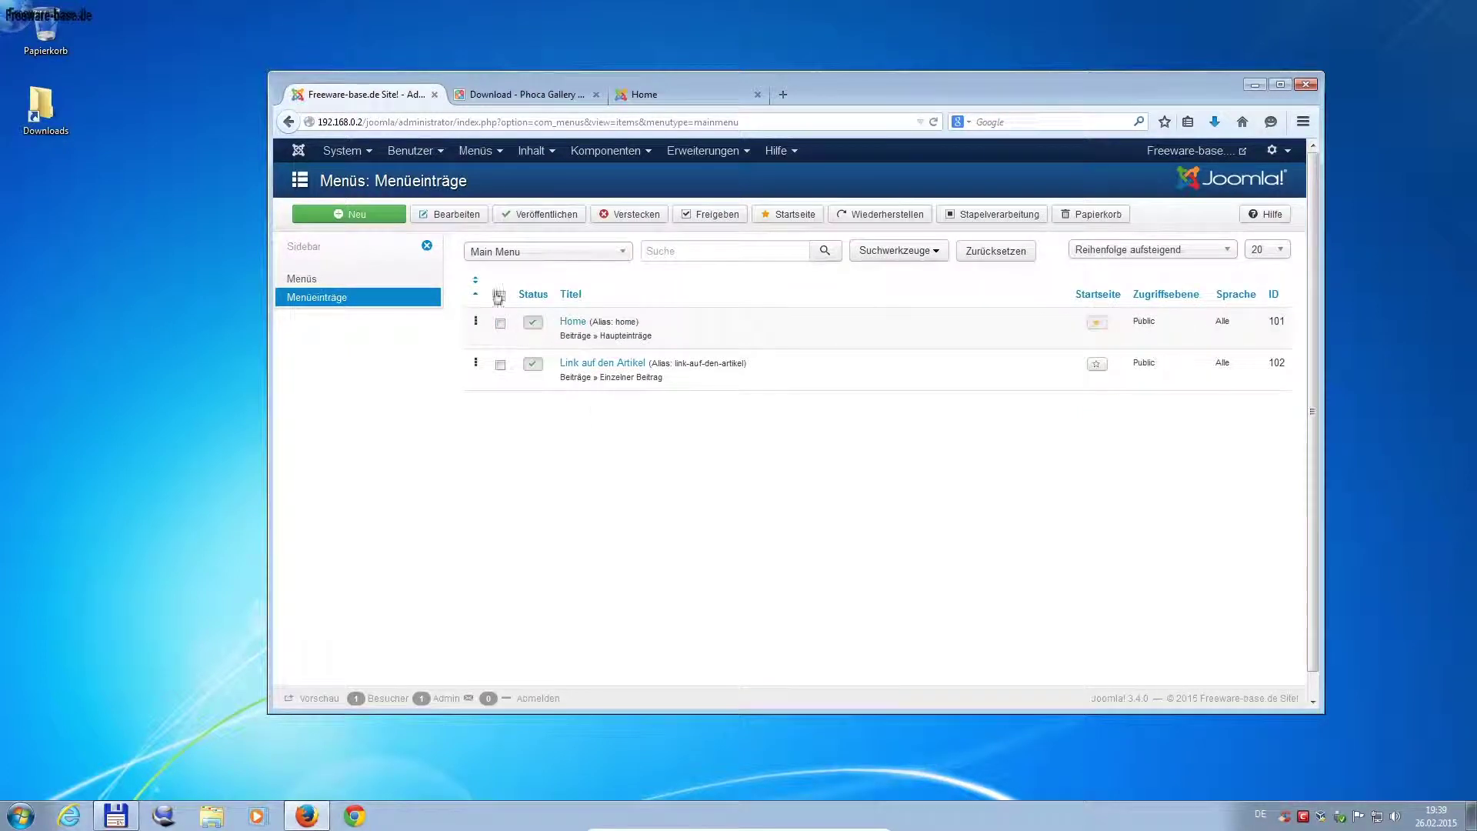
{"action": "left_click", "coordinate": [627, 322]}
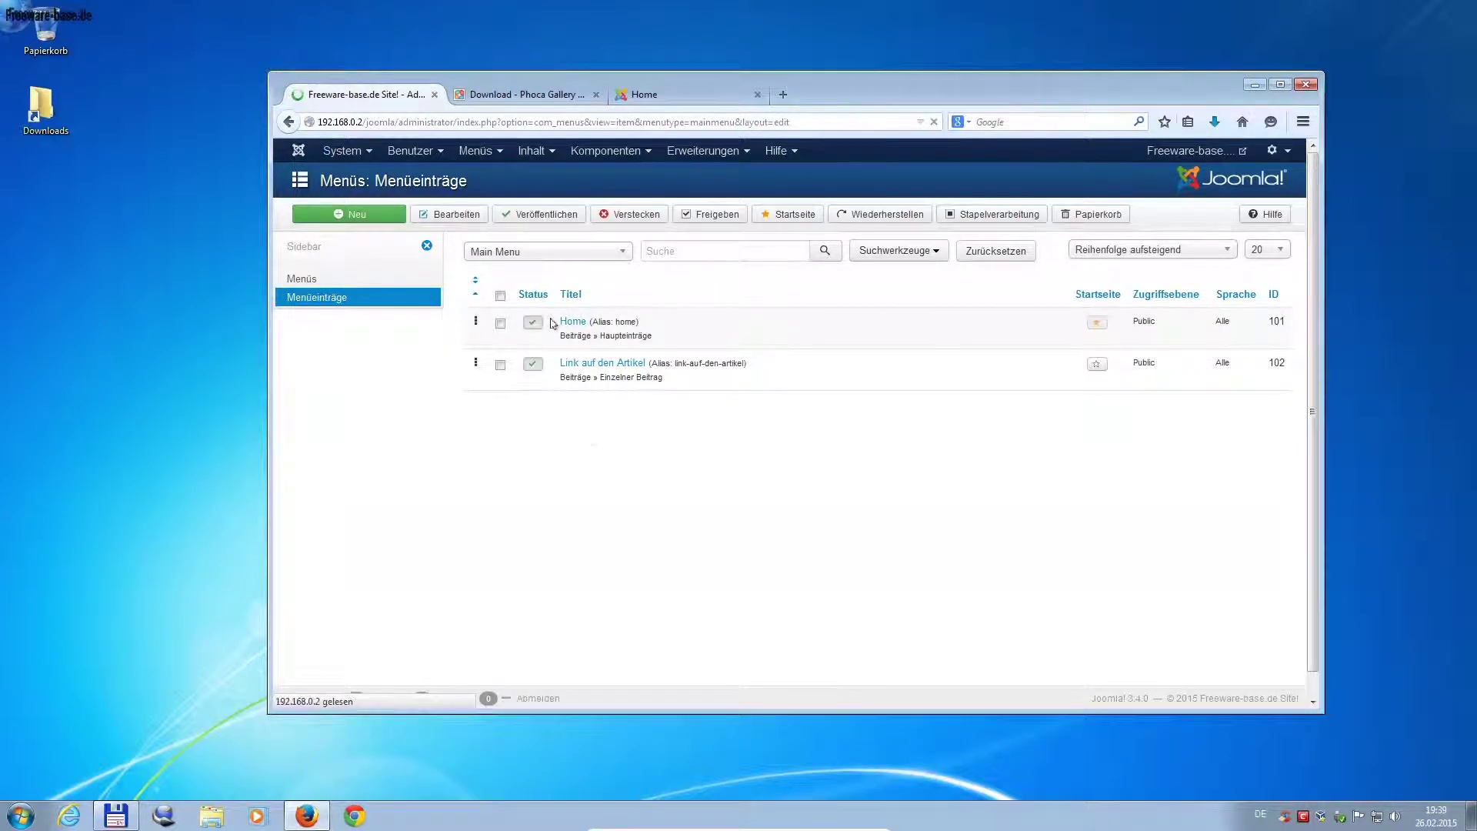
{"action": "left_click", "coordinate": [378, 254]}
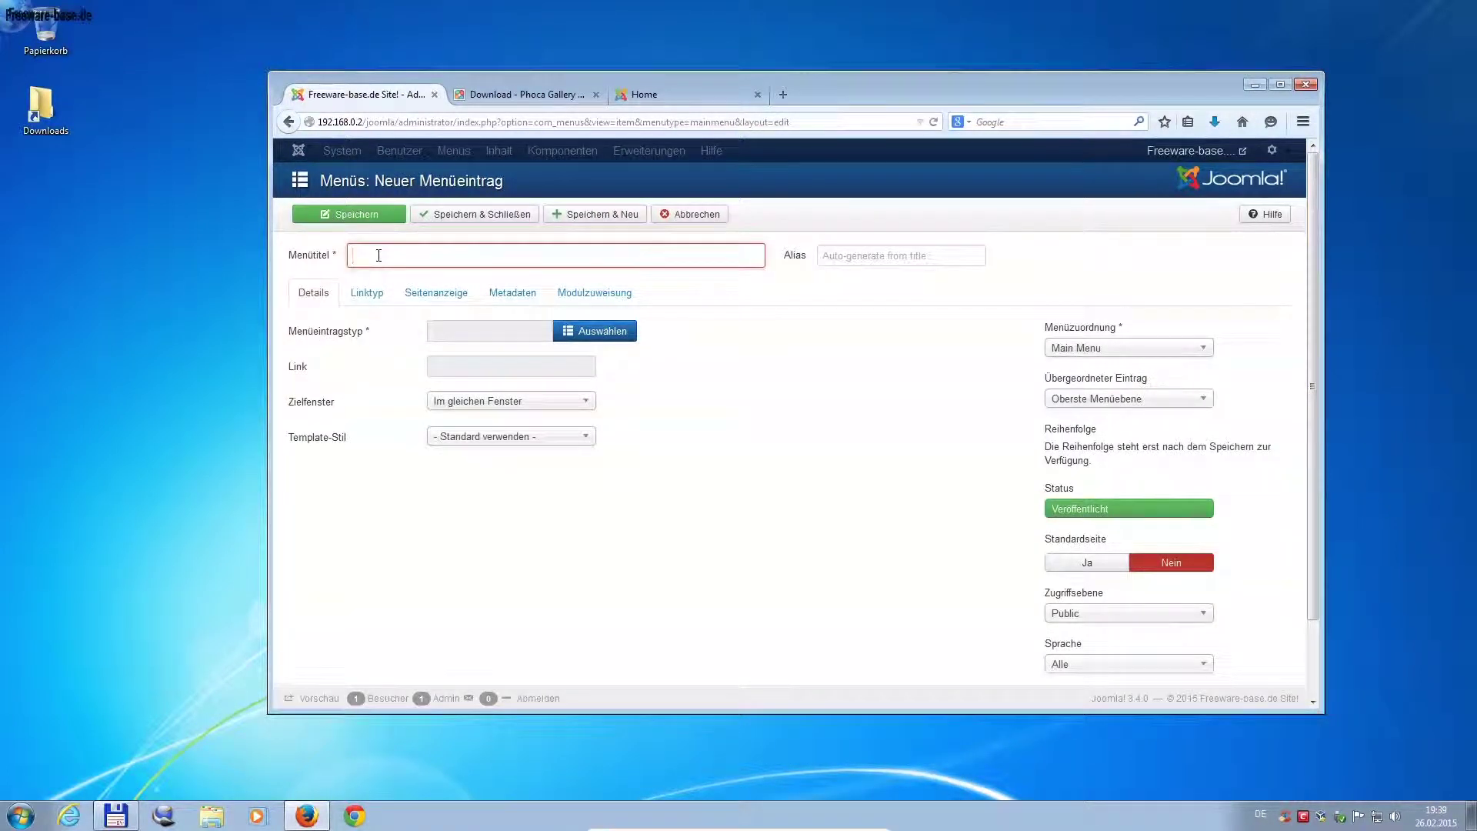
{"action": "type", "text": "Downloads"}
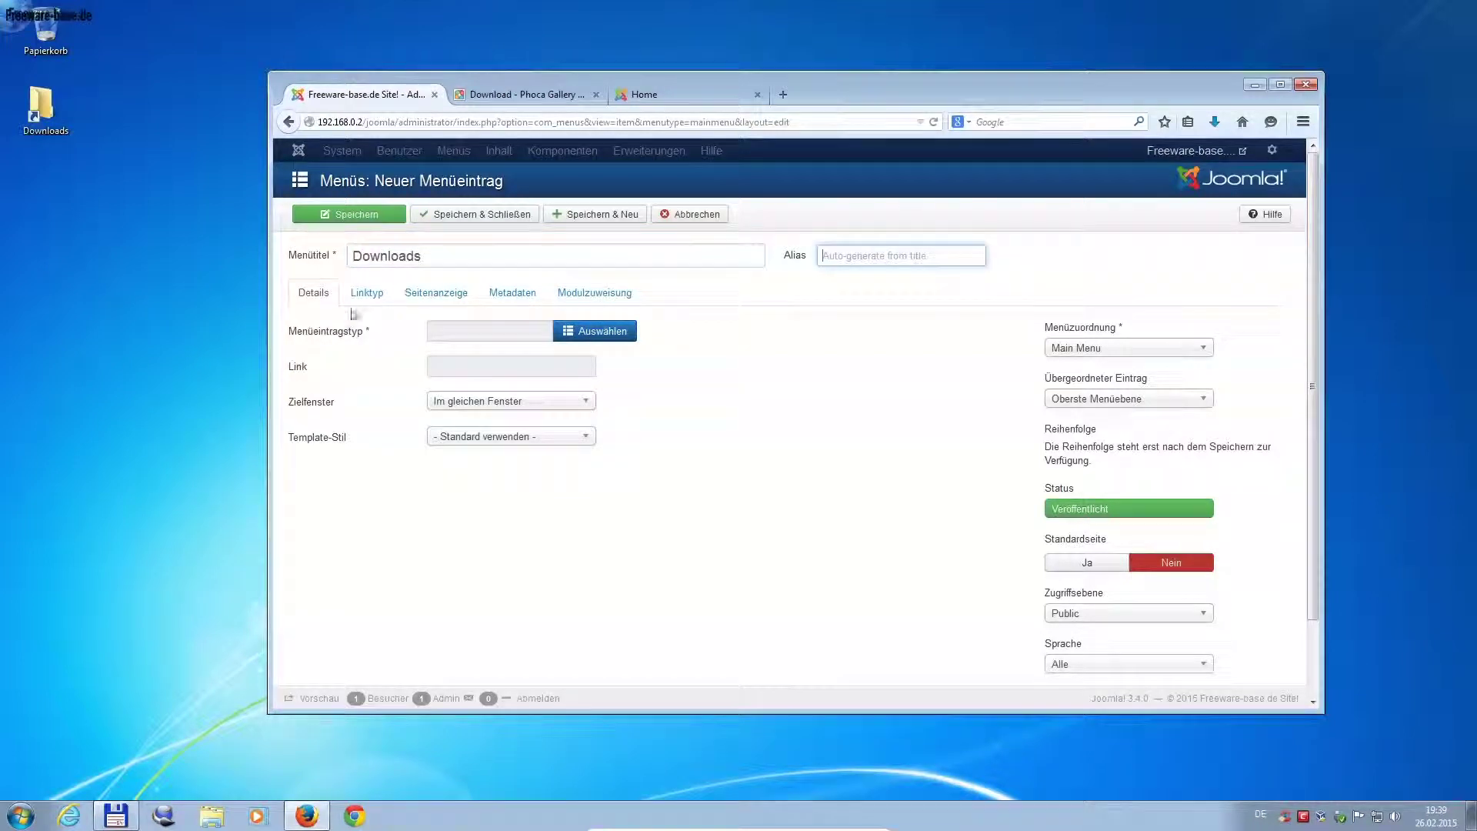
{"action": "left_click", "coordinate": [594, 332]}
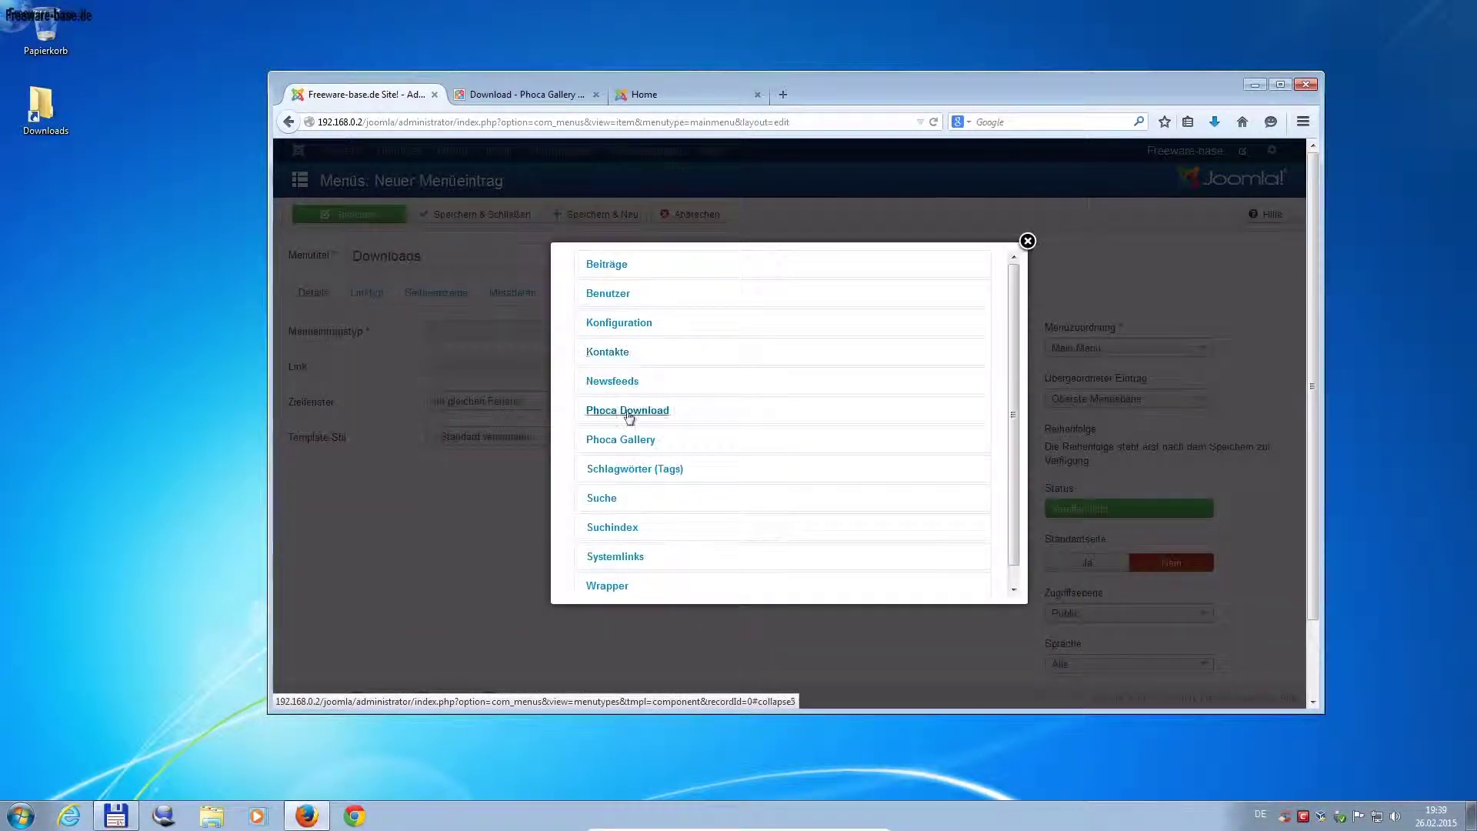
{"action": "left_click", "coordinate": [628, 411]}
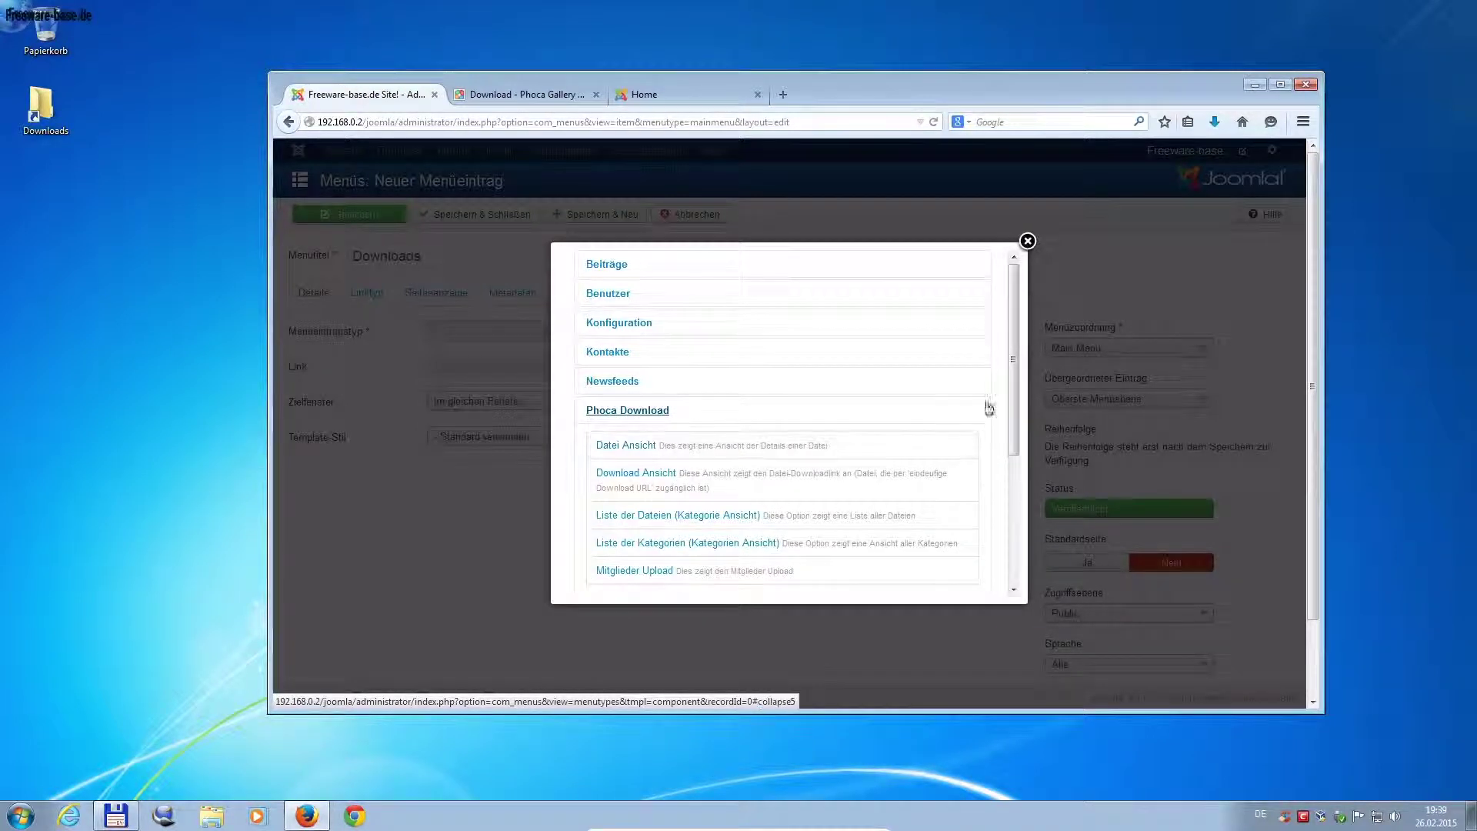
{"action": "scroll", "coordinate": [1018, 401], "scroll_direction": "down", "scroll_amount": 2}
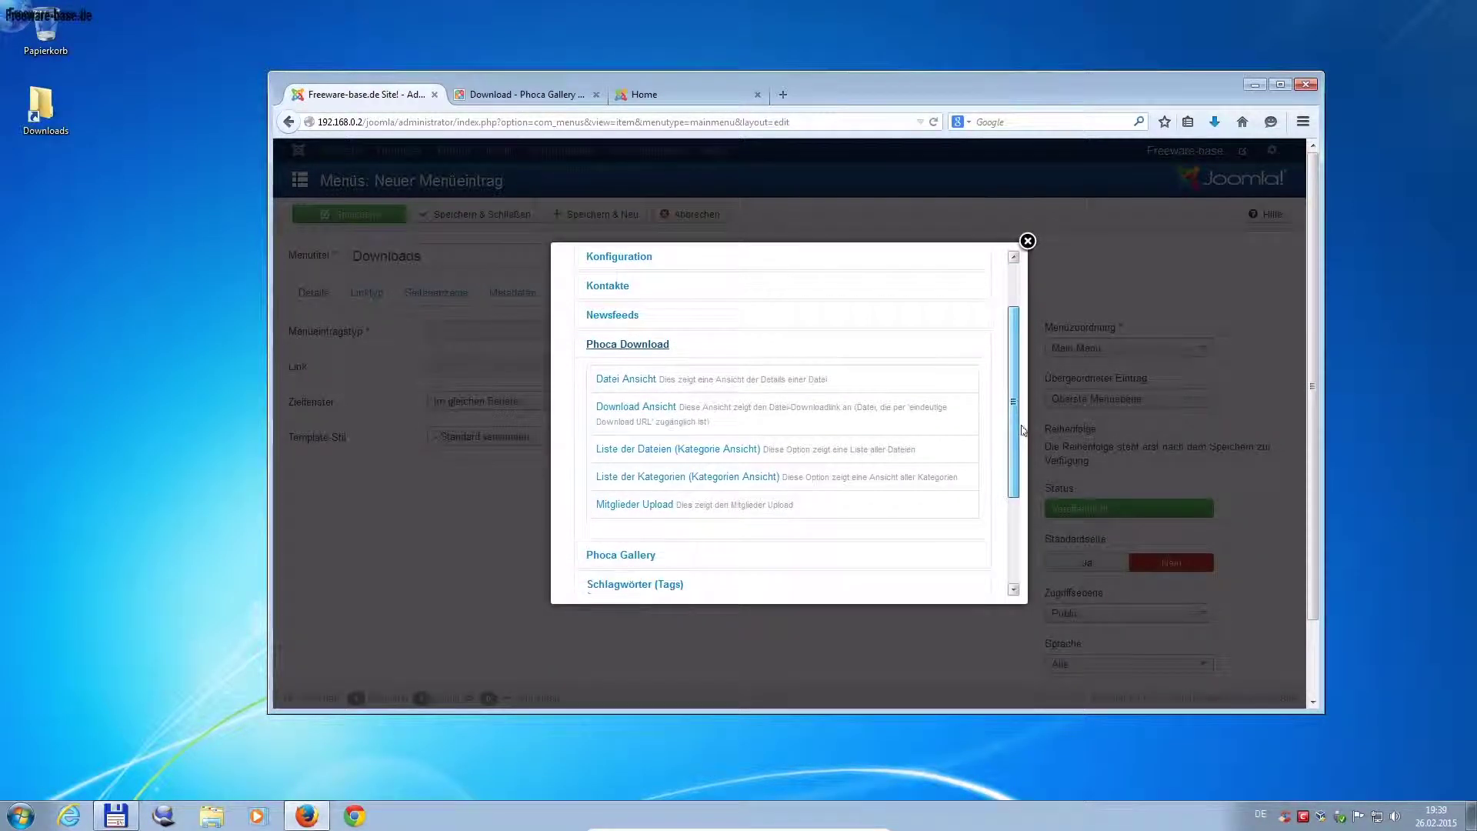
{"action": "left_click", "coordinate": [636, 478]}
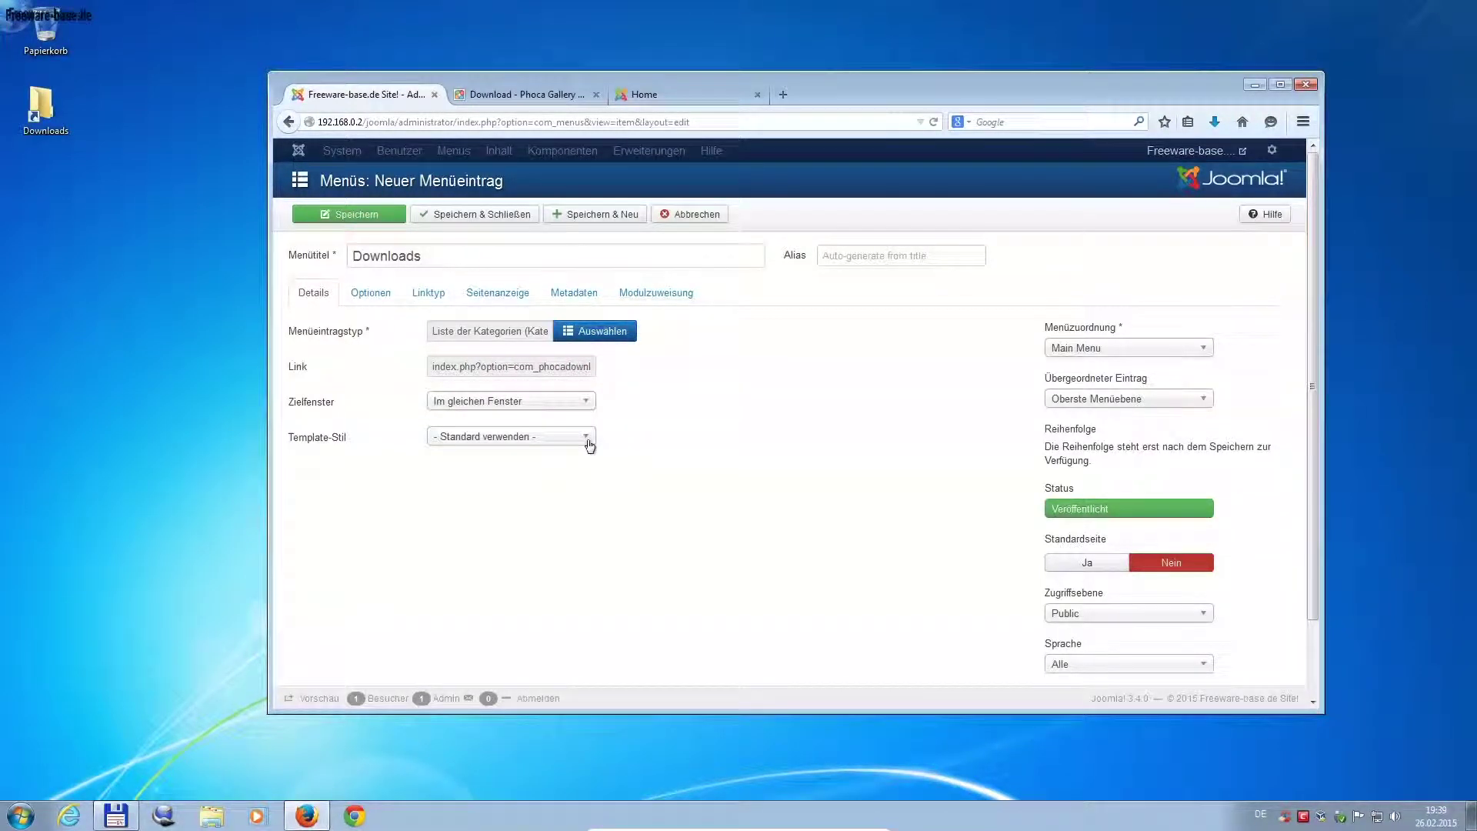
Step: Review the Downloads item's option, link, page display, metadata and module tabs, then save it
{"action": "left_click", "coordinate": [377, 294]}
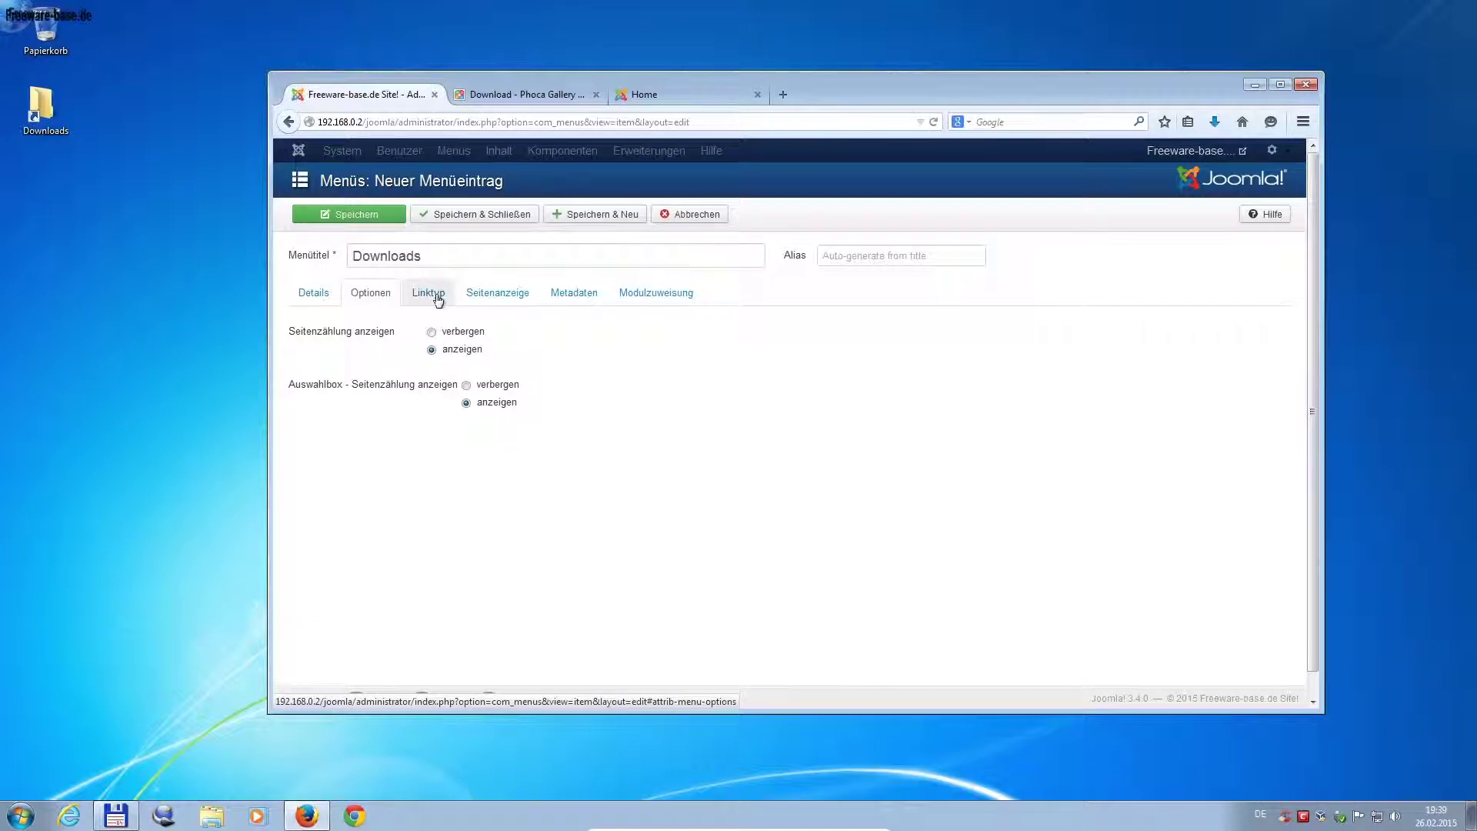
{"action": "left_click", "coordinate": [438, 300]}
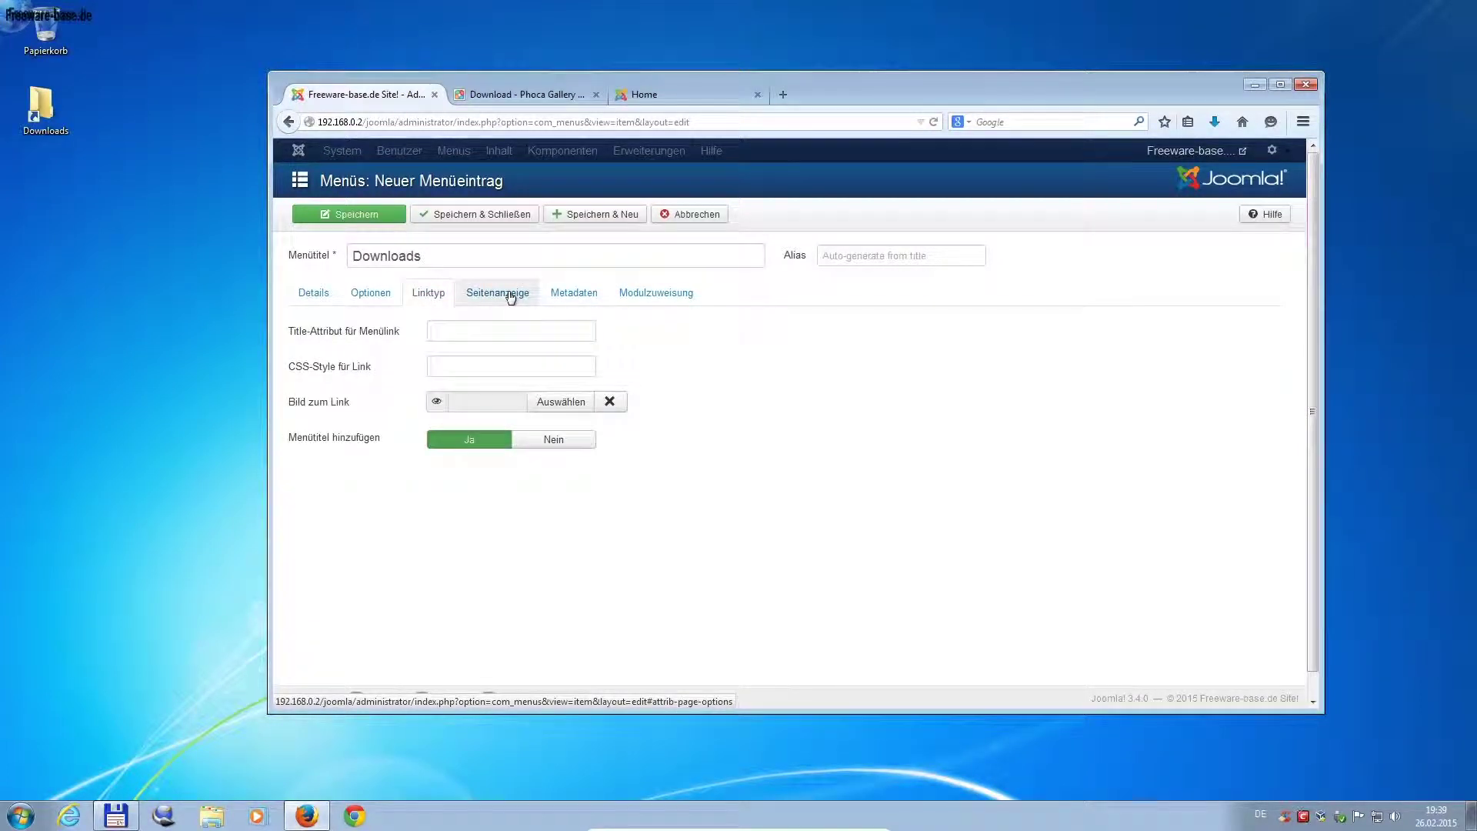
{"action": "left_click", "coordinate": [510, 297]}
{"action": "left_click", "coordinate": [566, 297]}
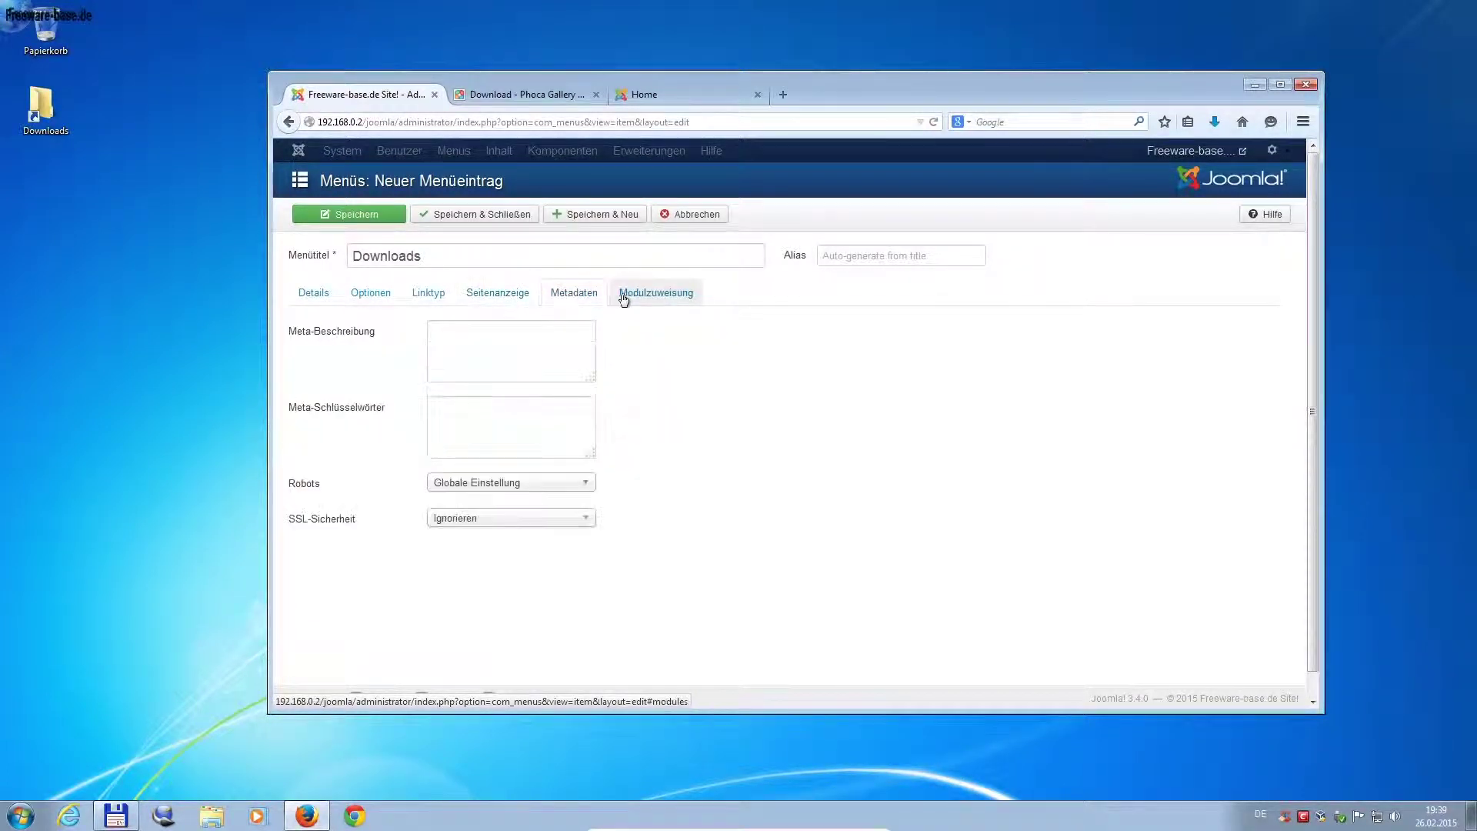
{"action": "left_click", "coordinate": [633, 299]}
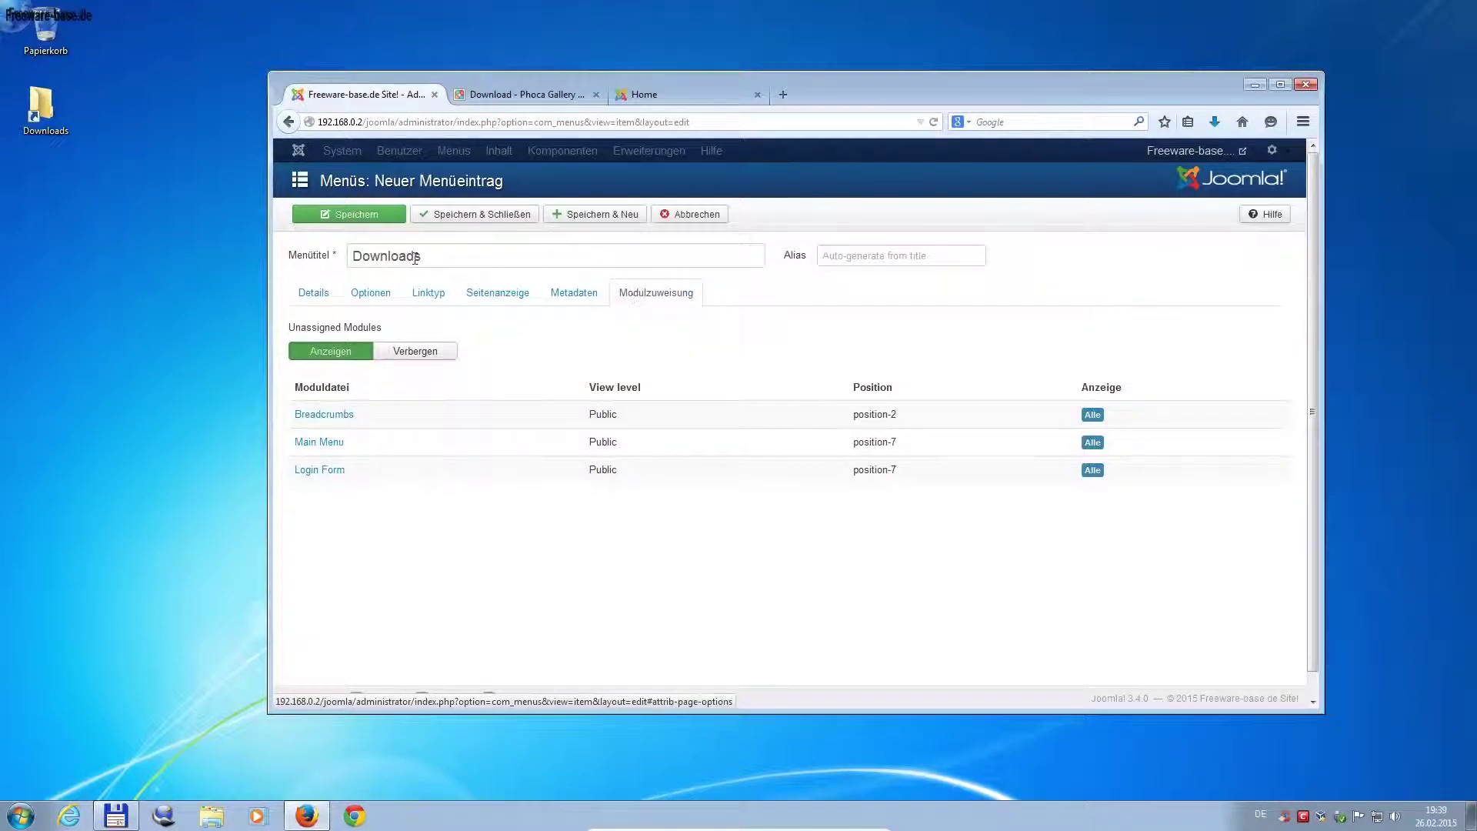
{"action": "left_click", "coordinate": [465, 217]}
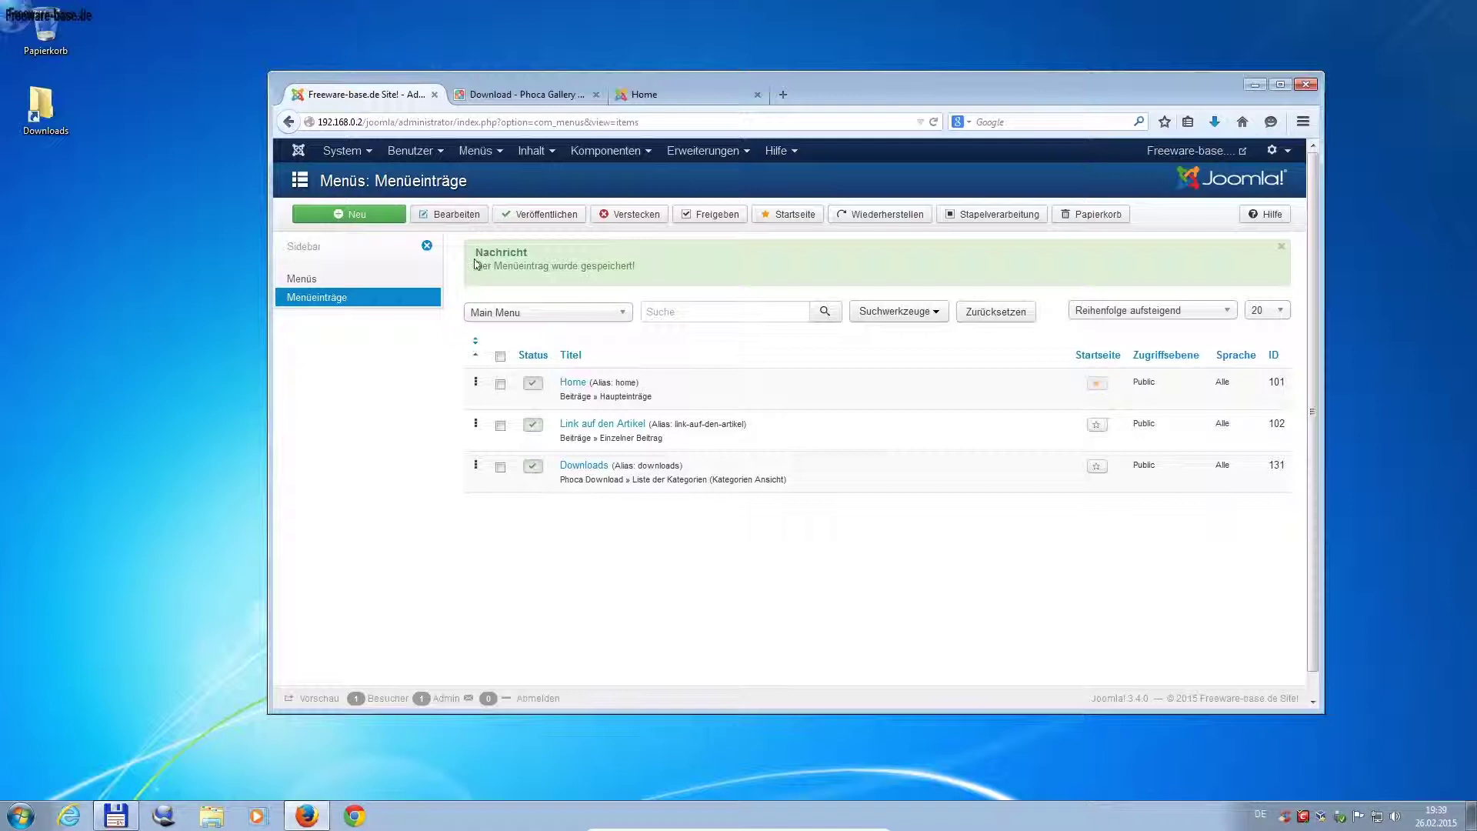
Step: Start a new Main Menu item 'Gallery' and set its type to Phoca Gallery Liste der Kategorien
{"action": "left_click", "coordinate": [357, 214]}
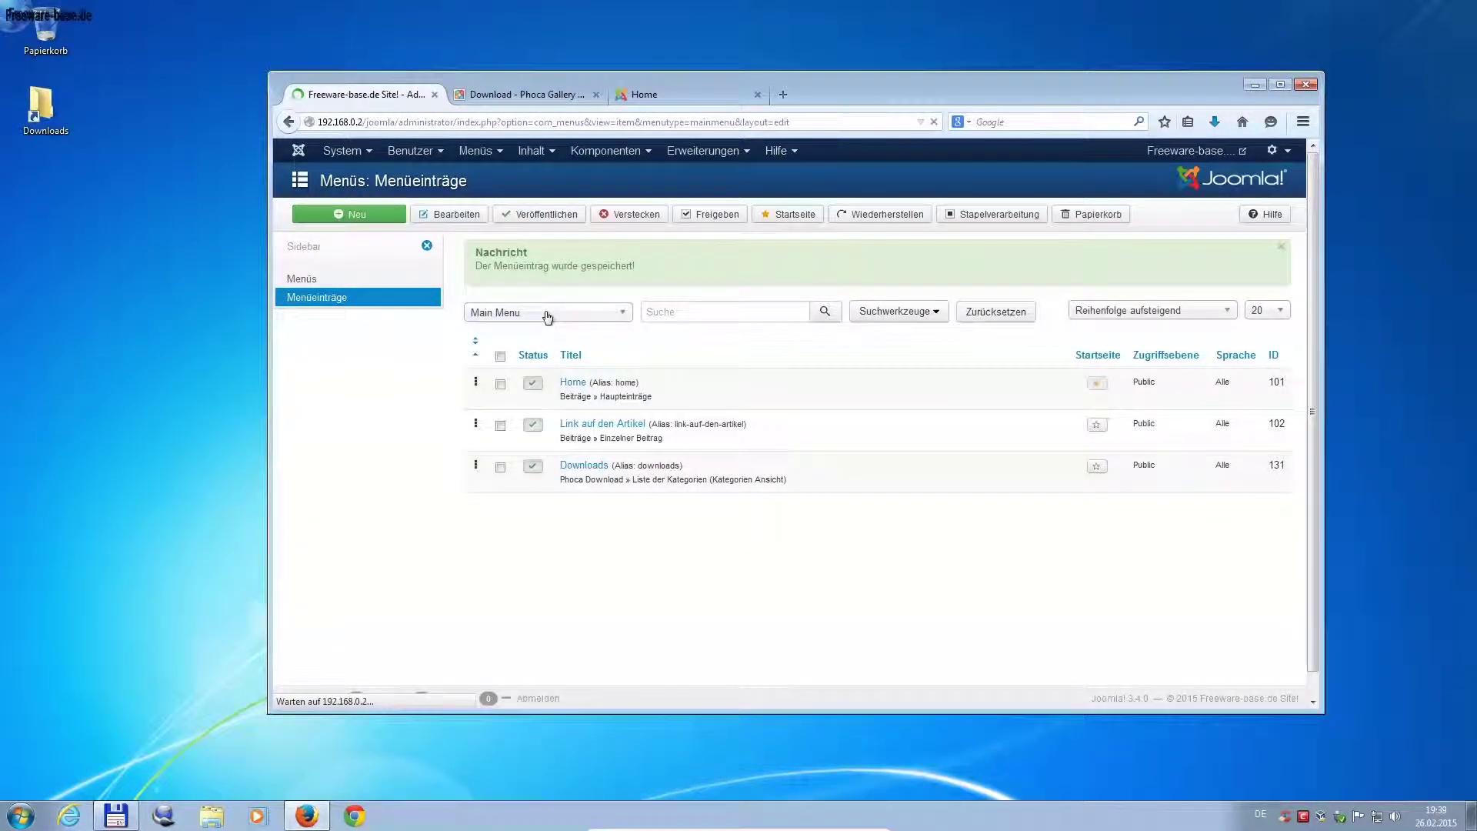
{"action": "left_click", "coordinate": [373, 259]}
{"action": "type", "text": "Gallery"}
{"action": "key", "text": "Tab"}
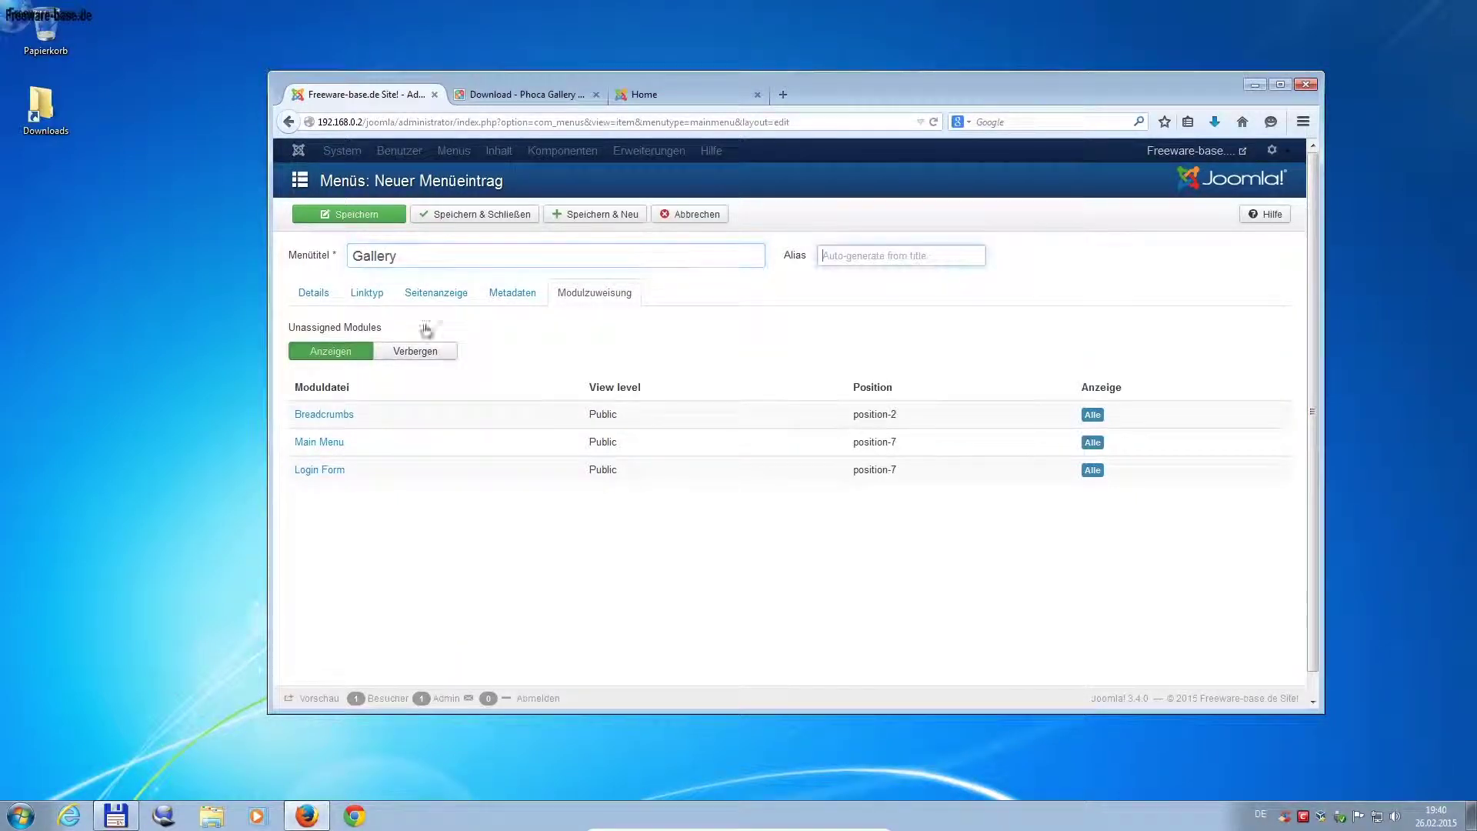
{"action": "left_click", "coordinate": [322, 296]}
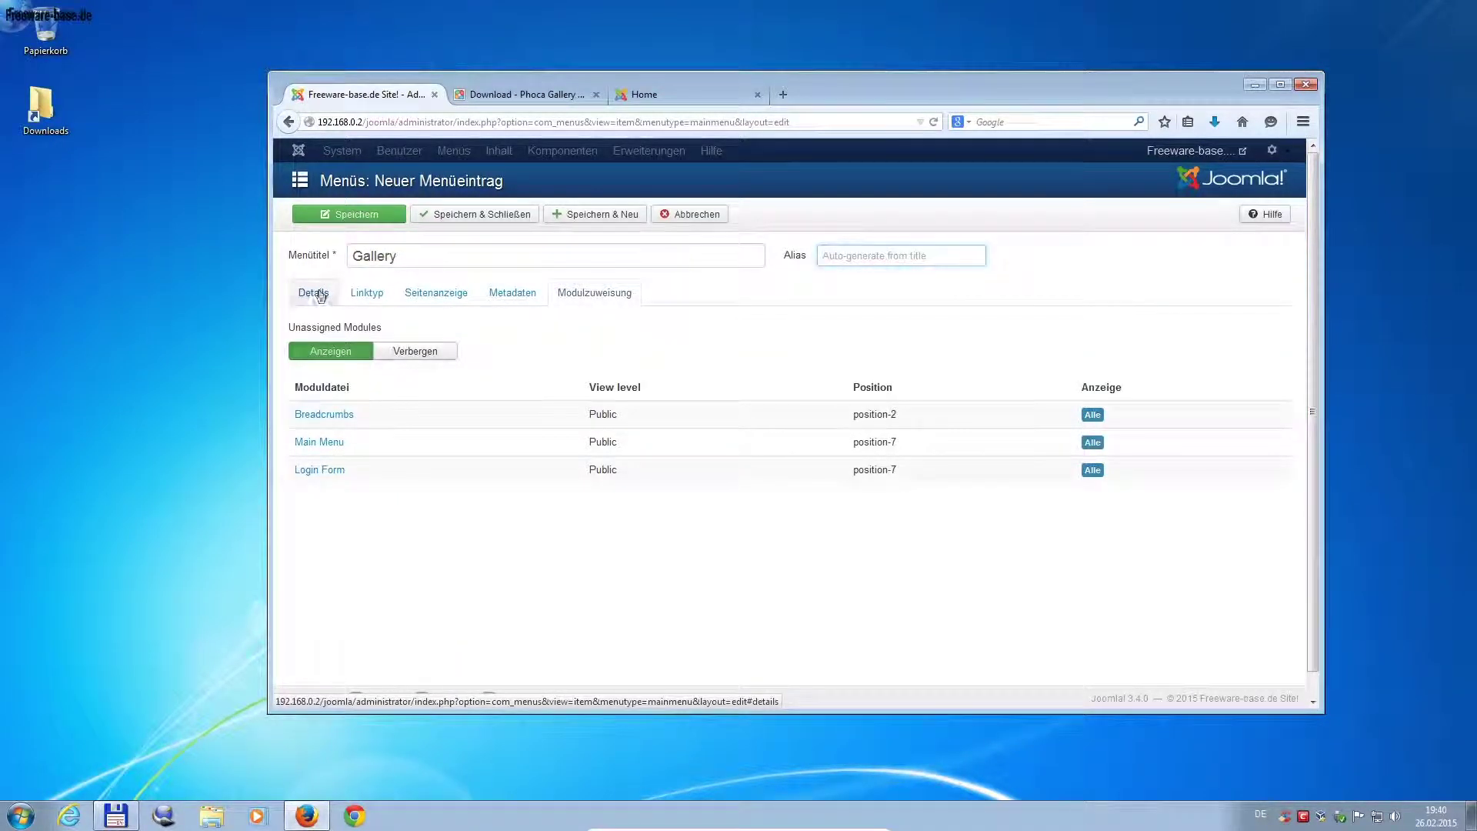
{"action": "left_click", "coordinate": [591, 336]}
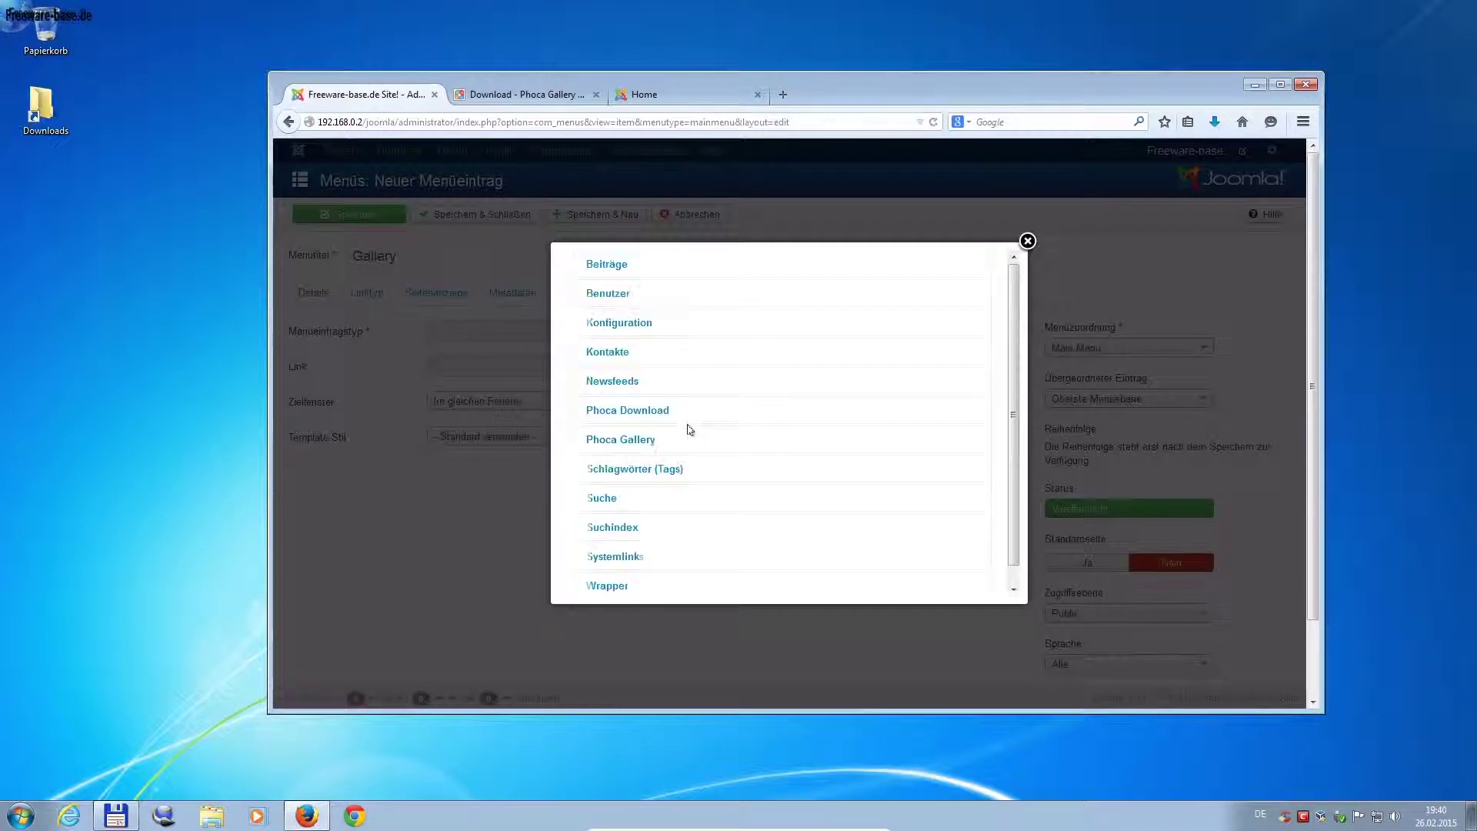
{"action": "left_click", "coordinate": [609, 439]}
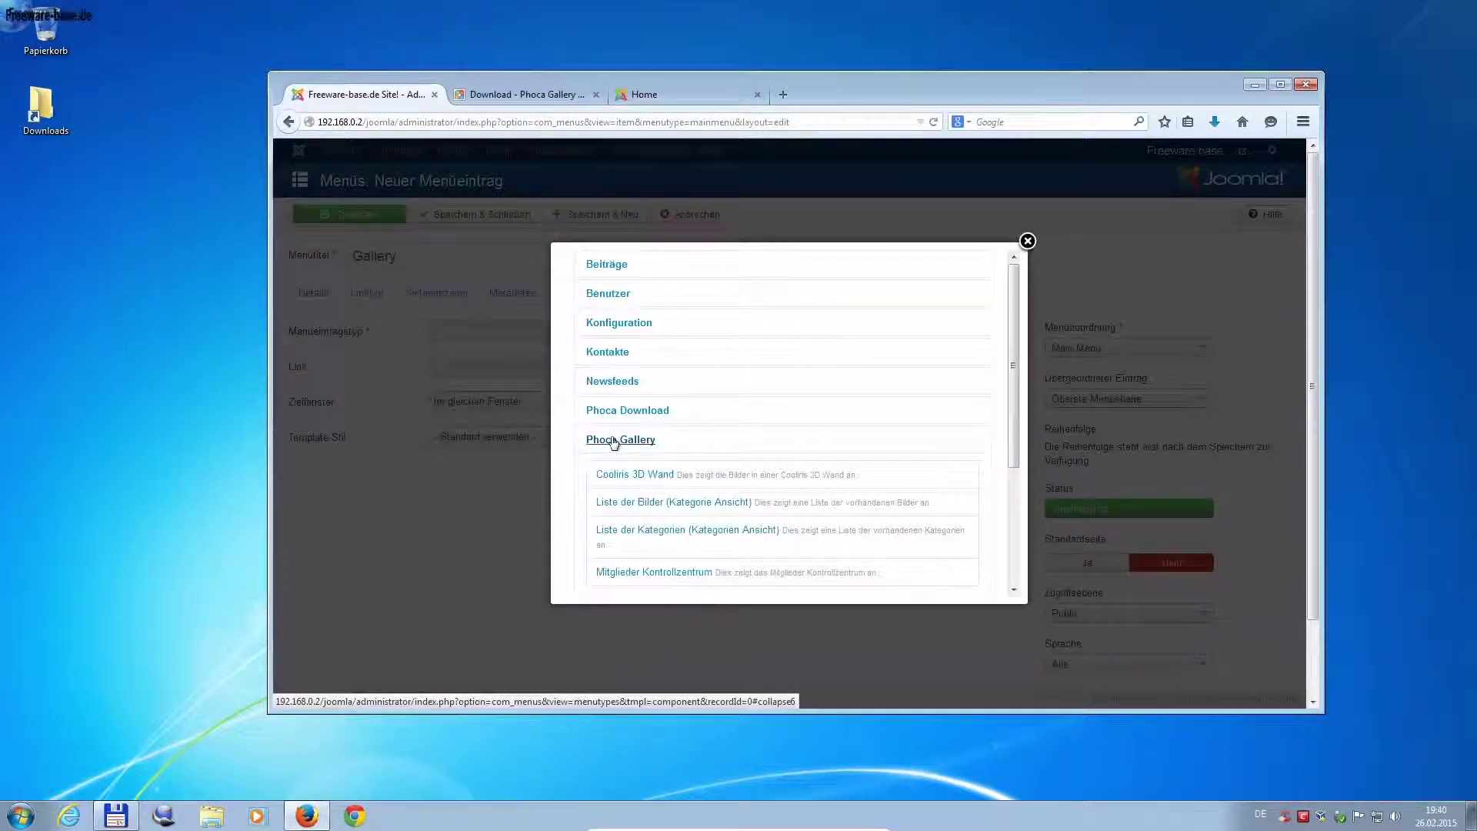
{"action": "left_click", "coordinate": [640, 530]}
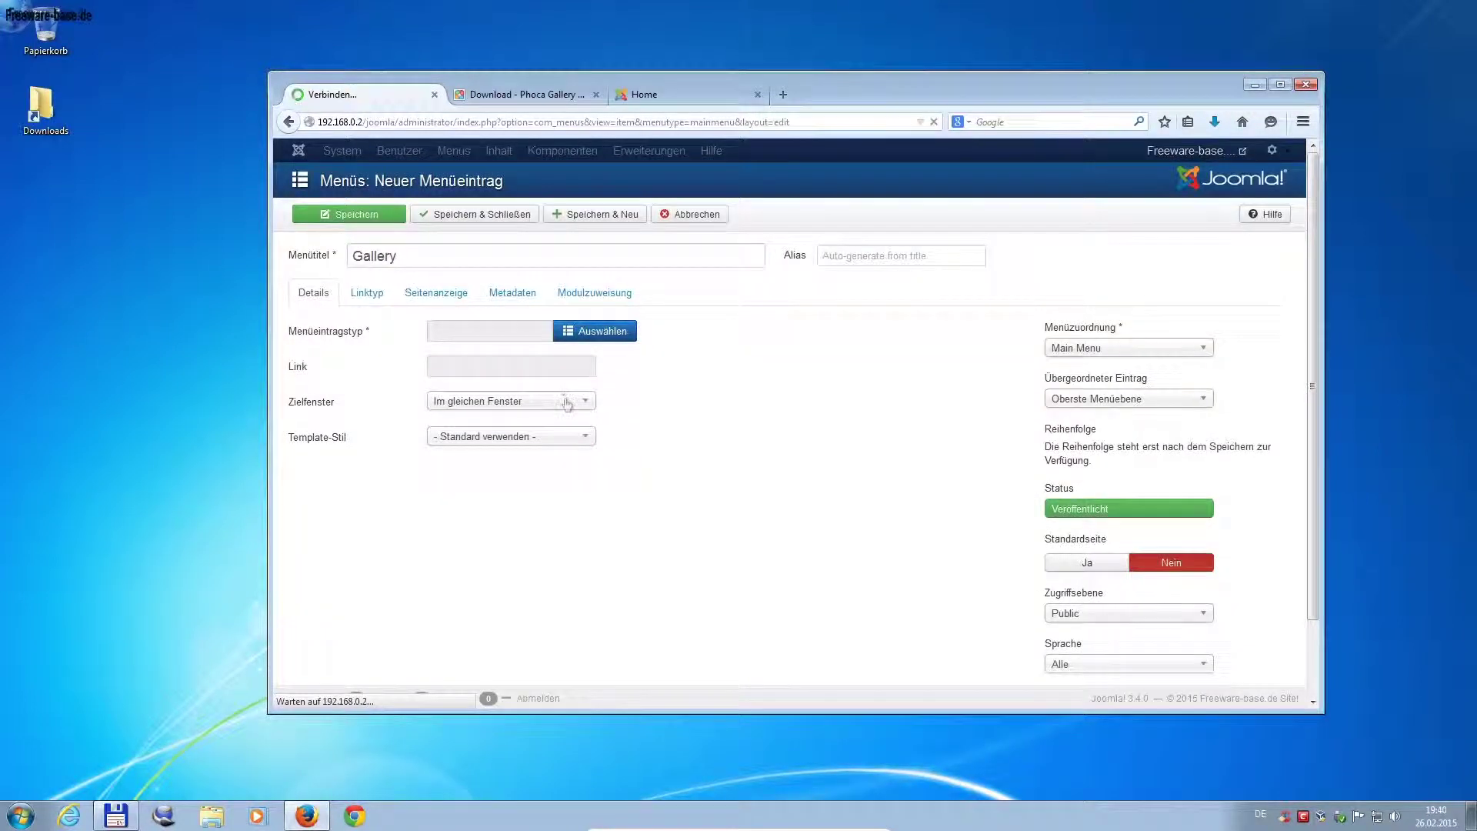
Step: Review the Gallery item's Linktyp, Optionen, Seitenanzeige, Metadaten and Modulzuweisung tabs, then save it
{"action": "left_click", "coordinate": [358, 296]}
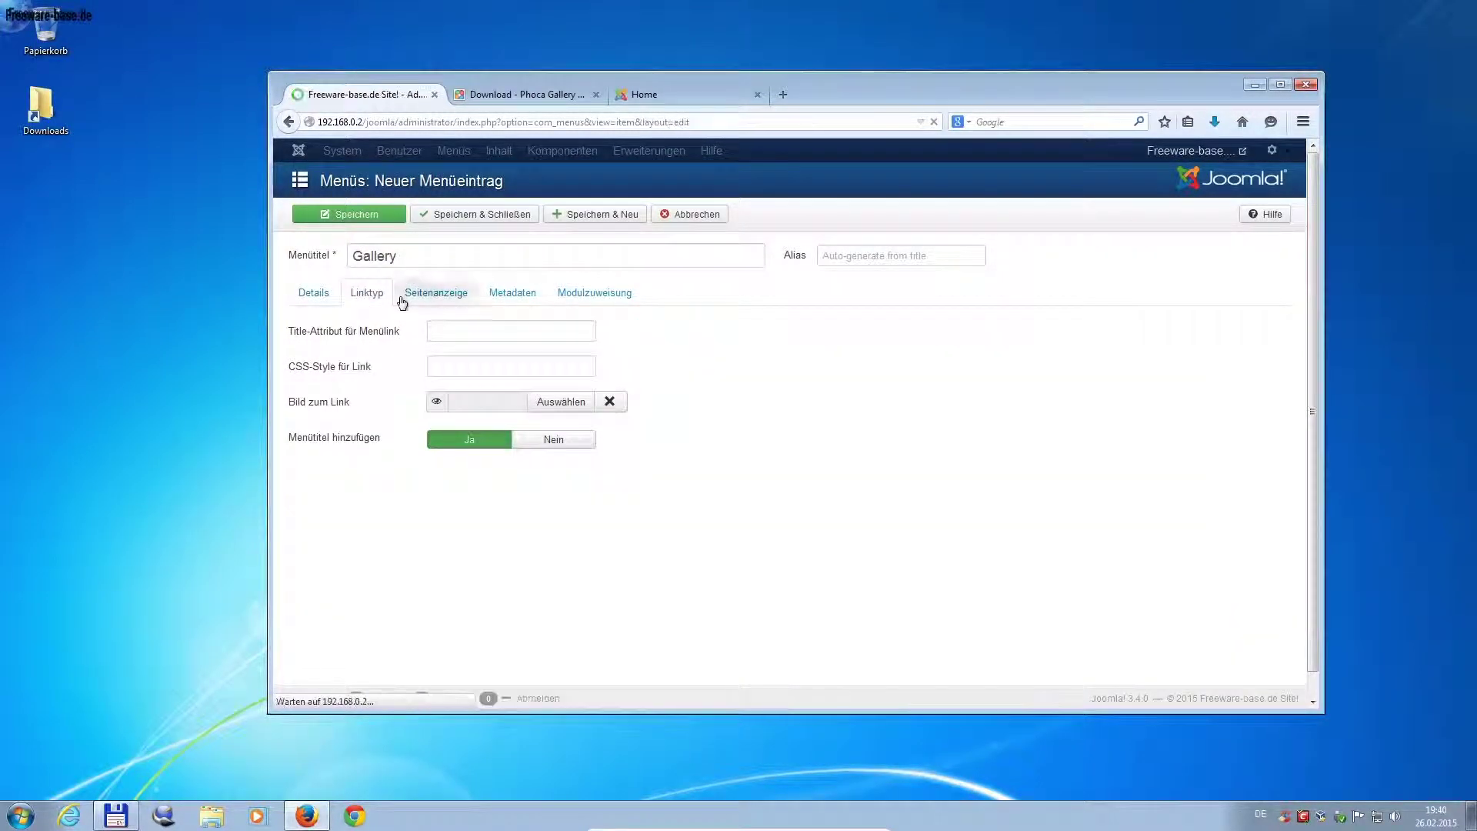
{"action": "left_click", "coordinate": [313, 297]}
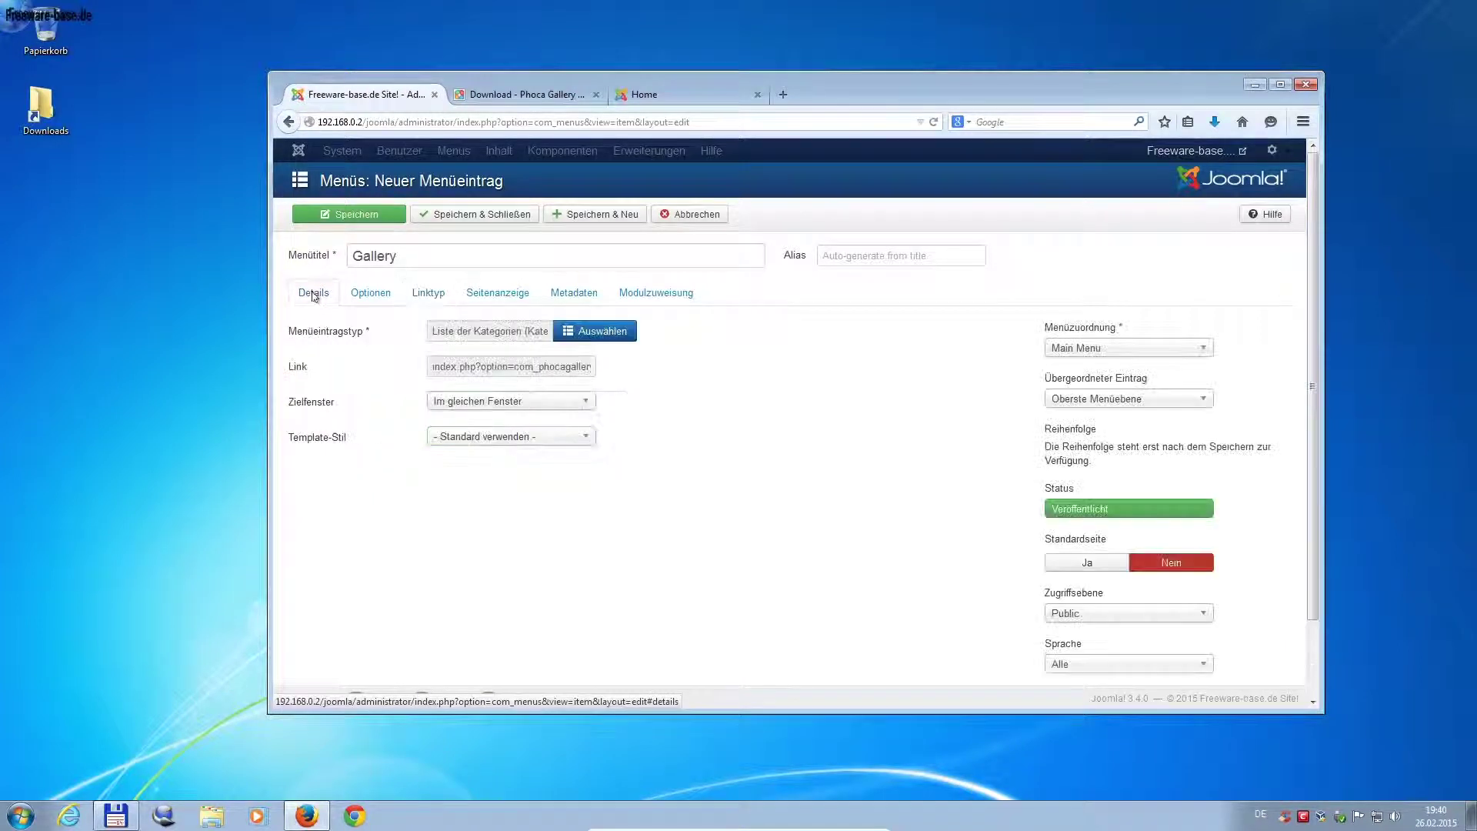
{"action": "left_click", "coordinate": [378, 295]}
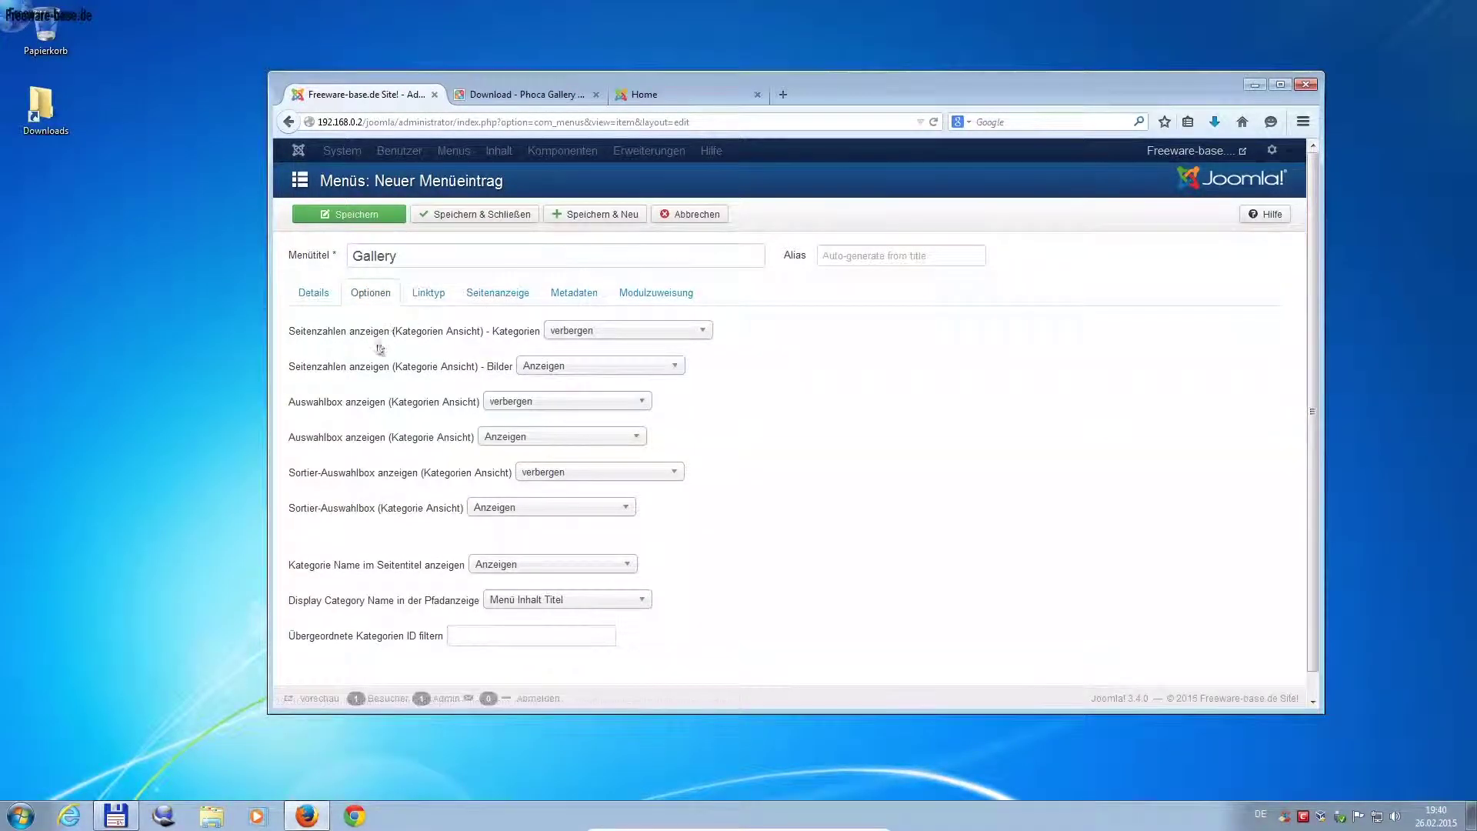
{"action": "mouse_move", "coordinate": [383, 489]}
{"action": "scroll", "coordinate": [444, 624], "scroll_direction": "down", "scroll_amount": 1}
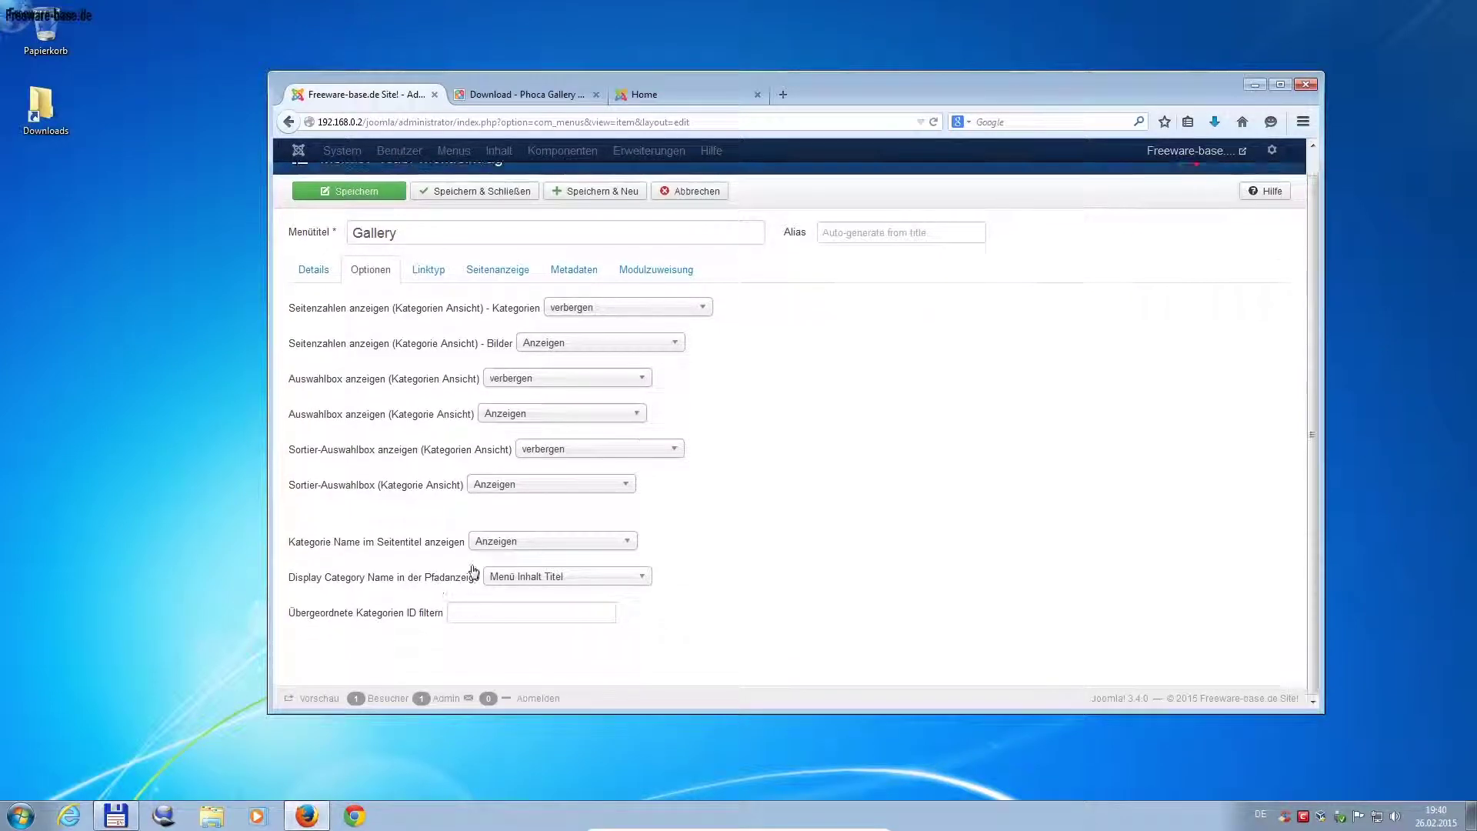
{"action": "left_click", "coordinate": [429, 269]}
{"action": "left_click", "coordinate": [499, 268]}
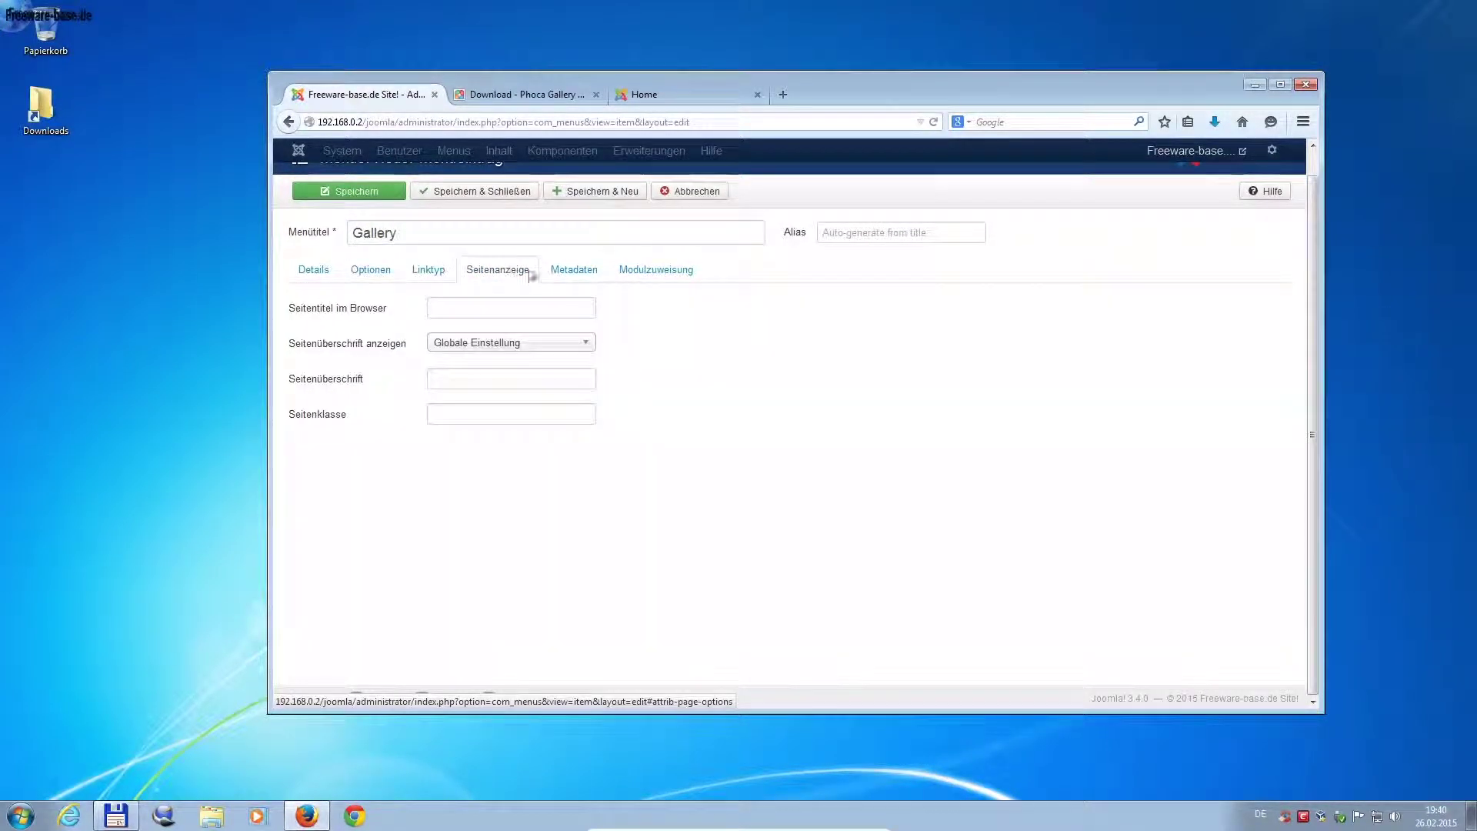
{"action": "left_click", "coordinate": [576, 270]}
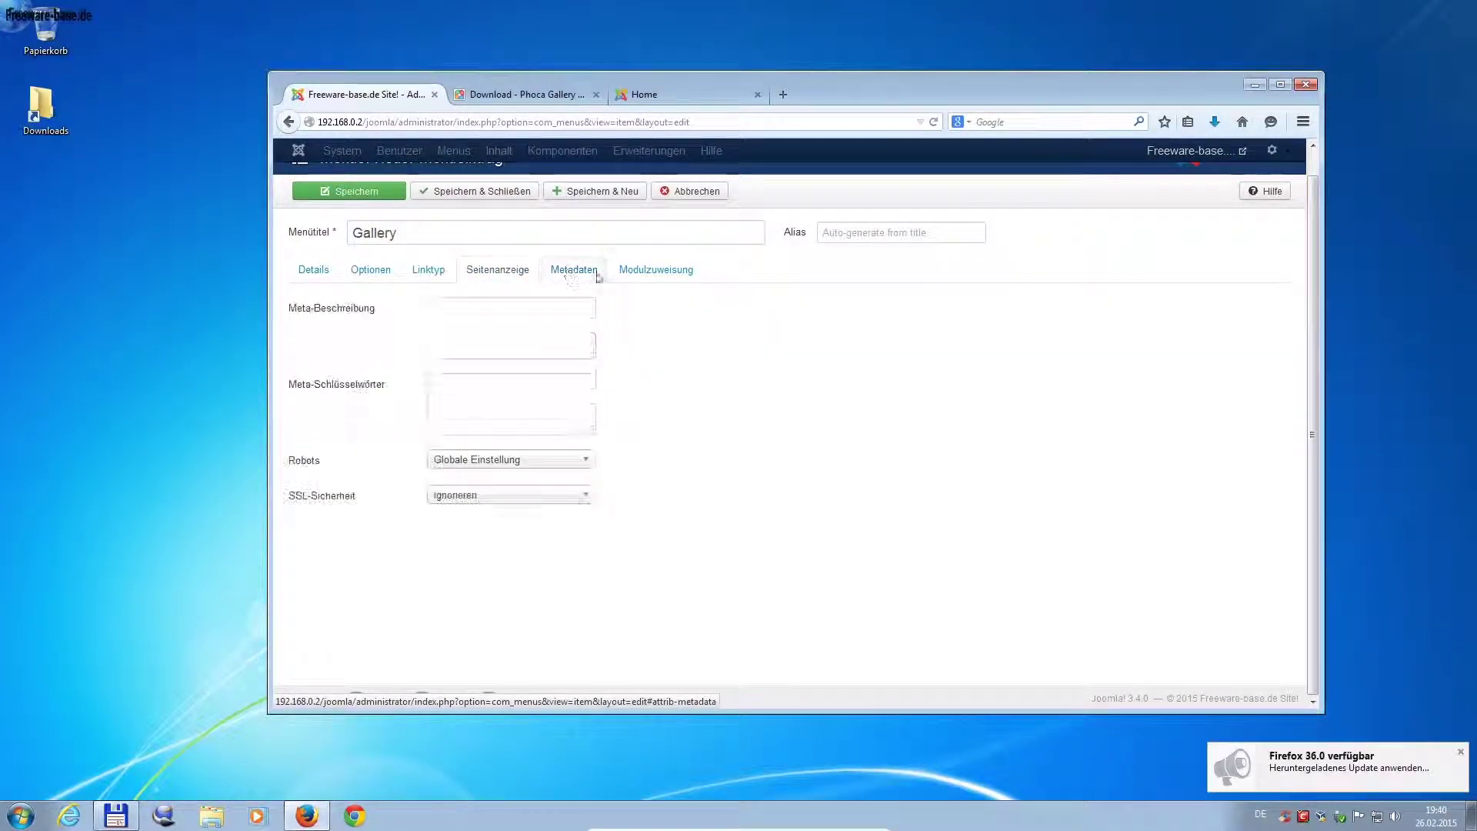
{"action": "left_click", "coordinate": [660, 275]}
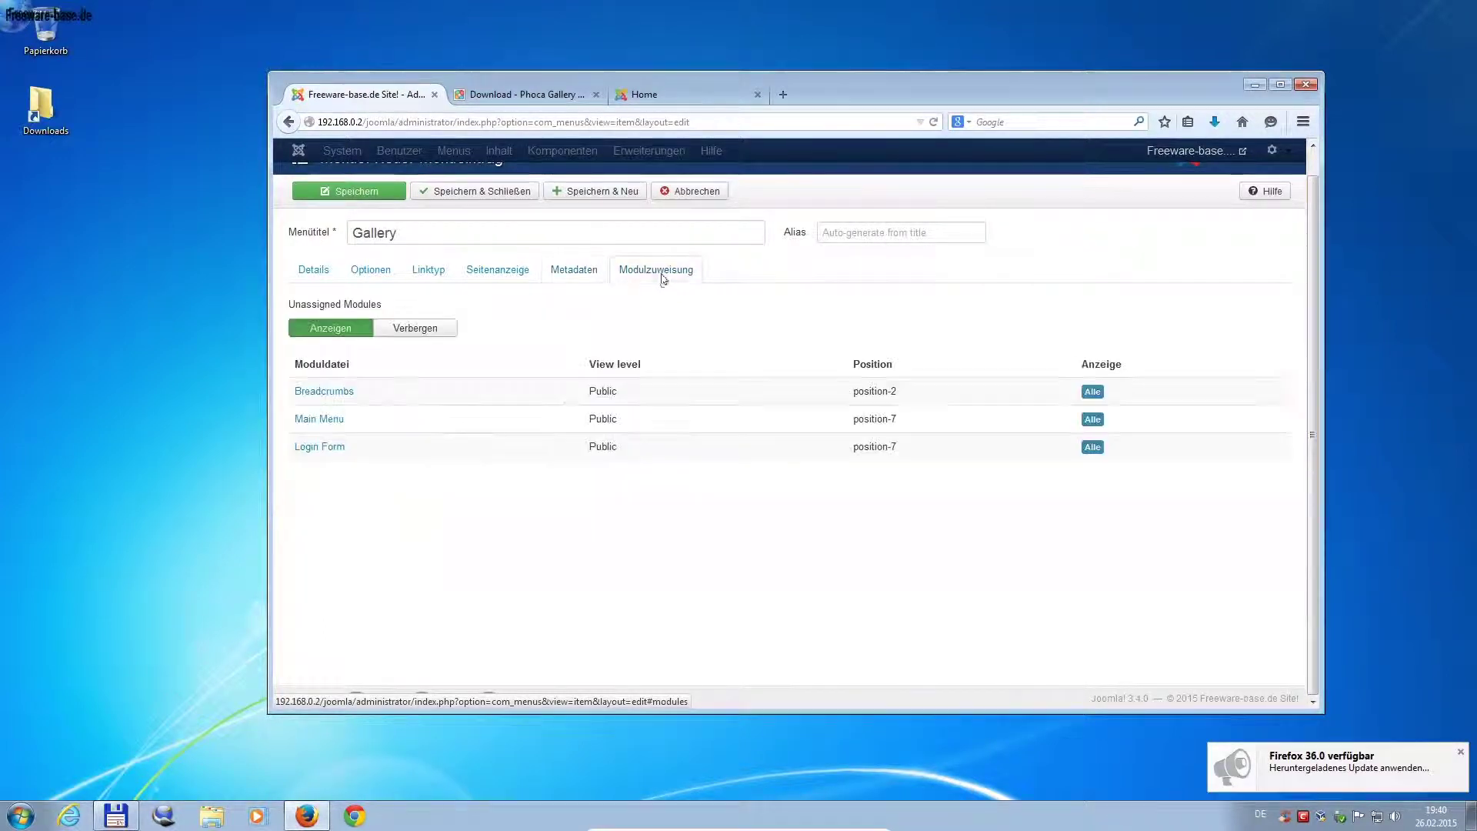
{"action": "left_click", "coordinate": [323, 271]}
{"action": "left_click", "coordinate": [454, 192]}
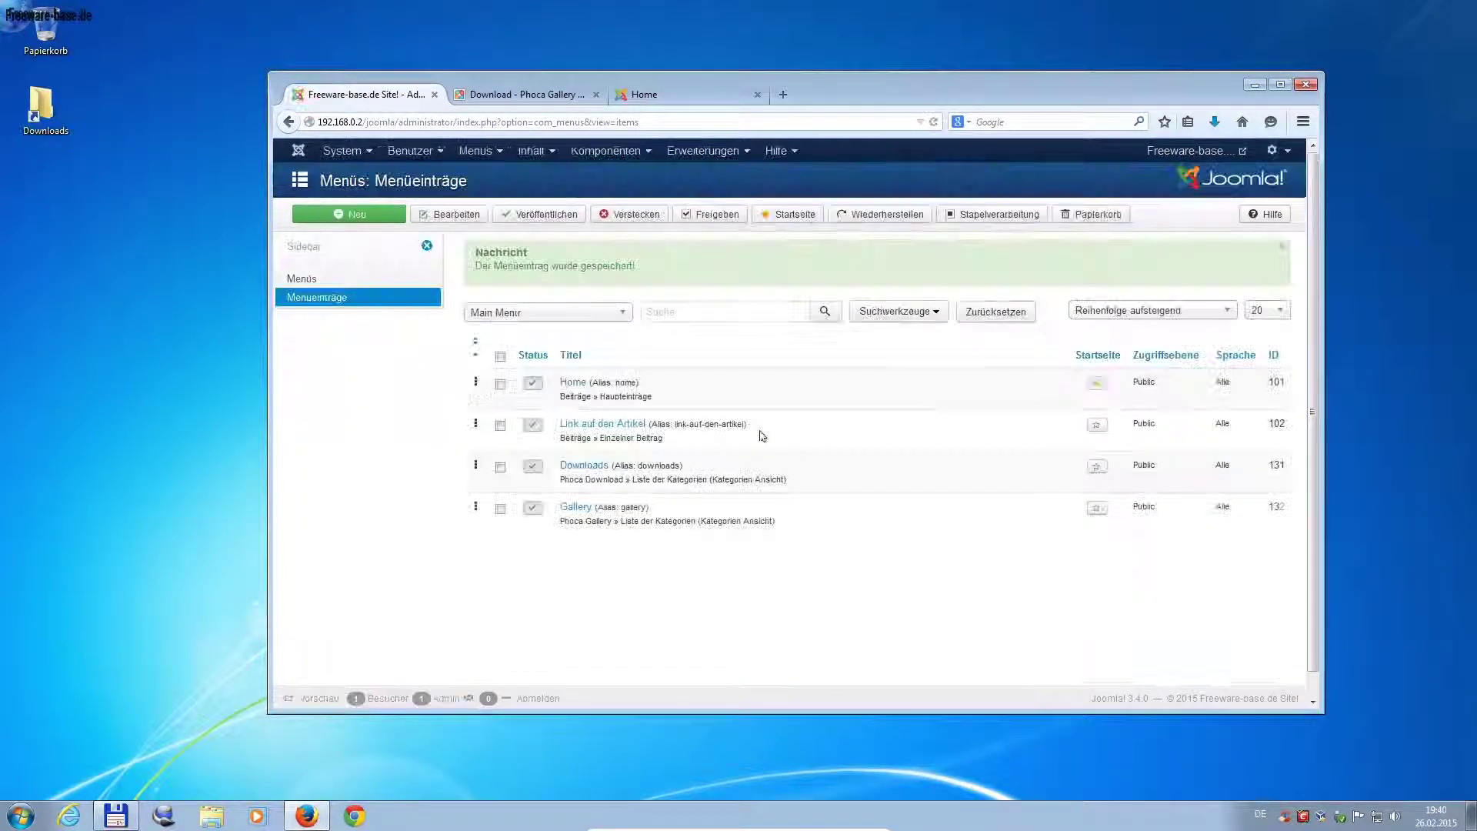
Step: Close the Phoca download browser tab and reload the site frontend to show the new menu
{"action": "left_click", "coordinate": [517, 95]}
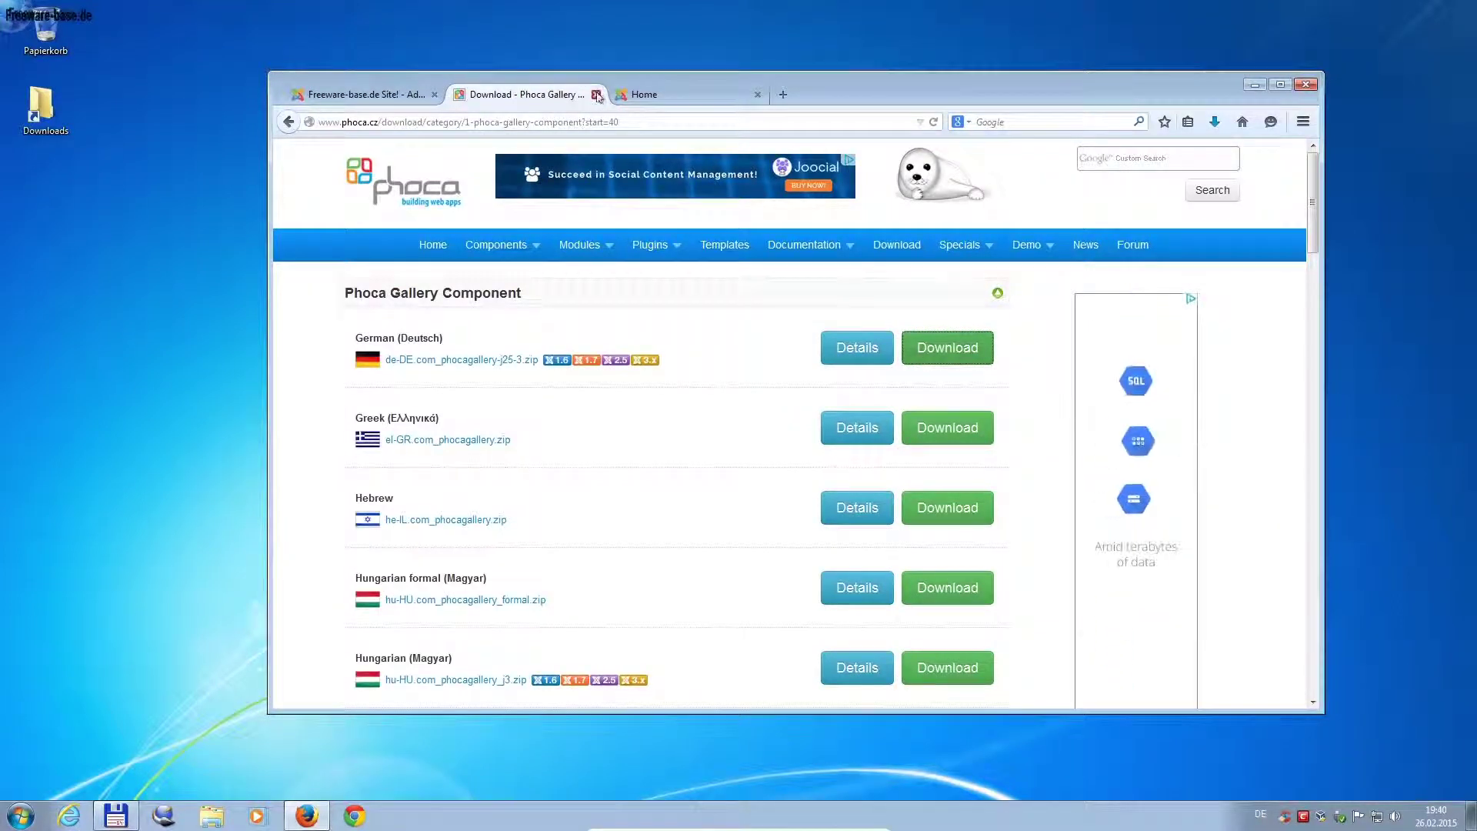
{"action": "middle_click", "coordinate": [535, 100]}
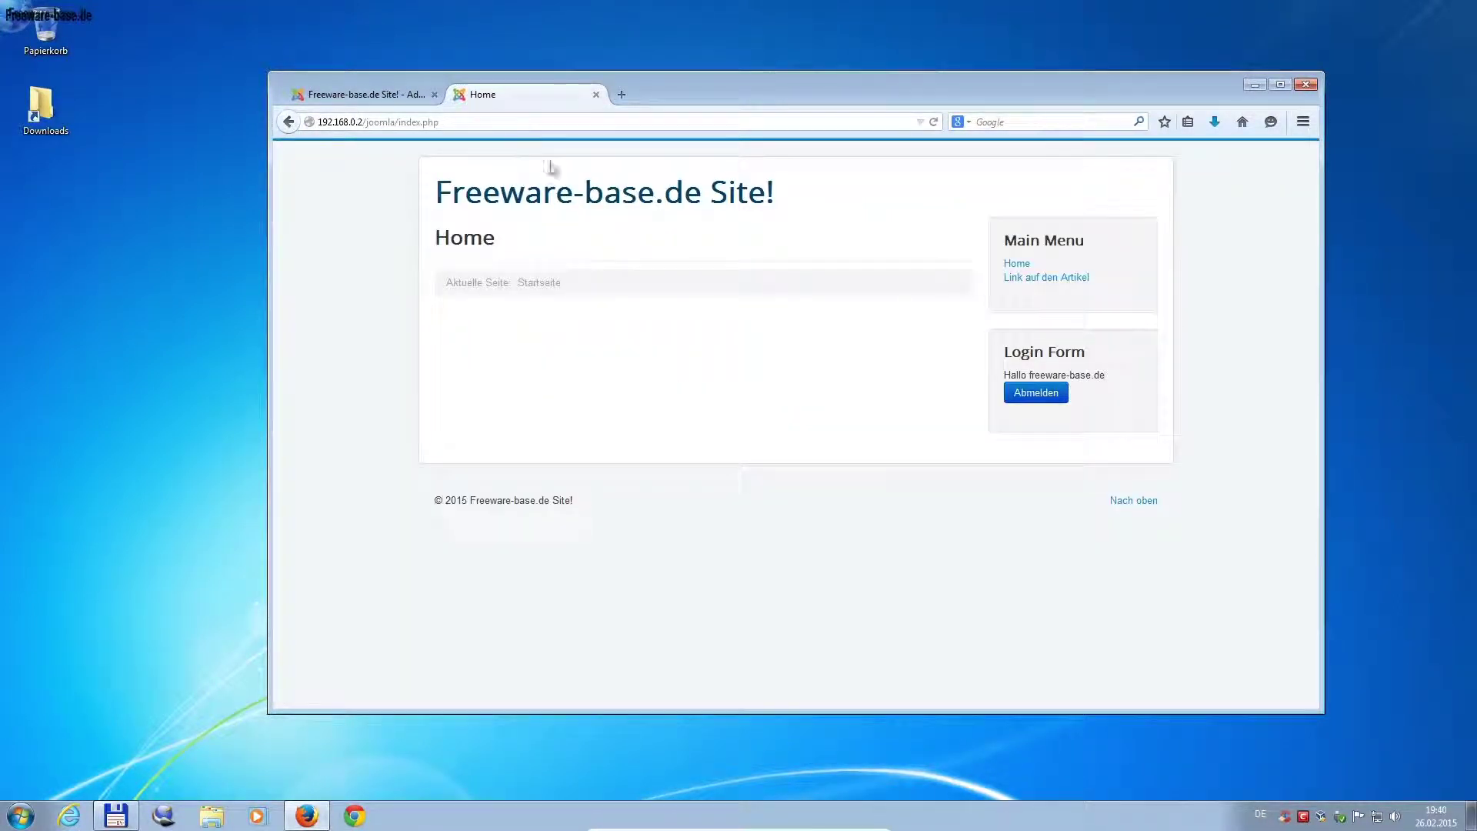
{"action": "left_click", "coordinate": [939, 125]}
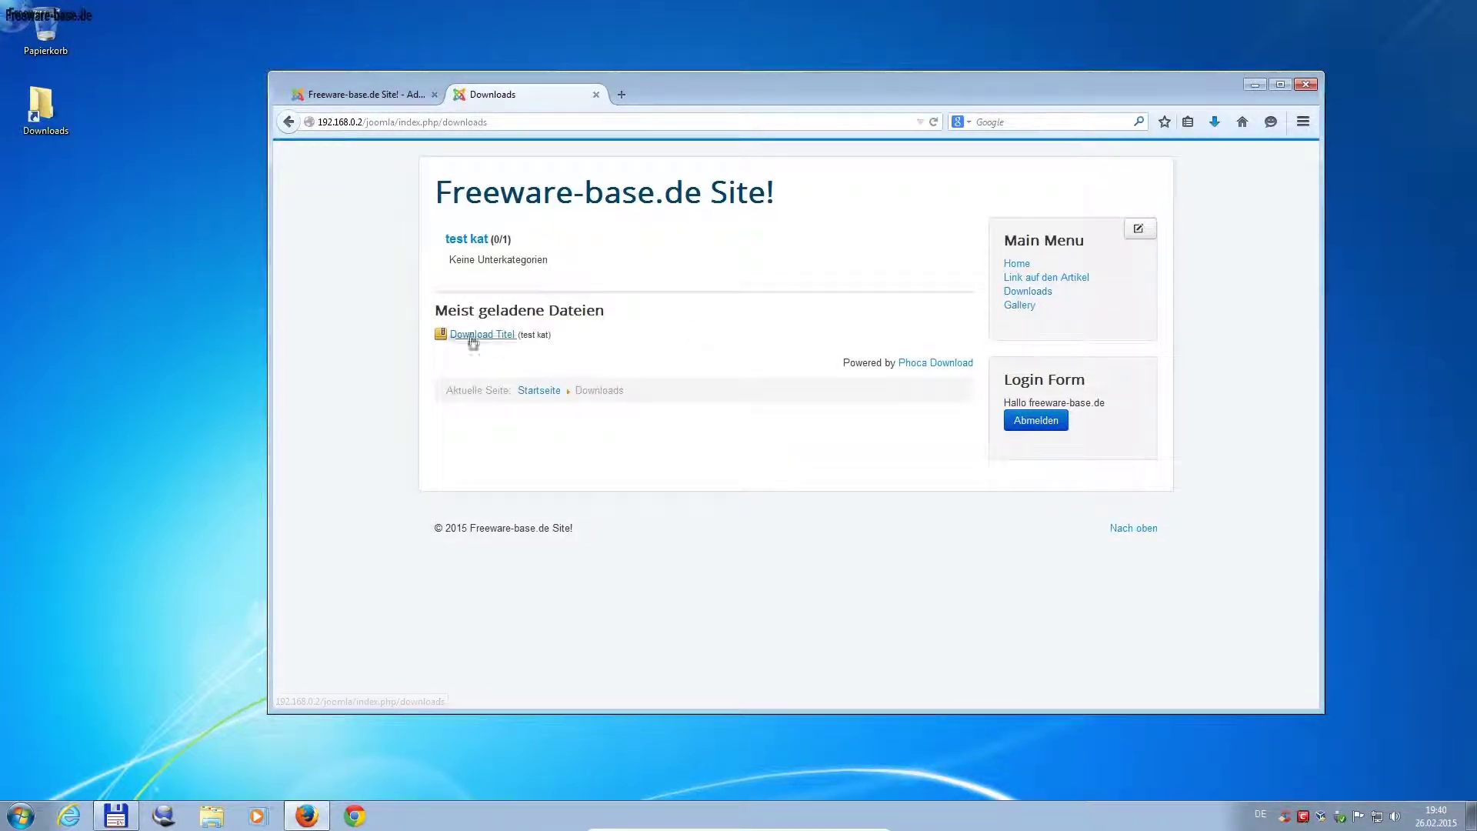
{"action": "mouse_move", "coordinate": [539, 390]}
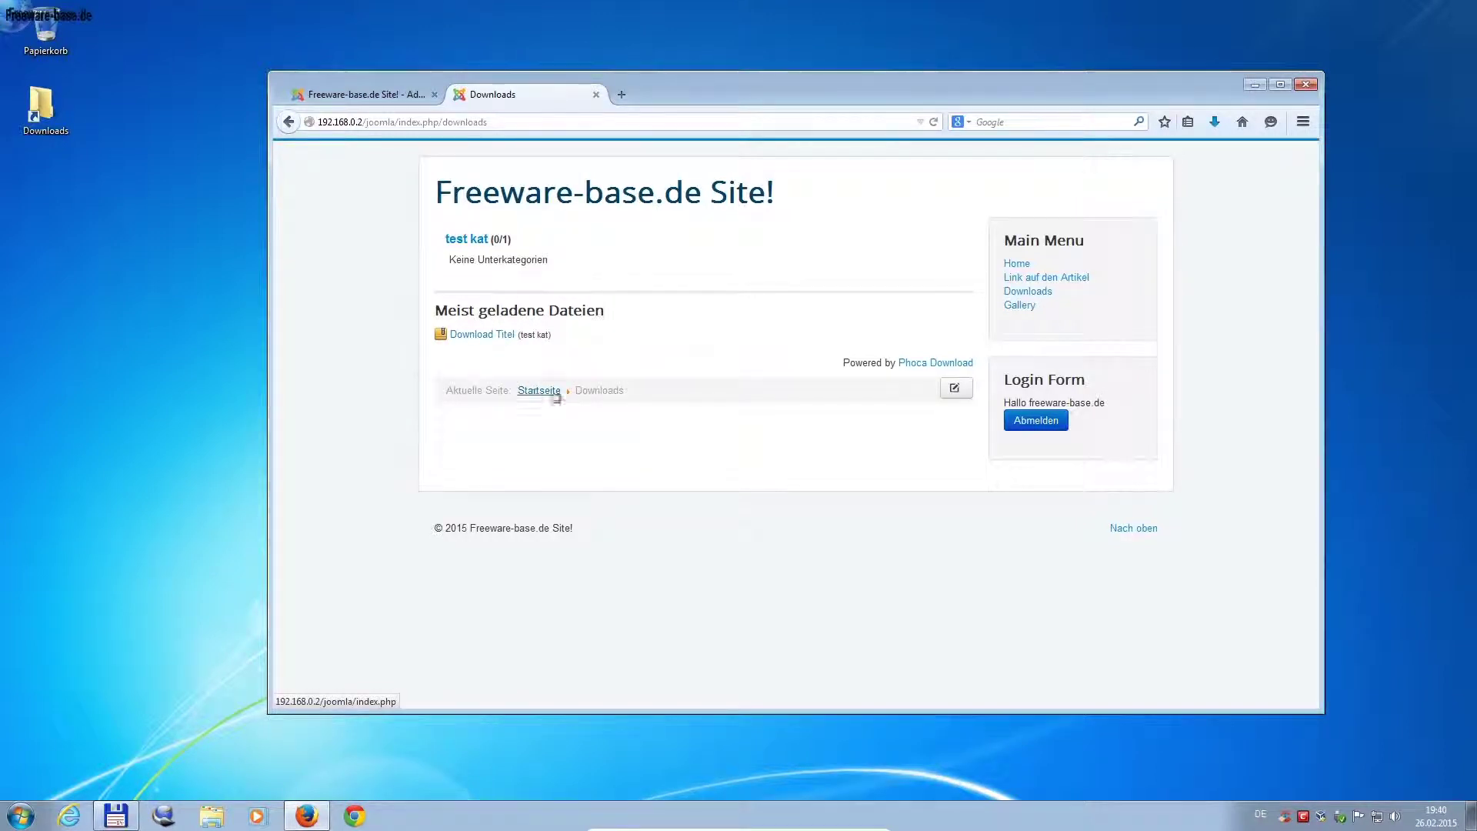
Step: Open the test kat download category and view the details of com_phocagallery_v4.1.2.zip
{"action": "left_click", "coordinate": [464, 242]}
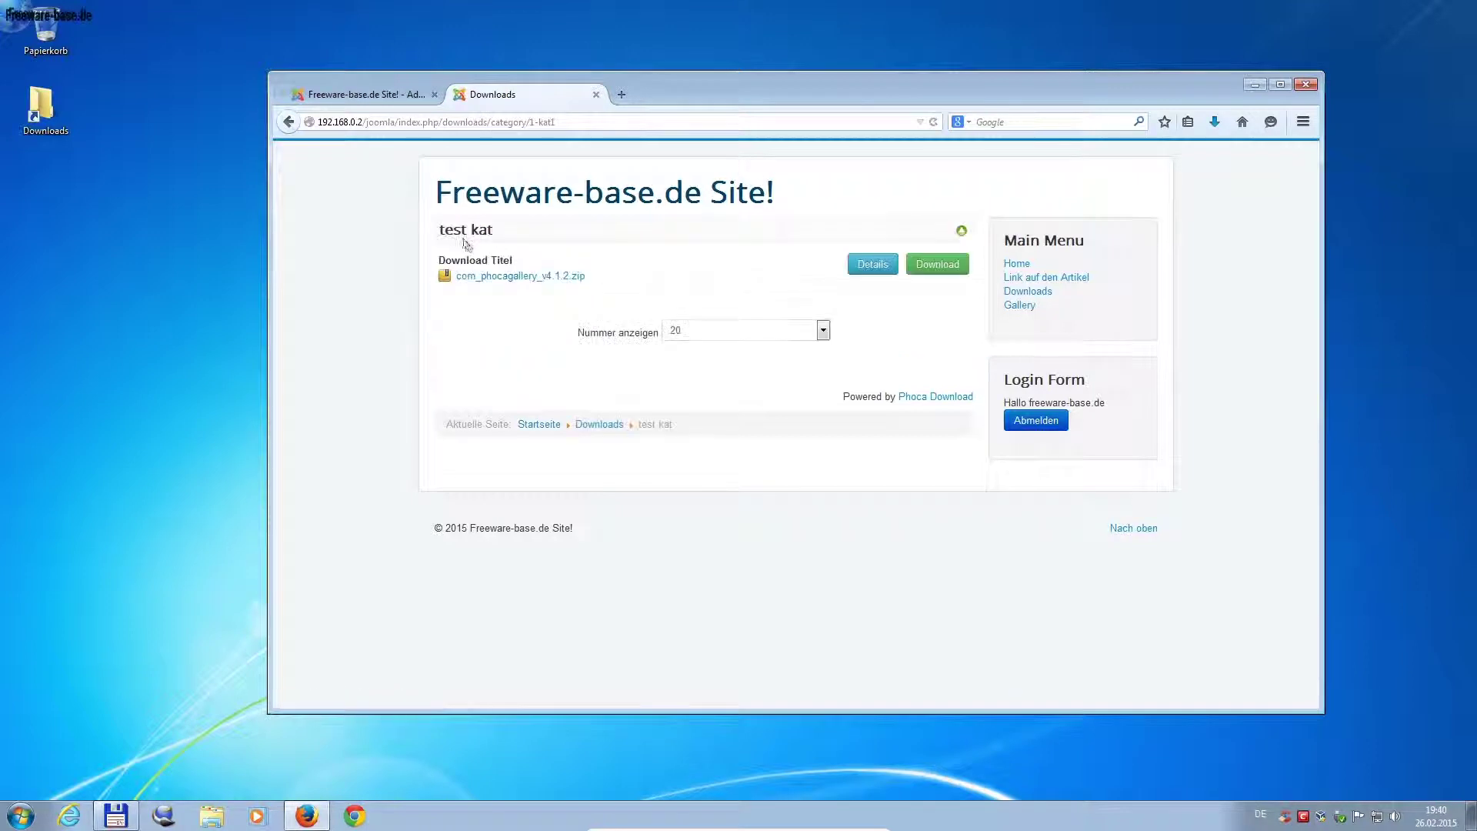
{"action": "left_click", "coordinate": [866, 265]}
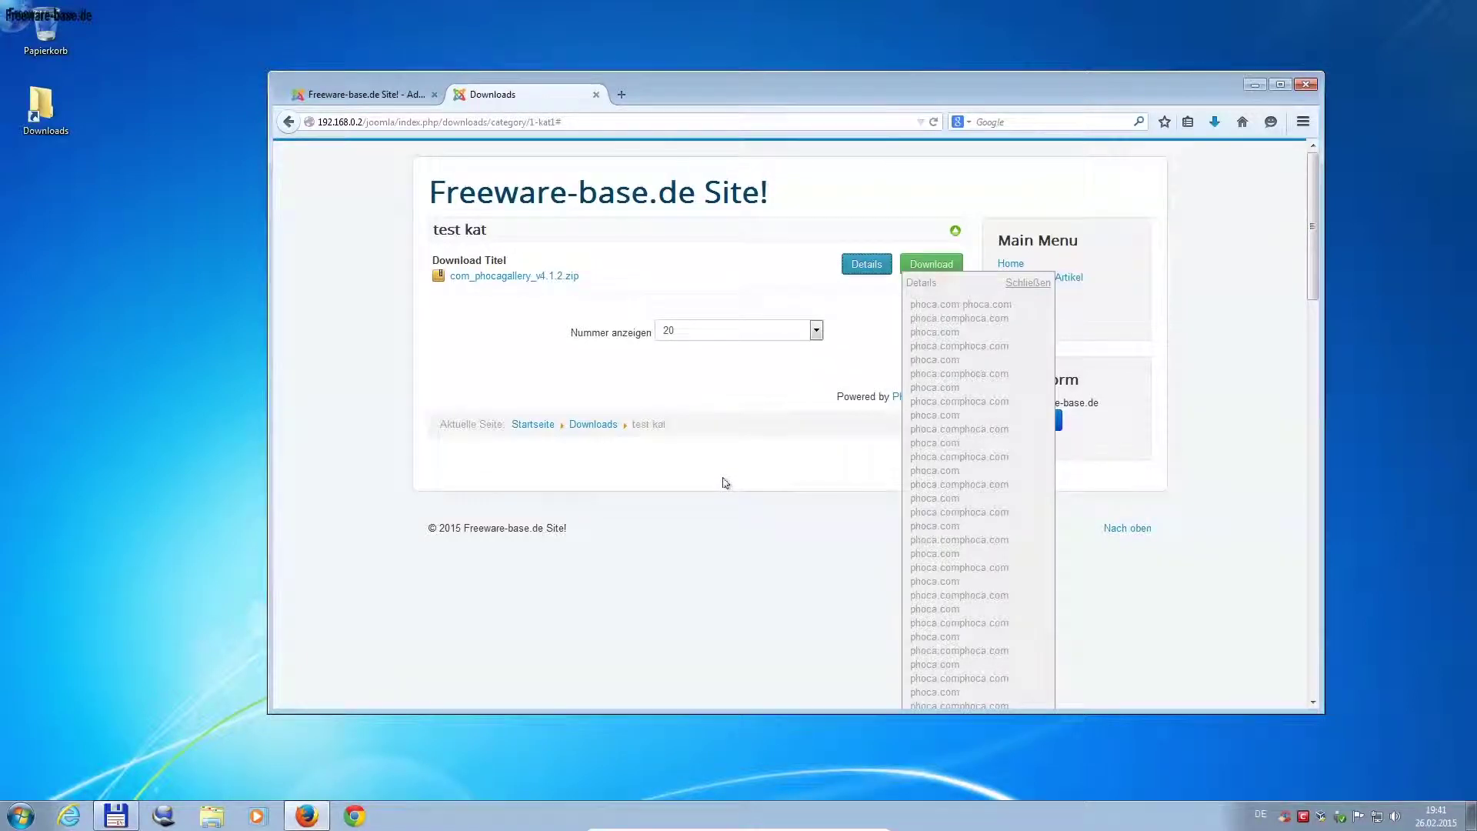
{"action": "left_click", "coordinate": [860, 266]}
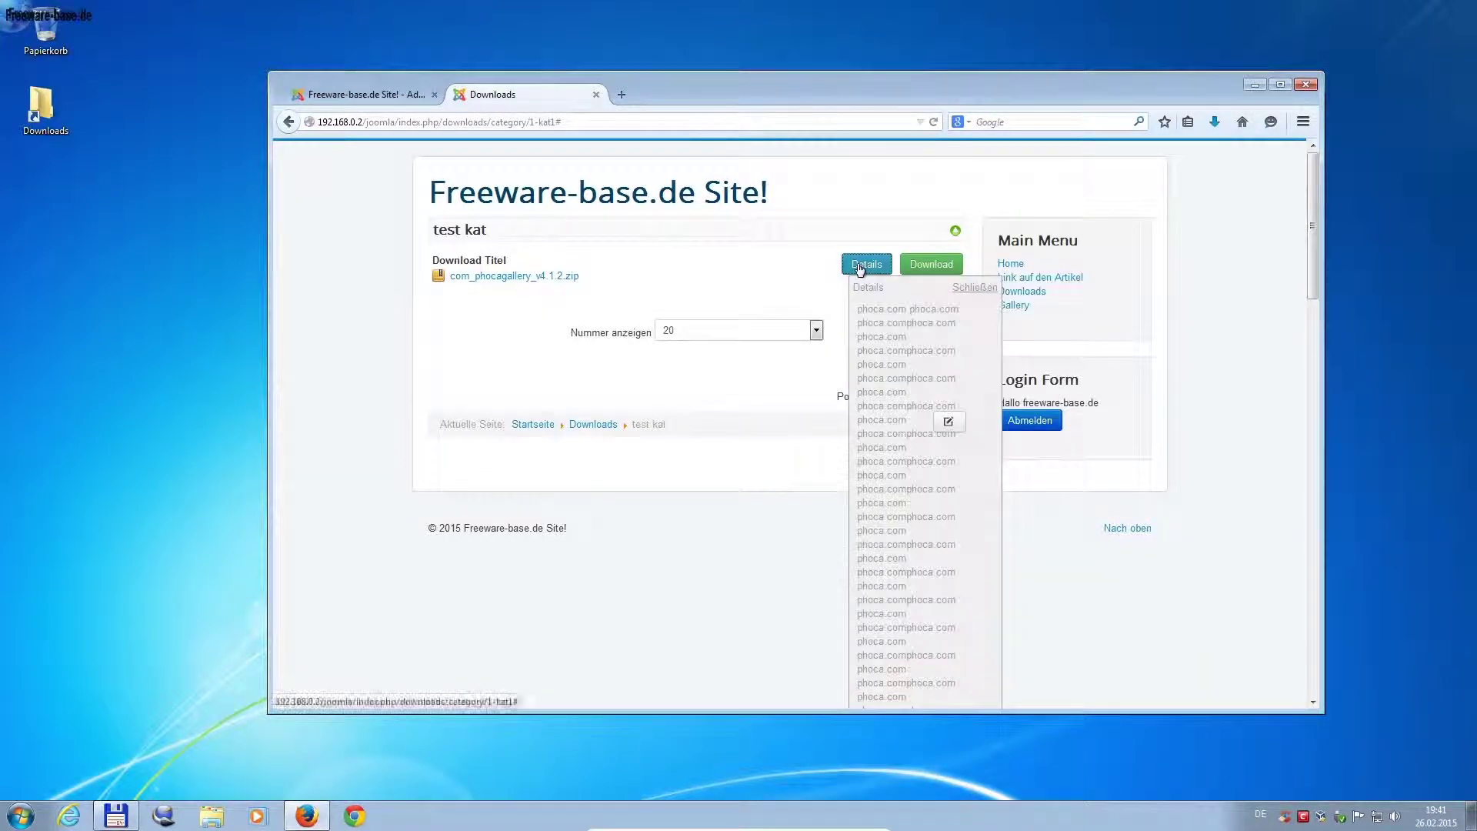
{"action": "left_click", "coordinate": [975, 288]}
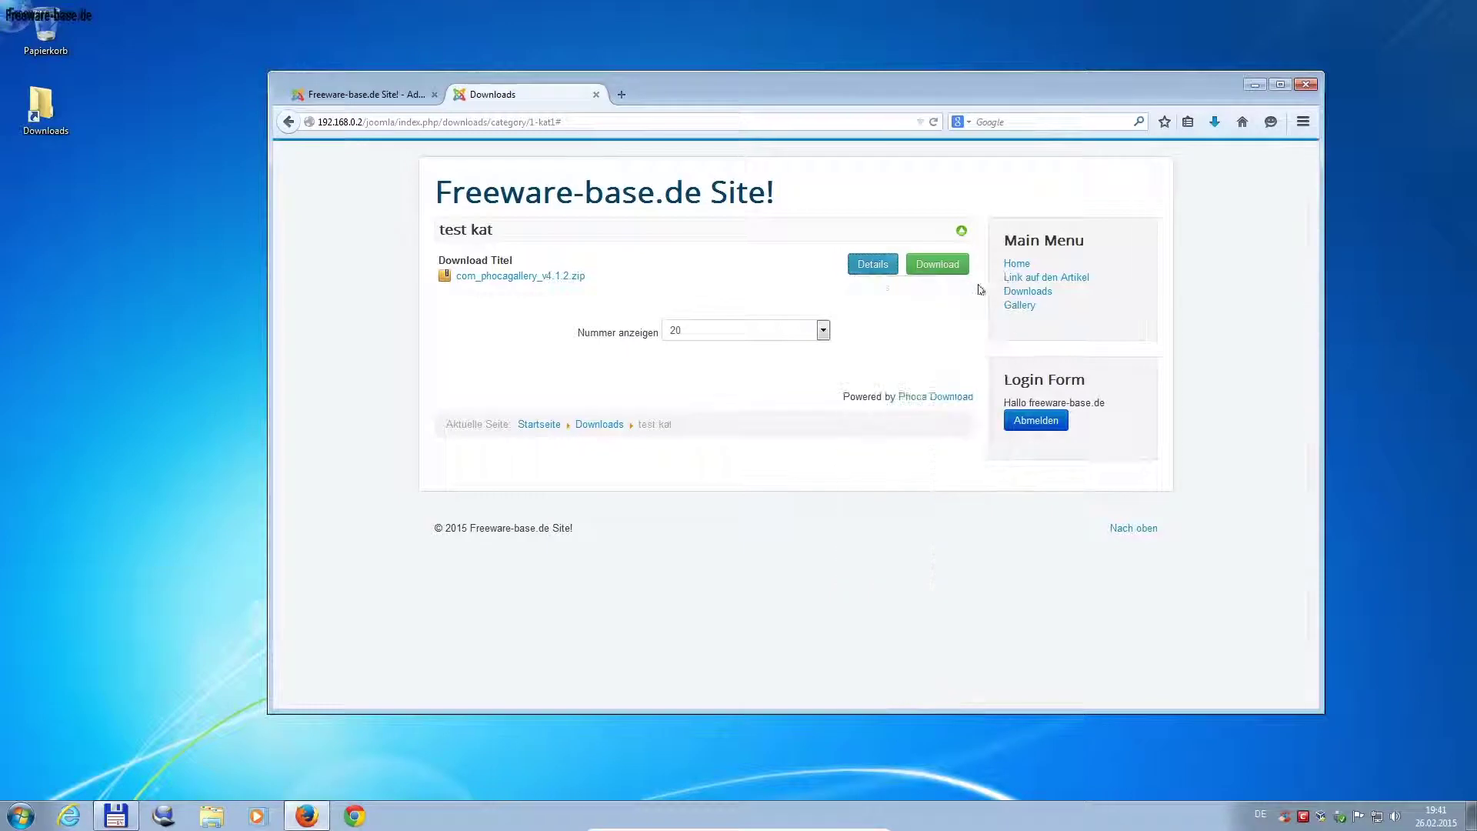
Step: Reopen test kat, try downloading the zip file, cancel the save and return to Downloads
{"action": "left_click", "coordinate": [962, 230]}
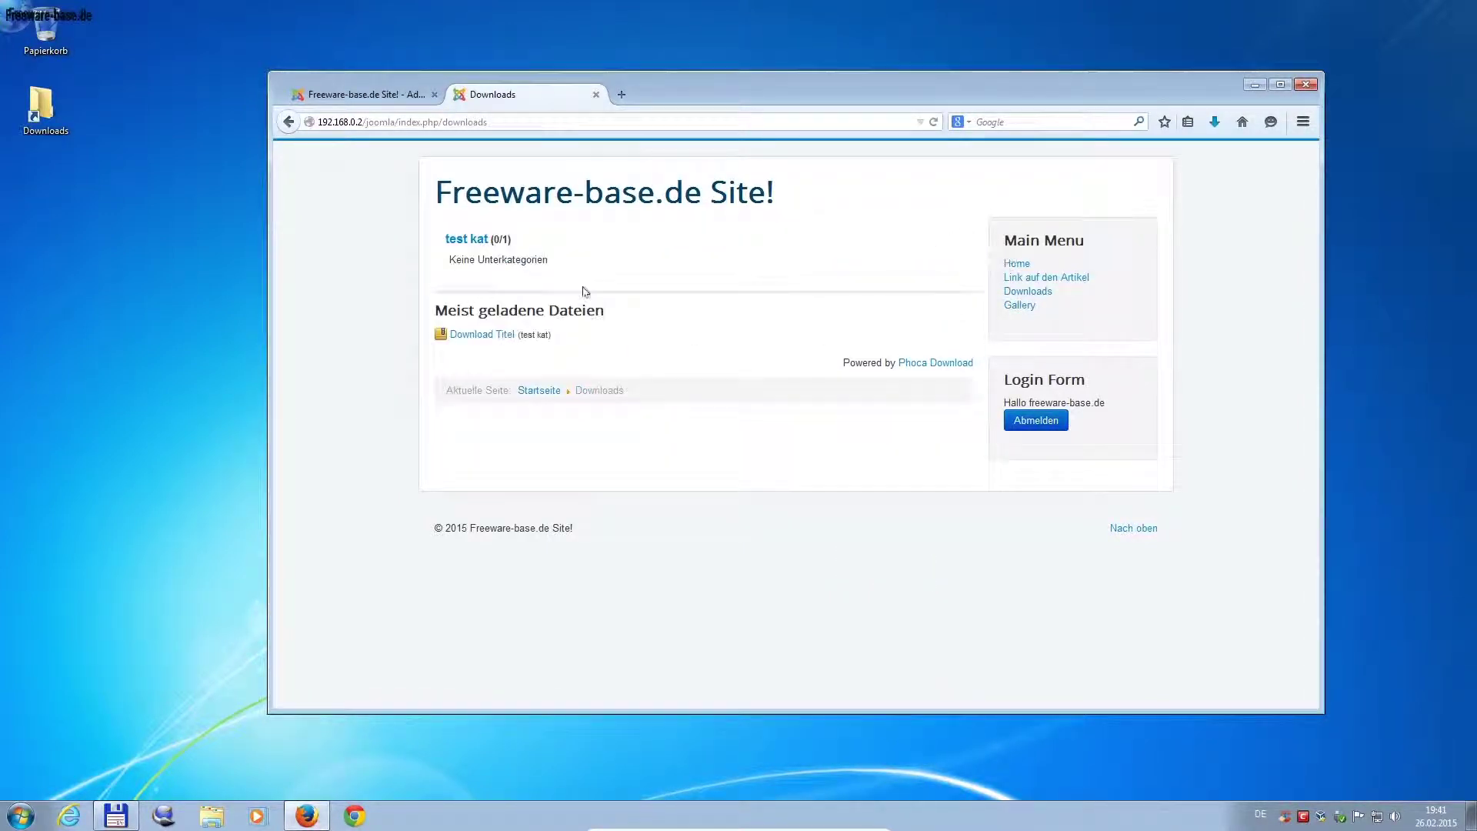
{"action": "left_click", "coordinate": [466, 240]}
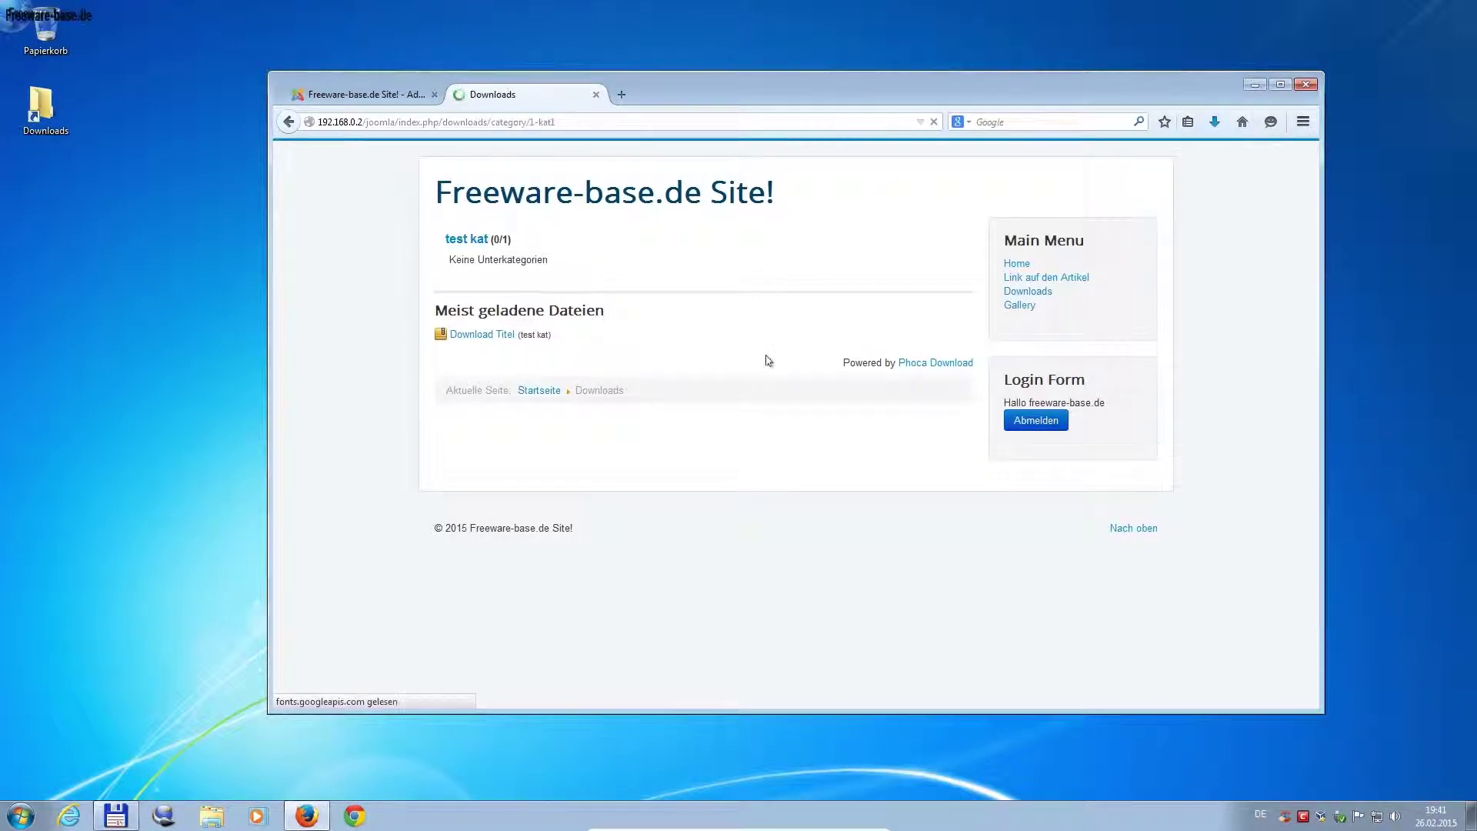
{"action": "left_click", "coordinate": [931, 264]}
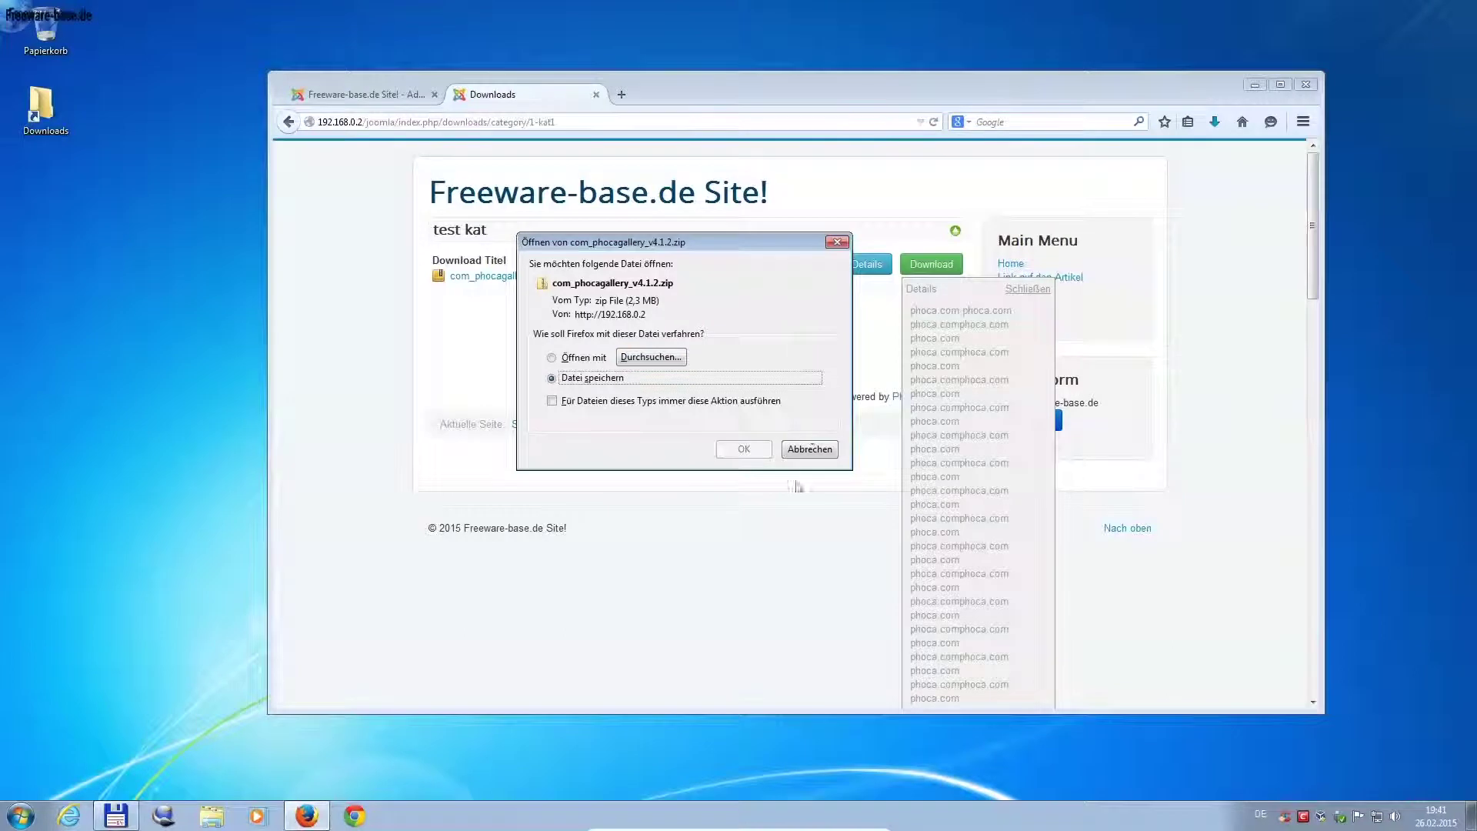
{"action": "left_click", "coordinate": [810, 449]}
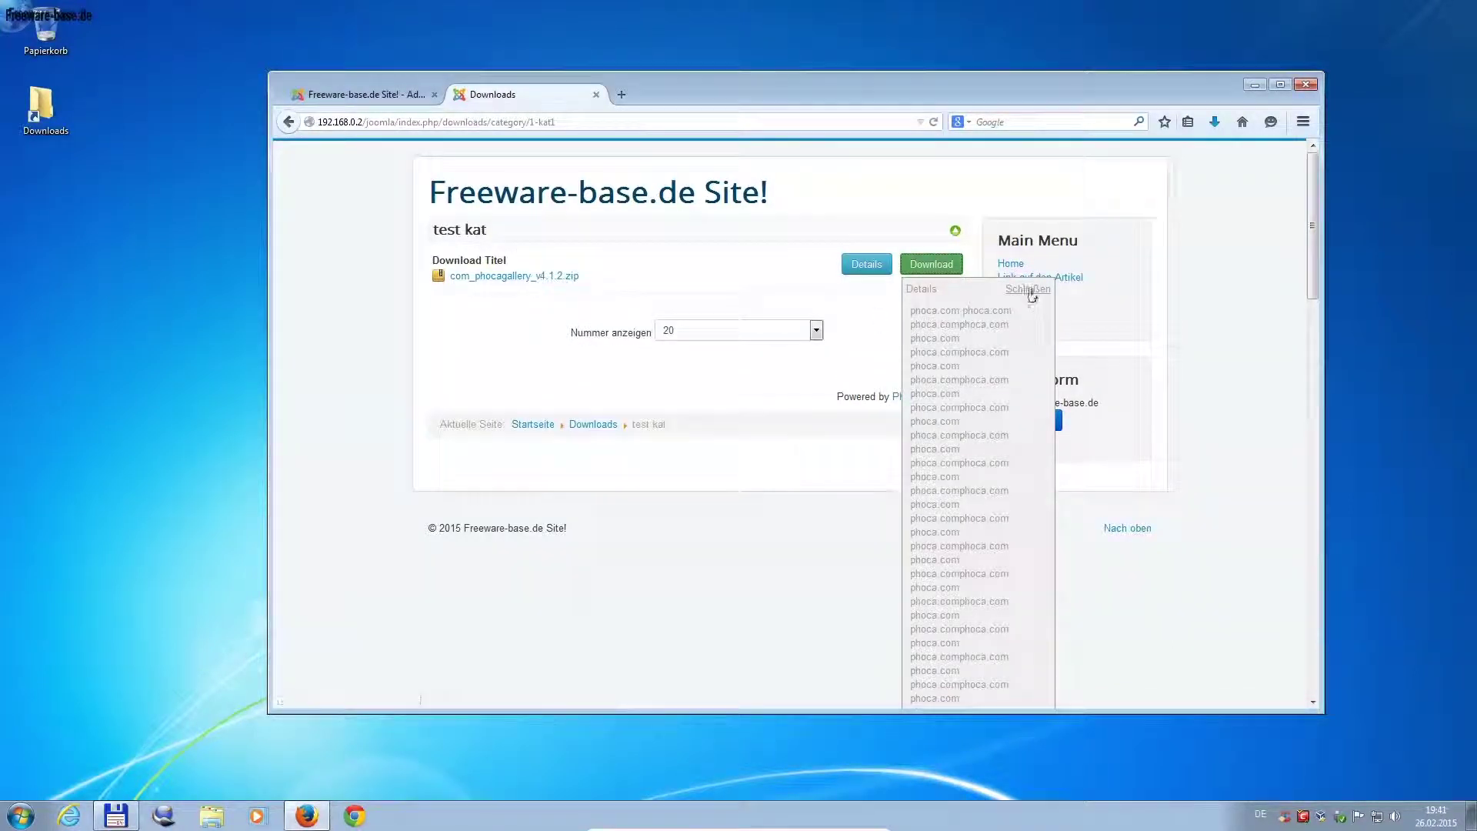
{"action": "left_click", "coordinate": [1028, 289]}
{"action": "left_click", "coordinate": [1027, 291]}
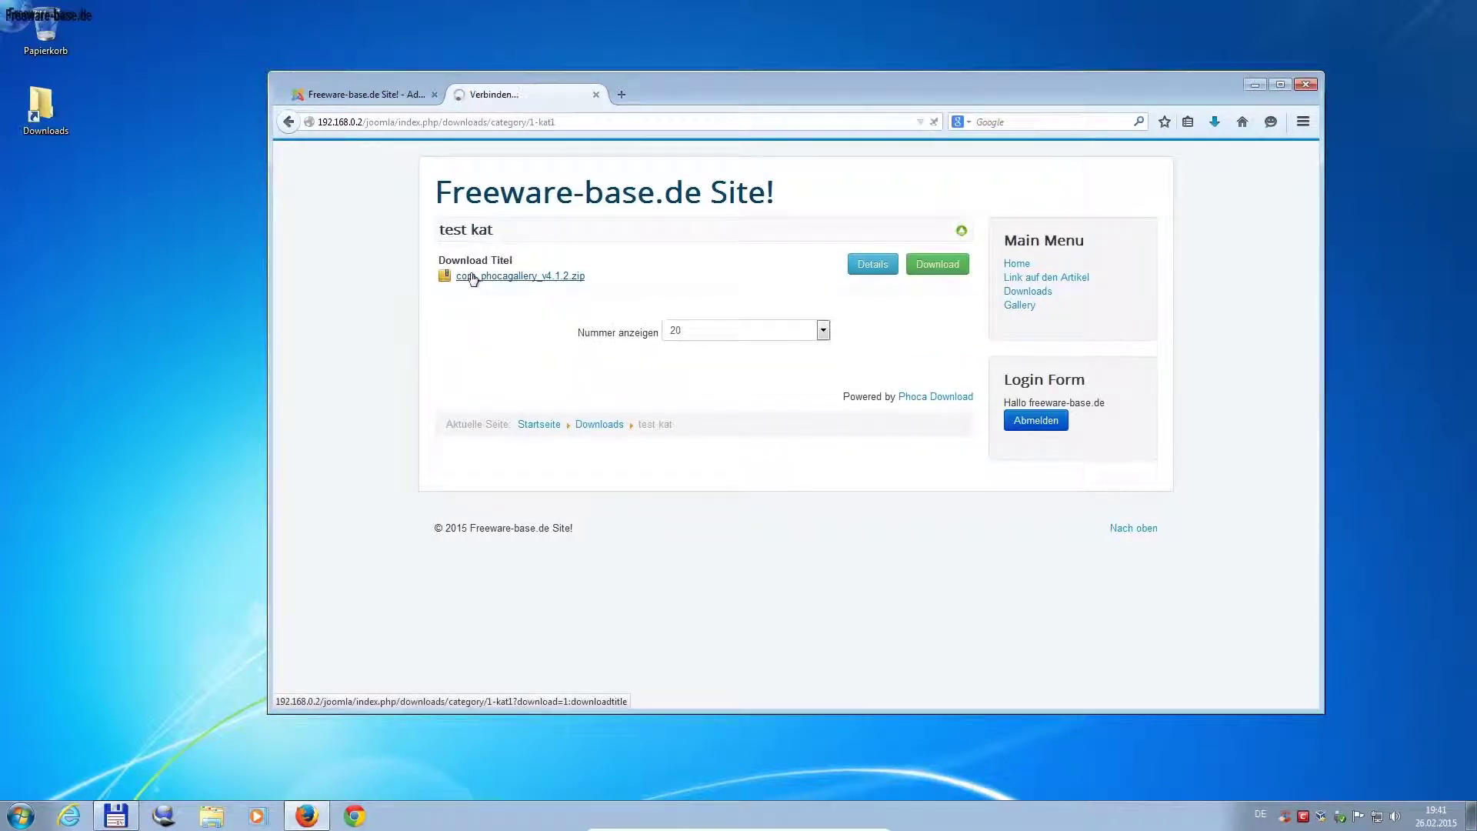
Step: Cancel the zip download, view bild 1 enlarged in the frontend Gallery, then return home
{"action": "left_click", "coordinate": [814, 455]}
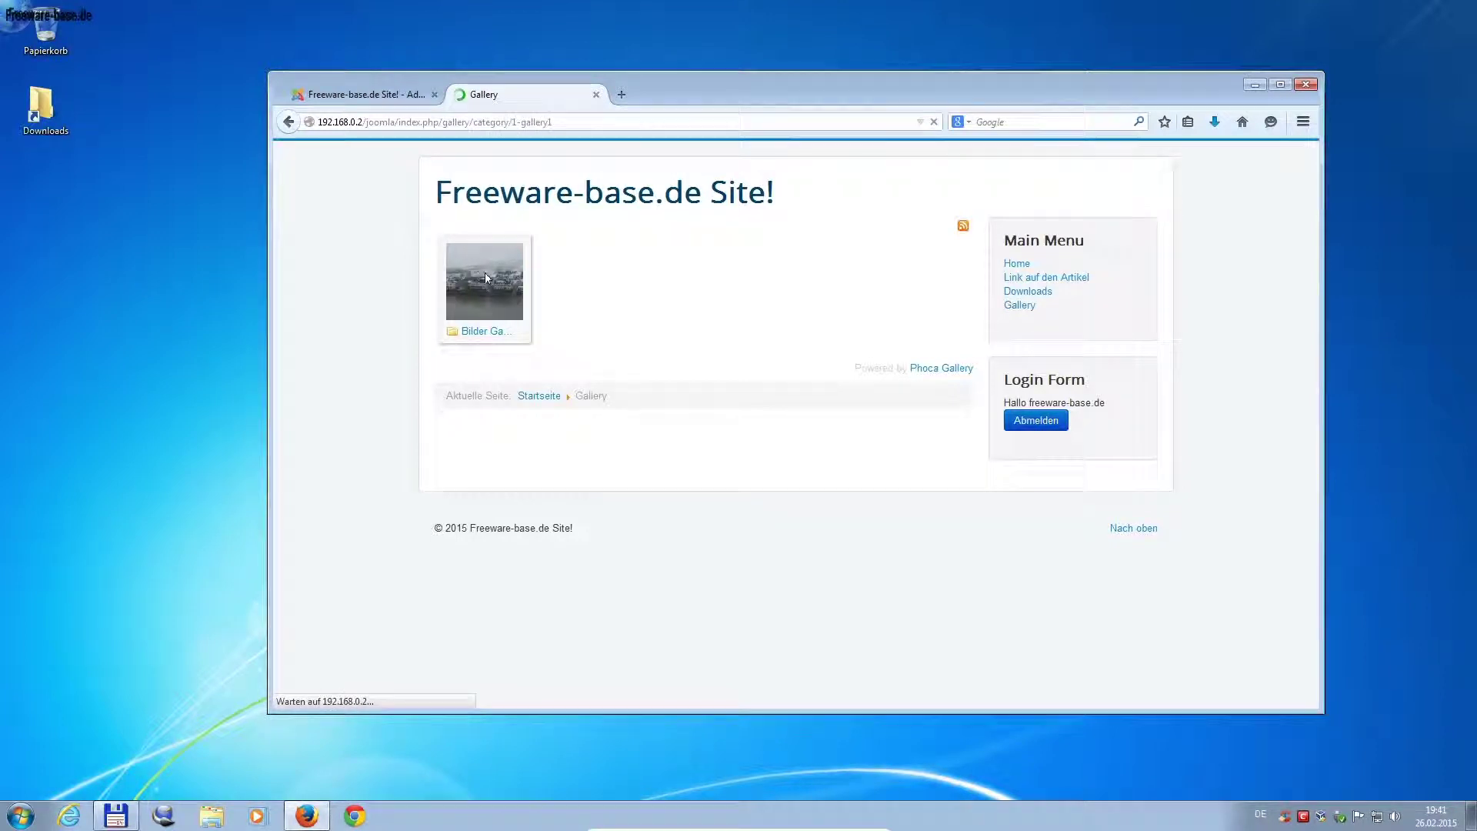
{"action": "left_click", "coordinate": [571, 331]}
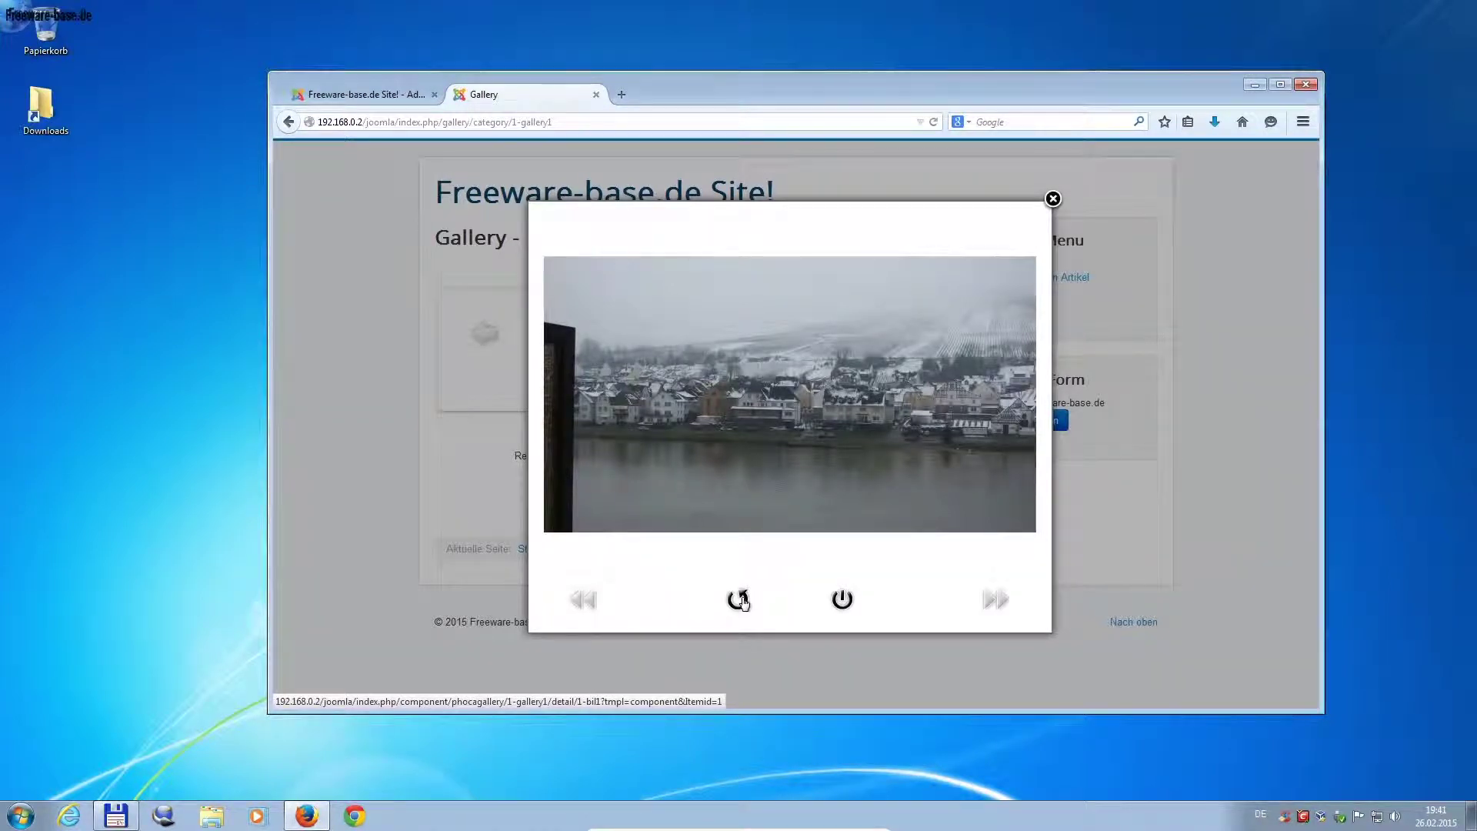
{"action": "left_click", "coordinate": [842, 600]}
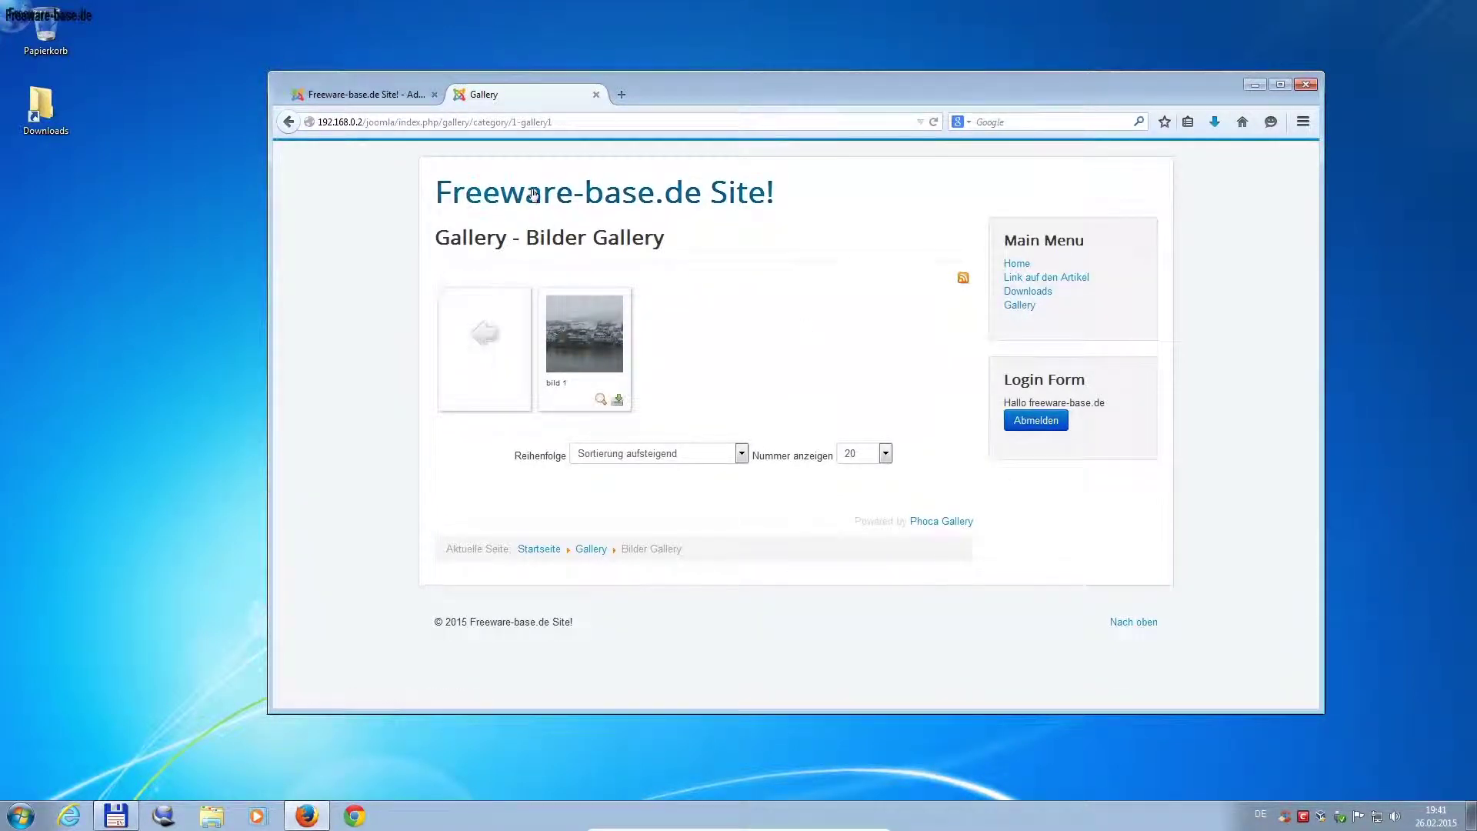
{"action": "left_click", "coordinate": [737, 194]}
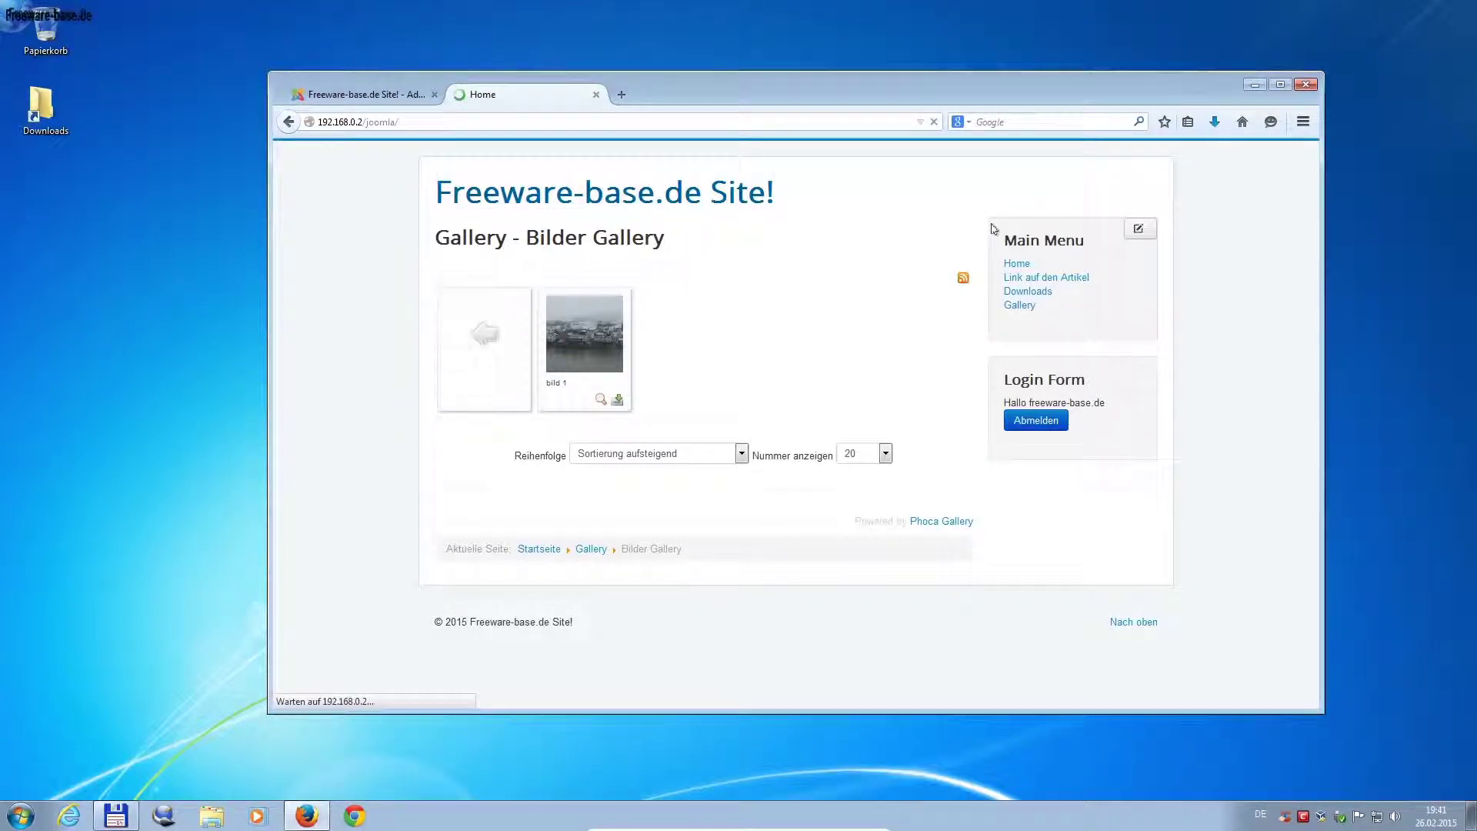